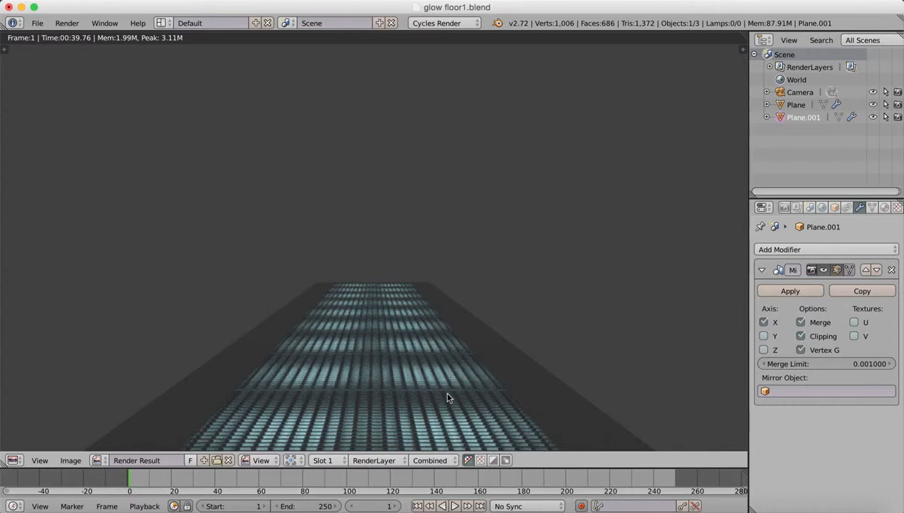
Switch the render result area to the 3D View.
left_click(12, 460)
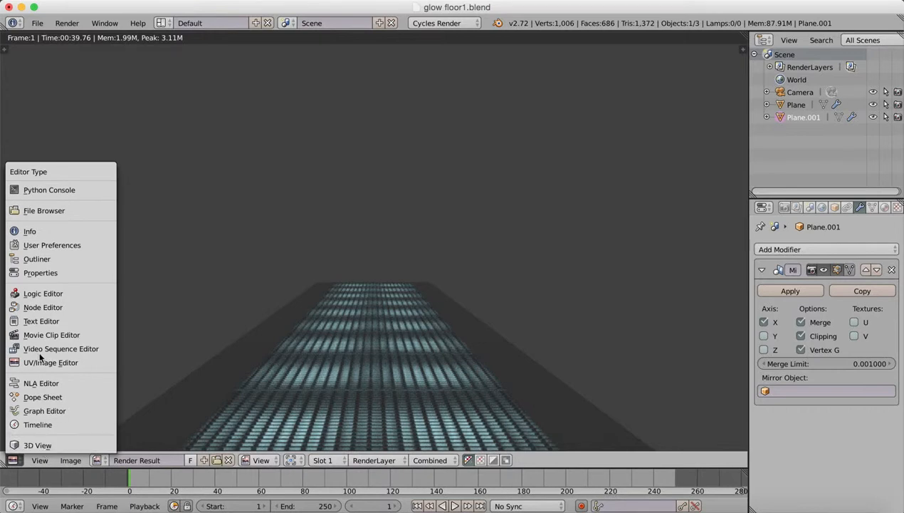
key("Escape")
left_click(18, 462)
left_click(36, 445)
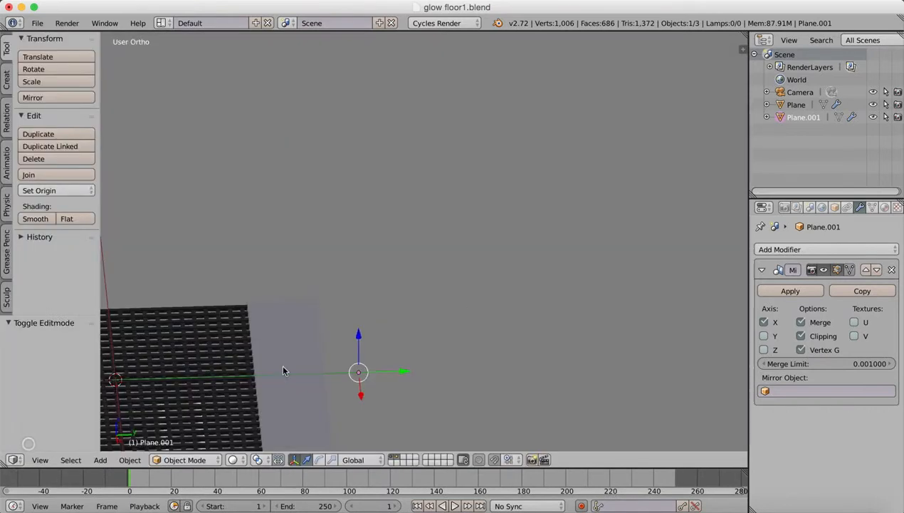
Delete the Plane.001 object from the scene, keeping the grated floor.
middle_click_drag(238, 377, 529, 252, "shift")
middle_click_drag(507, 295, 593, 281)
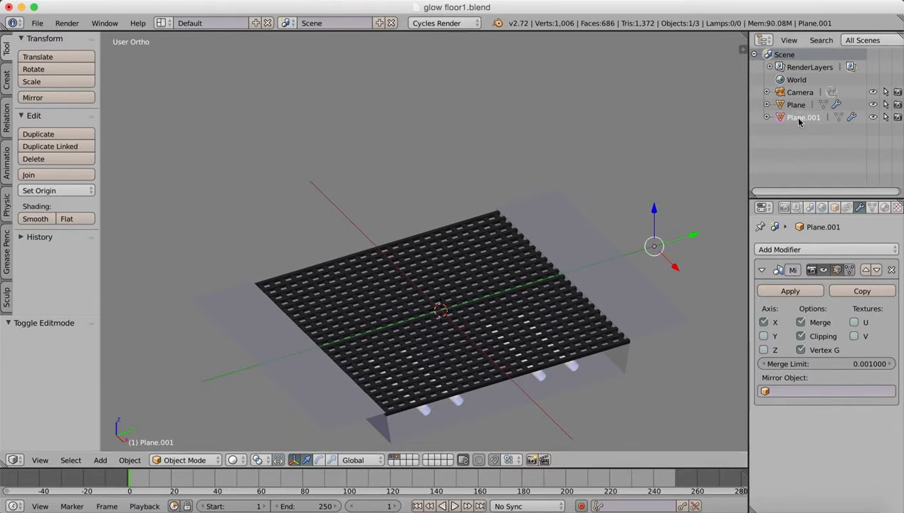
key("x")
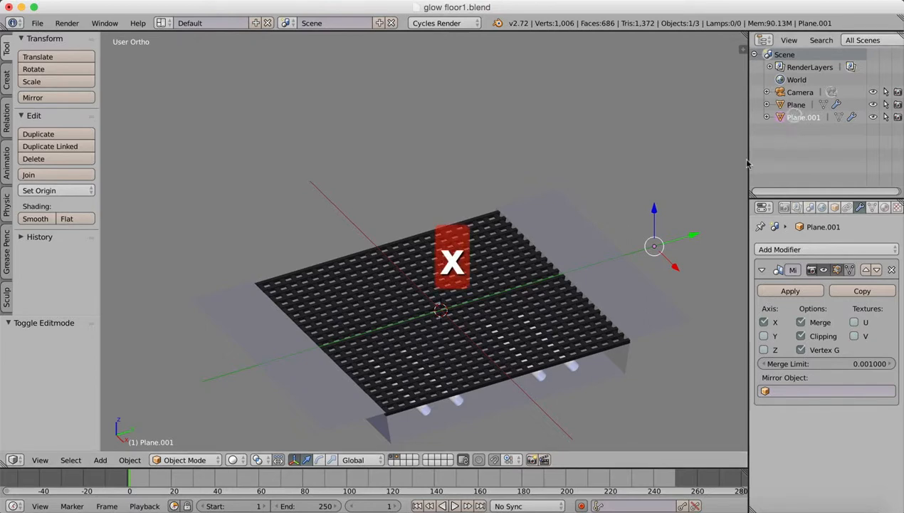
key("x")
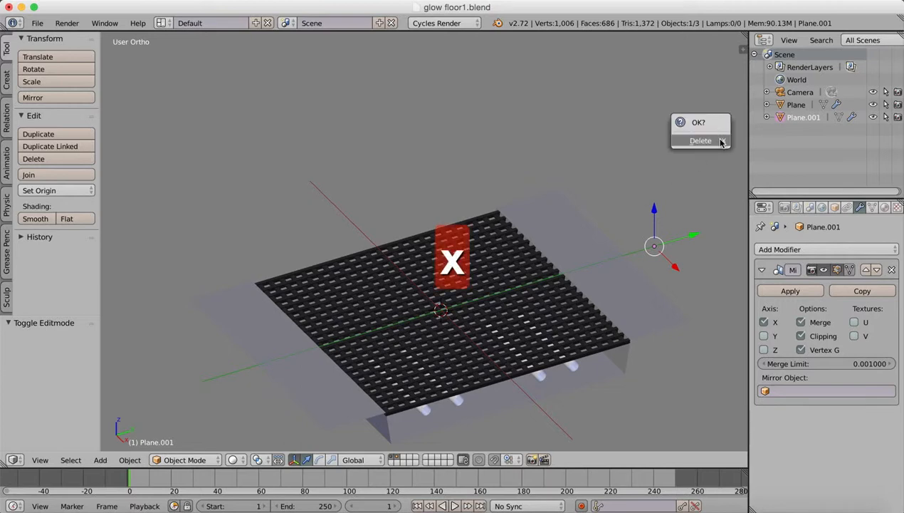
left_click(718, 141)
Add a new mesh plane at the floor's centre and set its X rotation to 90°.
left_click(791, 105)
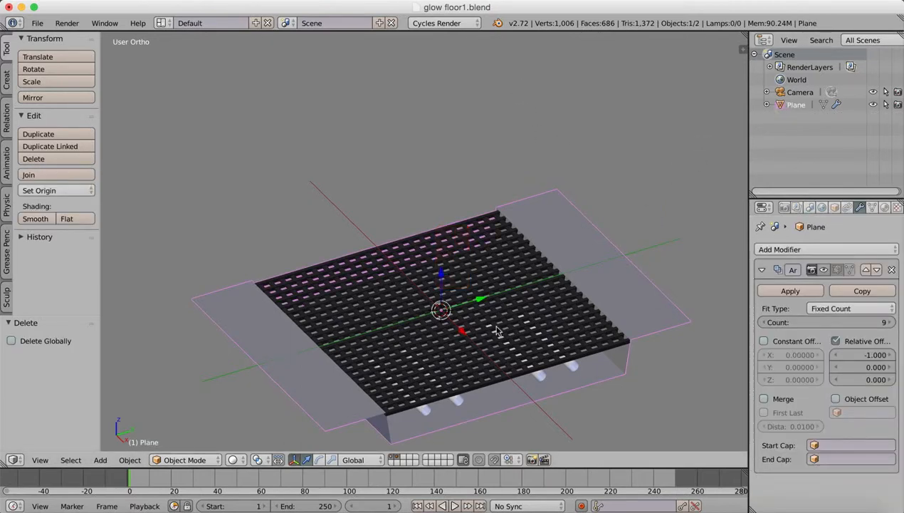
middle_click_drag(533, 282, 462, 256, "shift")
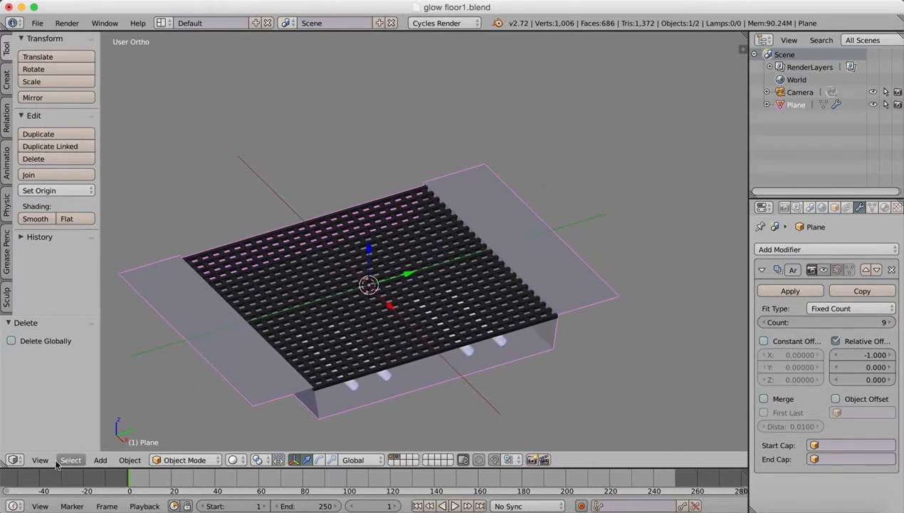
left_click(7, 83)
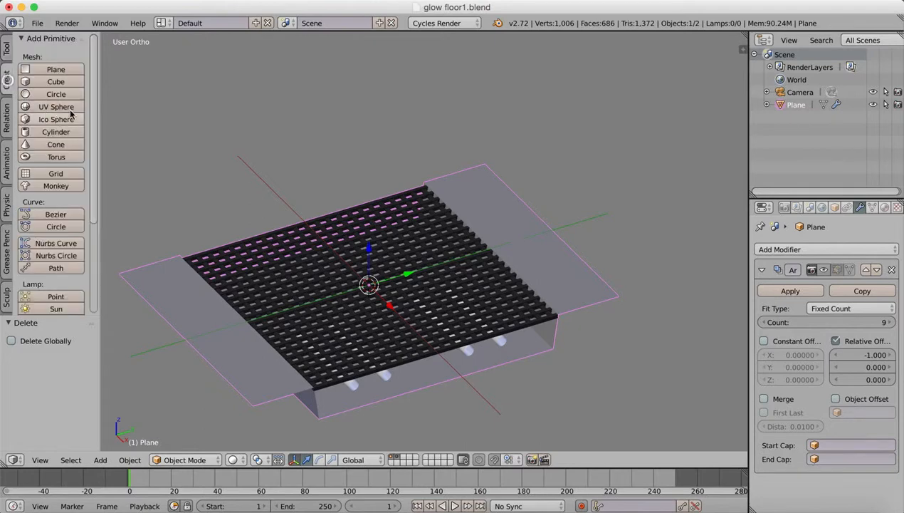
left_click(57, 69)
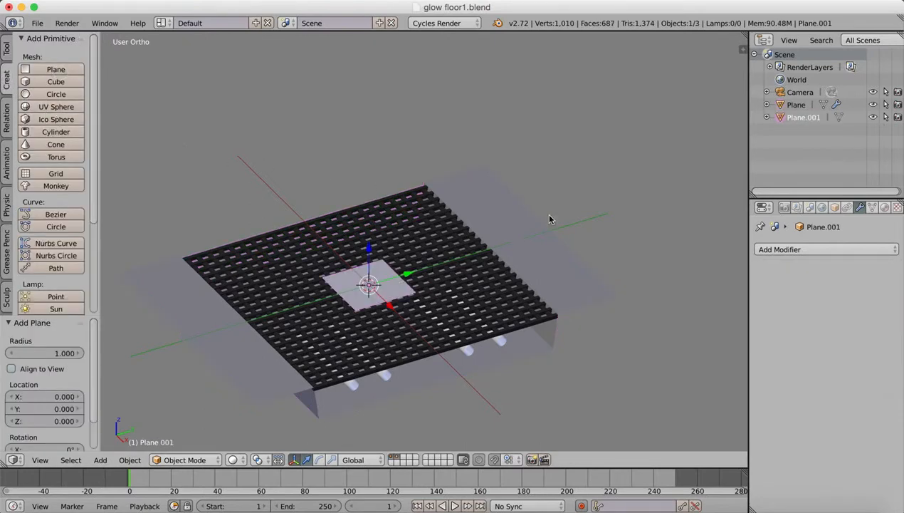
left_click(745, 52)
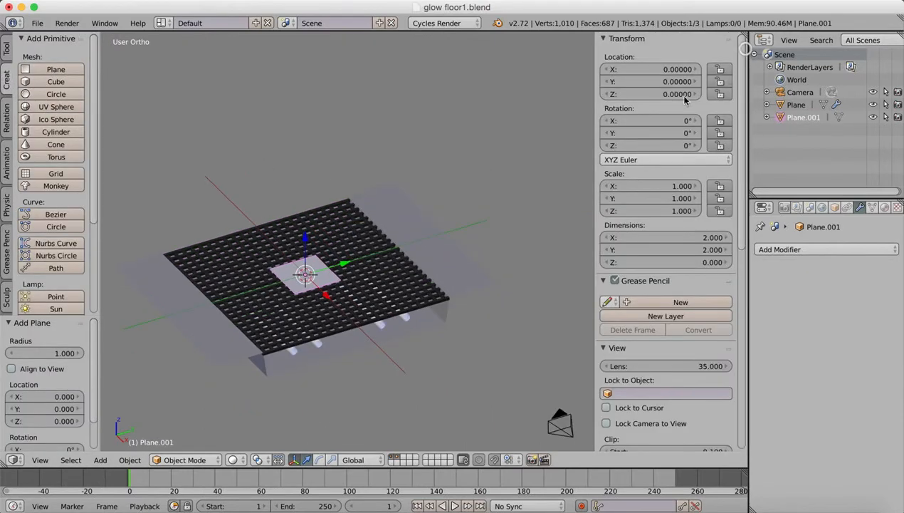
left_click(689, 121)
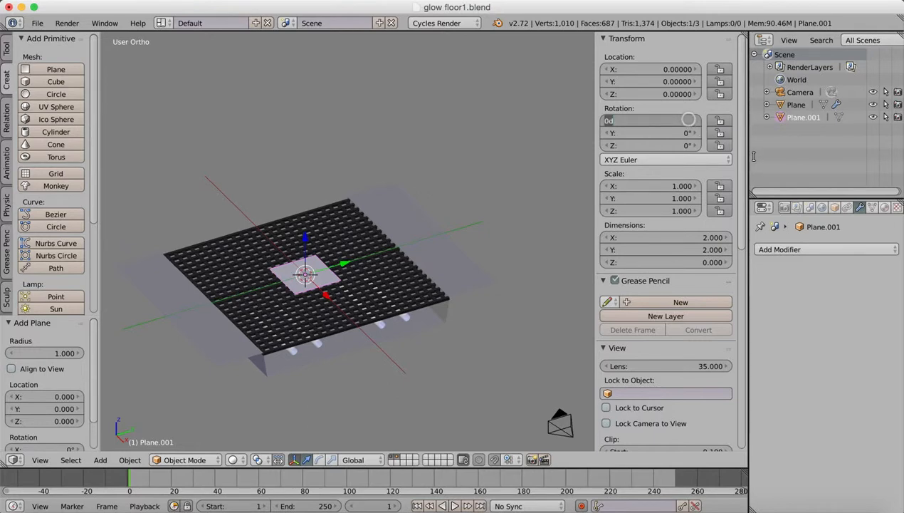
type("90")
key("Return")
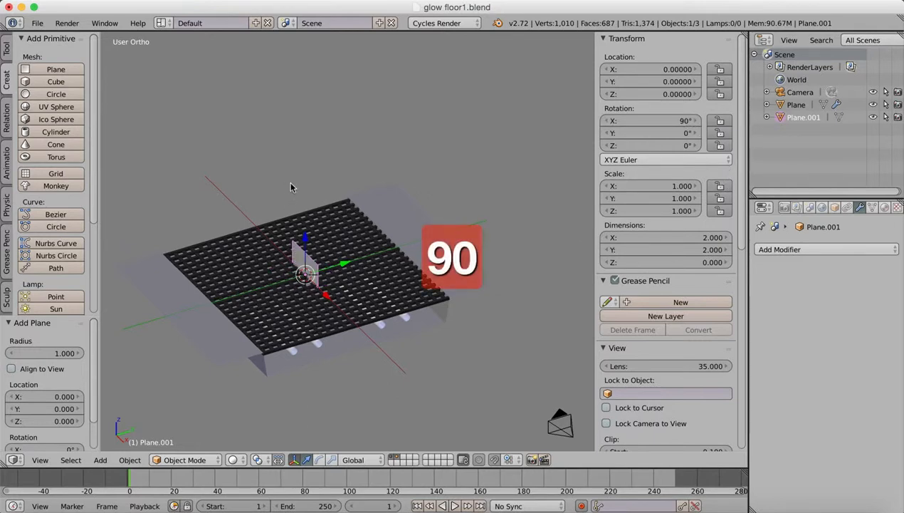
Move the upright plane behind and above the floor, to about Y 8.67 and Z 1.92.
left_click_drag(349, 259, 535, 193)
middle_click_drag(394, 282, 333, 276)
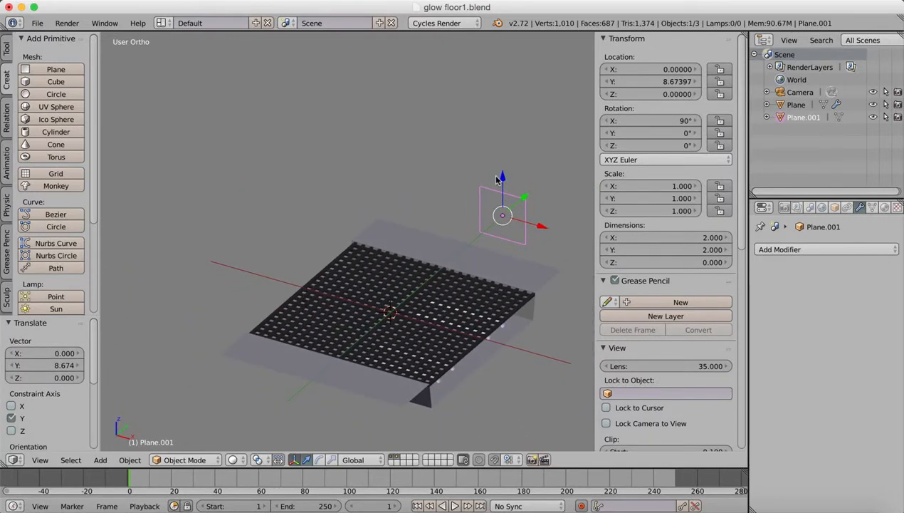
left_click_drag(503, 177, 507, 132)
middle_click_drag(507, 132, 299, 265)
Enter Edit Mode on the upright plane and add one centred vertical loop cut.
left_click(163, 461)
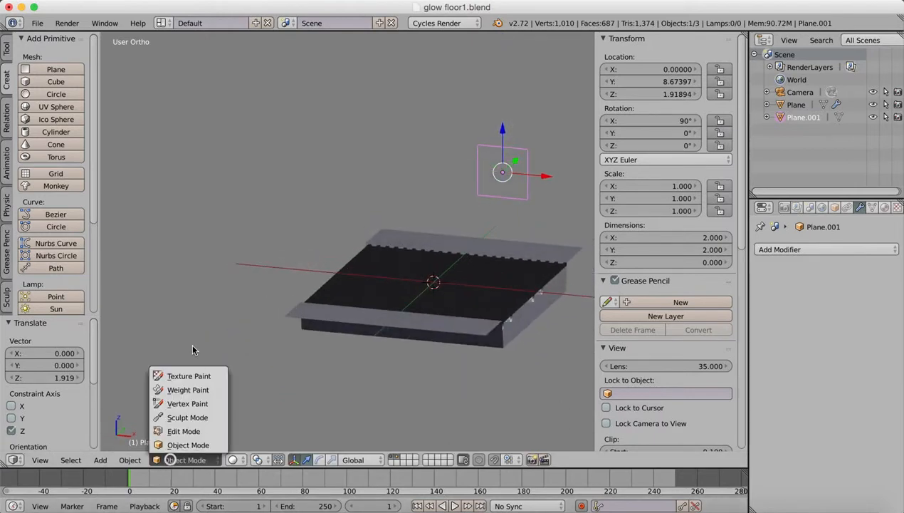
left_click(181, 430)
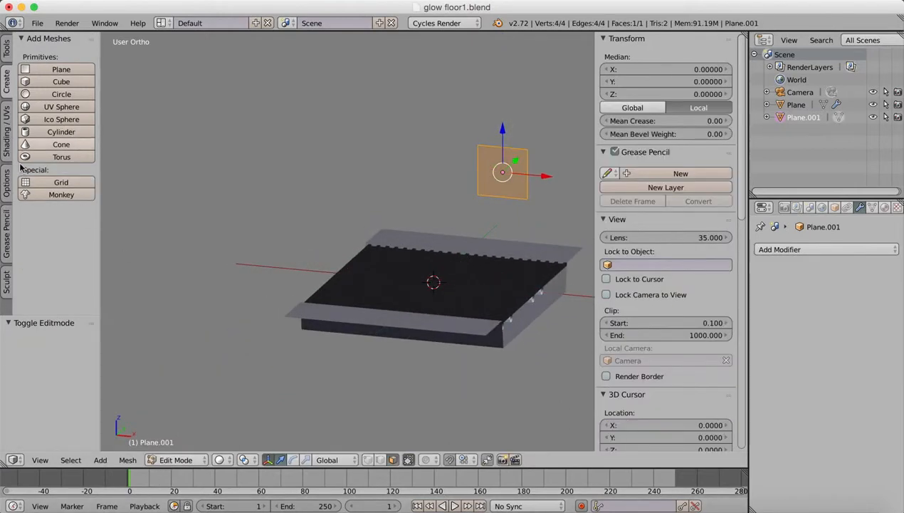
left_click(8, 50)
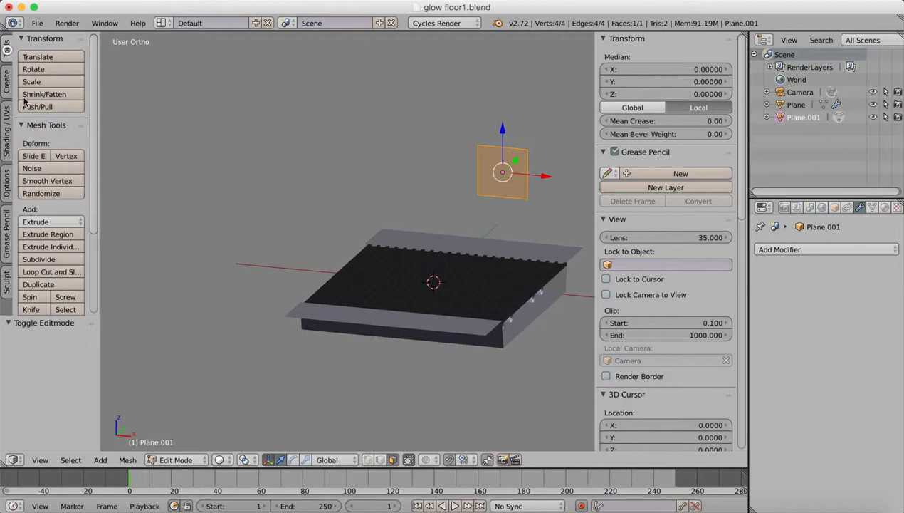
left_click(54, 271)
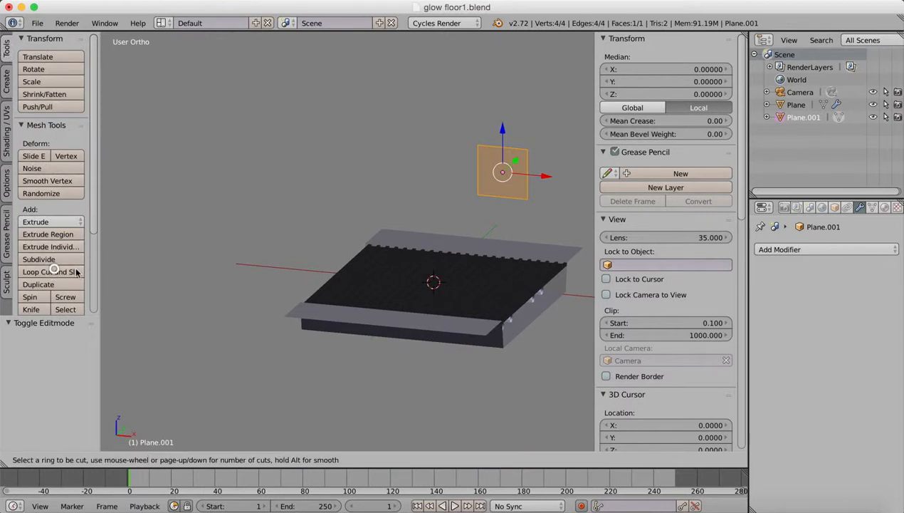
left_click(504, 154)
right_click(507, 154)
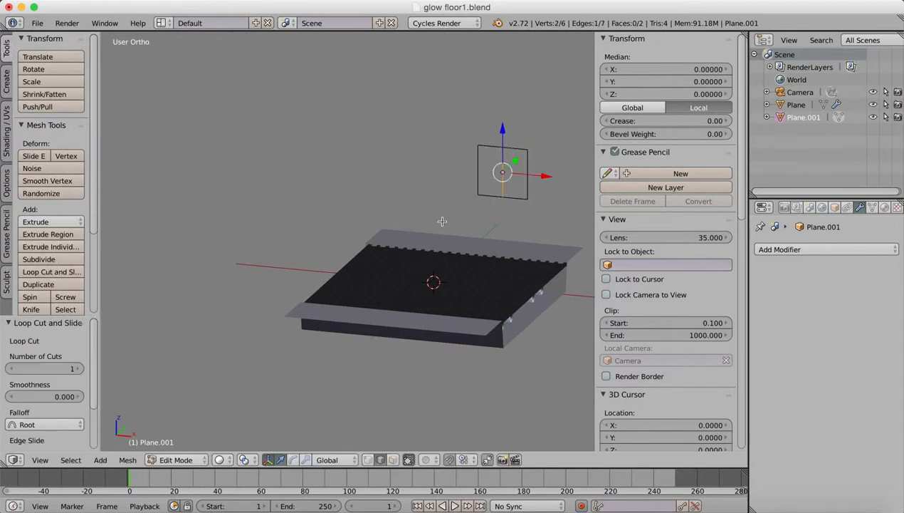
Delete the two outer vertices on the negative X side of the plane, using vertex selection.
left_click(368, 460)
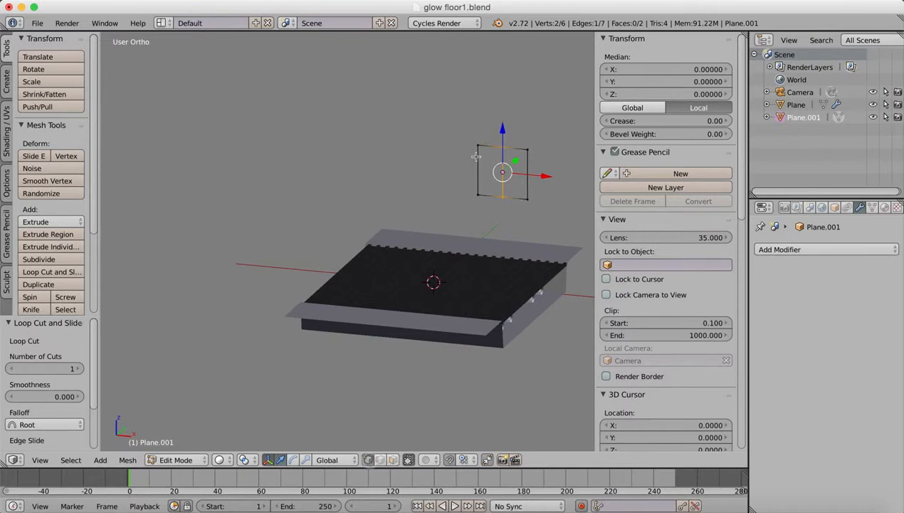
right_click(477, 144)
right_click(479, 197, "shift")
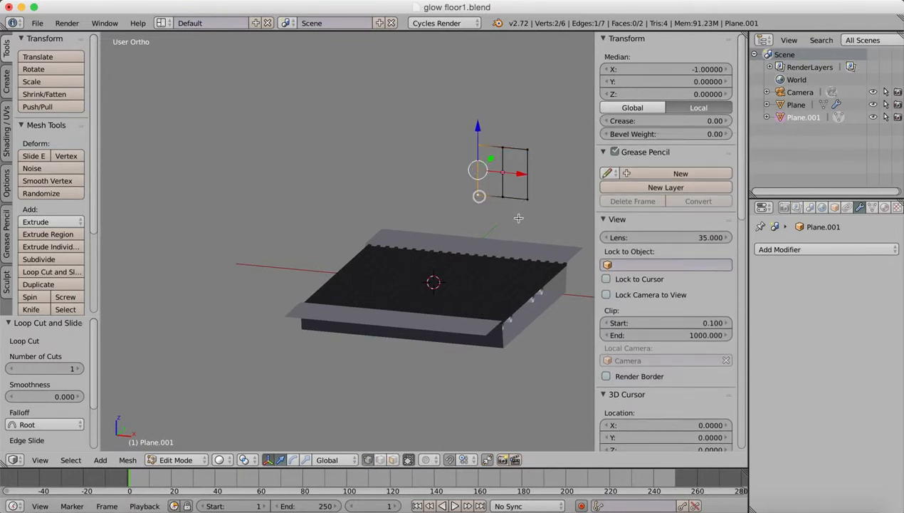
key("x")
key("v")
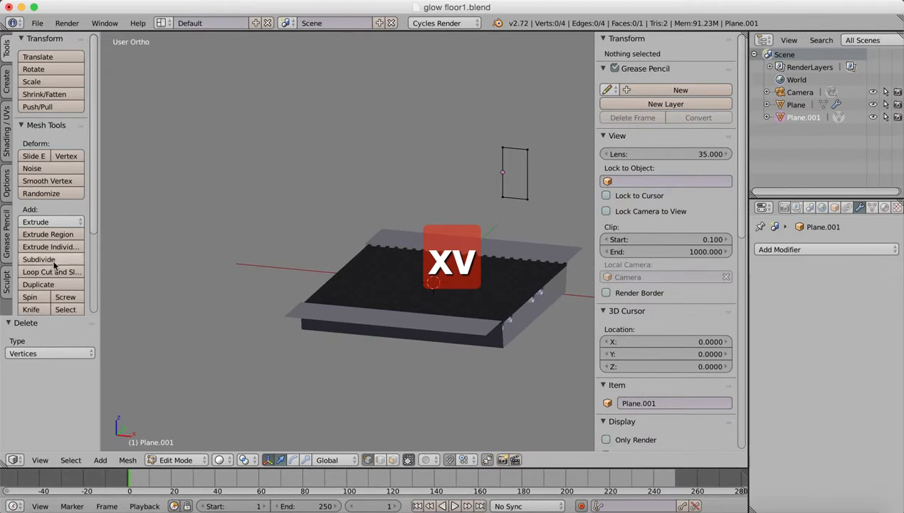
Add one centred horizontal loop cut across the remaining half of the plane.
left_click(52, 272)
left_click(507, 173)
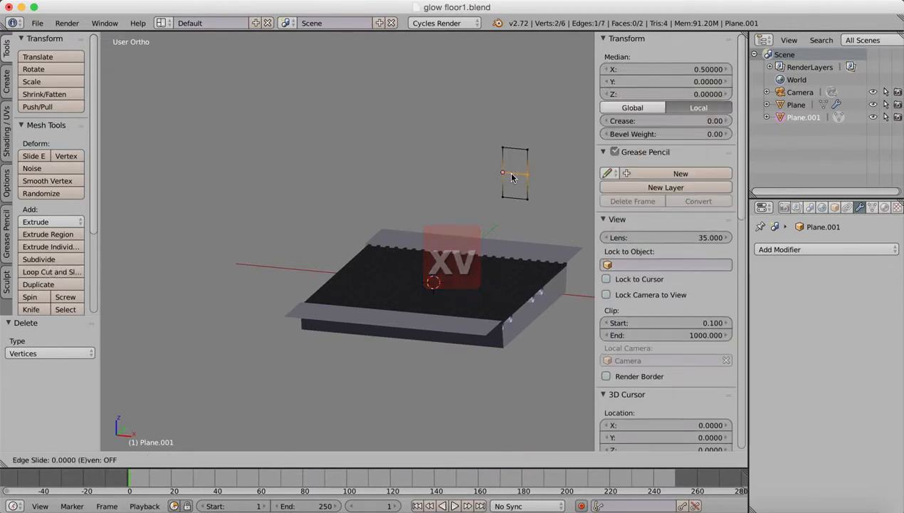
left_click(513, 172)
Hide the 3D manipulator and delete the two lowest vertices of the half plane, leaving its upper quarter.
right_click(504, 199)
left_click(528, 200, "shift")
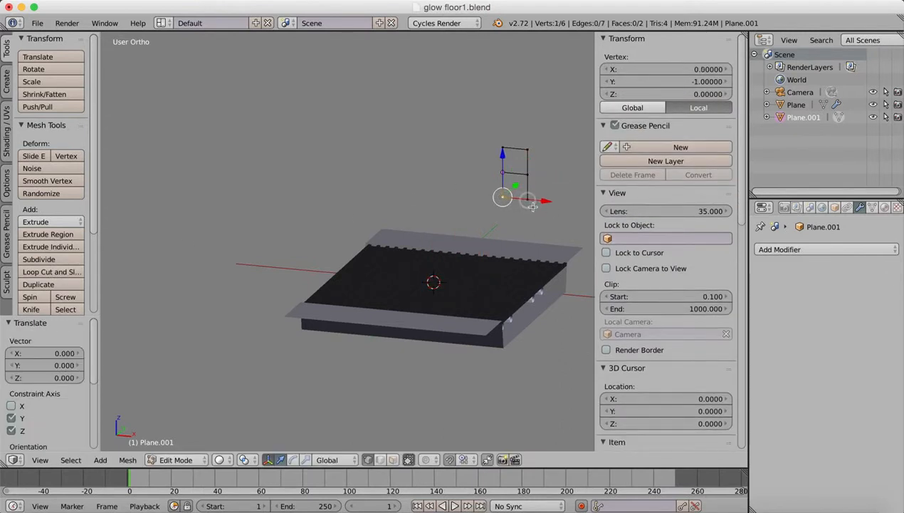
left_click(269, 459)
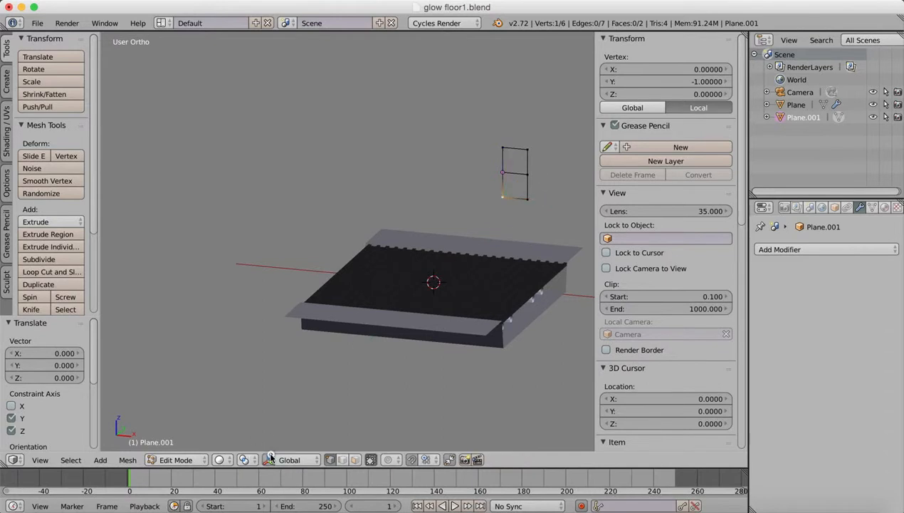
right_click(527, 198, "shift")
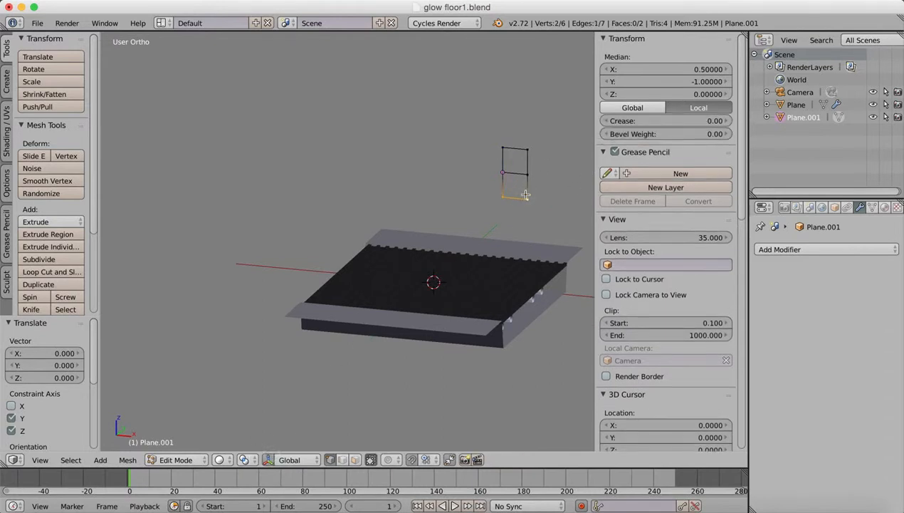
key("x")
key("v")
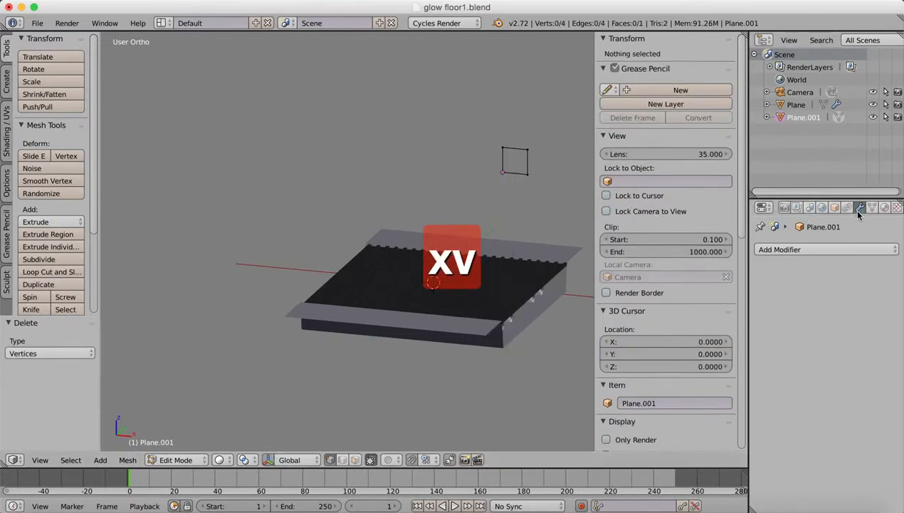
Add a Mirror modifier to the quarter plane with the X and Y axes enabled, and return to Object Mode.
left_click(779, 249)
left_click(777, 250)
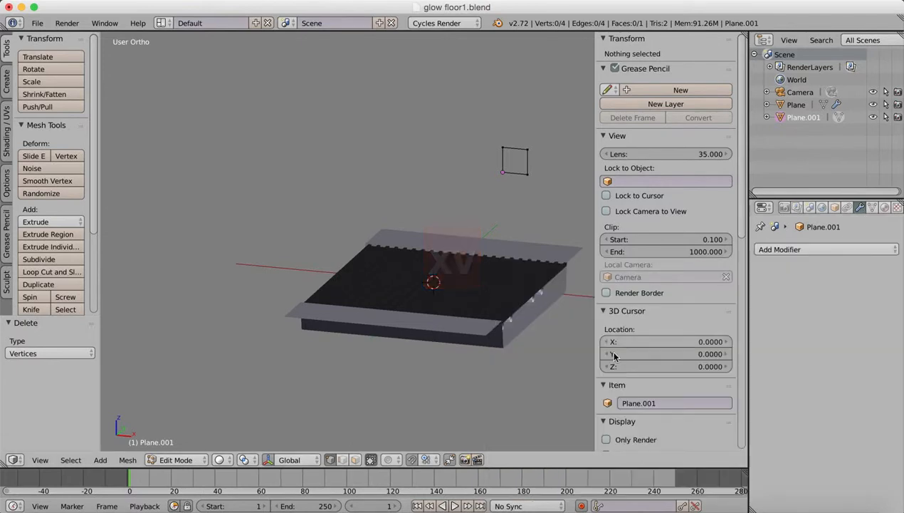
left_click(794, 248)
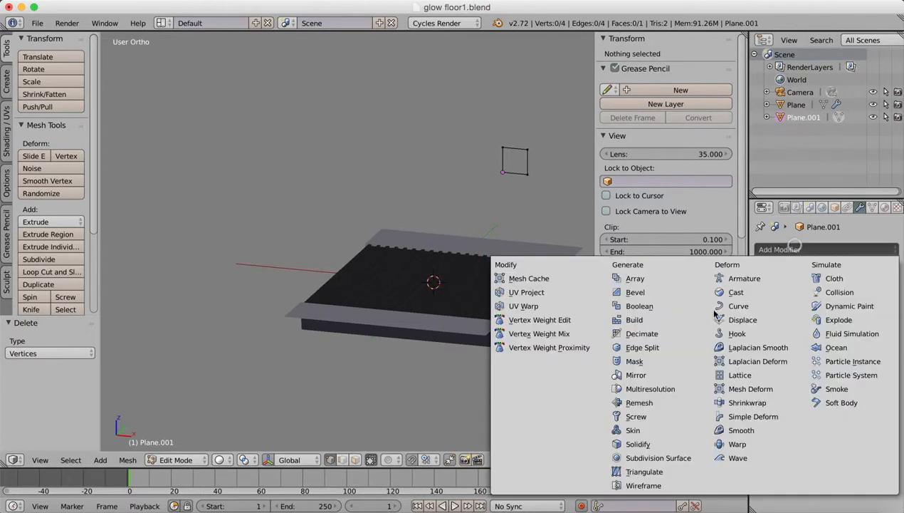
left_click(633, 376)
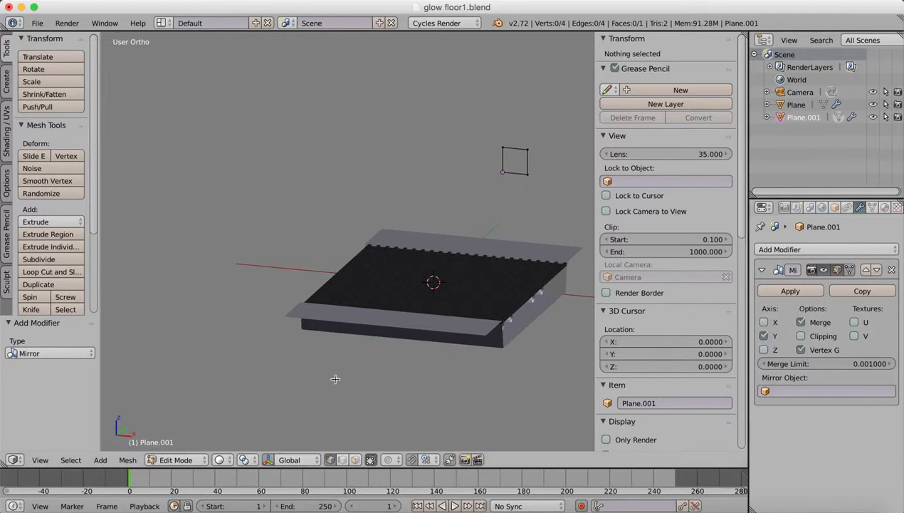
left_click(179, 460)
left_click(177, 444)
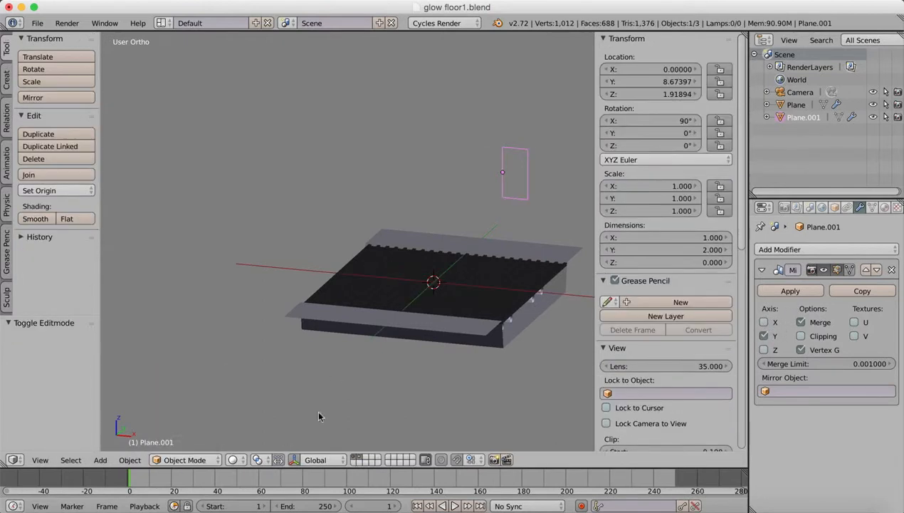
middle_click_drag(460, 240, 441, 207)
left_click(764, 321)
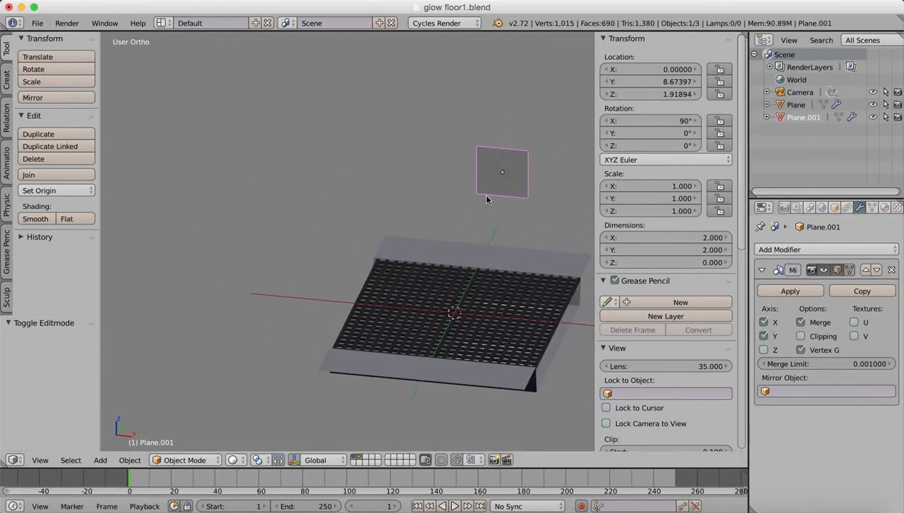
Raise the top edge of the mirrored plane about 2.25 units along Z using edge selection, and return to Object Mode.
middle_click_drag(439, 188, 348, 210, "shift")
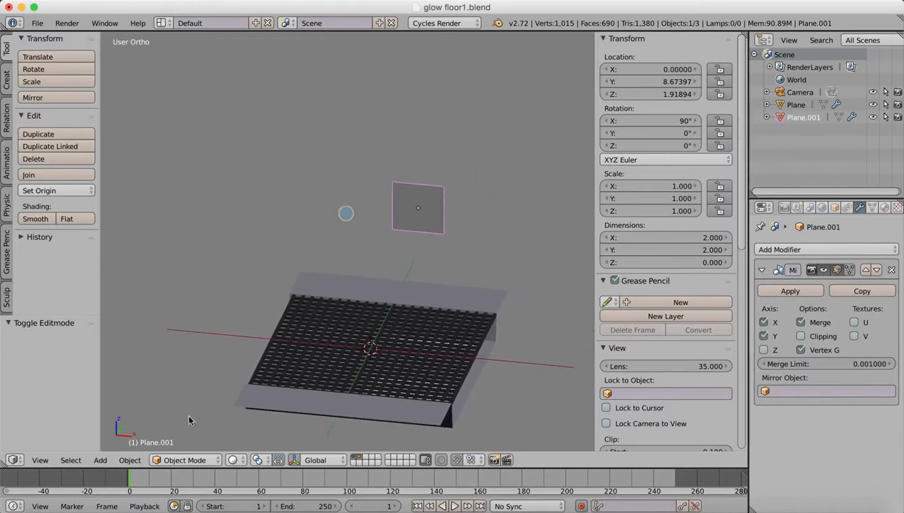
left_click(174, 460)
left_click(182, 432)
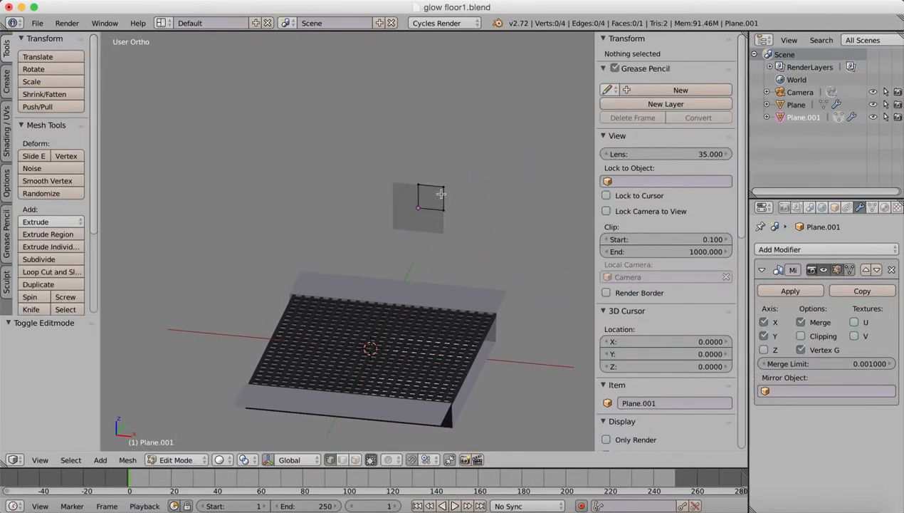
left_click(341, 460)
right_click(431, 184)
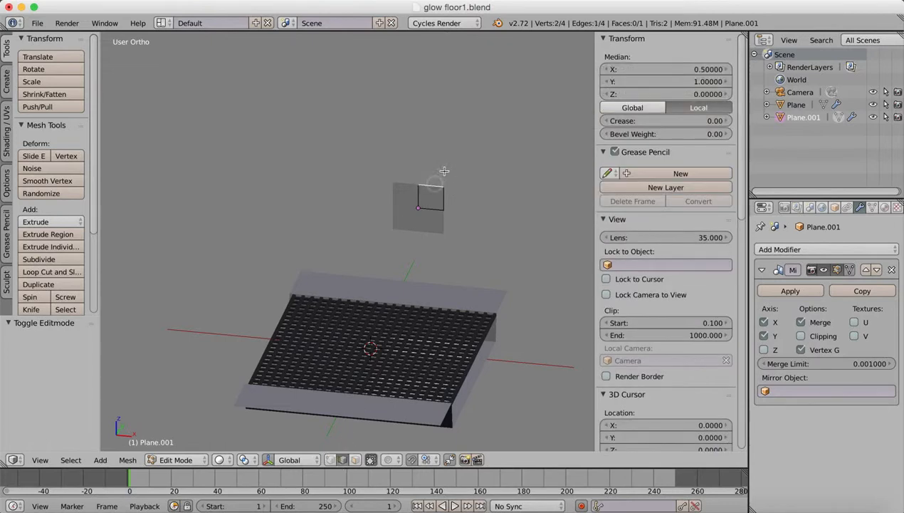
left_click(273, 460)
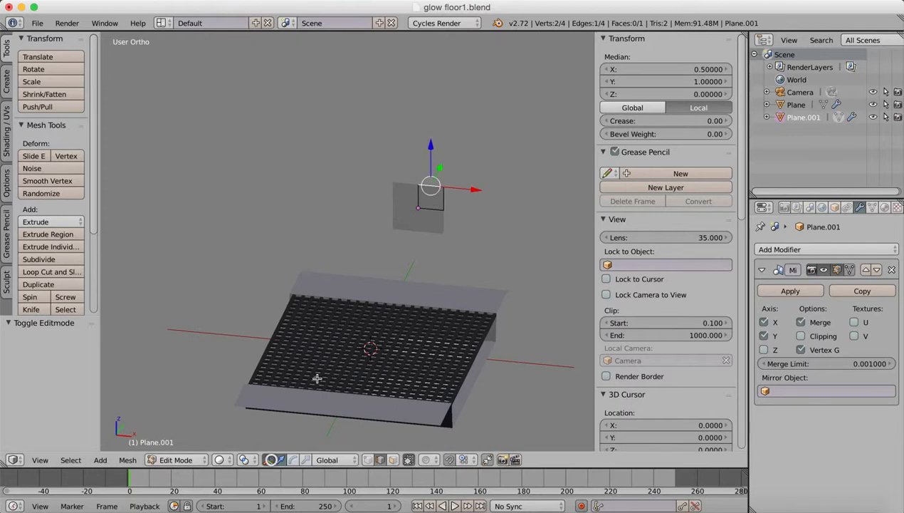
left_click_drag(431, 141, 431, 91)
middle_click_drag(449, 222, 405, 220)
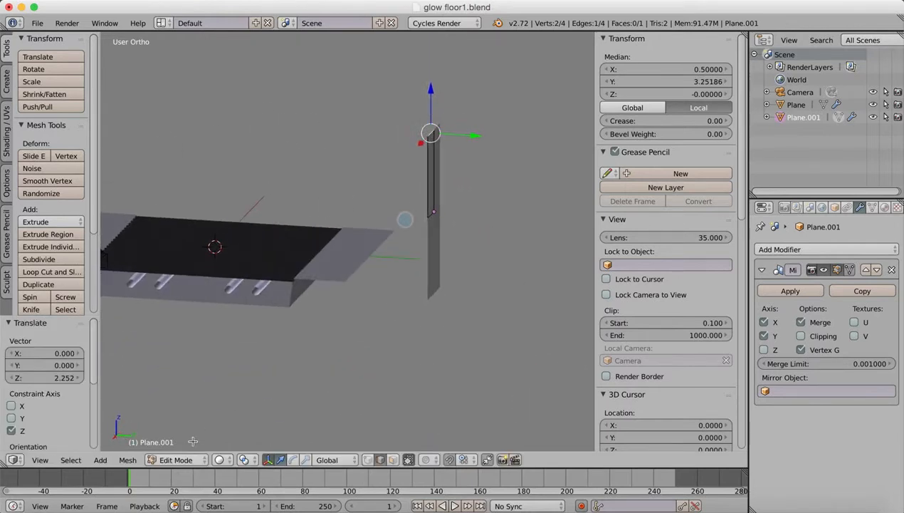
left_click(178, 459)
left_click(187, 442)
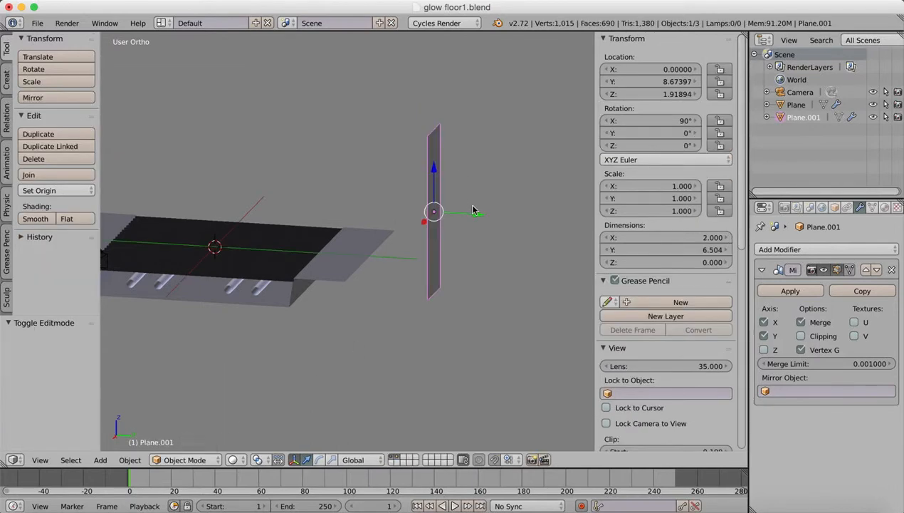
Move the upright plane about 2.55 units toward the floor along Y and raise it about 1.5 units along Z.
left_click_drag(472, 210, 418, 225)
middle_click_drag(418, 226, 310, 322)
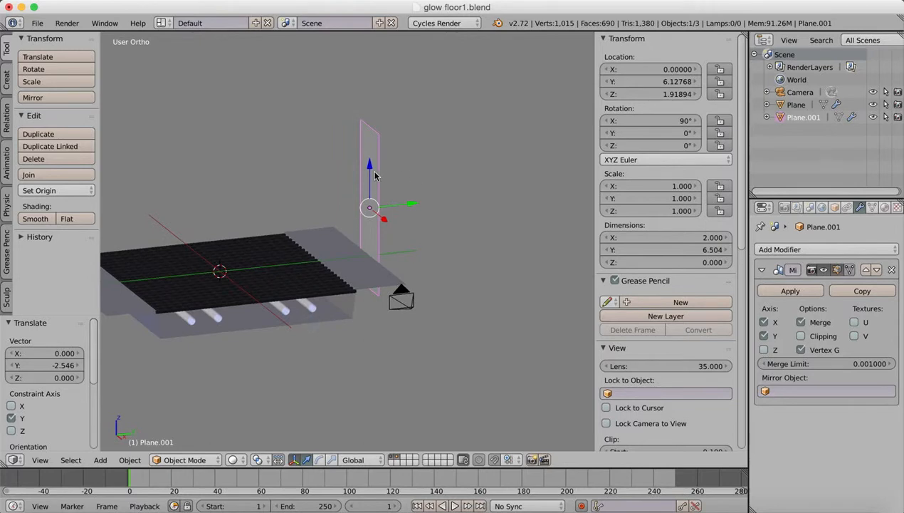
left_click_drag(376, 175, 361, 131)
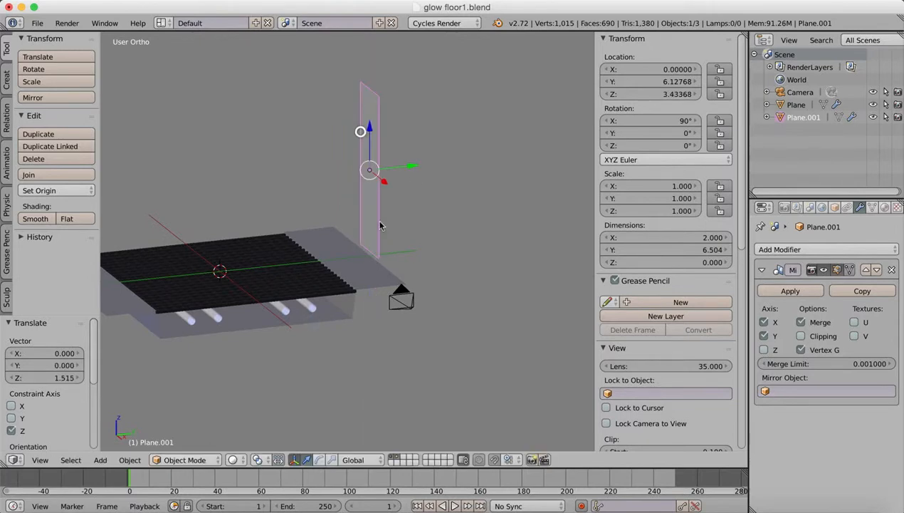
middle_click_drag(309, 278, 399, 303)
Extend the plane's top edge upward for an overall height of about 9.97, and raise the whole object about 1.68 along Z.
left_click(182, 460)
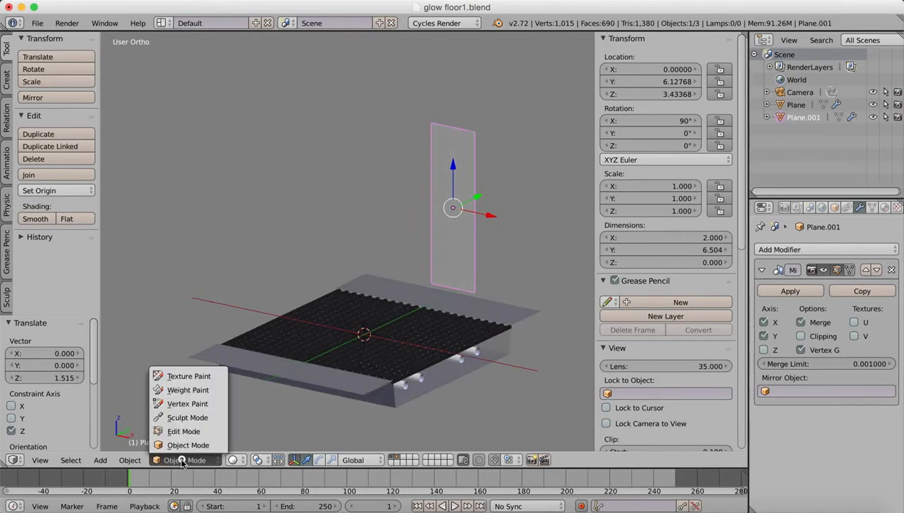
left_click(185, 431)
left_click_drag(464, 88, 464, 51)
left_click(177, 460)
left_click(188, 445)
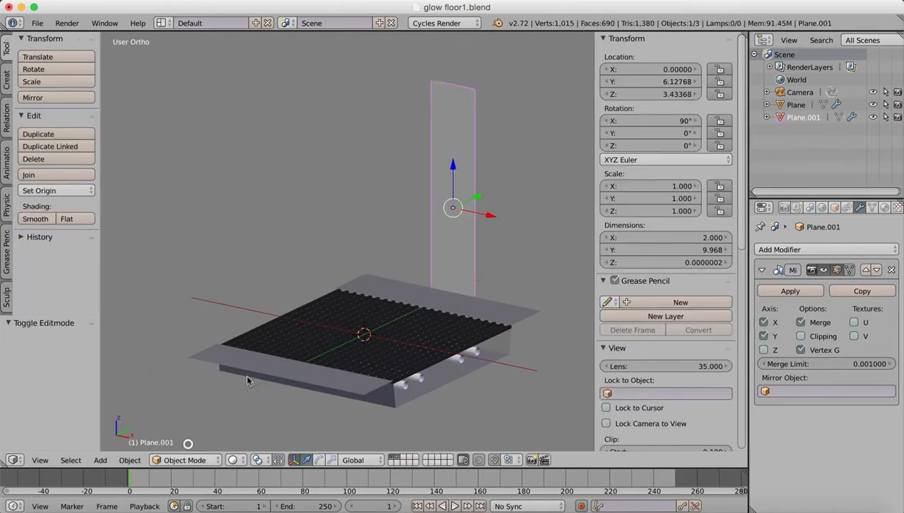
left_click_drag(455, 166, 454, 123)
middle_click_drag(454, 124, 410, 281)
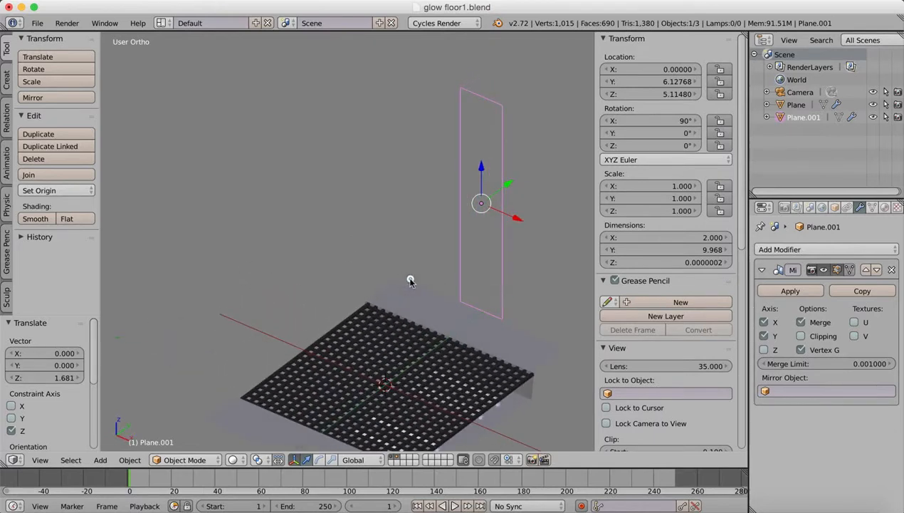
Lower the plane's top edge by about 0.97 in Edit Mode, and lower the whole object about 0.97 along Z in Object Mode.
left_click(208, 456)
left_click(193, 431)
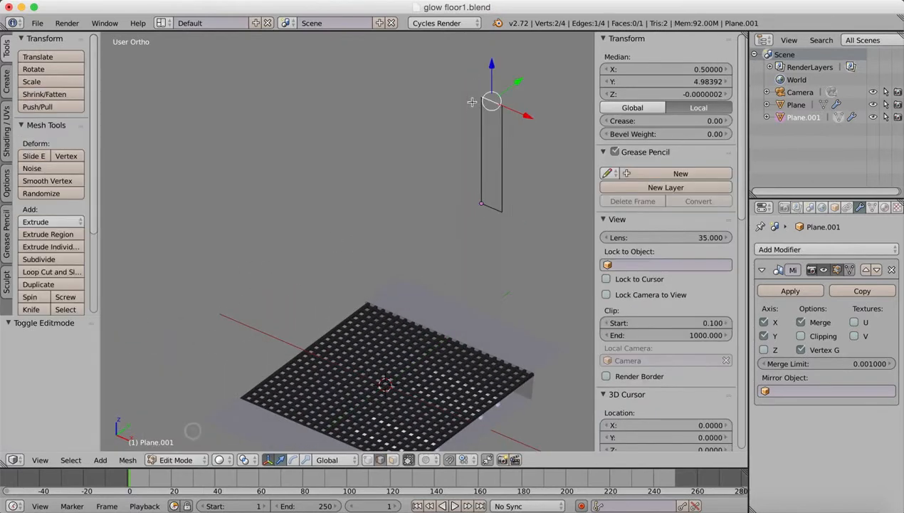
left_click_drag(491, 67, 493, 88)
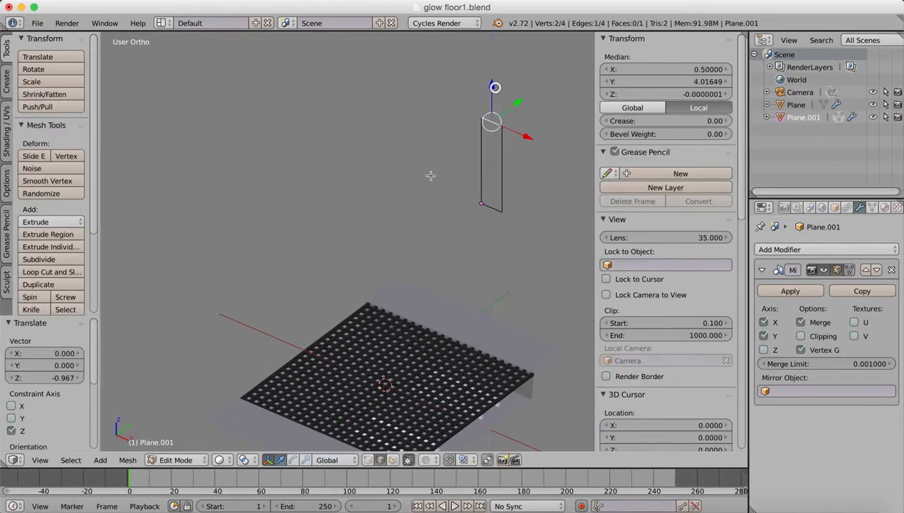
left_click(176, 459)
left_click(177, 446)
middle_click_drag(474, 227, 433, 204)
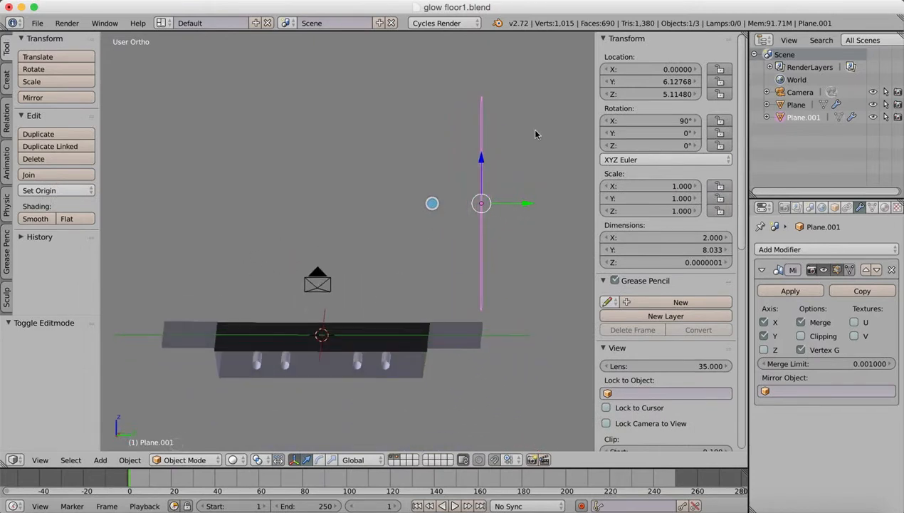
left_click_drag(480, 162, 482, 190)
middle_click_drag(482, 190, 331, 298)
Narrow the plane by moving the quarter's outer vertical edge about 0.48 inward along X in Edit Mode.
left_click(176, 460)
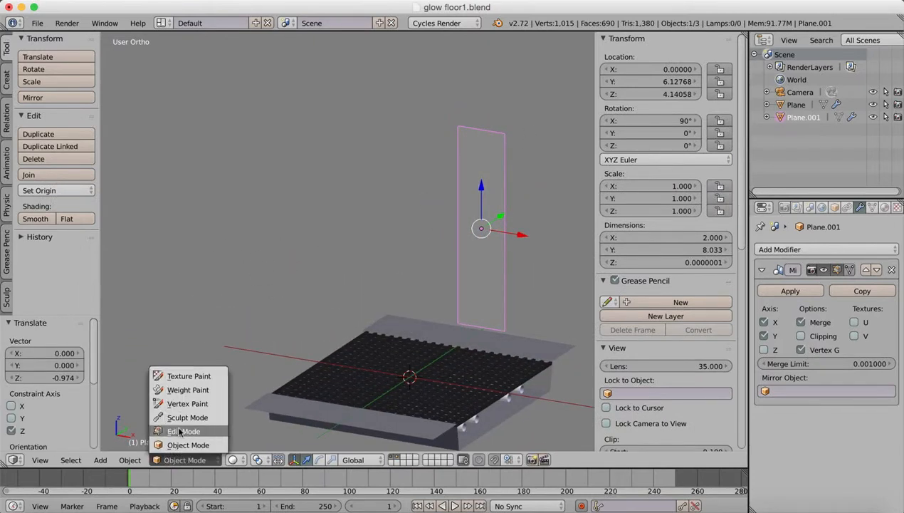
left_click(178, 428)
middle_click_drag(458, 236, 430, 235)
right_click(508, 191)
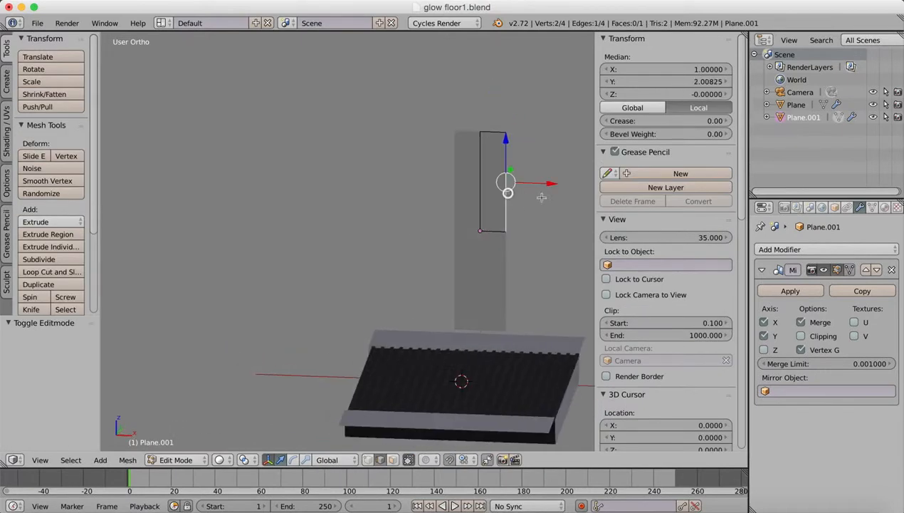
key("g")
key("x")
left_click(484, 241)
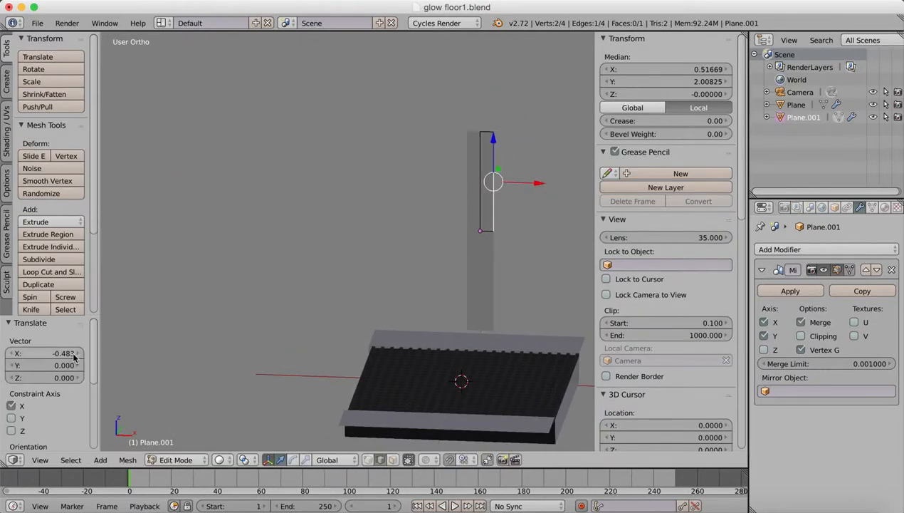
Add one centred horizontal loop cut across the narrowed quarter plane.
left_click(44, 272)
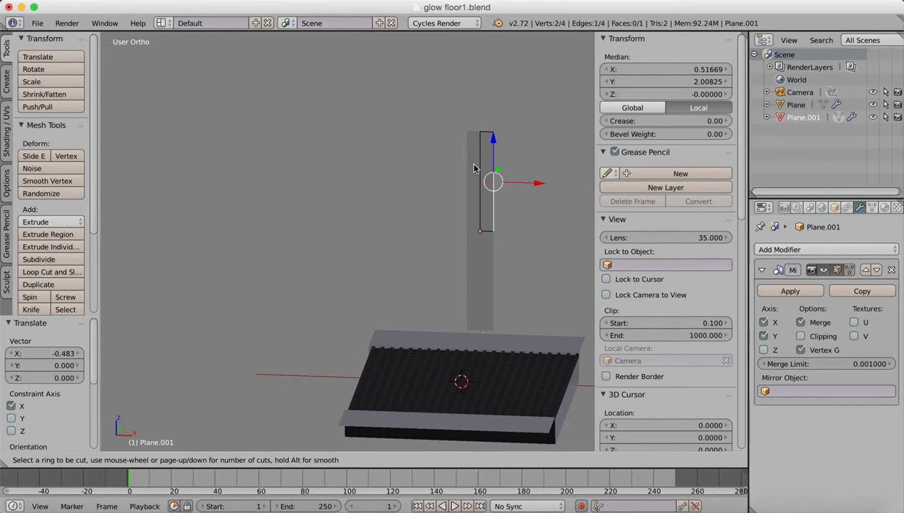
left_click(485, 183)
left_click(482, 184)
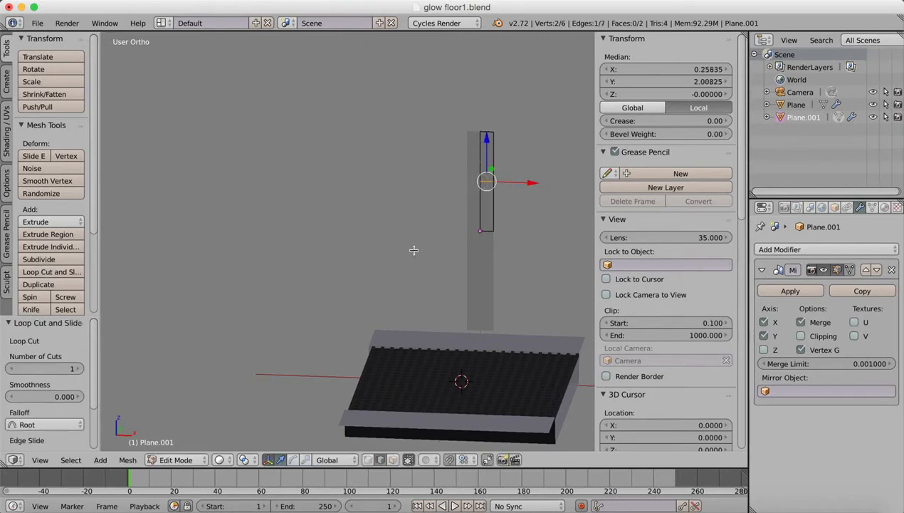
Select the quarter's bottom edge and middle loop edge and move them about 1.86 backward along Y, slanting the upper segment.
mouse_move(414, 249)
middle_mouse_down()
mouse_move(353, 259)
mouse_move(347, 244)
mouse_move(404, 240)
middle_mouse_up()
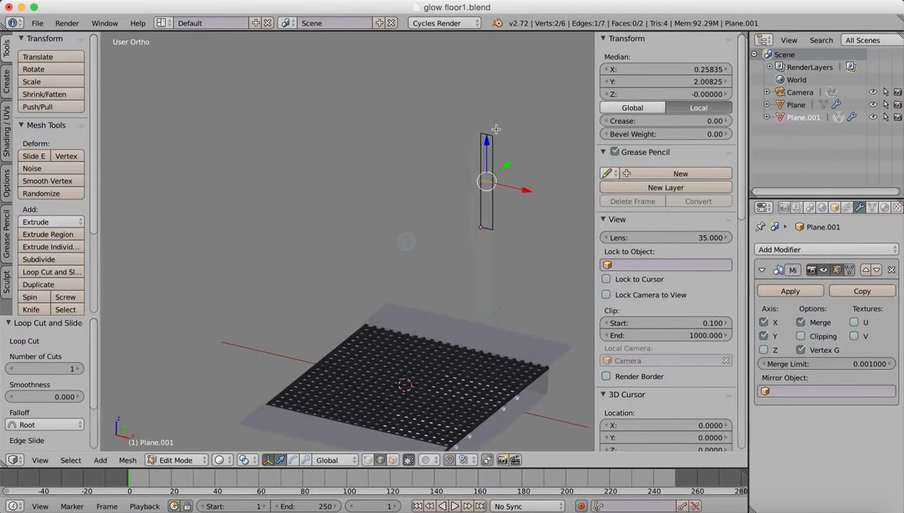
right_click(494, 228)
middle_click_drag(445, 229, 368, 242)
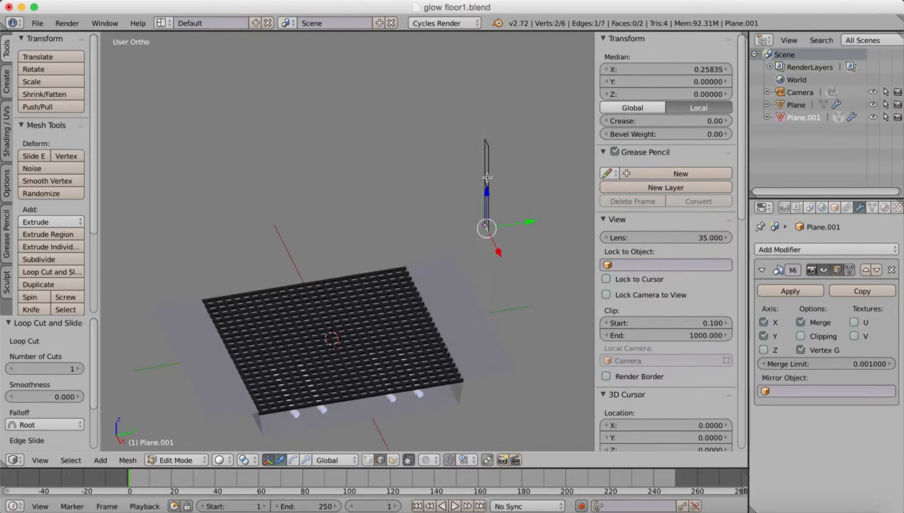
left_click(488, 184, "shift")
middle_click_drag(384, 236, 424, 249)
right_click(493, 179, "shift")
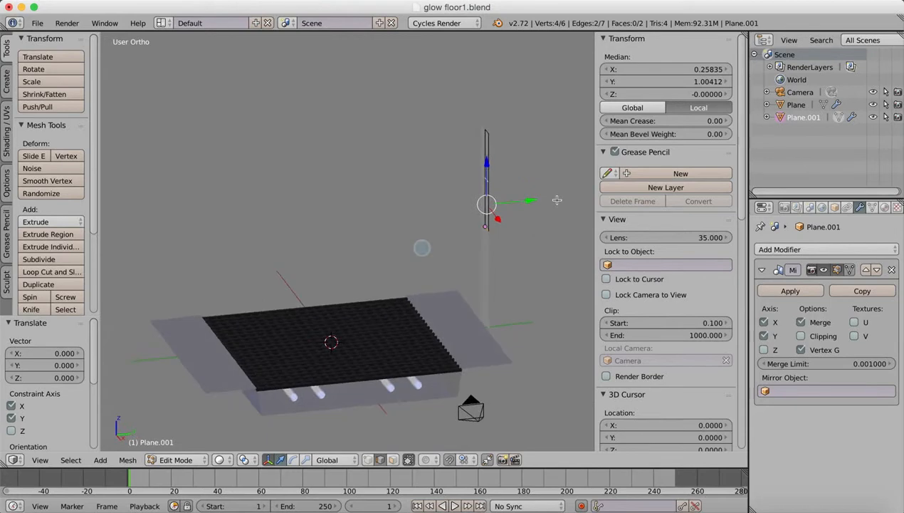
key("g")
key("y")
left_click(578, 198)
middle_click_drag(578, 198, 368, 263)
Select both outer side edges of the quarter and extrude them about 0.67 along Y.
right_click(400, 144)
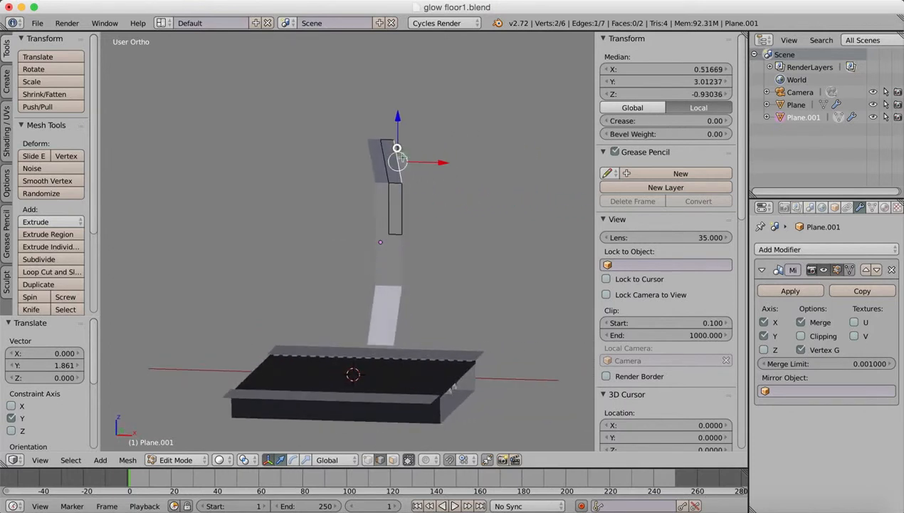
right_click(403, 209, "shift")
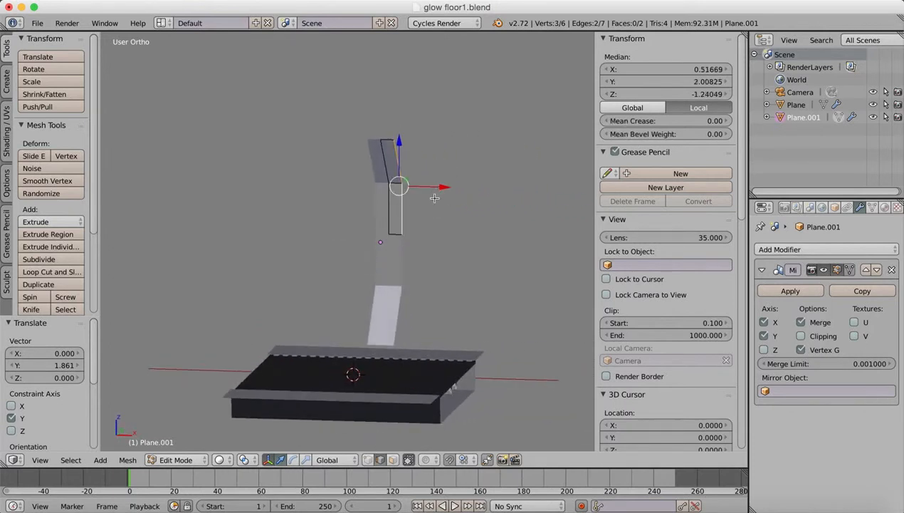
key("e")
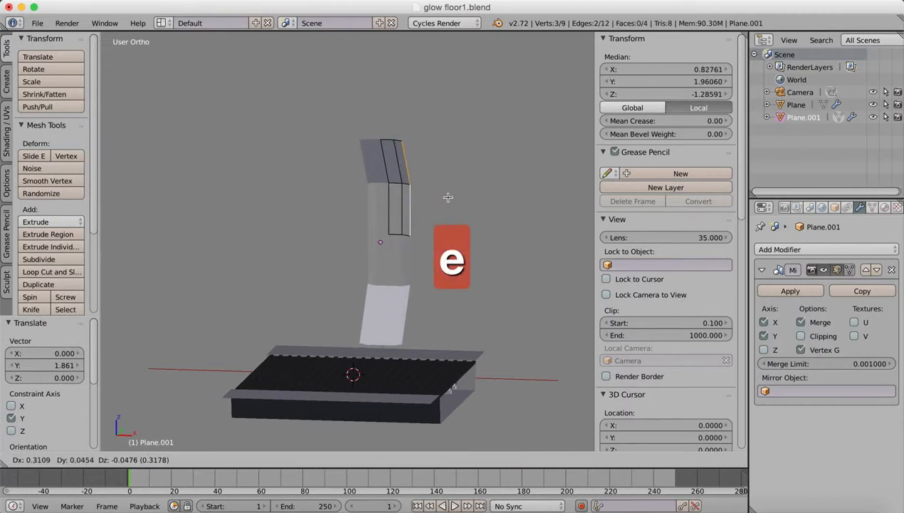
key("y")
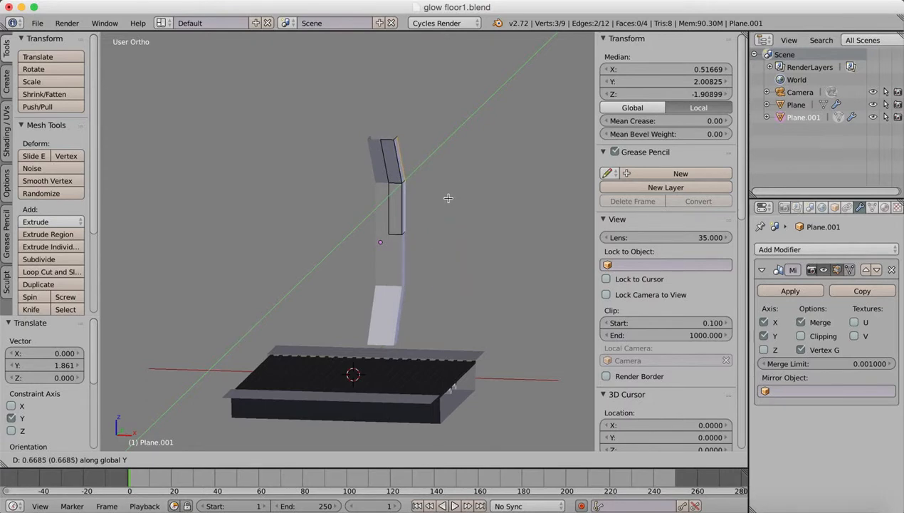
left_click(448, 198)
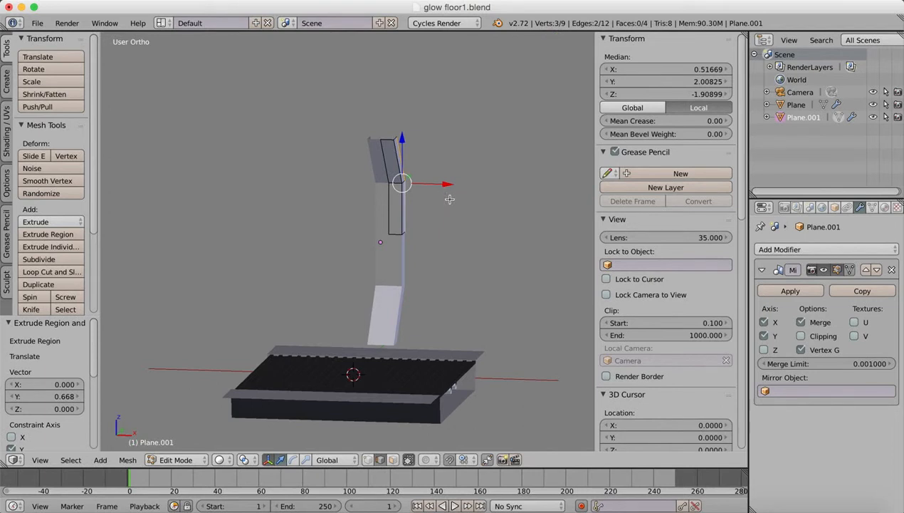
Extrude the selected side edges about 0.22 outward along X.
key("e")
key("z")
key("x")
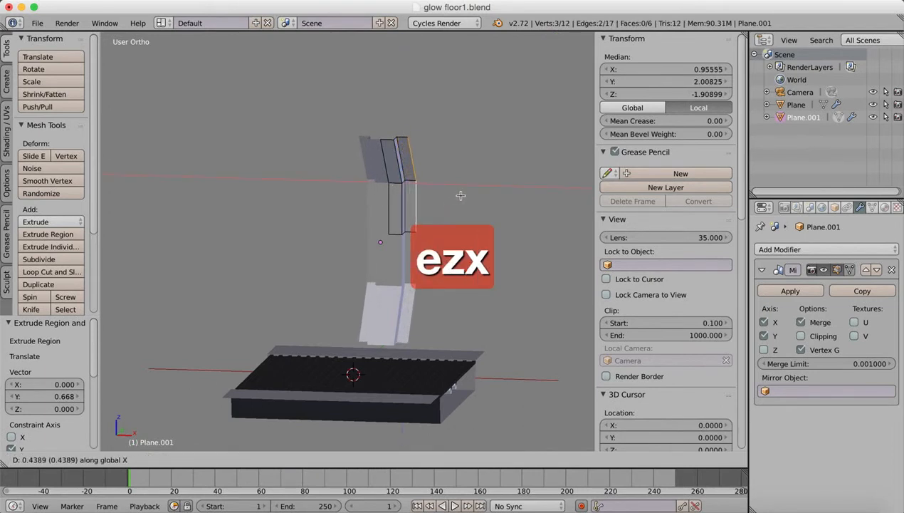
left_click(455, 195)
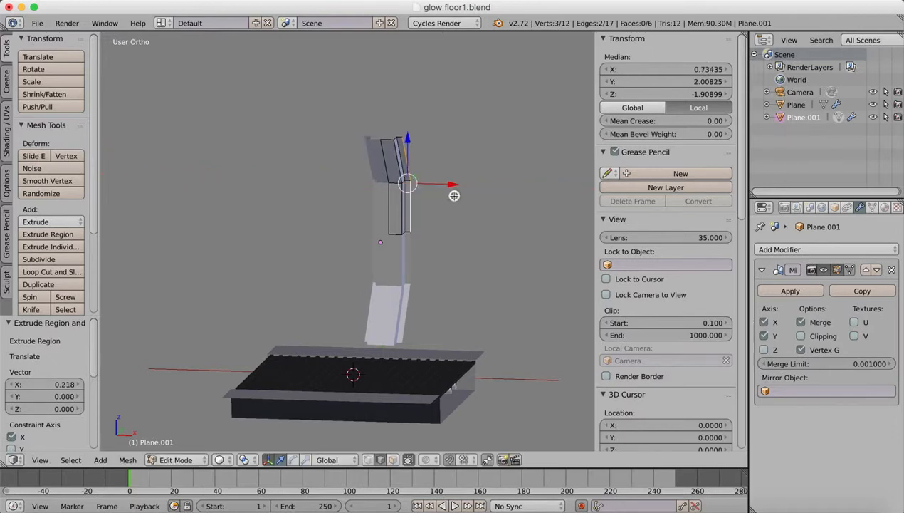
Extrude the side edges a further 0.65 or so backward along Y.
key("x")
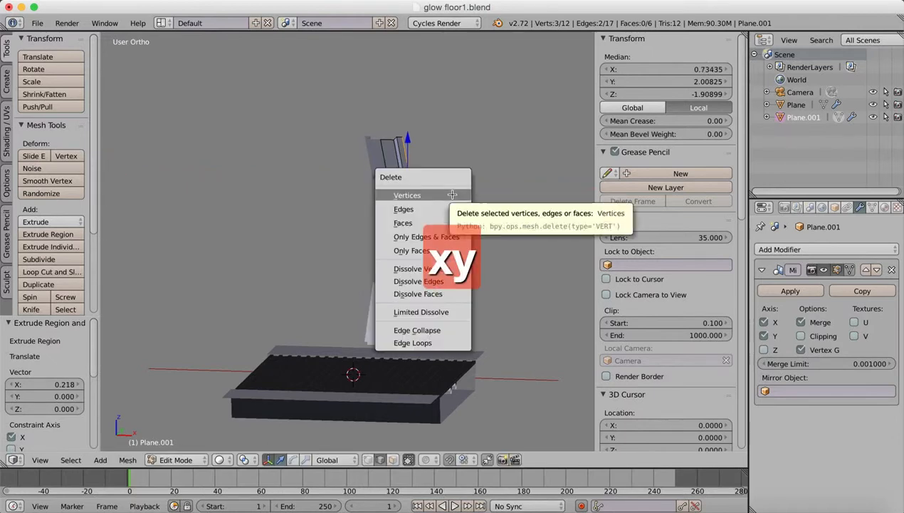
key("Escape")
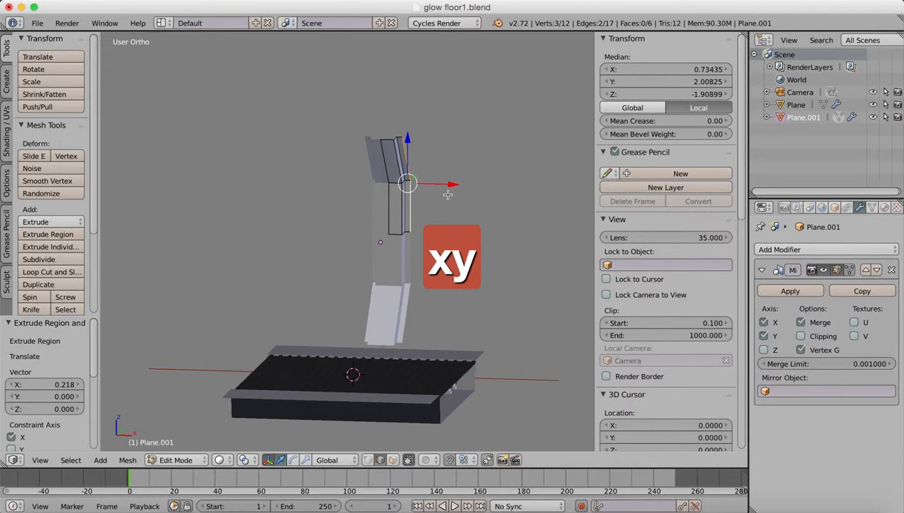
key("e")
key("y")
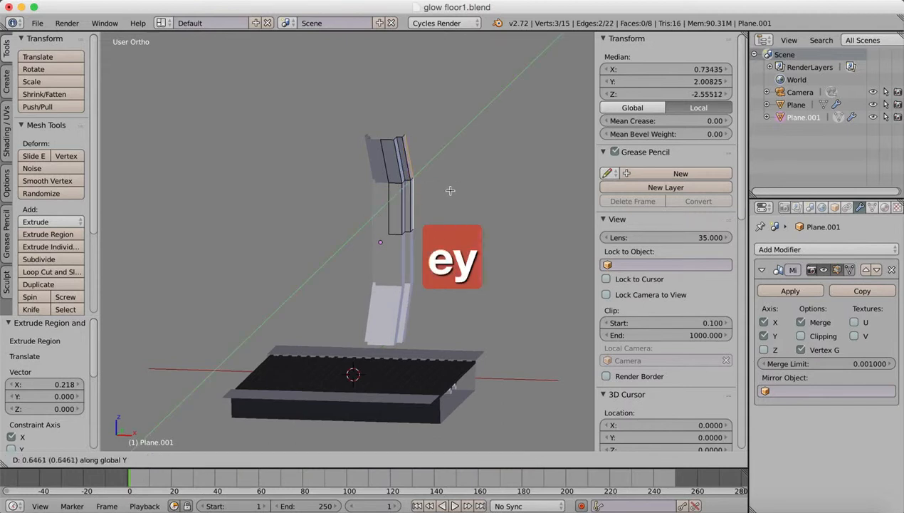
left_click(450, 191)
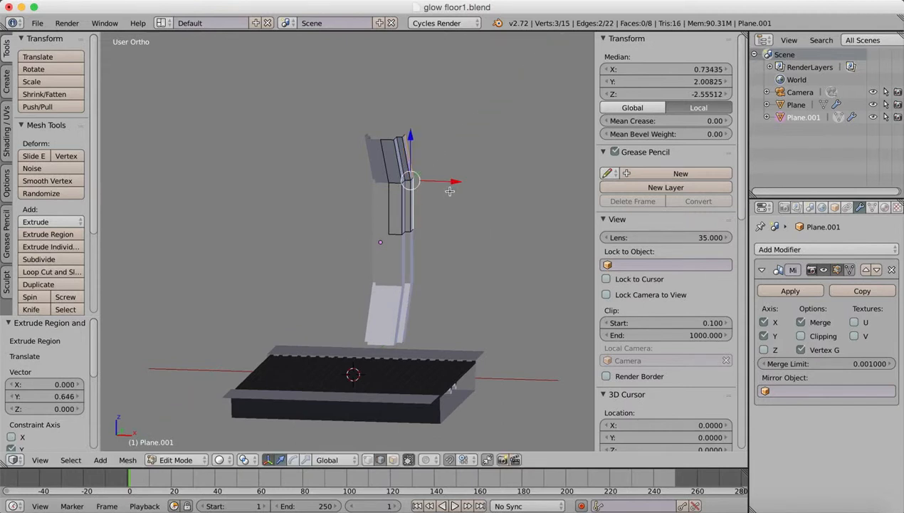
Try extruding the selected side edges about 3.15 outward along X, and undo that extrusion.
key("e")
key("z")
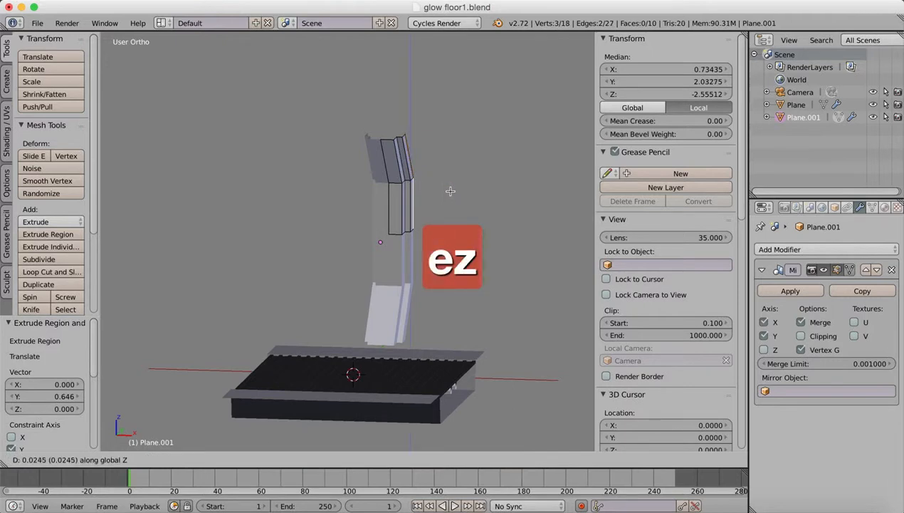
key("x")
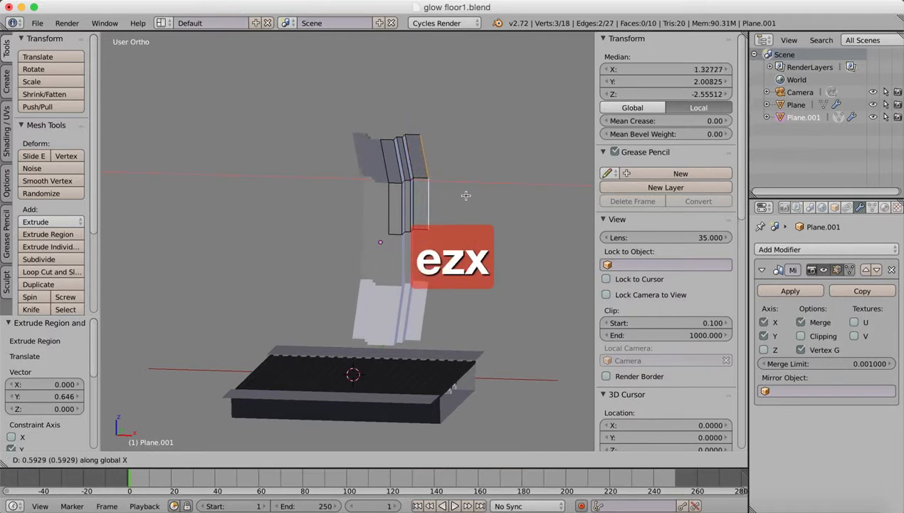
left_click(530, 206)
mouse_move(440, 215)
middle_mouse_down()
mouse_move(375, 198)
mouse_move(386, 212)
mouse_move(436, 212)
mouse_move(436, 204)
mouse_move(428, 213)
middle_mouse_up()
key("super+z")
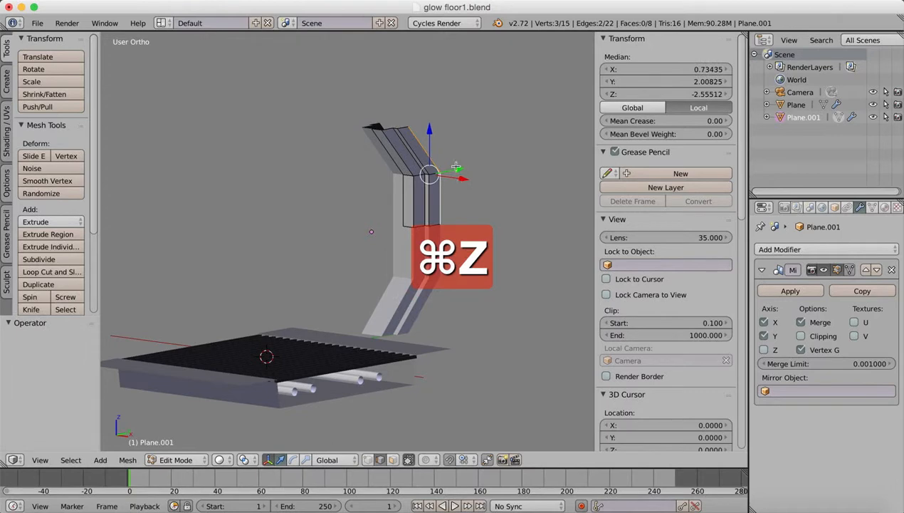
Extrude the selected side edges about 0.43 outward along X, and extrude them again about 0.74 backward along Y.
key("e")
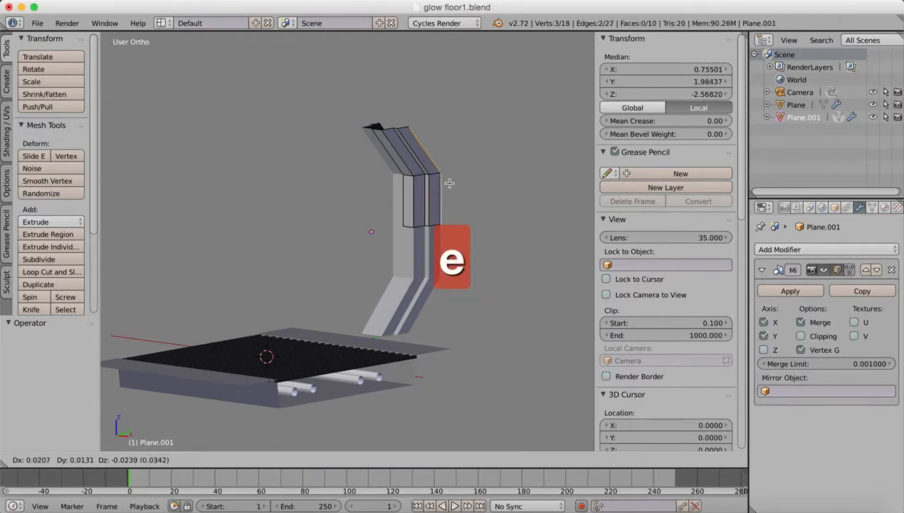
key("x")
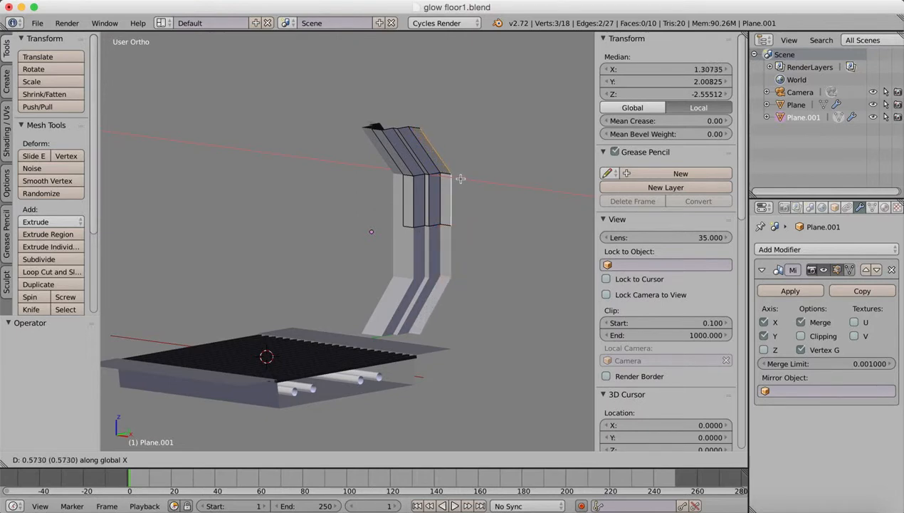
left_click(457, 182)
key("e")
key("y")
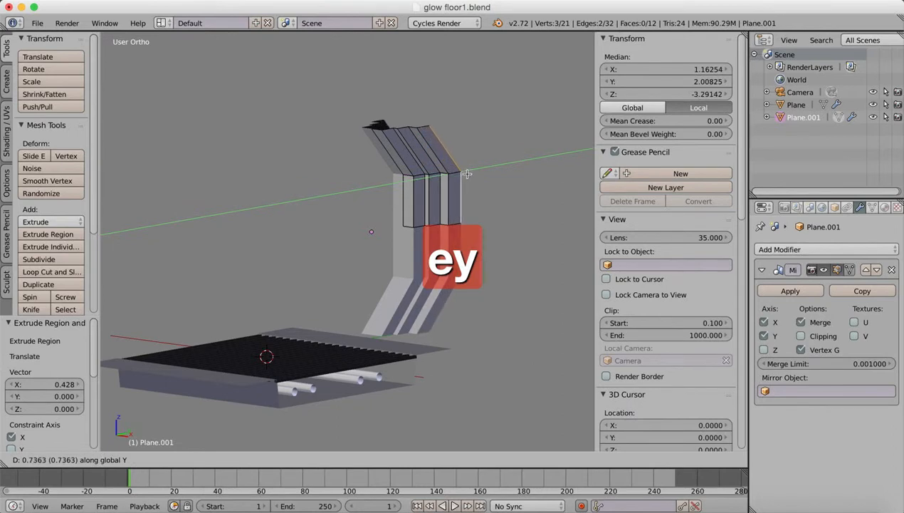
left_click(467, 174)
Extrude the outer side edges about 2.11 outward along X to form the wide end panel.
key("e")
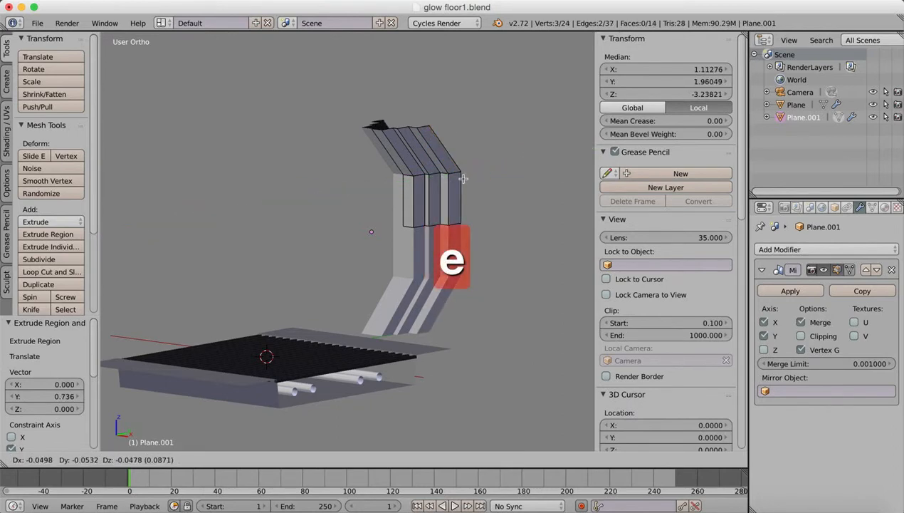
key("x")
left_click(497, 196)
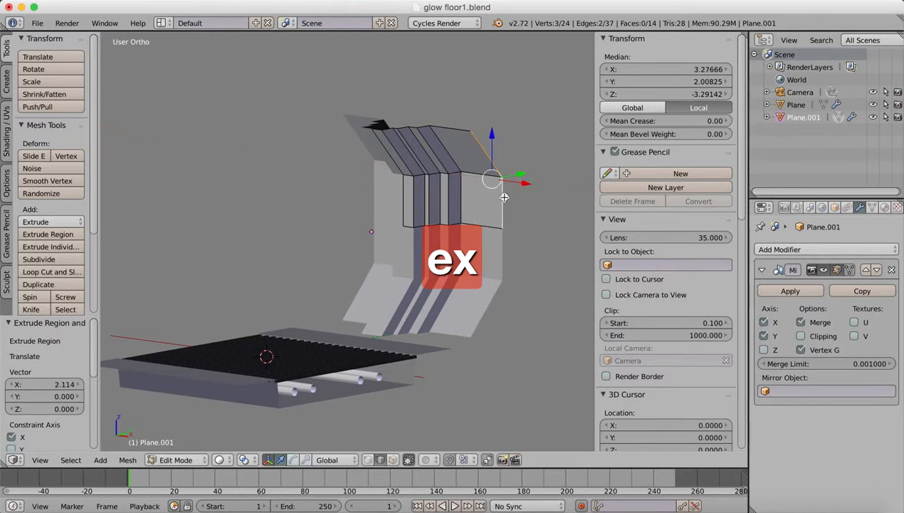
middle_click_drag(404, 226, 420, 236)
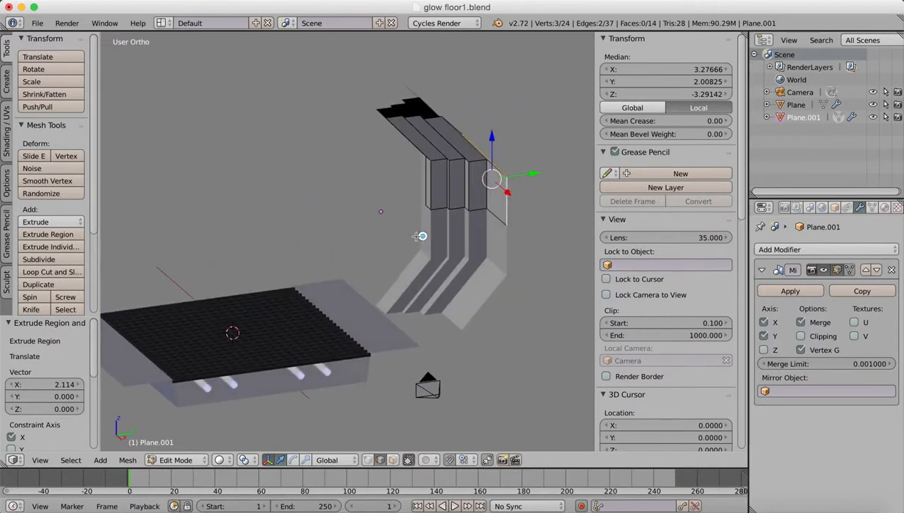
Return to Object Mode and move the whole wall about 2.18 along negative Y, up to the floor's back edge.
left_click(173, 462)
left_click(178, 460)
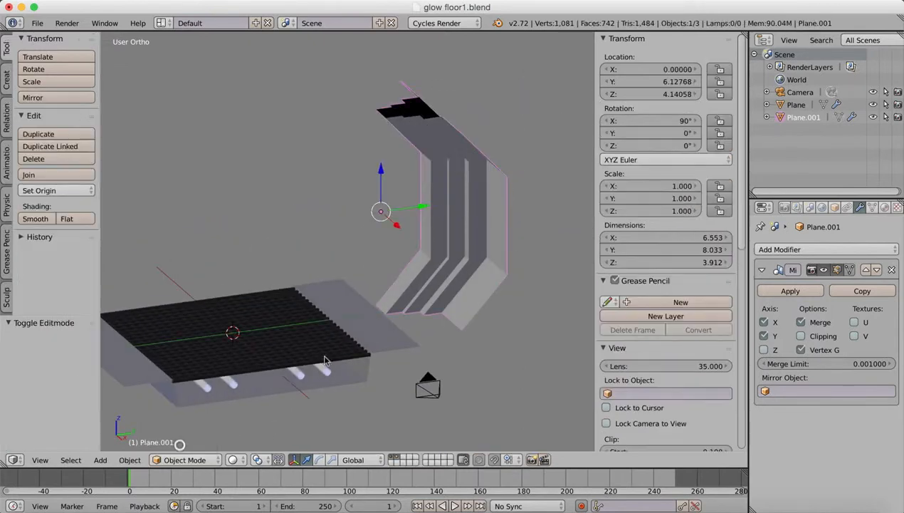
left_click_drag(427, 209, 374, 221)
middle_click_drag(392, 302, 370, 285)
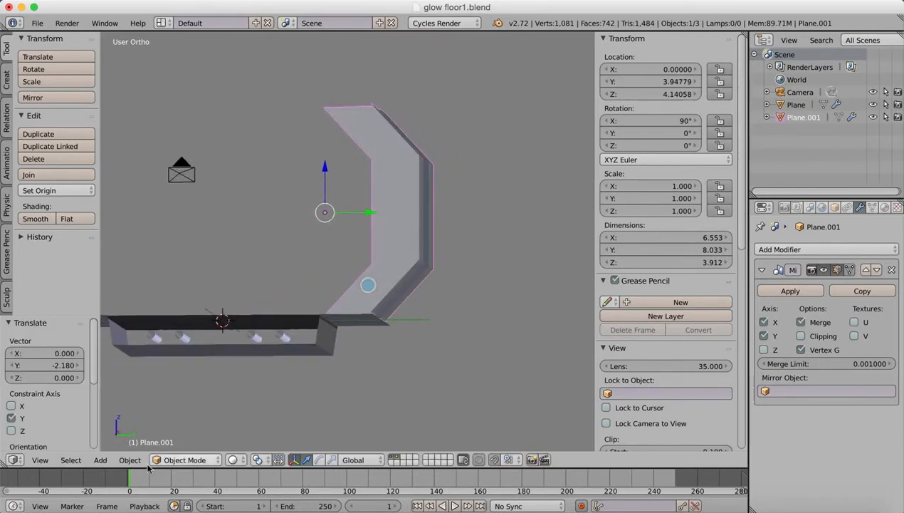
In front view, lower the wall about 0.1 along Z so that its base meets the floor.
left_click(40, 460)
left_click(64, 376)
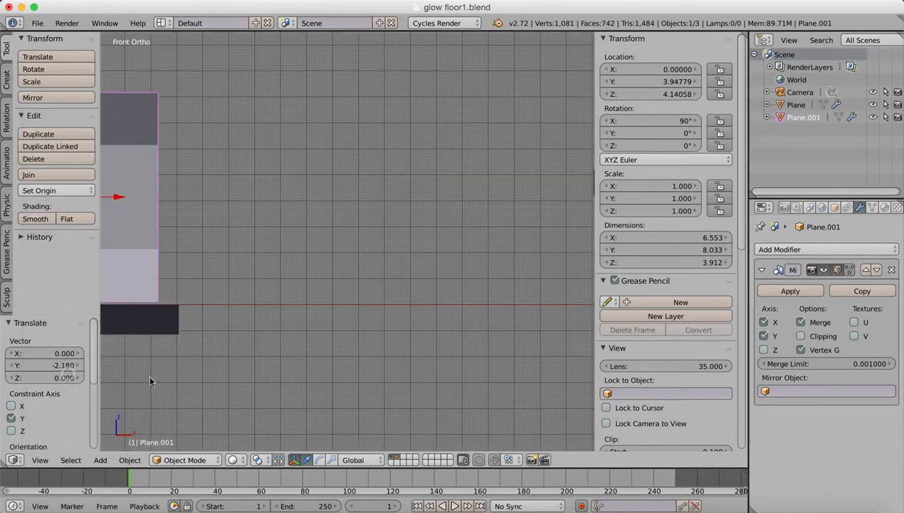
middle_click_drag(206, 333, 427, 347, "shift")
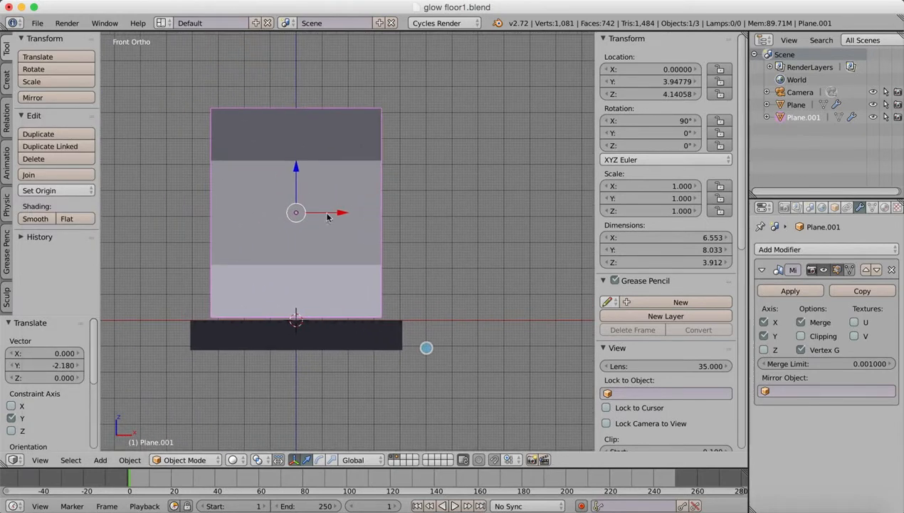
left_click_drag(296, 167, 294, 170)
middle_click_drag(380, 237, 302, 280)
left_click(40, 460)
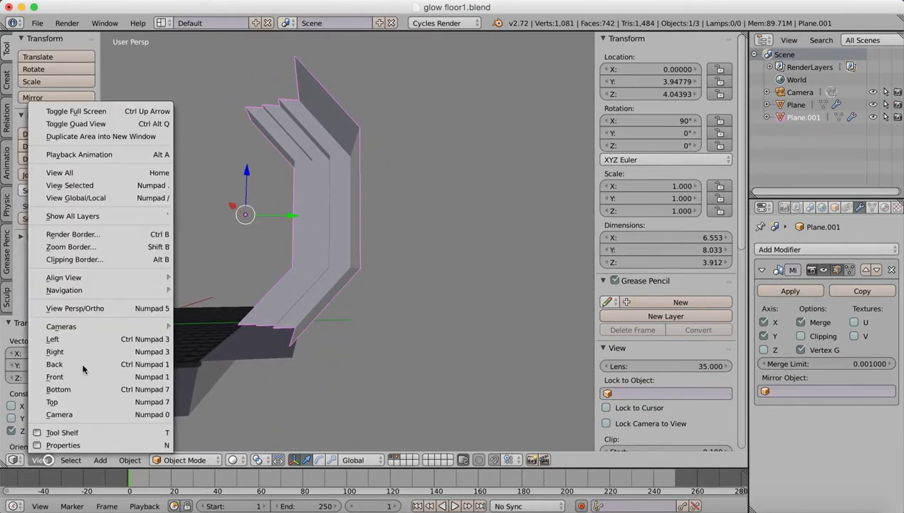
Edit the floor object and move its rear rim edge outward along Y to a local Y of about 1.95.
right_click(226, 362)
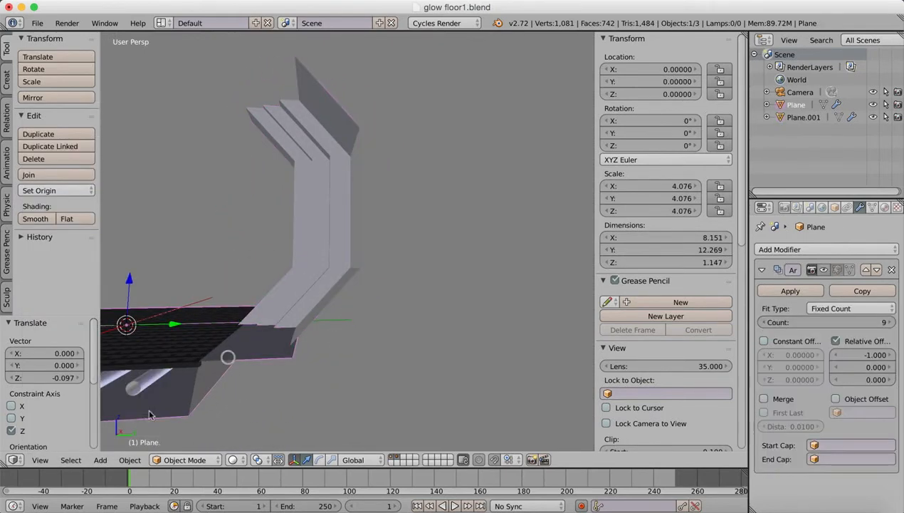
left_click(186, 459)
left_click(183, 430)
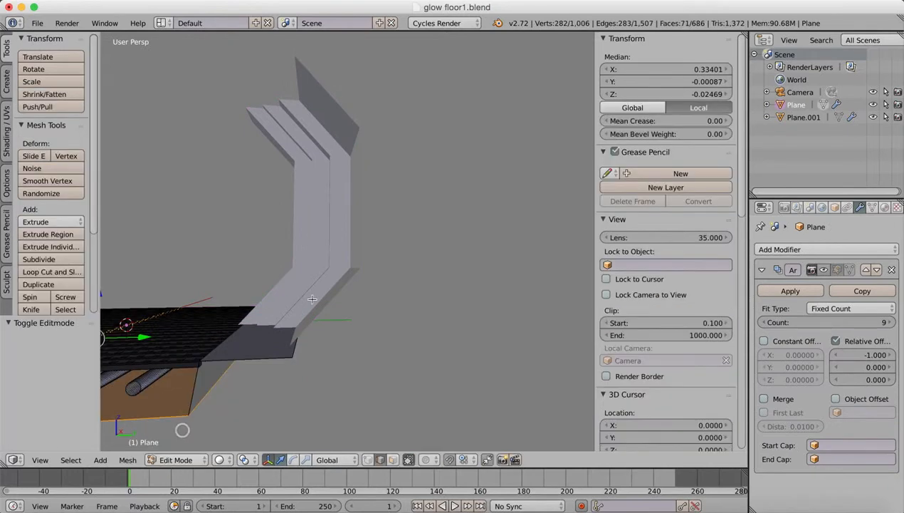
right_click(301, 342)
left_click_drag(347, 321, 397, 316)
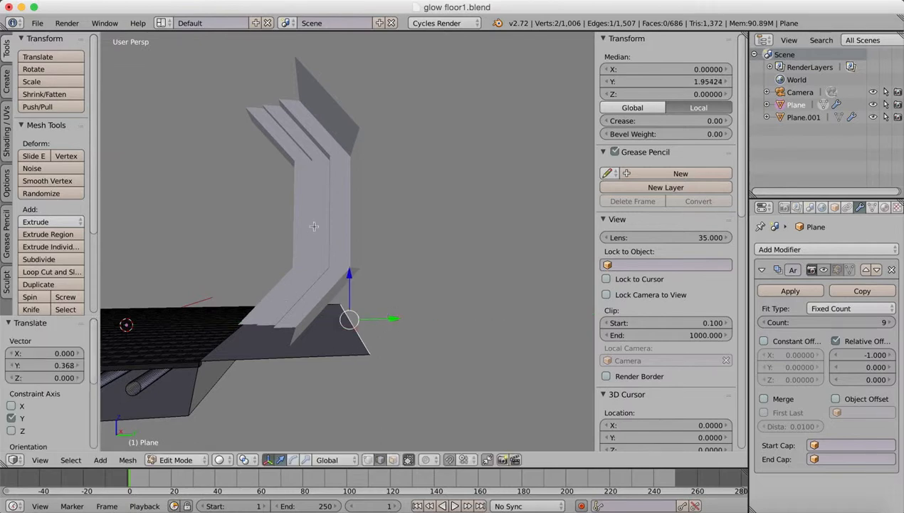
Return to Object Mode, select the wall and move it about 1.83 backward along Y over the widened floor rim.
key("Tab")
right_click(340, 232)
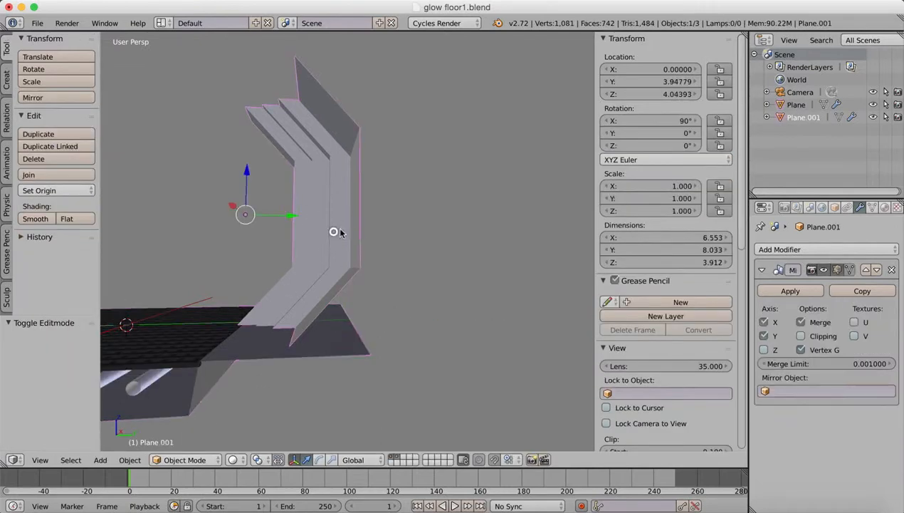
left_click_drag(287, 215, 342, 215)
middle_click_drag(343, 237, 312, 310)
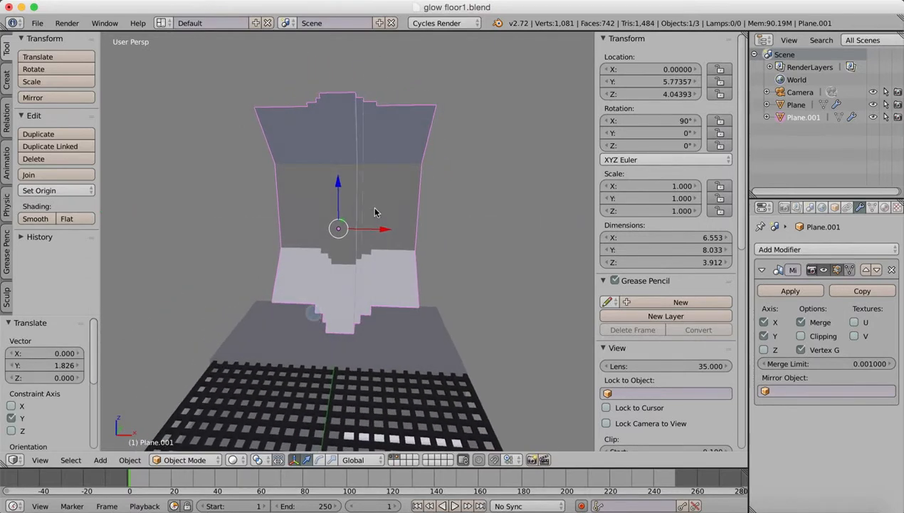
Edit the wall mesh in front view and move its outer side edges about 0.77 along X to match the floor's width.
left_click(184, 459)
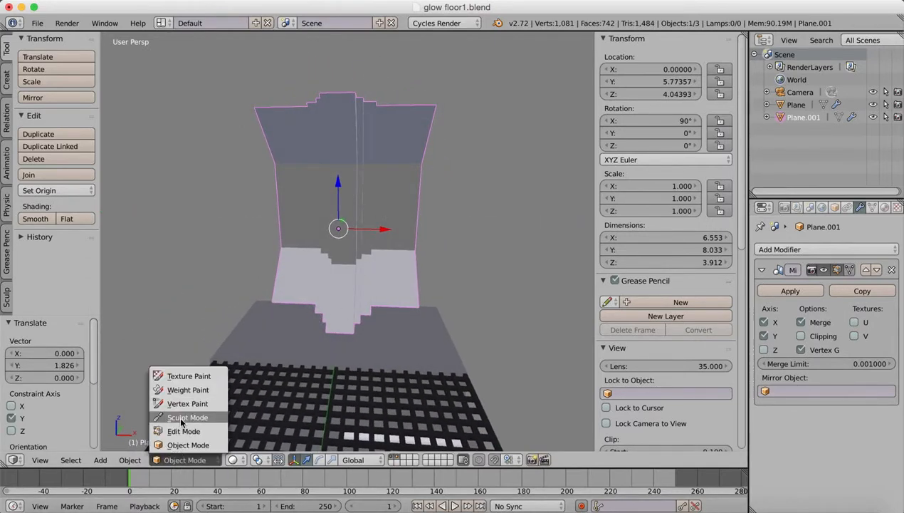
left_click(181, 430)
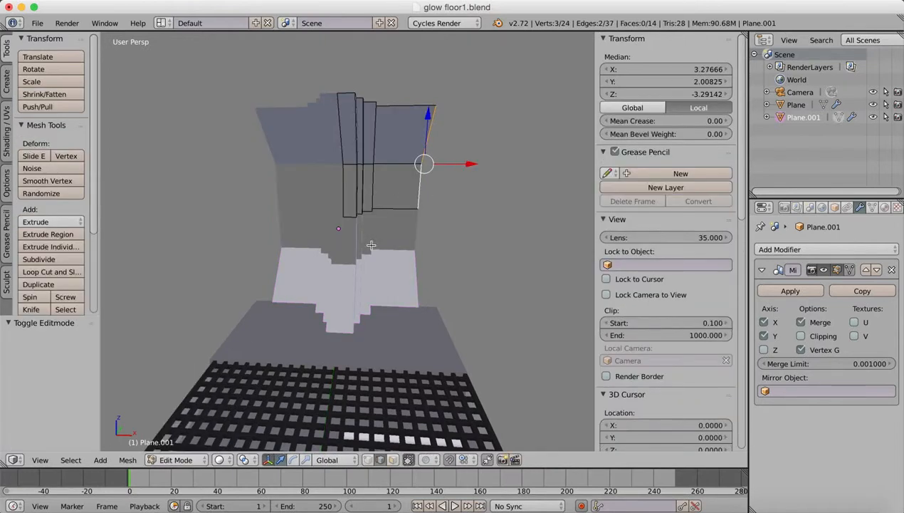
left_click(40, 460)
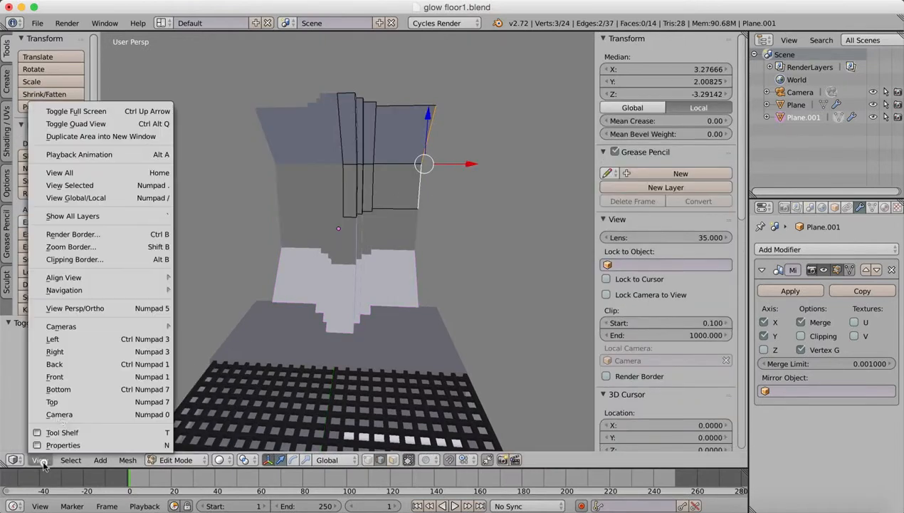
left_click(56, 376)
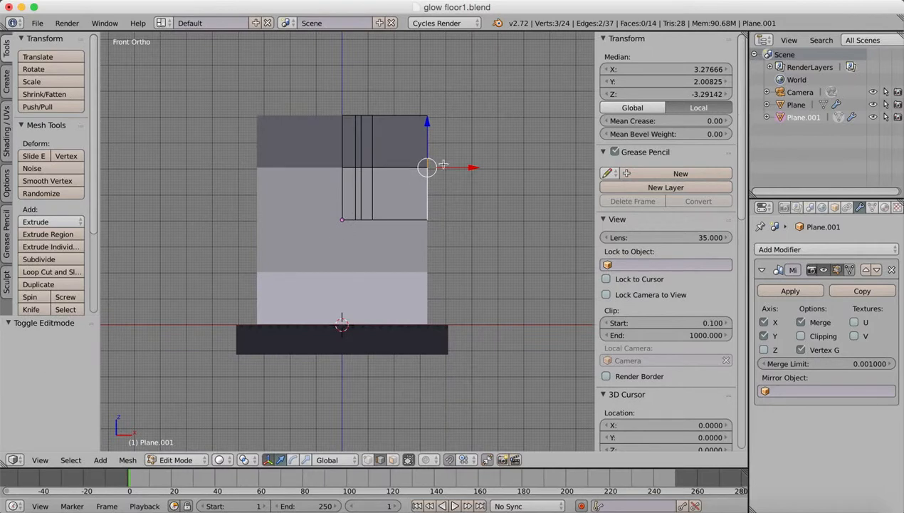
left_click_drag(475, 167, 494, 166)
middle_click_drag(466, 207, 393, 256)
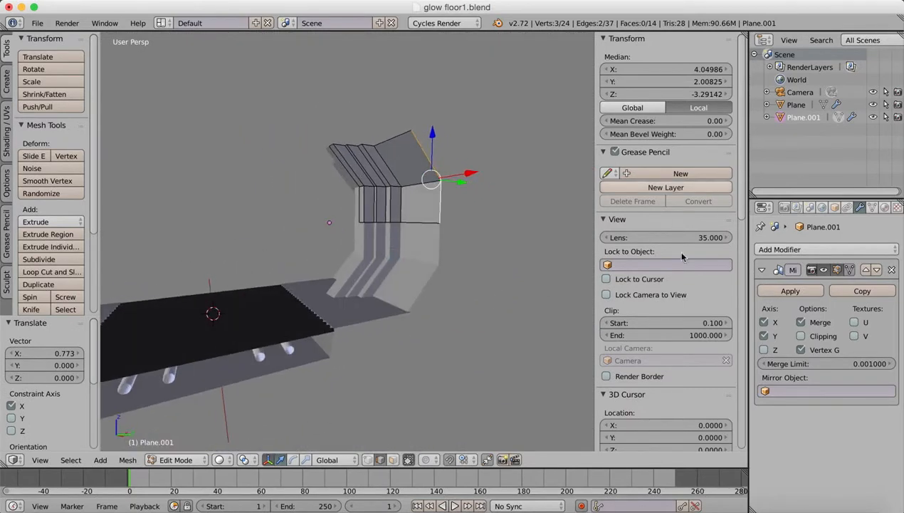
Add an Array modifier to the wall and set its relative X offset to -1.
left_click(804, 248)
key("Escape")
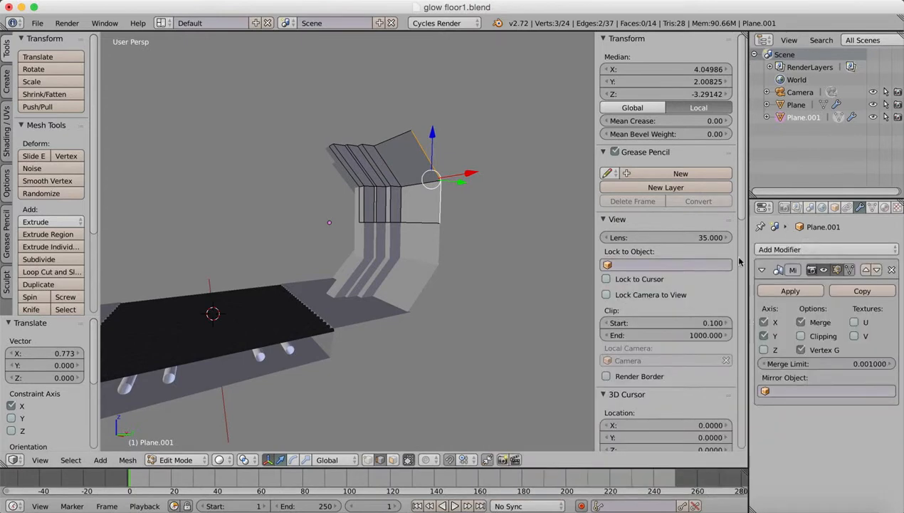
left_click(783, 249)
left_click(644, 276)
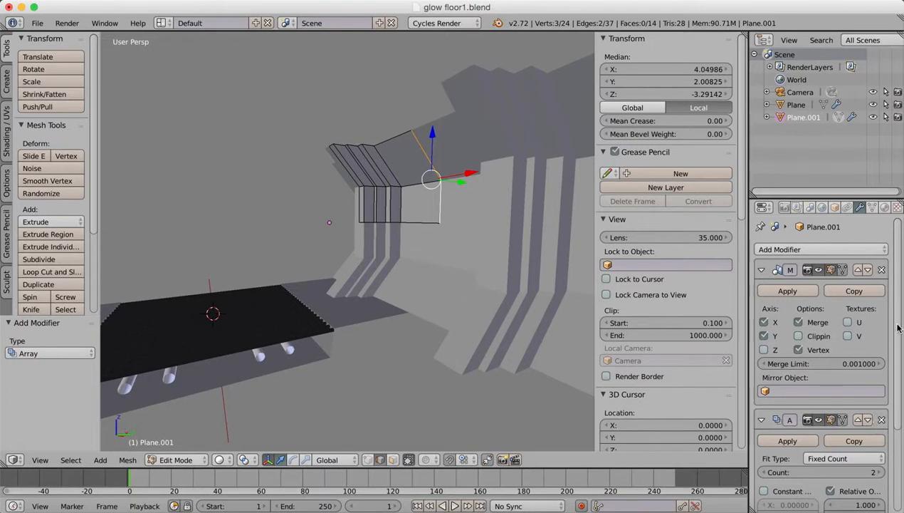
scroll(898, 326, "down", 3)
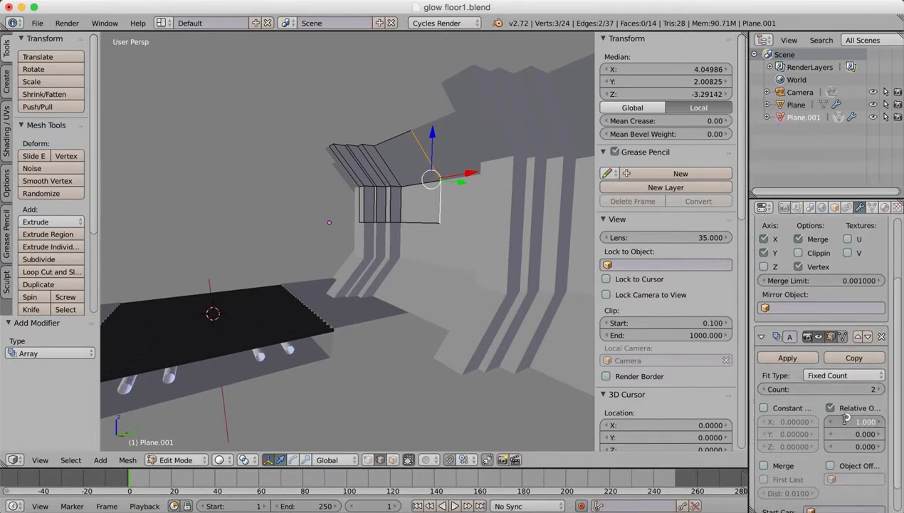
type("-1")
key("Return")
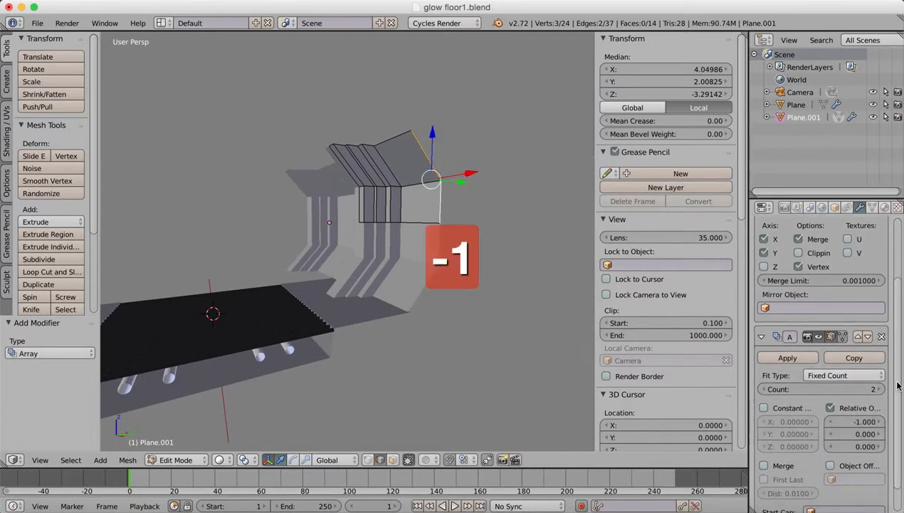
Raise the wall's Array count to 9.
left_click(883, 390)
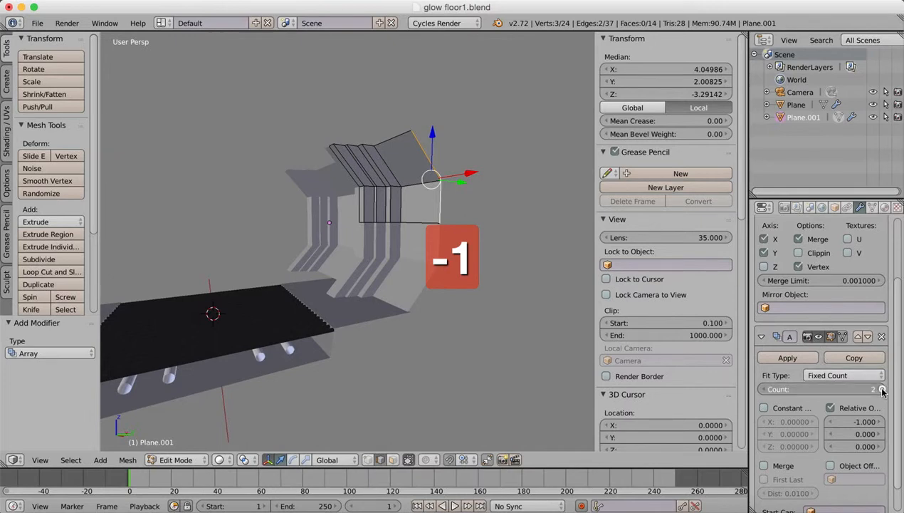
left_click(882, 390)
left_click(882, 390)
left_click(882, 391)
left_click(882, 390)
left_click(883, 390)
left_click(882, 390)
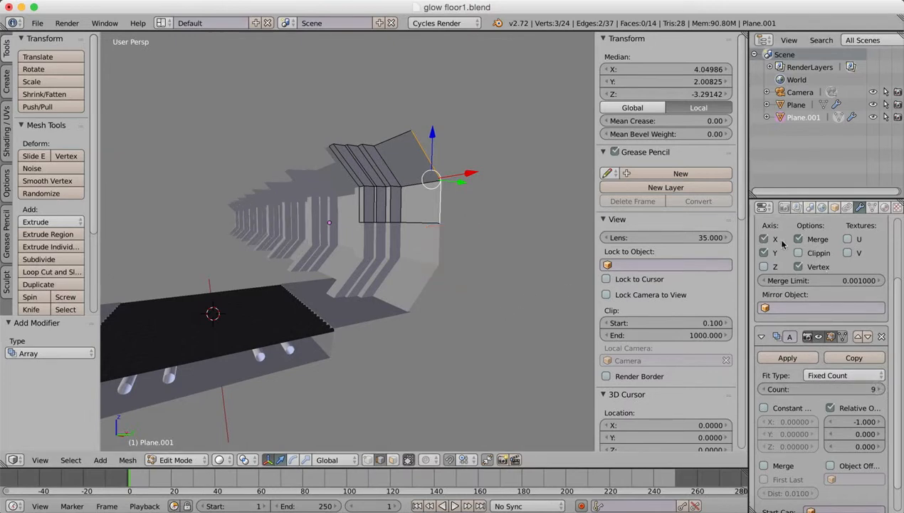
Leave Edit Mode, select the floor and turn on viewport display of its Array modifier.
key("Tab")
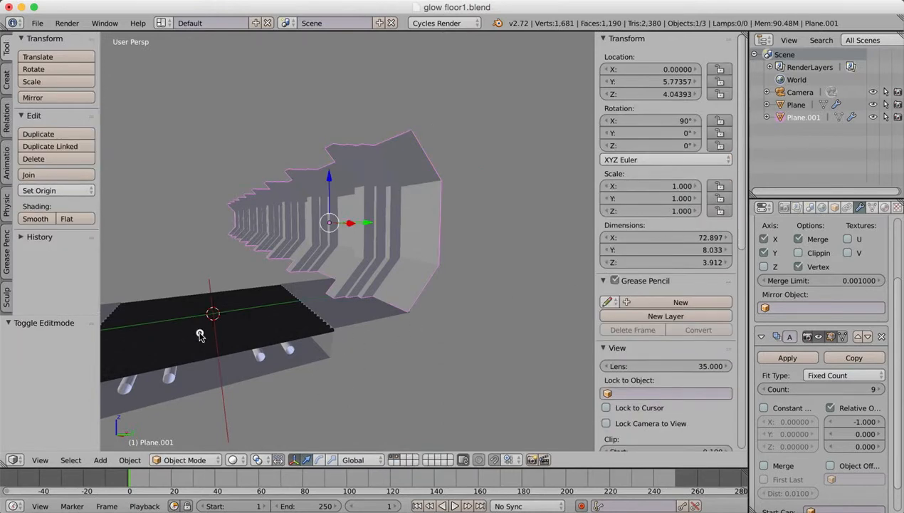
right_click(200, 333)
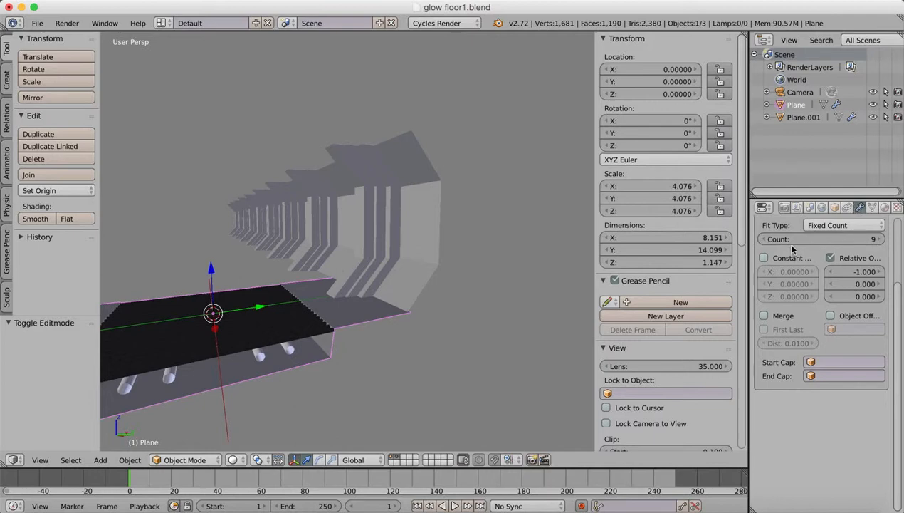
scroll(829, 284, "up", 3)
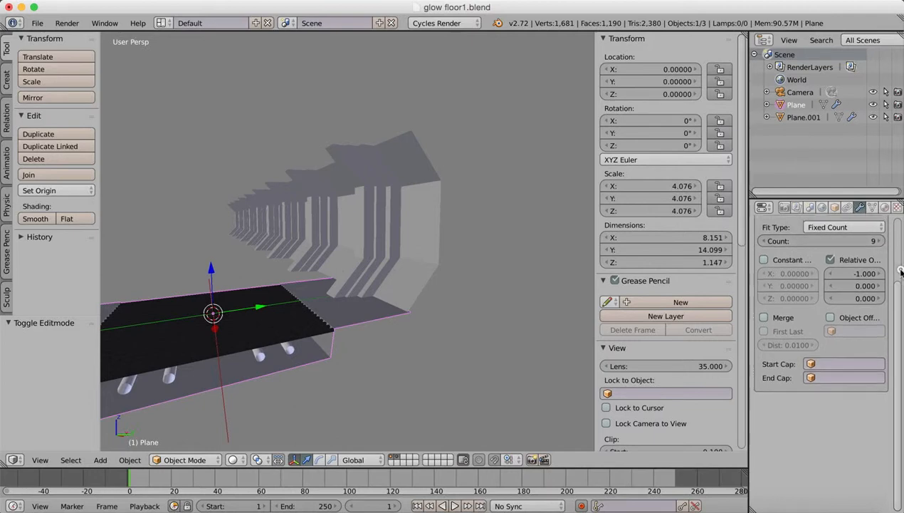
left_click(824, 269)
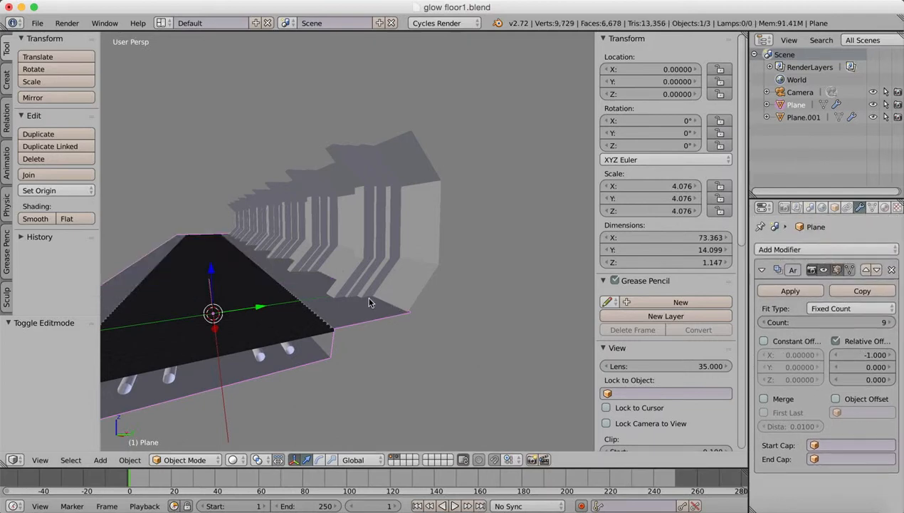
middle_click_drag(369, 303, 481, 290)
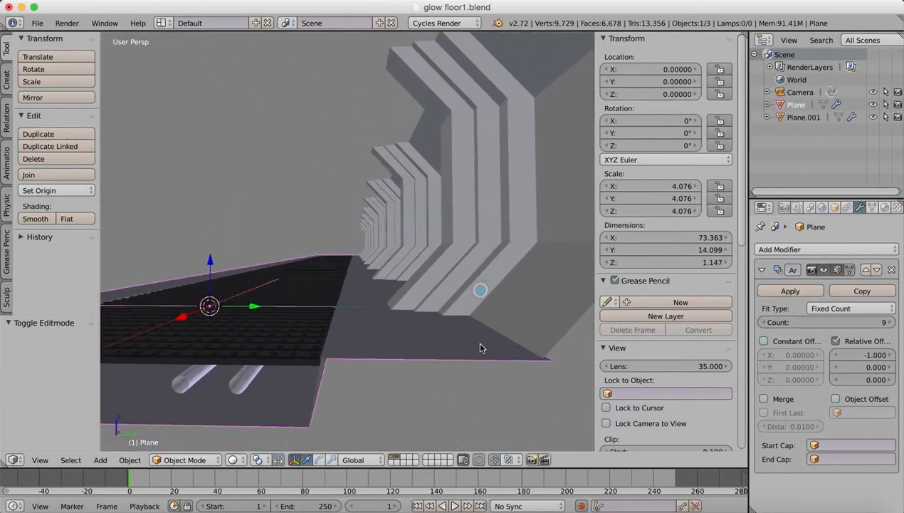
Examine how the repeated wall sections line up with the floor from several angles.
scroll(508, 353, "down", 3)
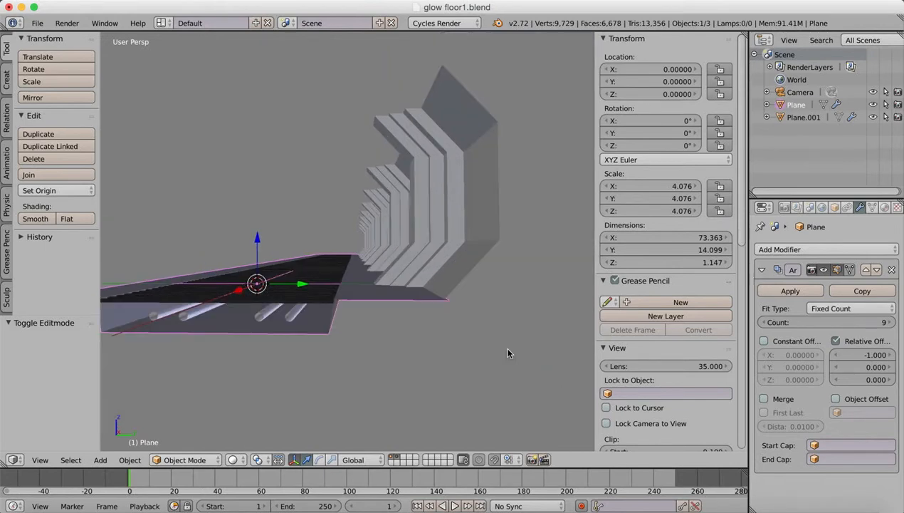
middle_click_drag(343, 311, 363, 328)
scroll(352, 326, "down", 4)
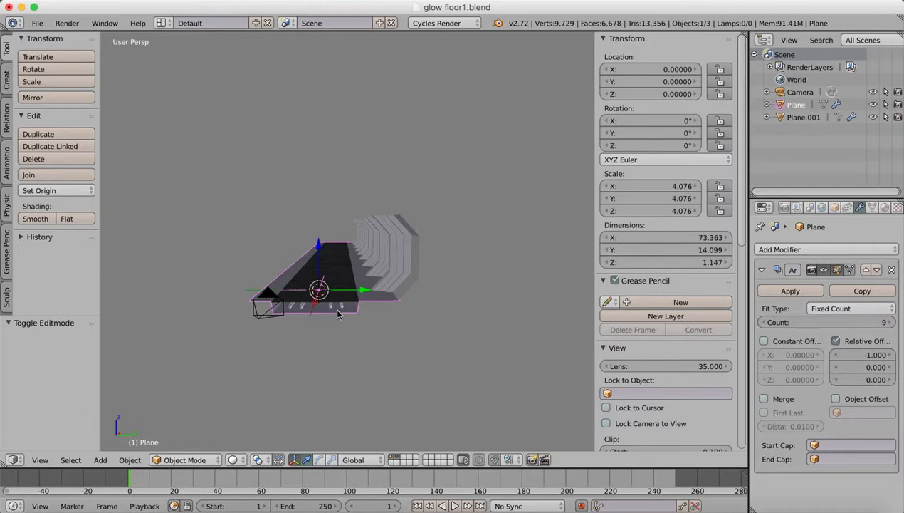
scroll(338, 314, "up", 5)
middle_click_drag(337, 316, 351, 324)
middle_click_drag(443, 318, 483, 331)
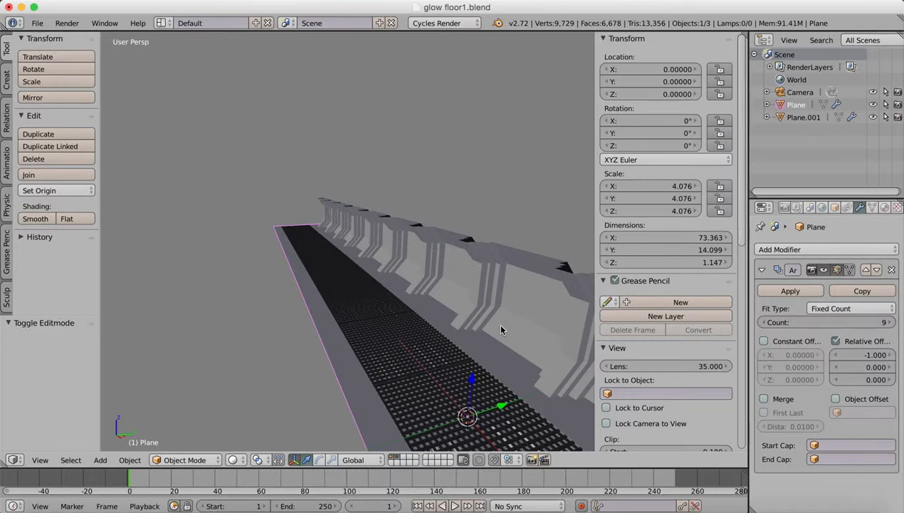
key("x")
middle_click_drag(489, 258, 343, 177)
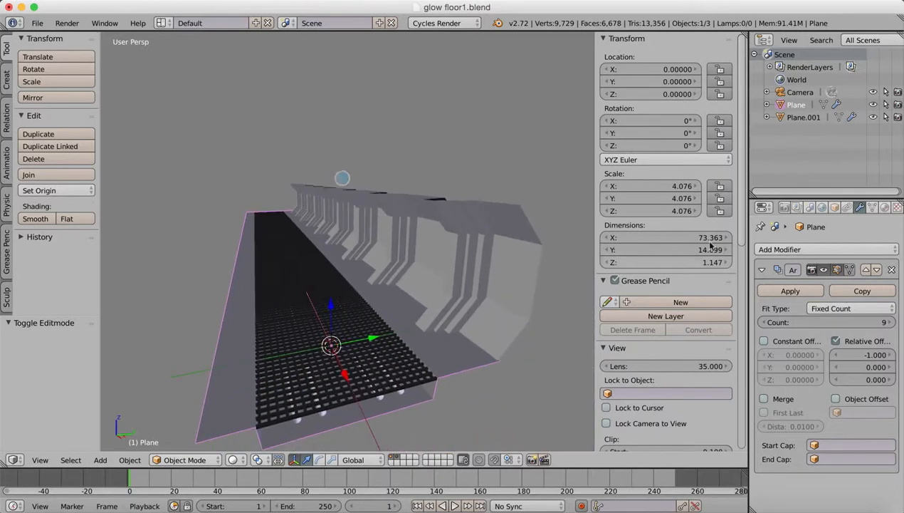
Collapse the floor's Array settings, select the wall and enable the Z axis in its Mirror modifier.
left_click(761, 270)
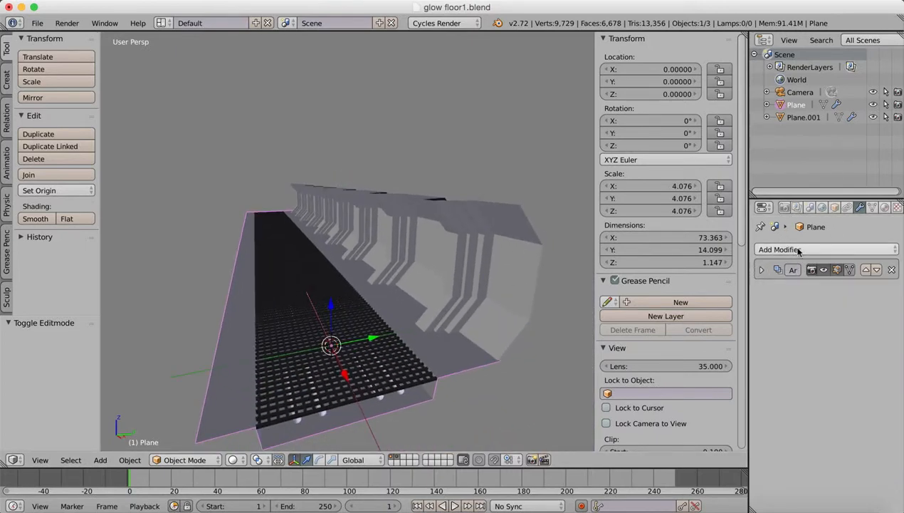
right_click(516, 249)
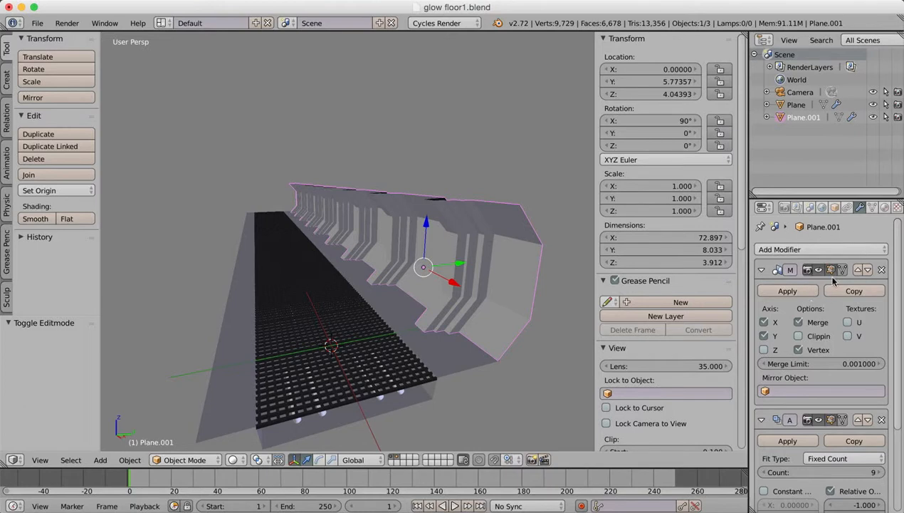
left_click(764, 350)
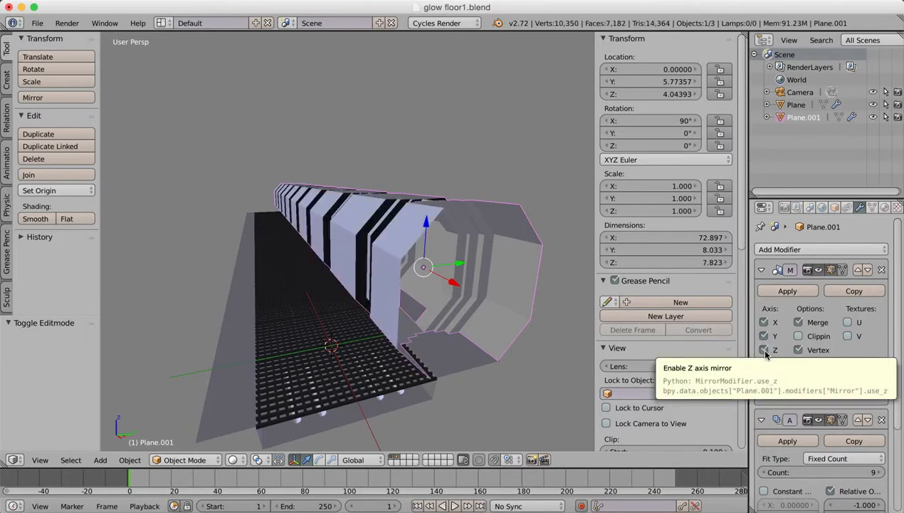
Enter Edit Mode on the wall, select its whole mesh and move it about 5.07 along Y.
left_click(195, 460)
left_click(194, 442)
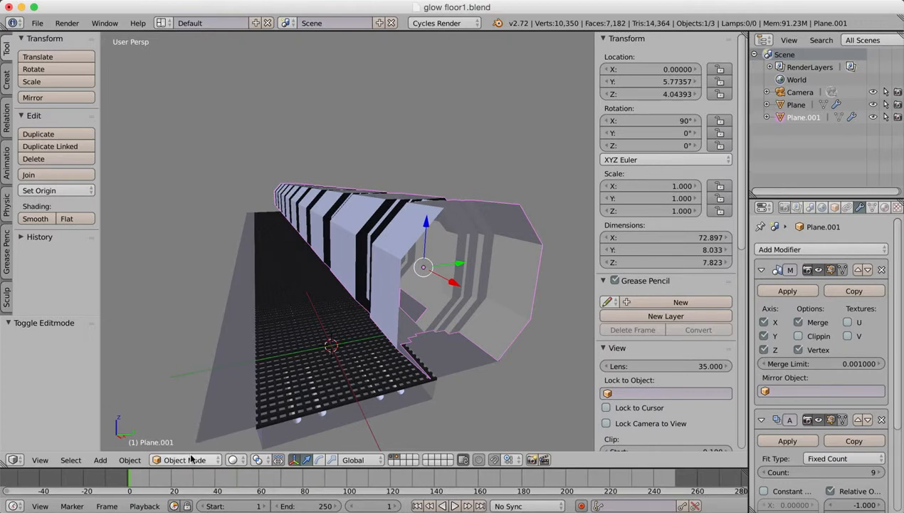
left_click(190, 460)
left_click(191, 429)
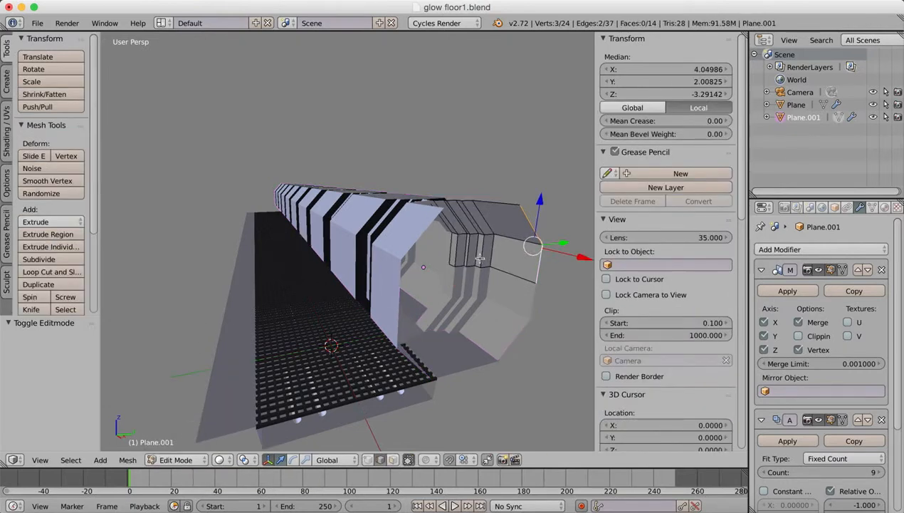
key("a")
key("a")
left_click_drag(507, 234, 572, 211)
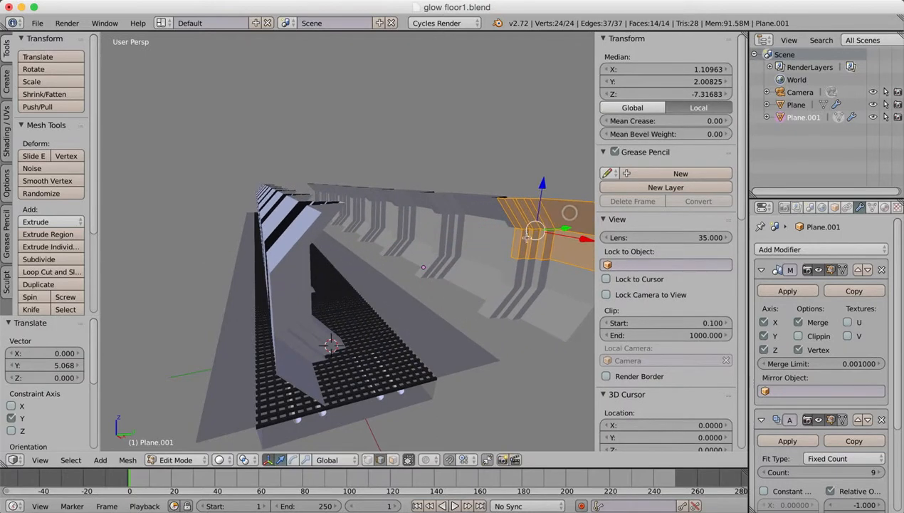
Move the wall mesh about -1.13 along Y to narrow the gap between the mirrored sides, and return to Object Mode.
middle_click_drag(568, 214, 430, 278)
middle_click_drag(490, 283, 434, 268)
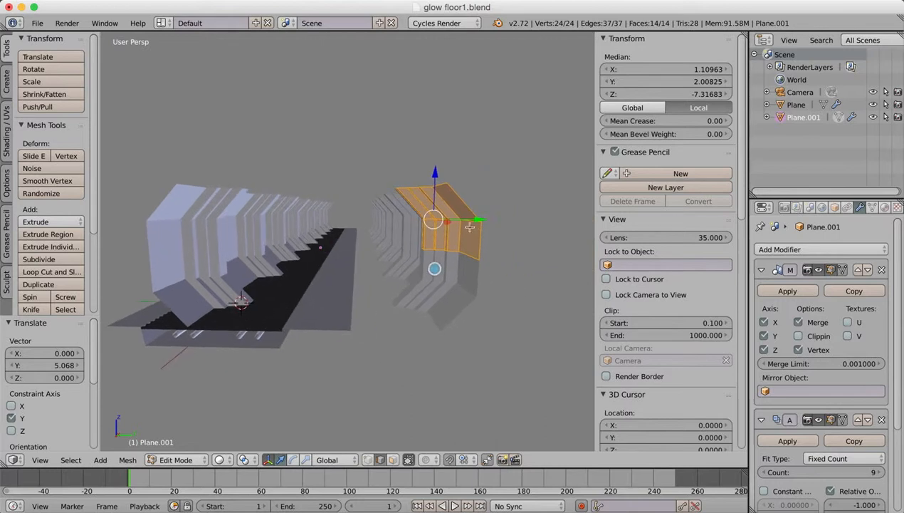
left_click_drag(483, 221, 416, 292)
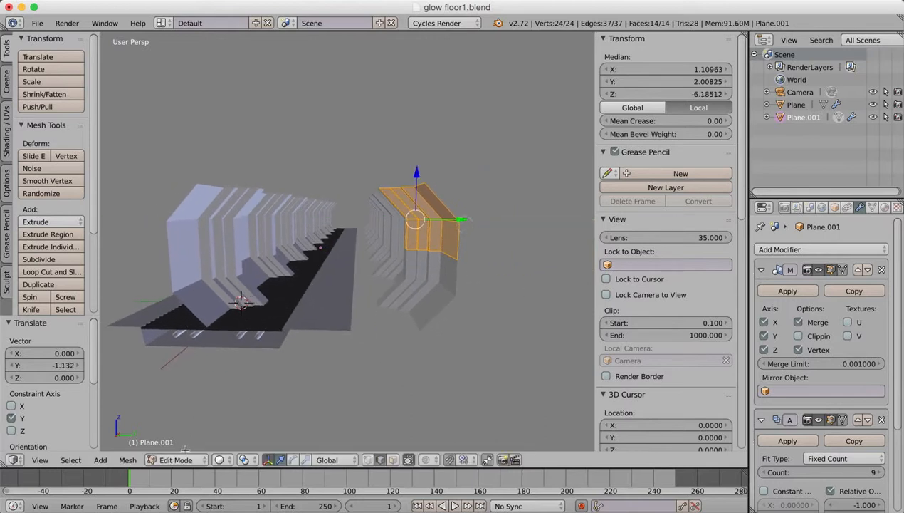
left_click(176, 460)
left_click(183, 444)
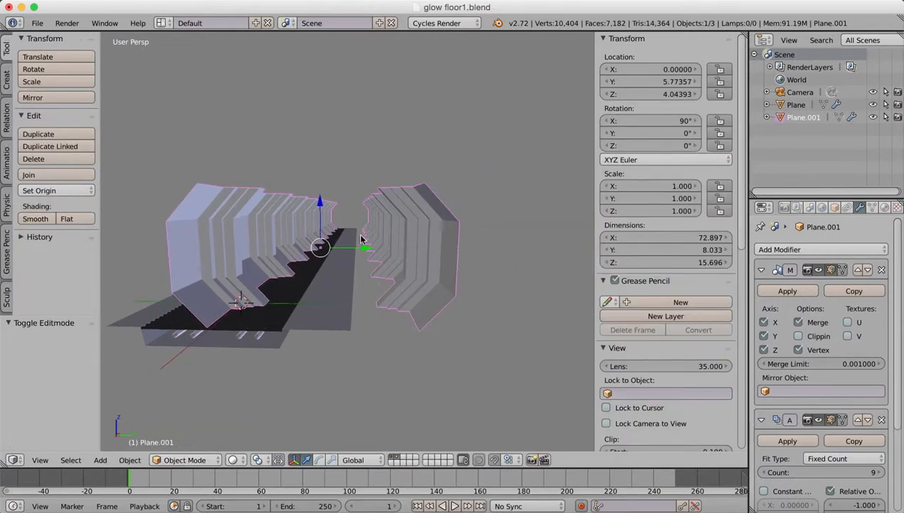
Move the wall object about -4.80 and a further -0.91 along Y to centre both sides over the floor.
left_click_drag(365, 246, 298, 243)
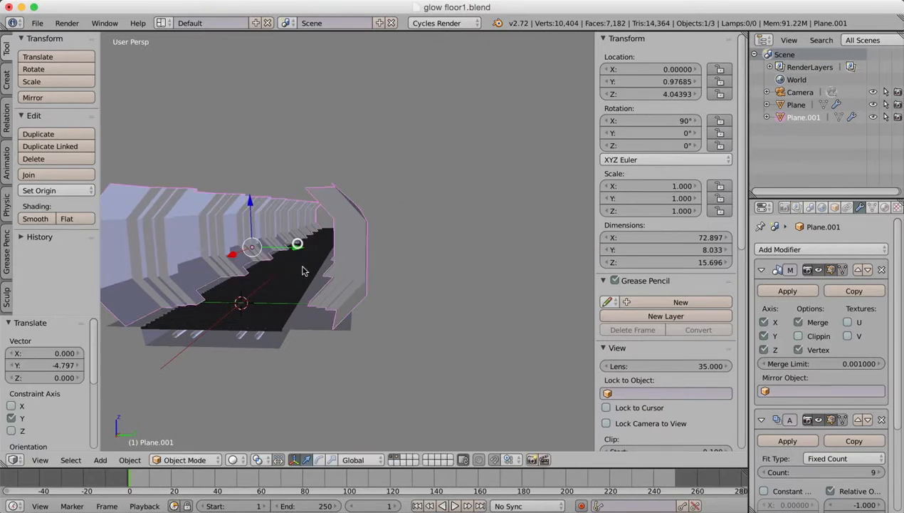
middle_click_drag(298, 244, 283, 328)
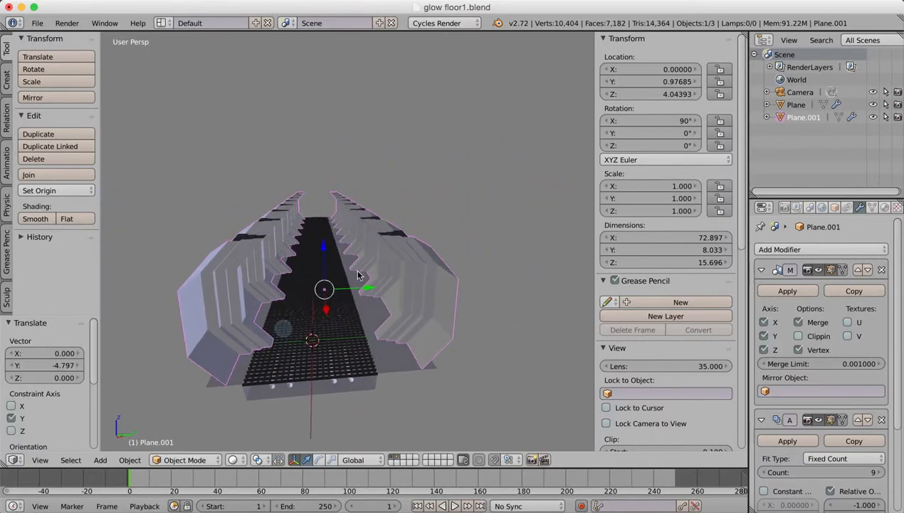
left_click_drag(369, 288, 360, 292)
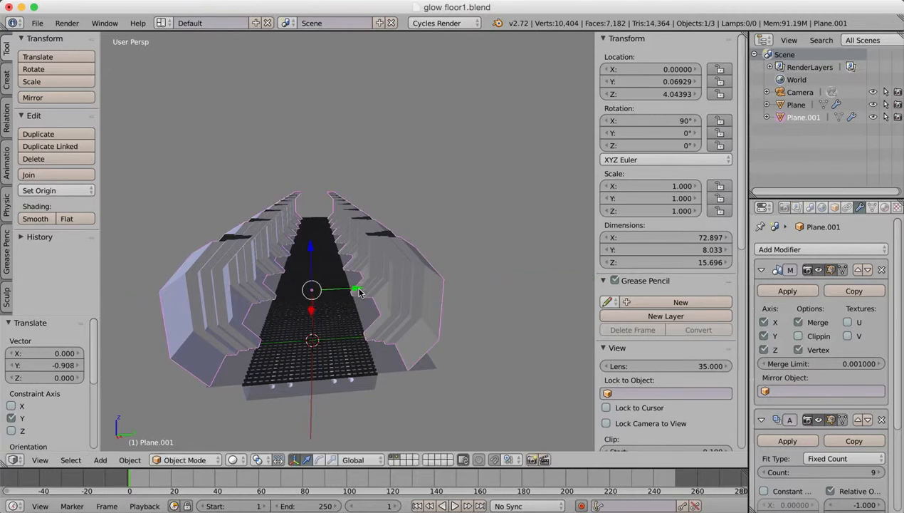
Move the wall mesh about 0.96 along Y in Edit Mode, and shift the wall object about 0.98 along Y in Object Mode.
left_click(187, 460)
left_click(186, 430)
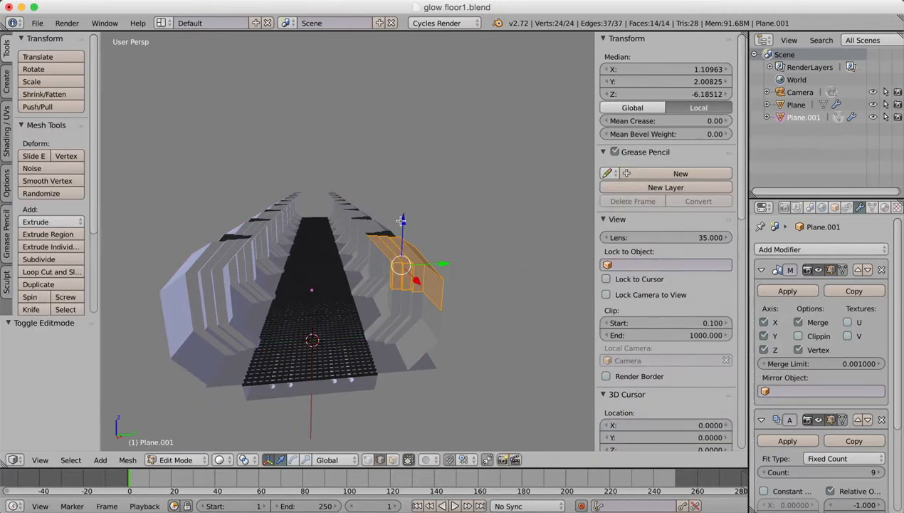
left_click_drag(448, 263, 458, 260)
middle_click_drag(349, 348, 344, 322)
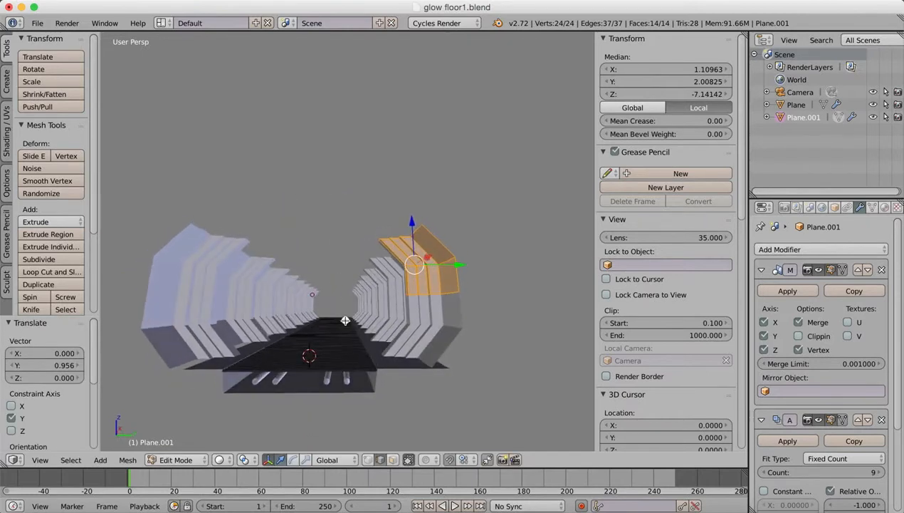
left_click(190, 460)
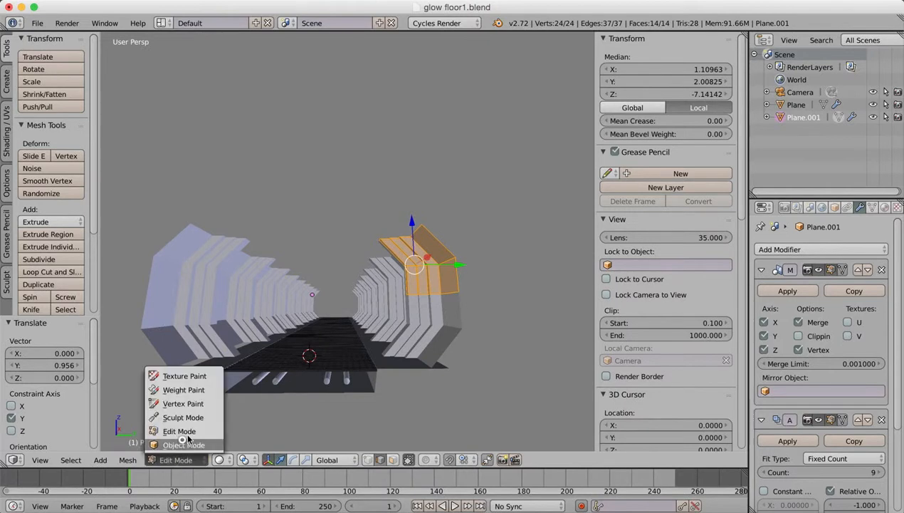
left_click(183, 444)
left_click_drag(356, 295, 324, 364)
middle_click_drag(324, 362, 341, 353)
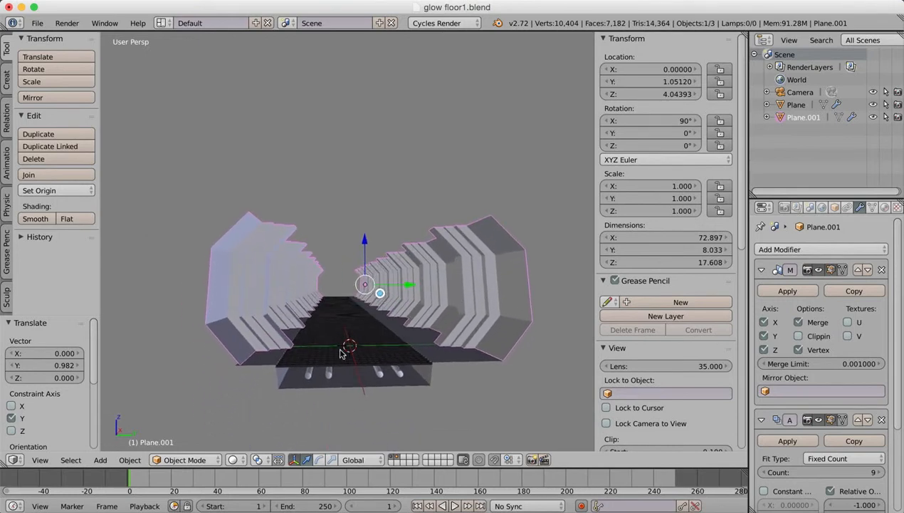
Edit the floor mesh and move its outer side edge about -0.98 along Y, then return to Object Mode.
right_click(299, 384)
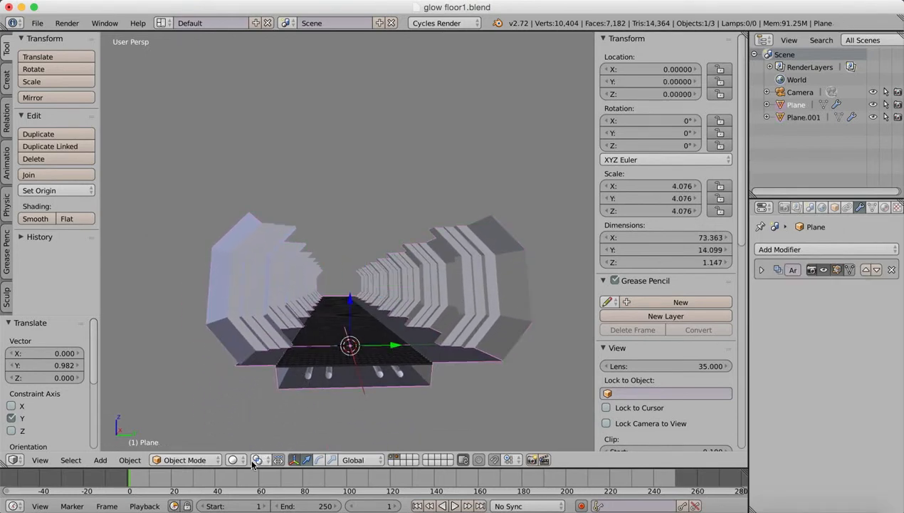
left_click(186, 459)
left_click(198, 427)
middle_click_drag(299, 355, 364, 358)
right_click(308, 403)
scroll(361, 290, "down", 4)
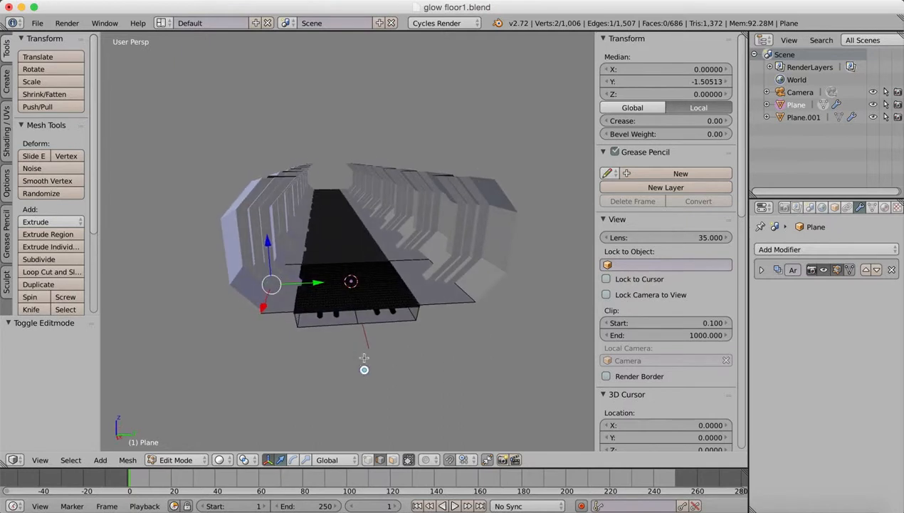
left_click_drag(315, 283, 304, 286)
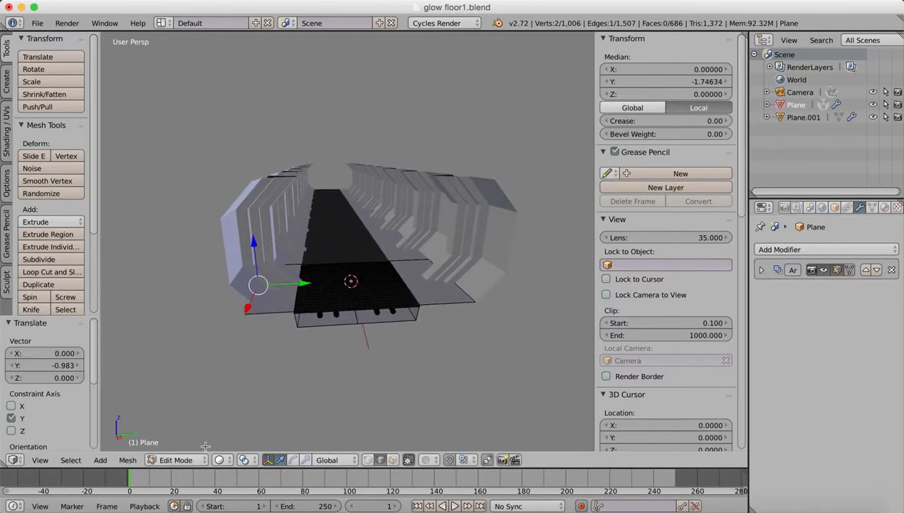
left_click(181, 458)
left_click(187, 441)
Select the wall and move it about -1.00 along Y, fine-tuning its Y location to about 0.05.
right_click(444, 230)
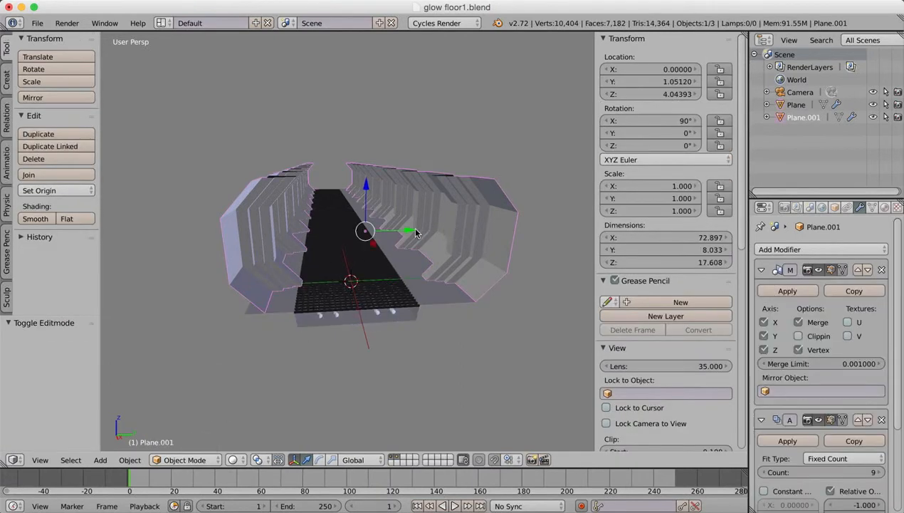
left_click_drag(415, 233, 399, 241)
middle_click_drag(399, 241, 437, 300)
middle_click_drag(433, 302, 382, 245)
left_click_drag(375, 245, 375, 244)
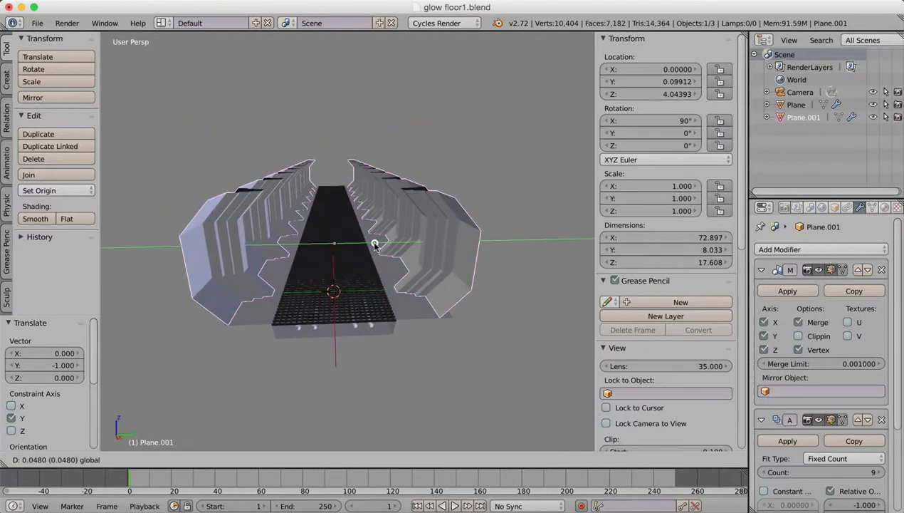
left_click_drag(375, 245, 374, 244)
middle_click_drag(375, 245, 396, 301)
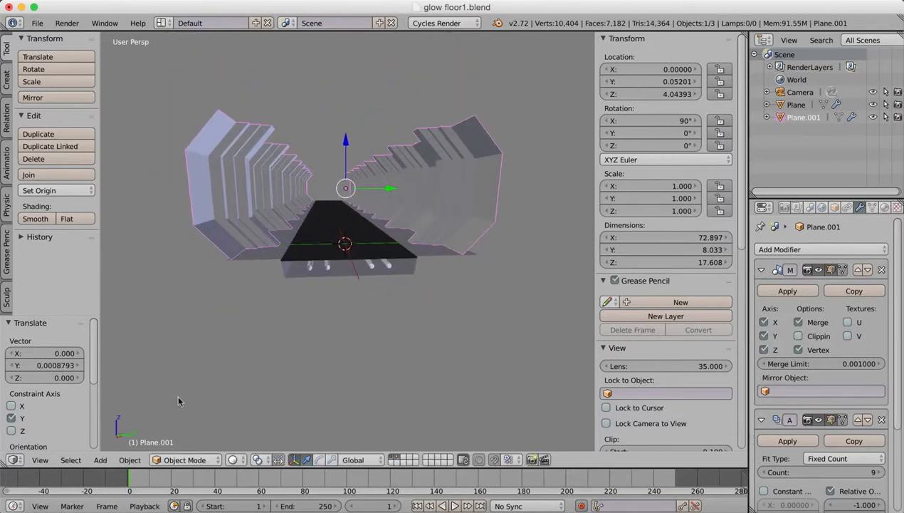
View the corridor through the active camera and hide the viewport's properties region.
left_click(50, 458)
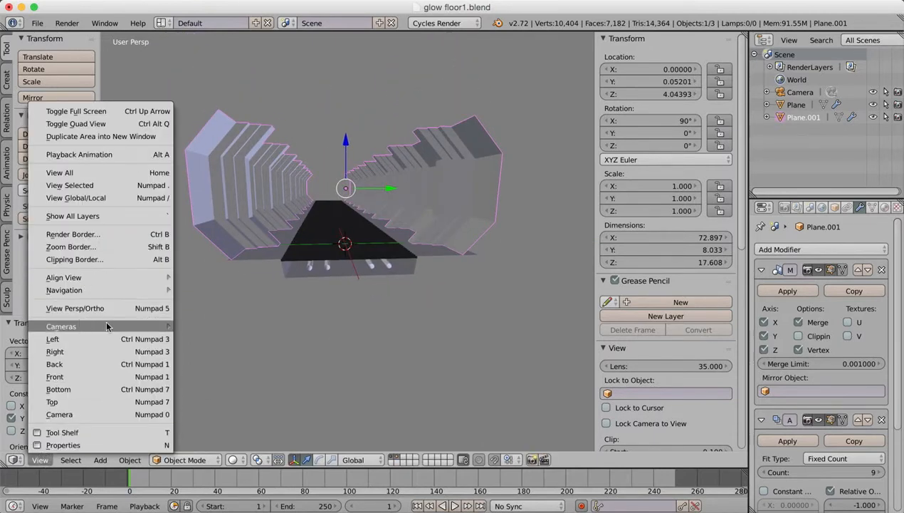
mouse_move(169, 328)
left_click(214, 338)
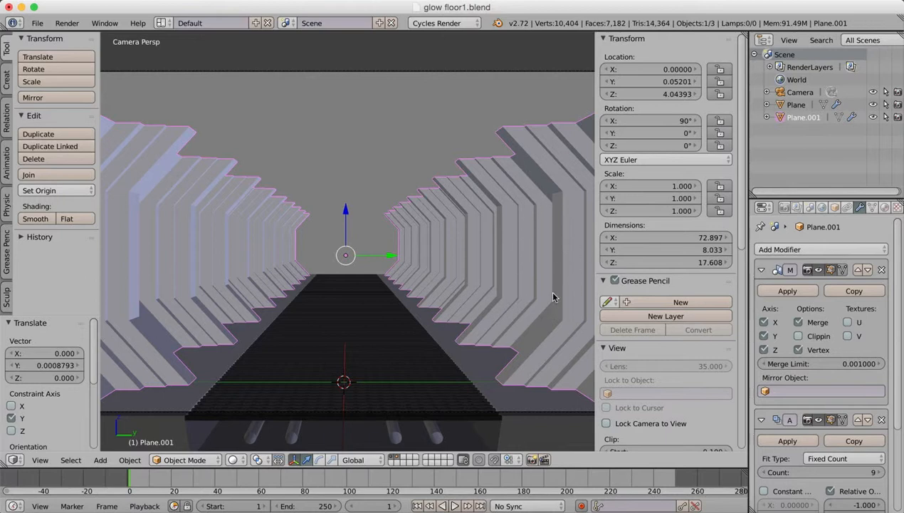
left_click_drag(593, 100, 791, 92)
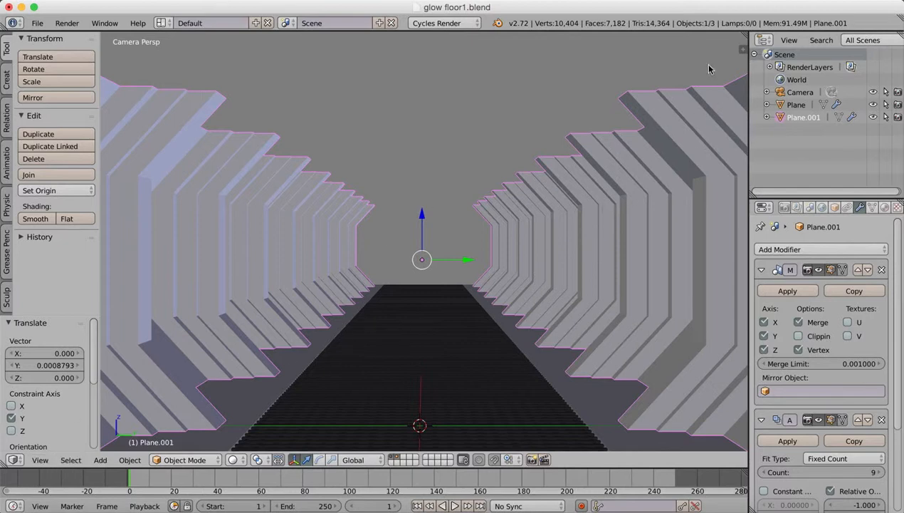
key("g")
left_click(744, 39)
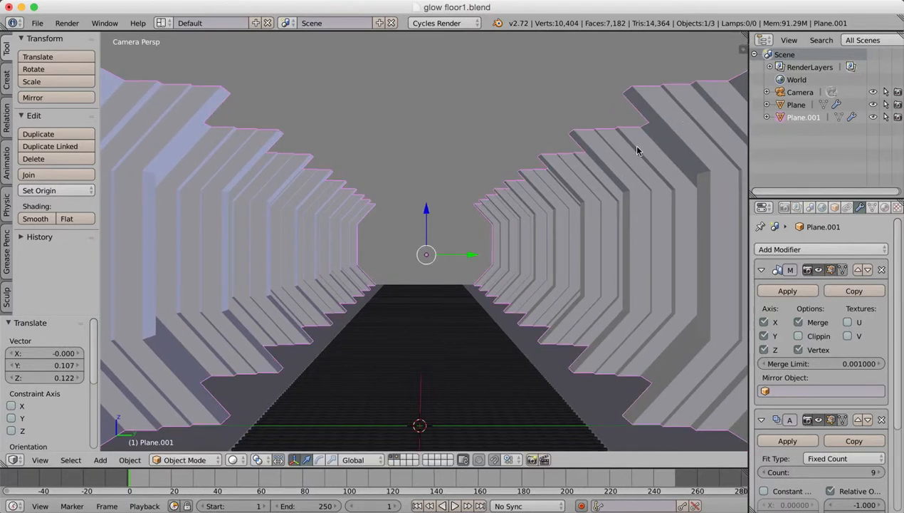
key("super+z")
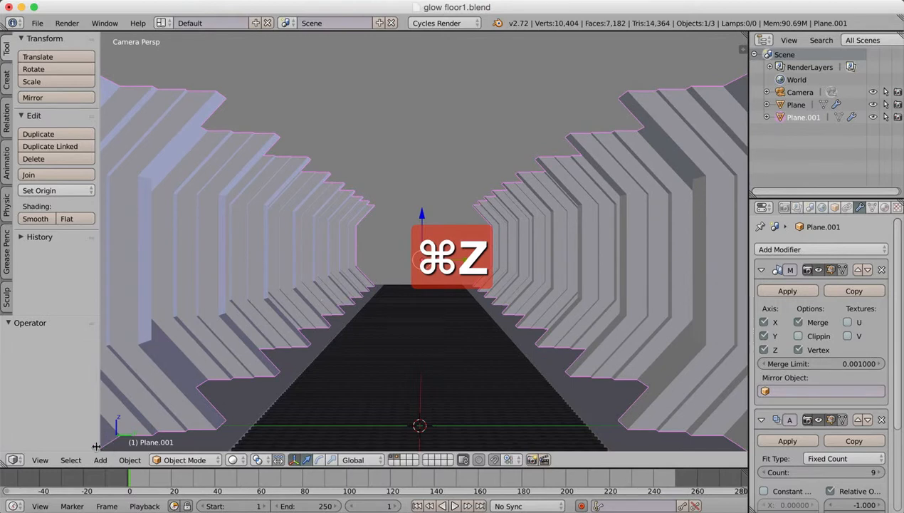
Select the floor, keep the 3D View editor type and move the floor about 0.20 along Y and 0.26 along Z.
right_click(380, 321)
left_click(47, 459)
left_click(14, 459)
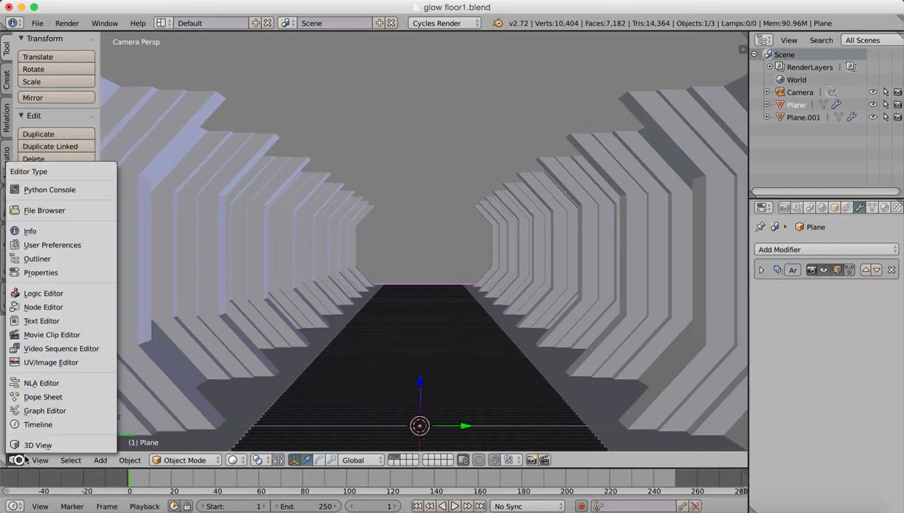
left_click(31, 443)
right_click_drag(677, 40, 687, 32)
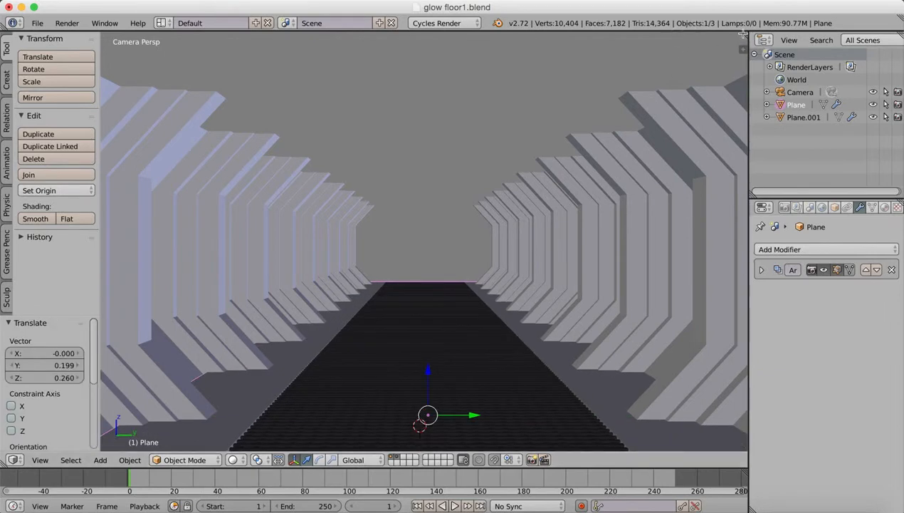
Split the 3D viewport into two side-by-side views and hide the tool shelf in the new one.
left_click_drag(742, 36, 513, 214)
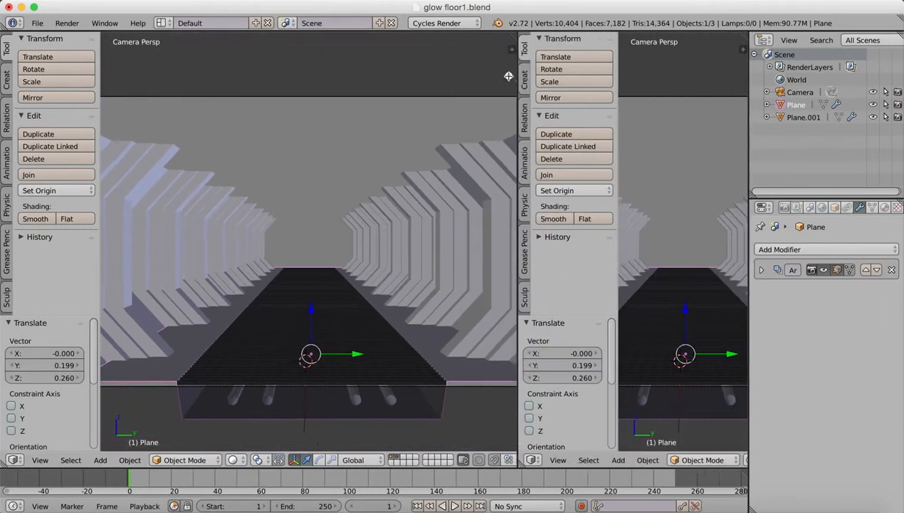
left_click_drag(609, 261, 442, 282)
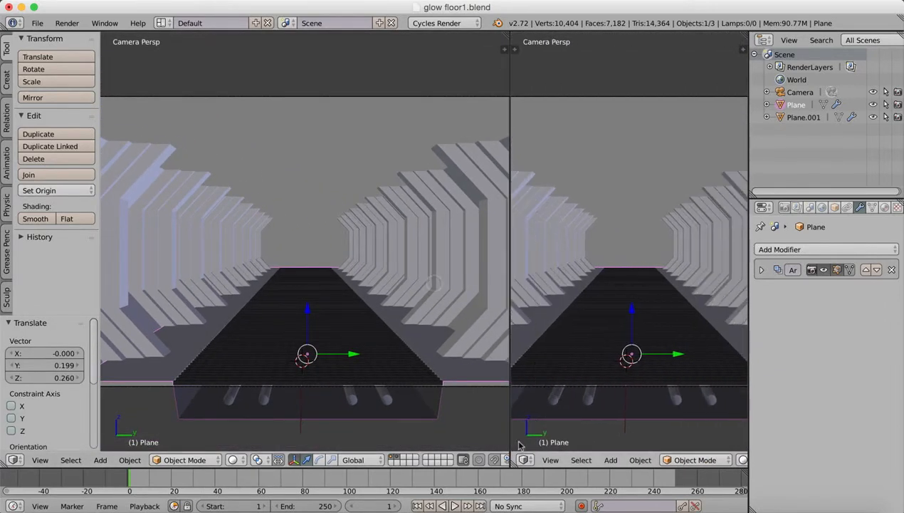
Turn the second view into a UV/Image Editor and open MetalBase0122_L.jpg from the Textures/Metal Textures folder.
left_click(524, 459)
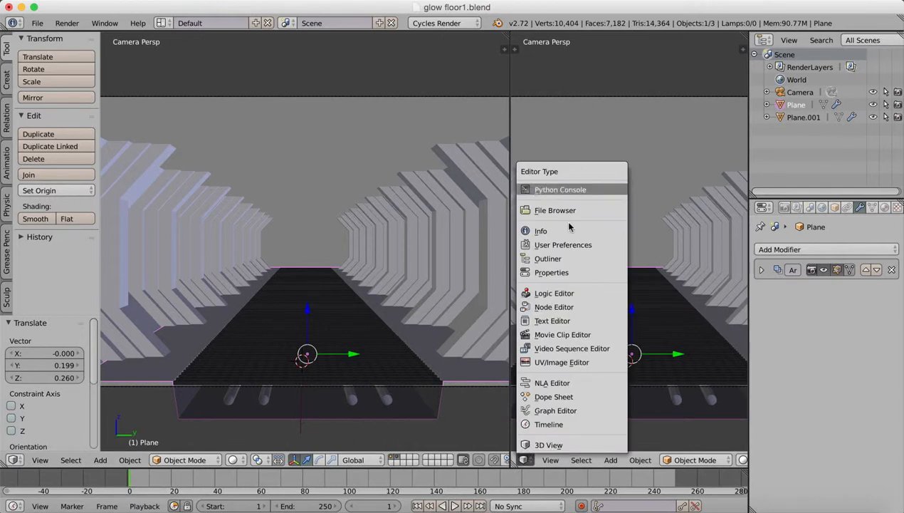
left_click(555, 362)
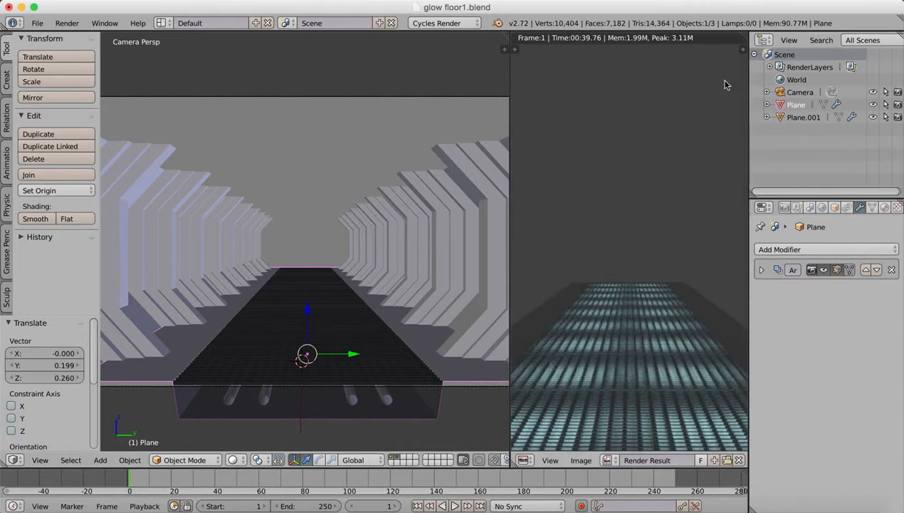
left_click(607, 460)
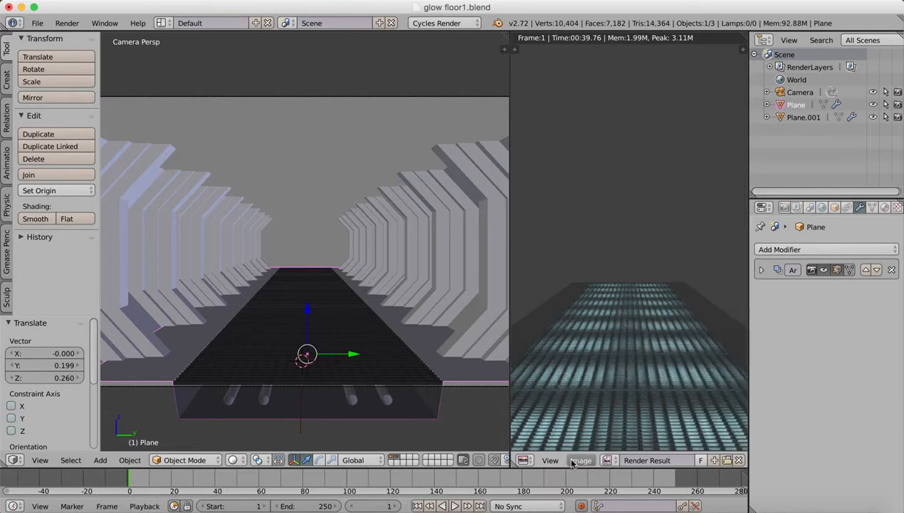
left_click(581, 460)
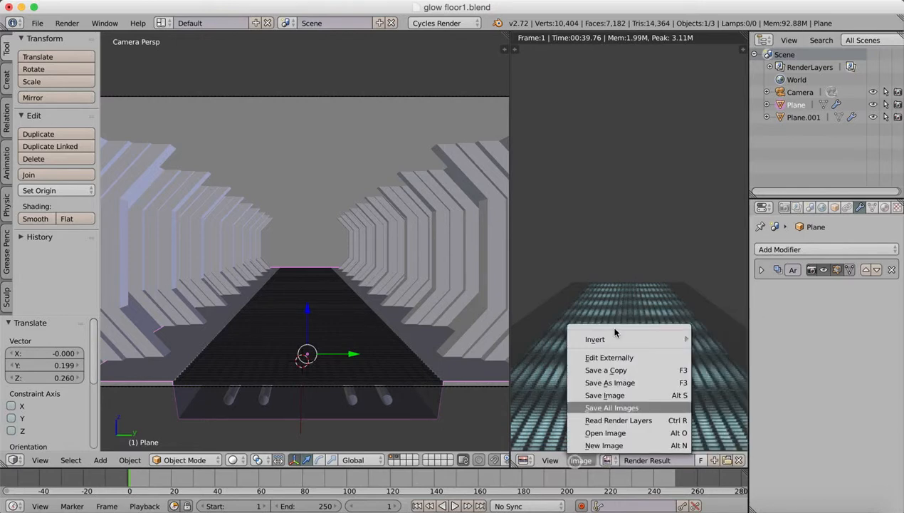
left_click(606, 432)
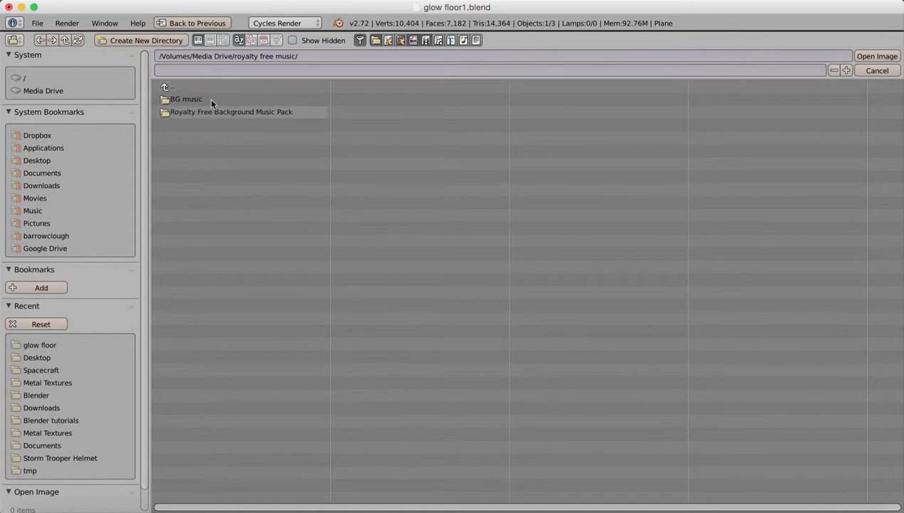
left_click(163, 85)
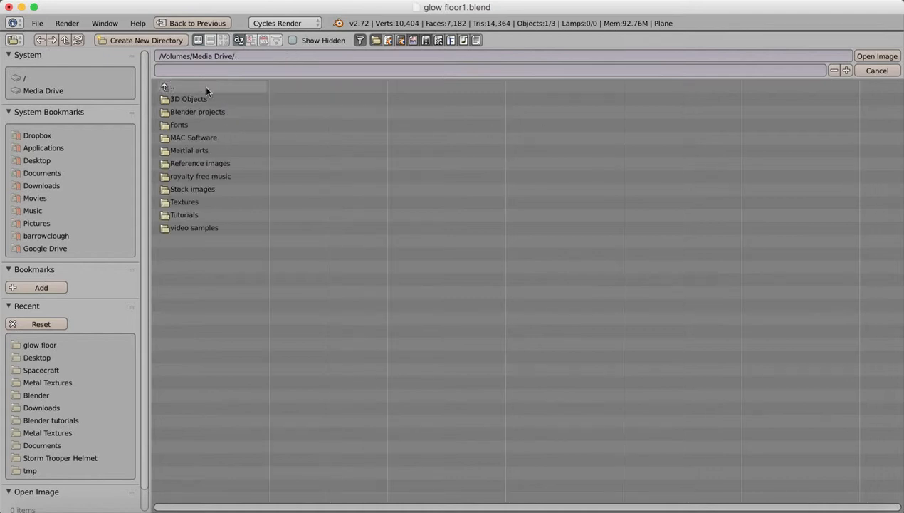
left_click(191, 201)
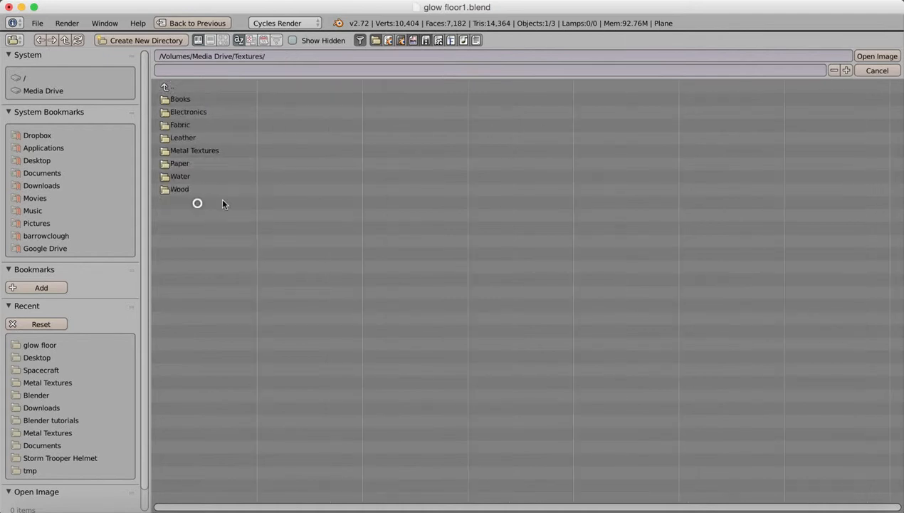
left_click(191, 150)
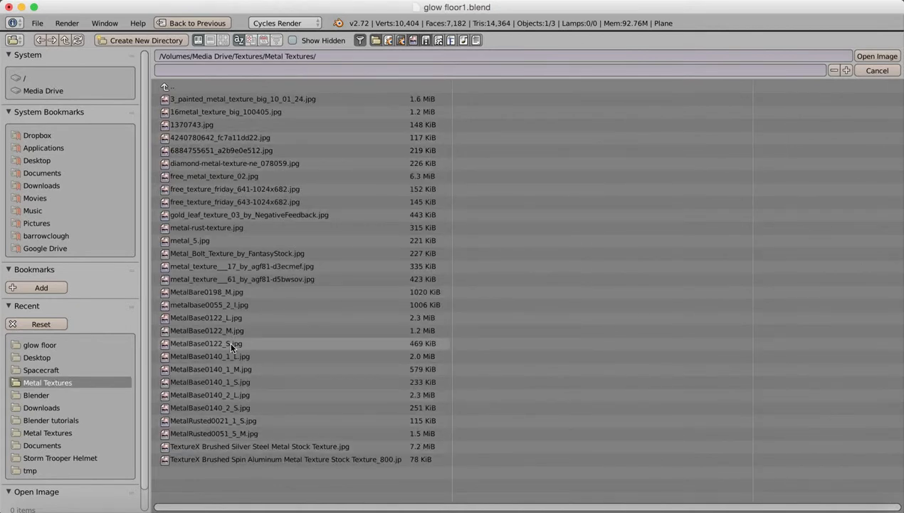
left_click(232, 318)
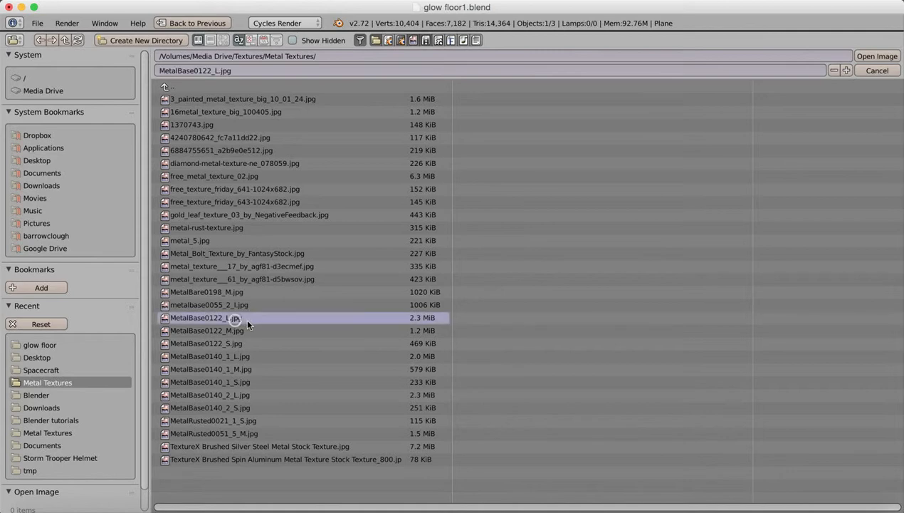
double_click(235, 317)
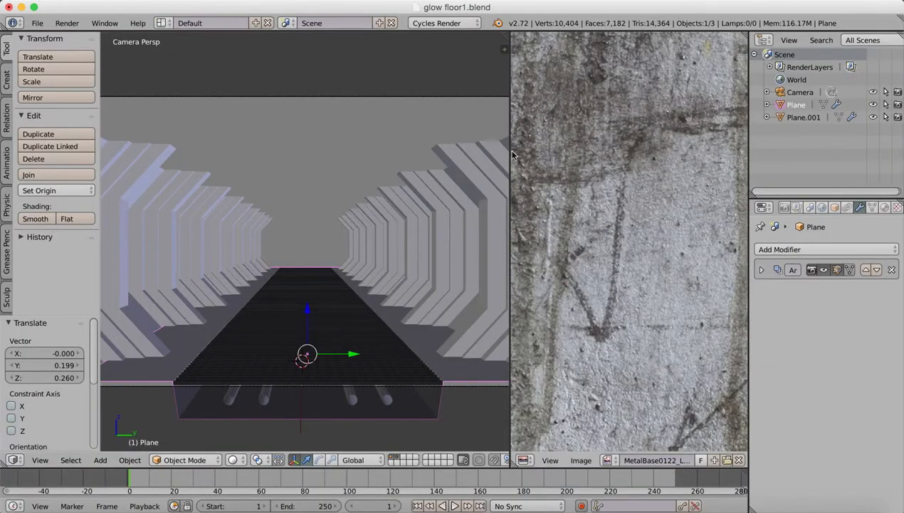
Widen the image editor and unwrap the wall's entire mesh with the standard Unwrap method.
left_click_drag(750, 96, 816, 96)
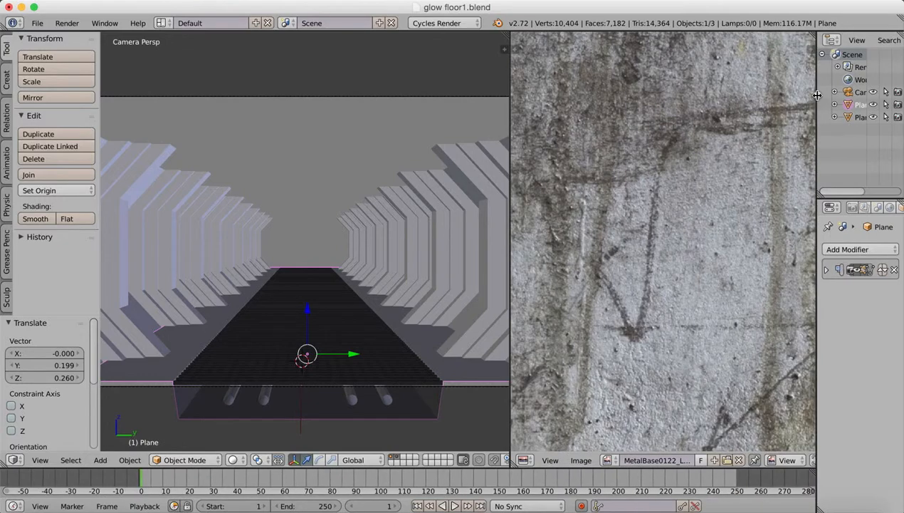
scroll(676, 174, "down", 6)
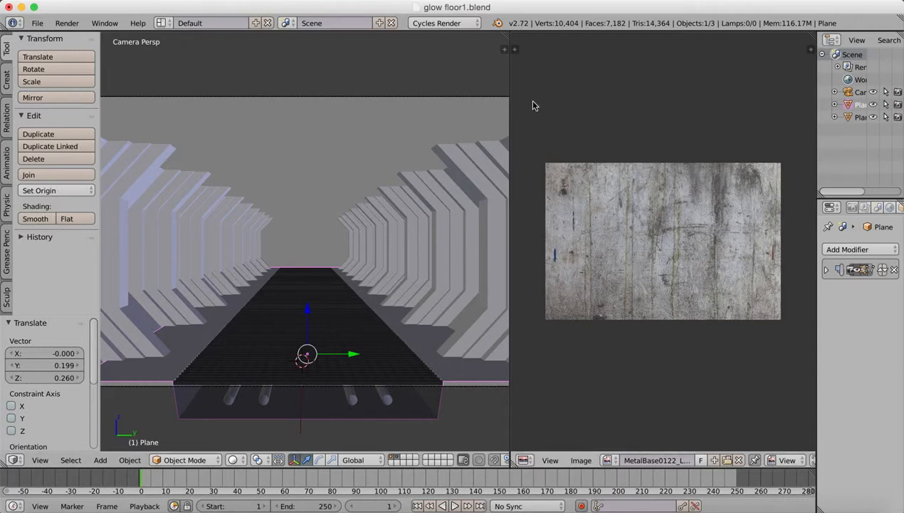
right_click(427, 261)
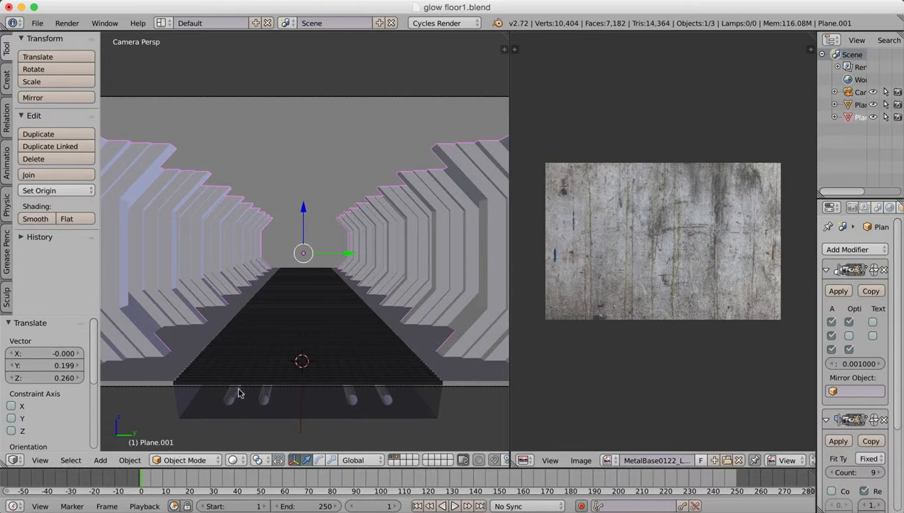
key("Tab")
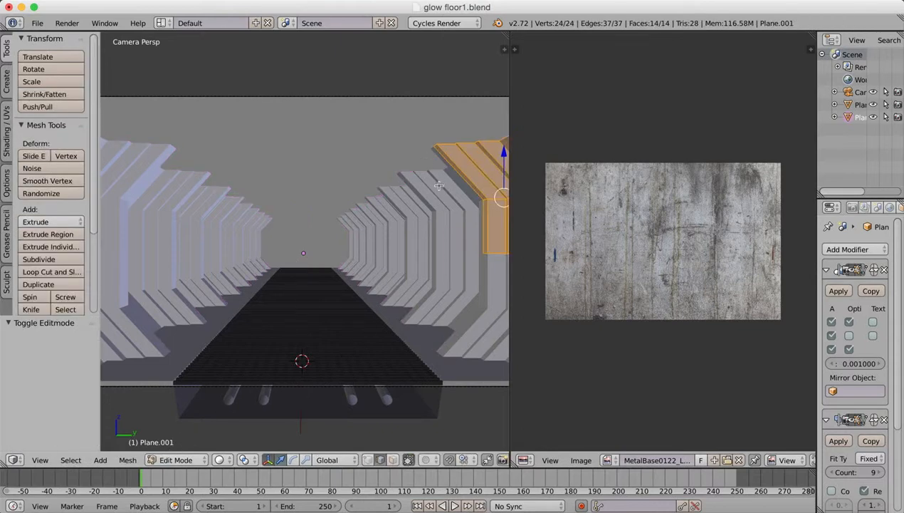
key("a")
key("a")
key("u")
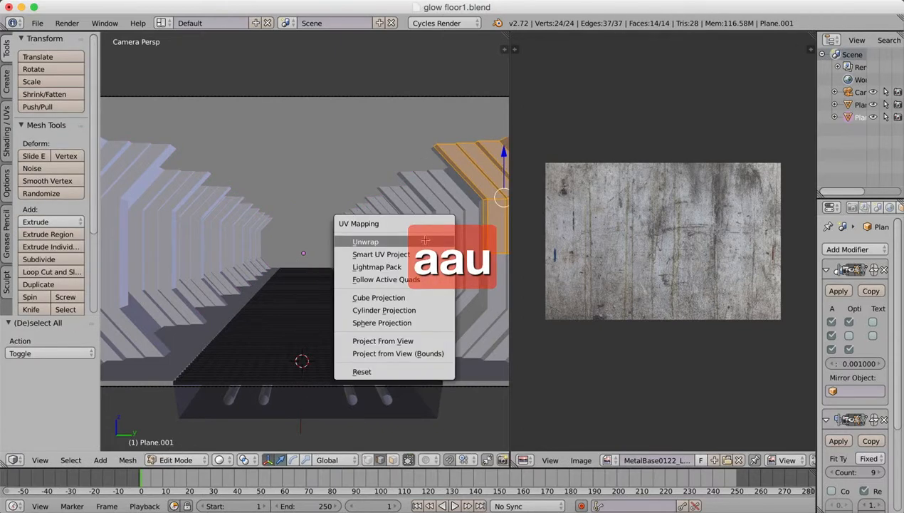
left_click(408, 243)
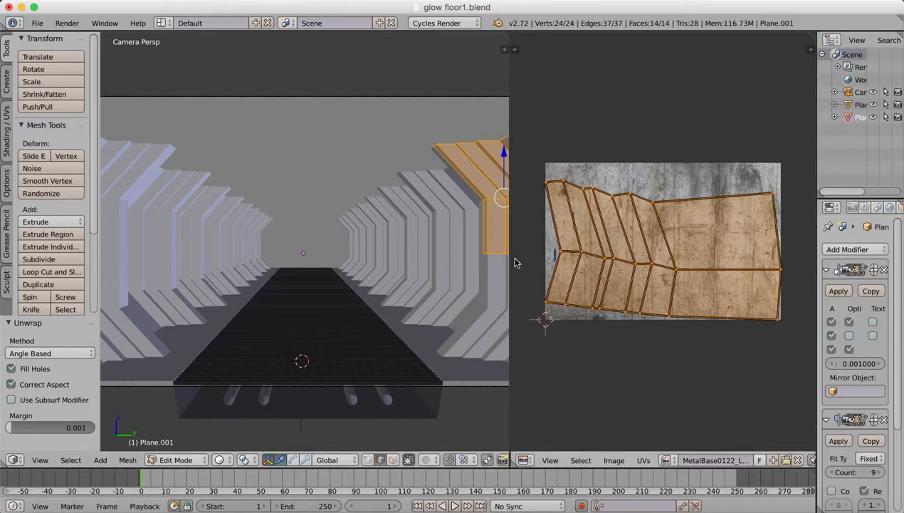
Create a new 1024 x 1024 px image with the UV Grid generated type in the image editor.
left_click(614, 461)
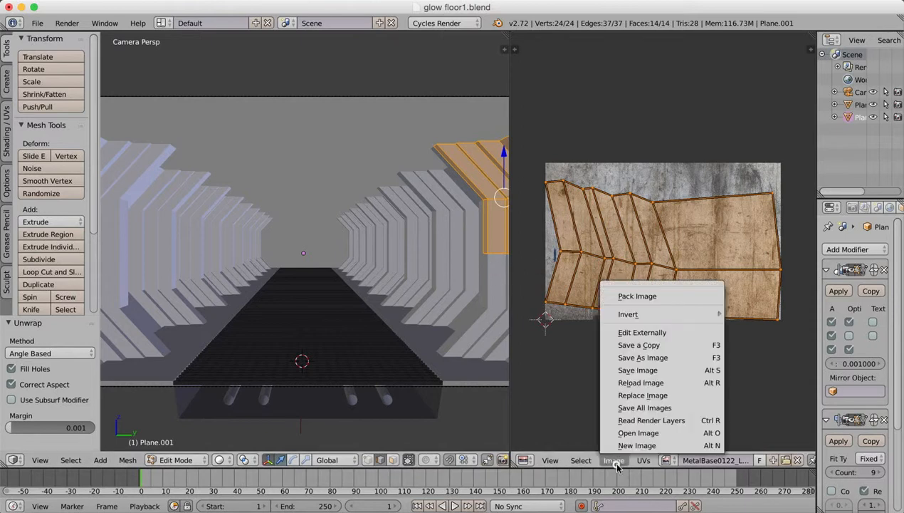
left_click(632, 453)
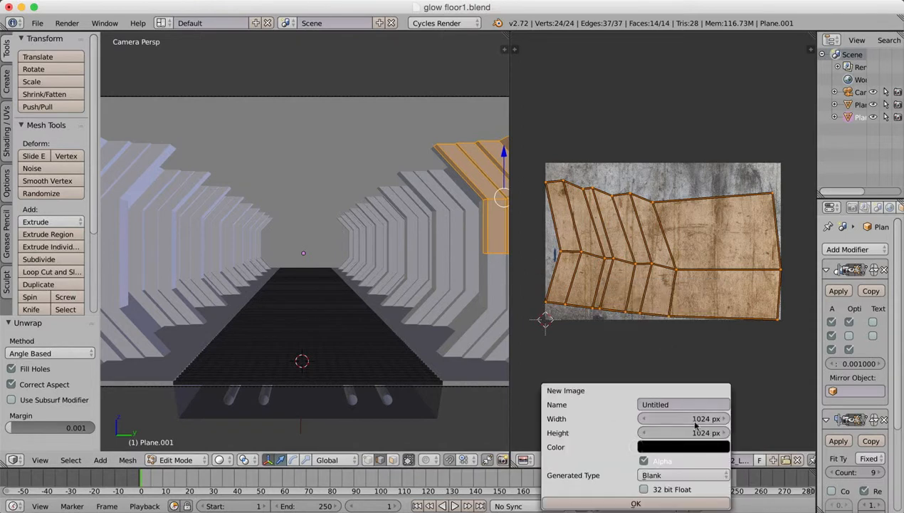
left_click(666, 474)
left_click(667, 462)
left_click(667, 474)
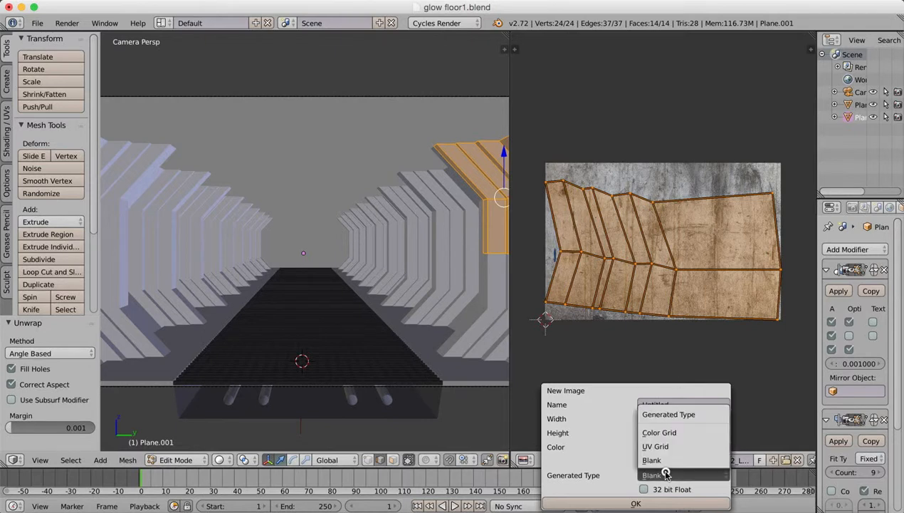
left_click(665, 443)
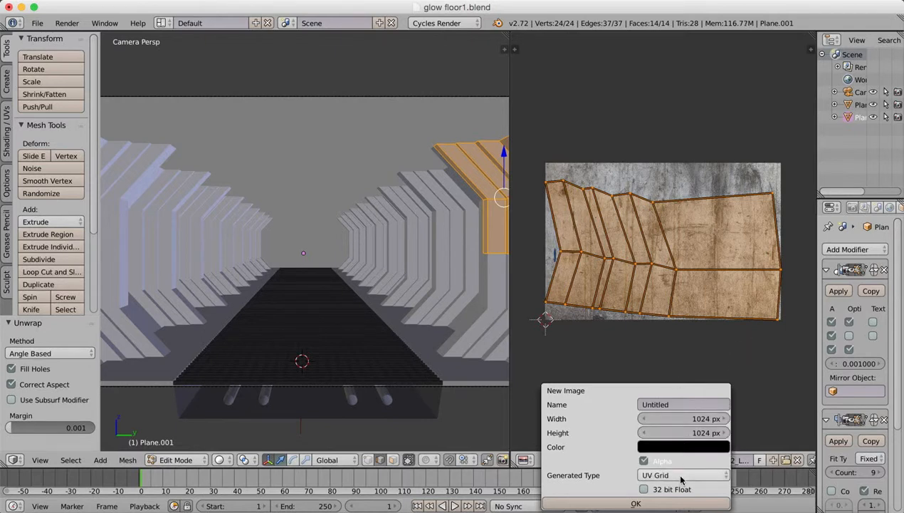
left_click(632, 503)
Rename the new grid image as UV GRID.
double_click(698, 460)
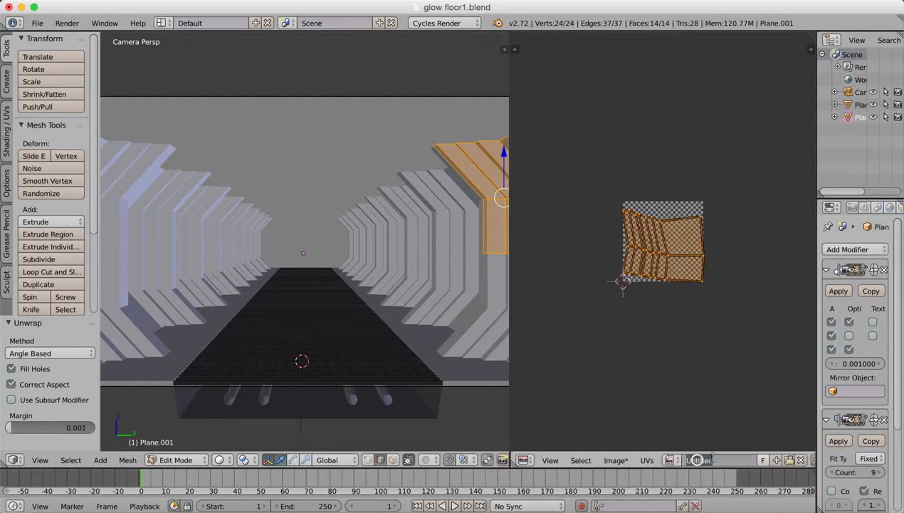
type("UV GIRD")
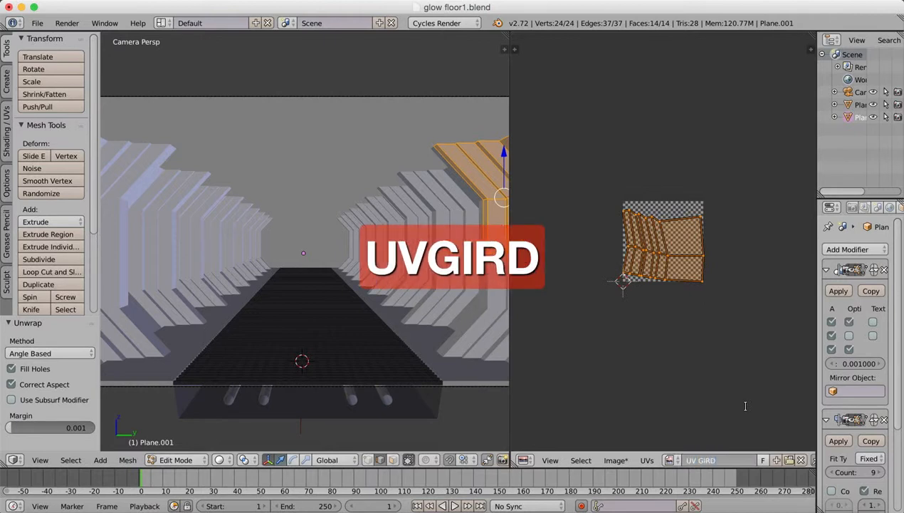
left_click(746, 406)
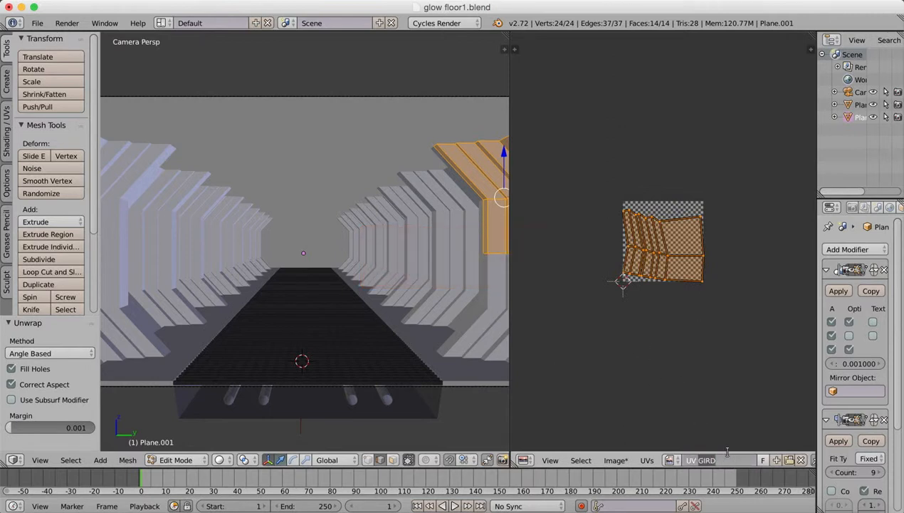
type("GRID")
key("Return")
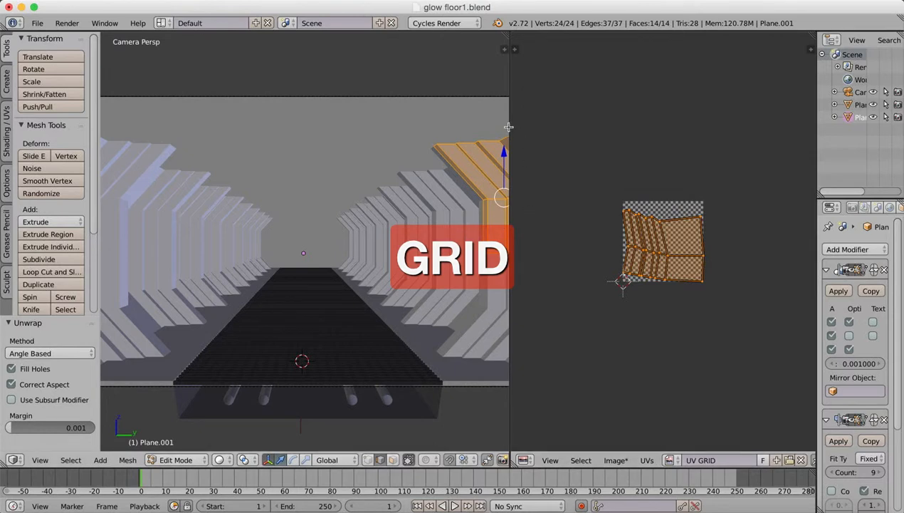
Keep Cycles Render as the engine and resize the editors to give the 3D viewport and the wall's properties more room.
left_click_drag(510, 130, 572, 126)
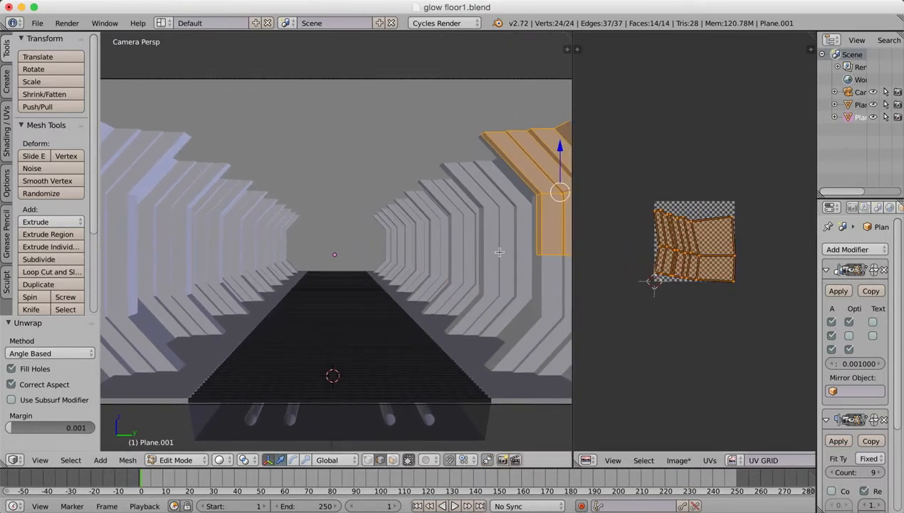
middle_click_drag(482, 234, 361, 244)
scroll(422, 267, "up", 5)
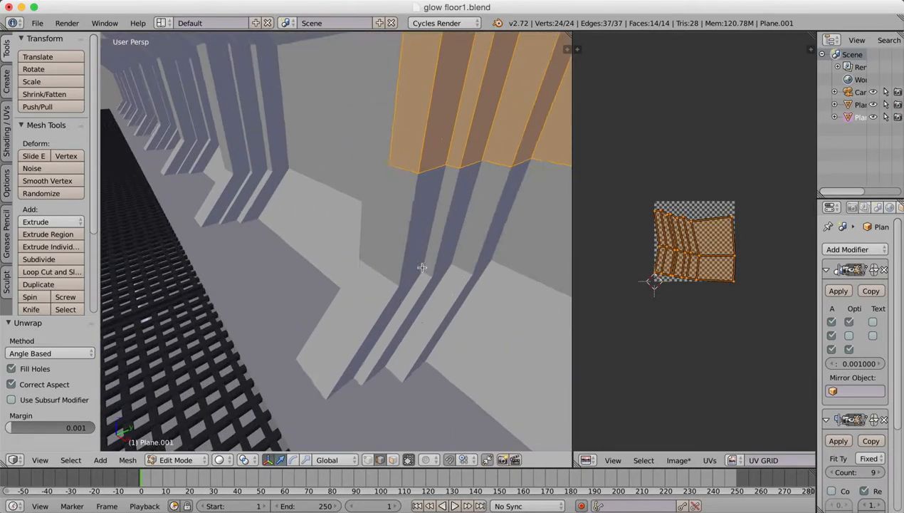
scroll(421, 267, "down", 3)
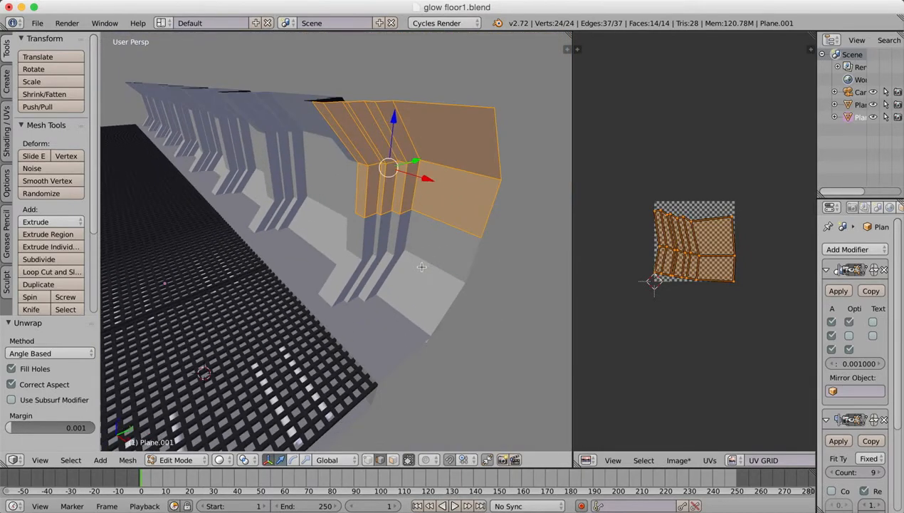
left_click(431, 26)
left_click(436, 64)
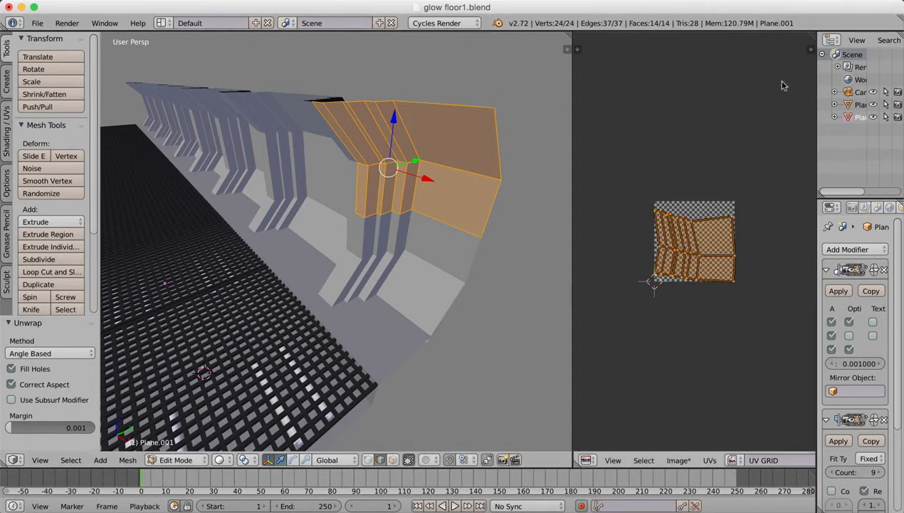
left_click_drag(817, 75, 674, 92)
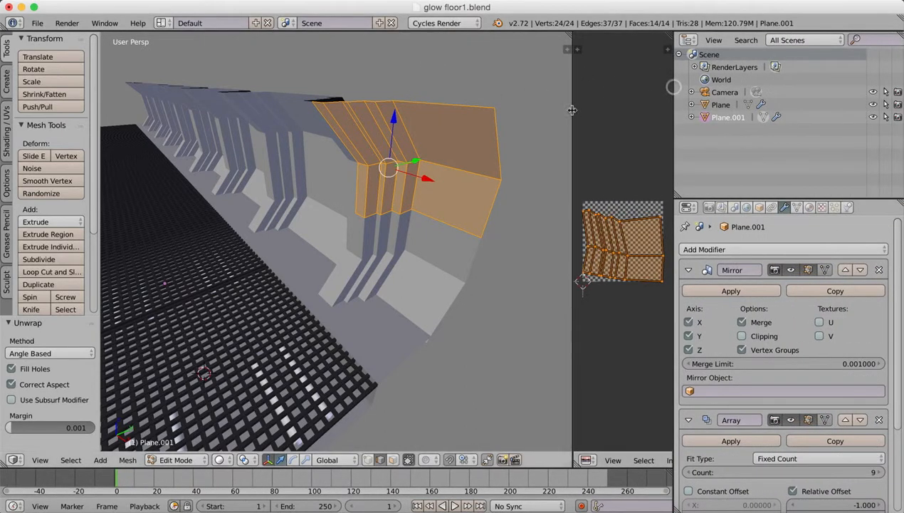
left_click_drag(574, 112, 550, 112)
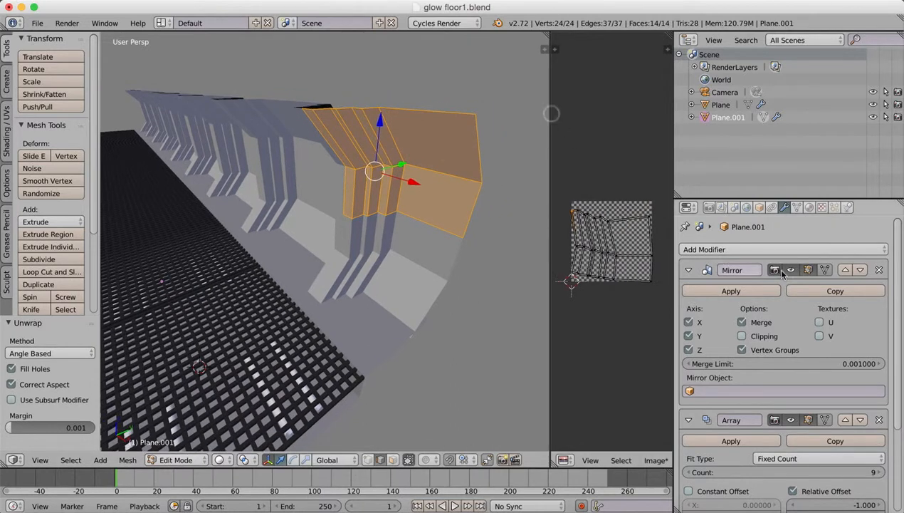
Add a new material to the wall and set its Diffuse BSDF color to an Image Texture.
left_click(809, 207)
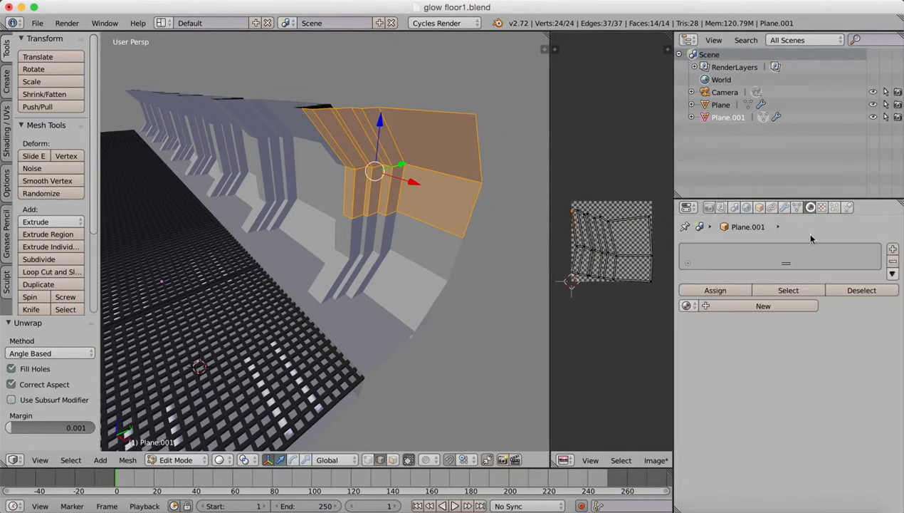
left_click(762, 306)
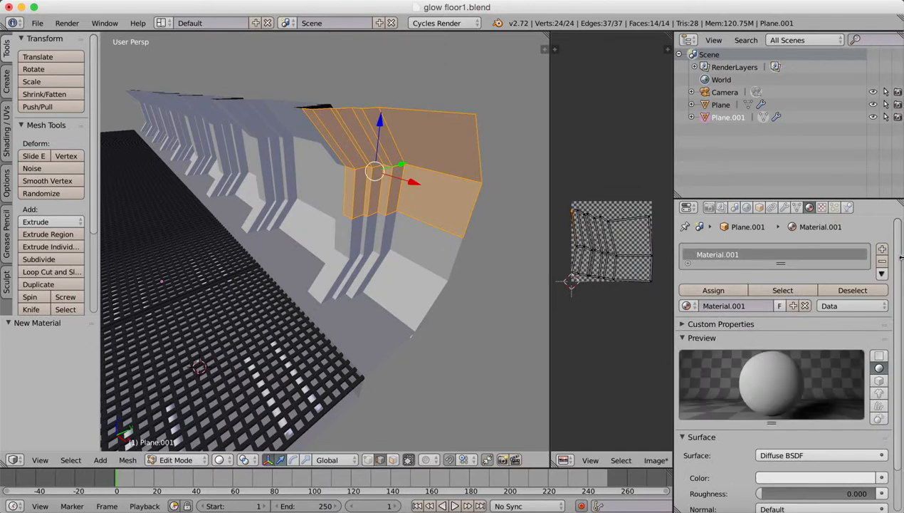
scroll(898, 261, "down", 2)
left_click(859, 407)
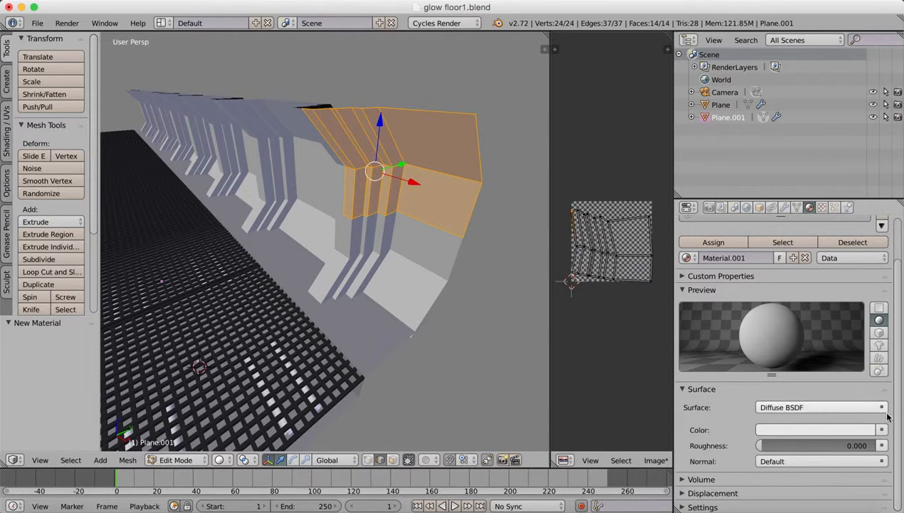
left_click(882, 430)
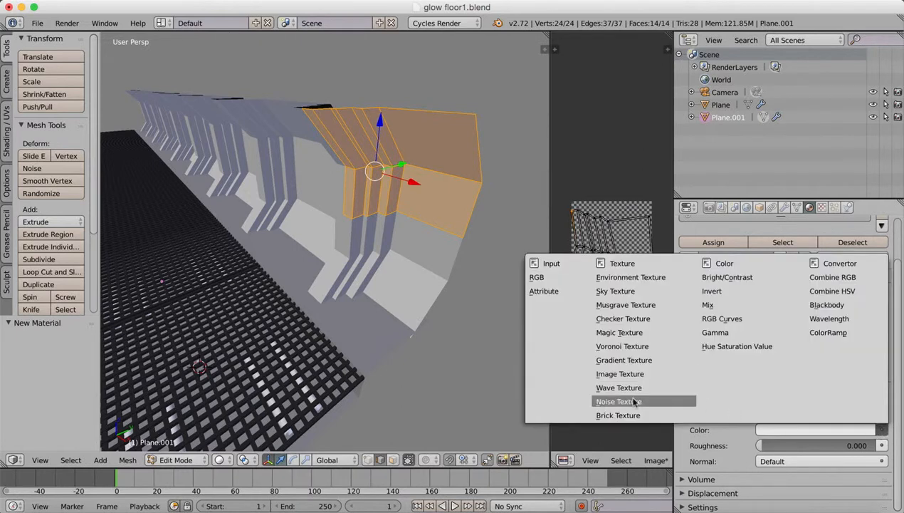
left_click(627, 373)
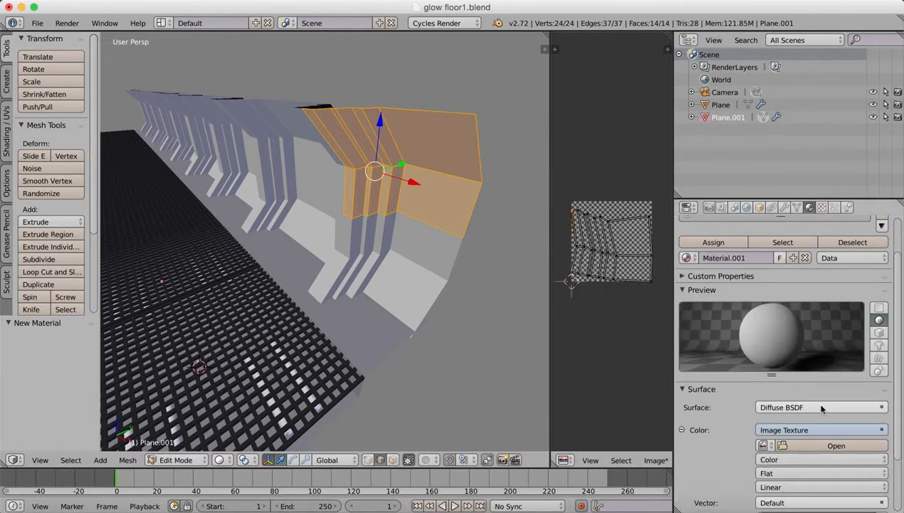
Use the UV GRID image as the material's texture and assign the material to the selected wall faces.
left_click(764, 446)
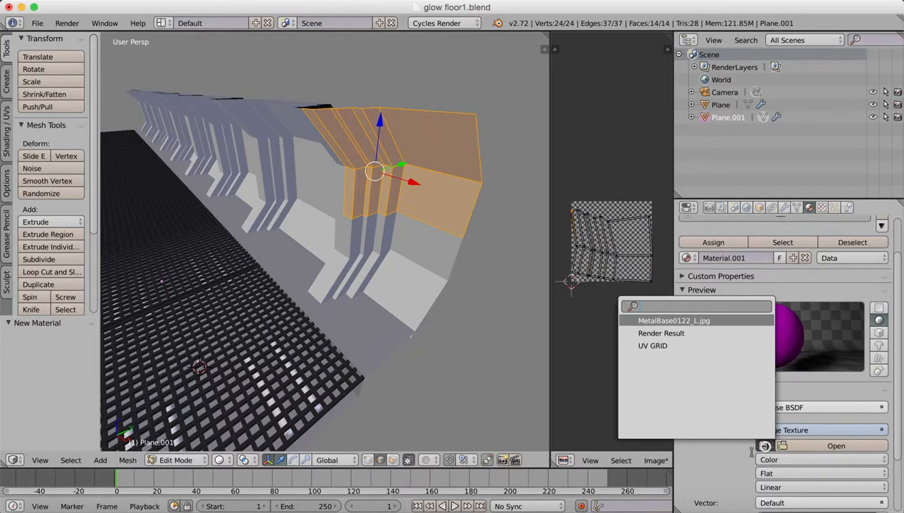
left_click(653, 345)
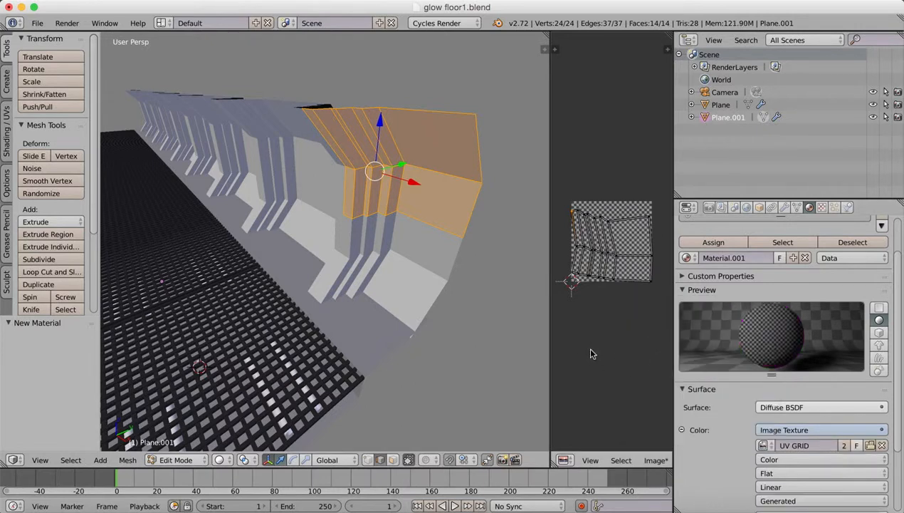
left_click(735, 242)
Change the 3D viewport shading to display the grid texture on the wall, and inspect the checker distortion up close.
left_click(177, 460)
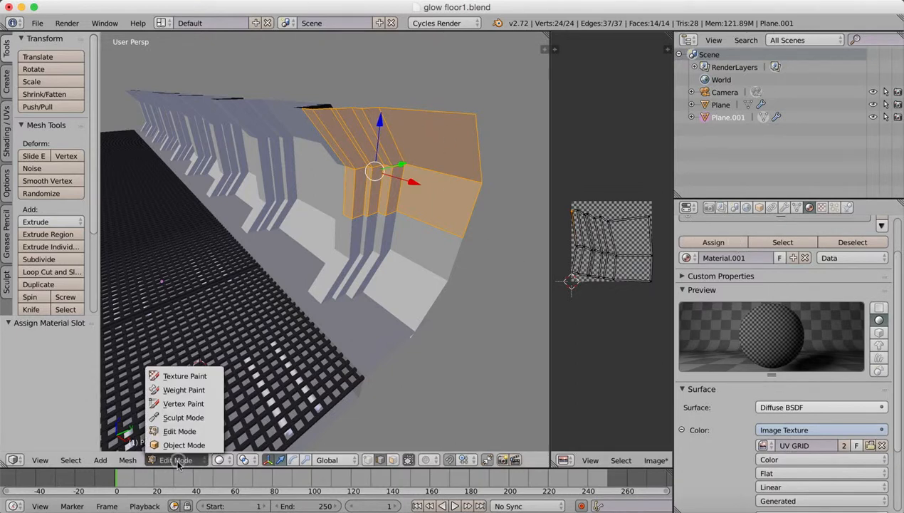
left_click(220, 459)
left_click(240, 403)
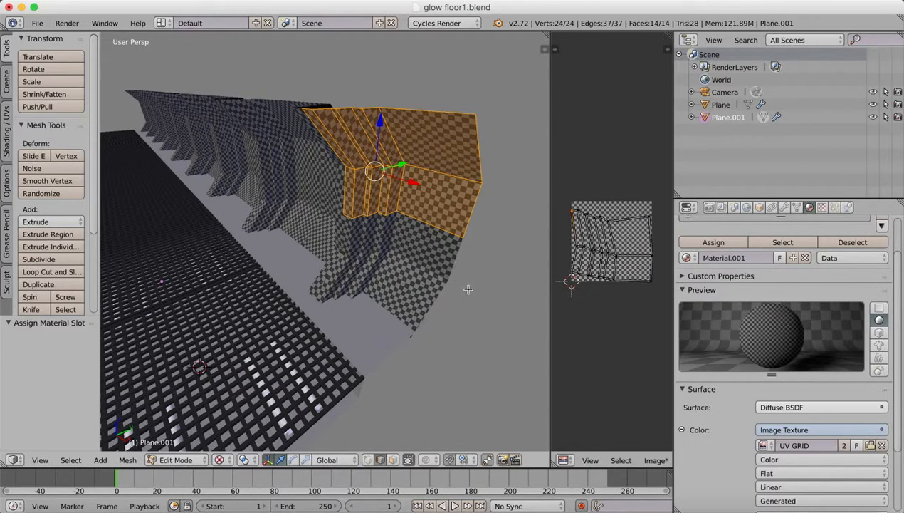
scroll(463, 298, "up", 2)
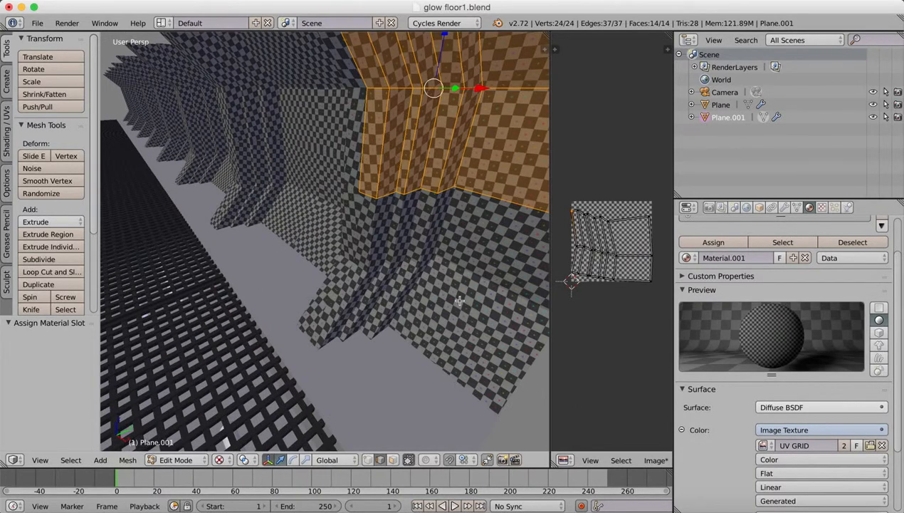
scroll(459, 300, "up", 2)
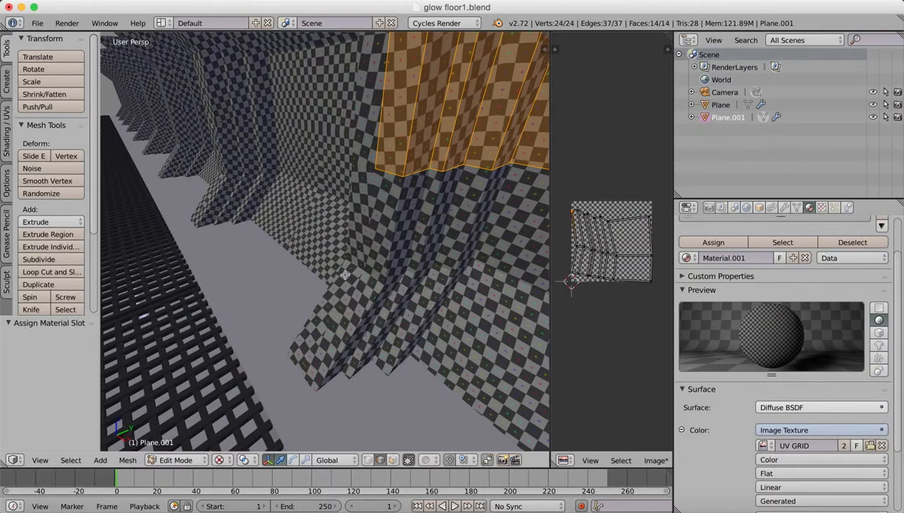
middle_click_drag(407, 203, 293, 213, "shift")
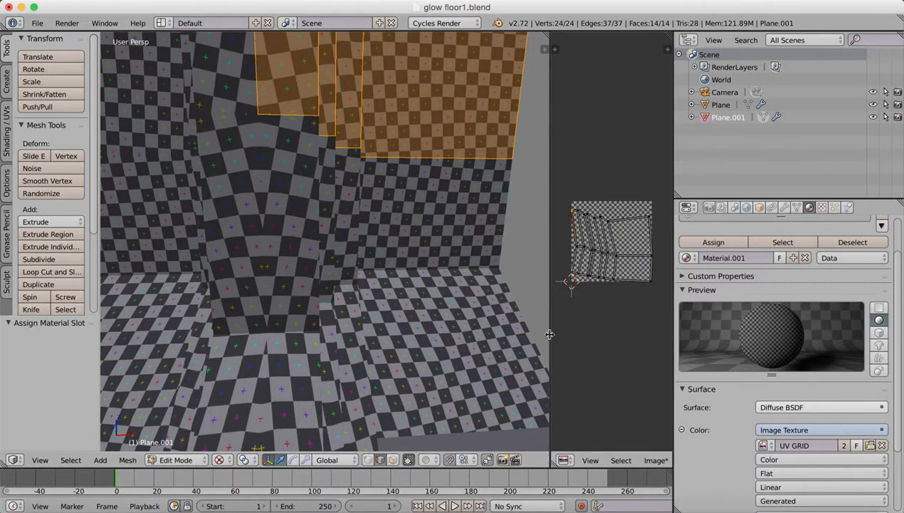
Resize the UV editor and turn on syncing between the UV and mesh selection.
left_click_drag(550, 332, 383, 320)
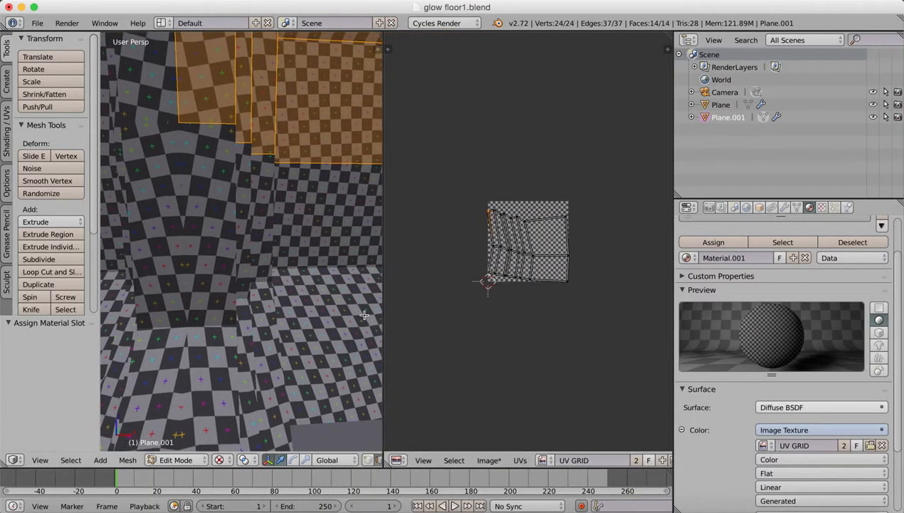
scroll(531, 331, "down", 4)
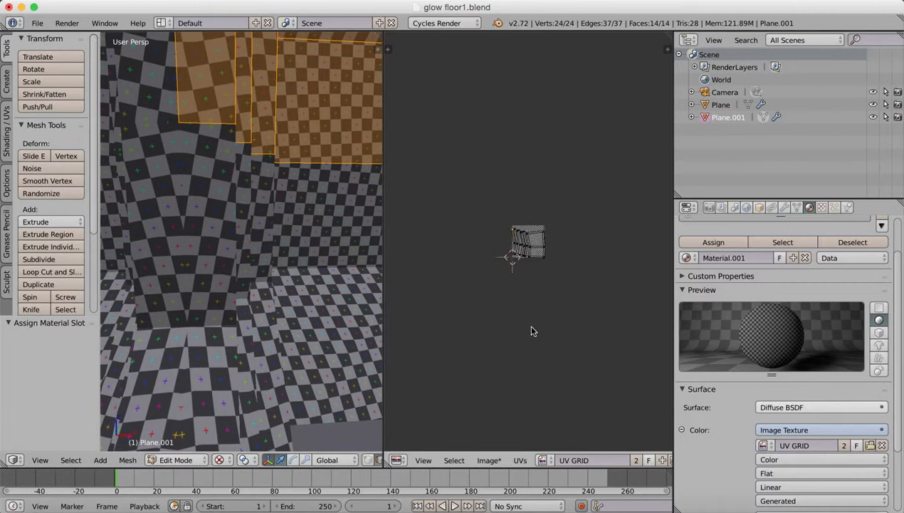
scroll(530, 333, "up", 6)
scroll(530, 333, "up", 1)
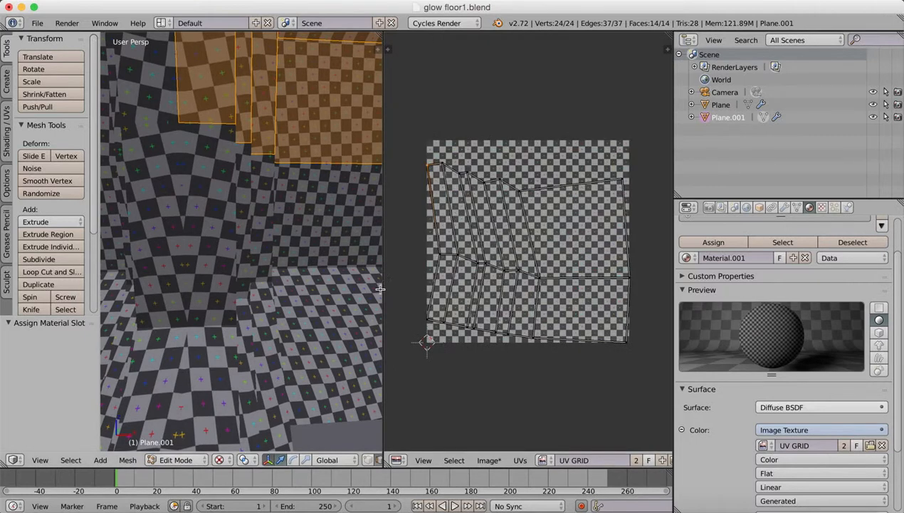
left_click_drag(383, 288, 256, 288)
left_click(661, 460)
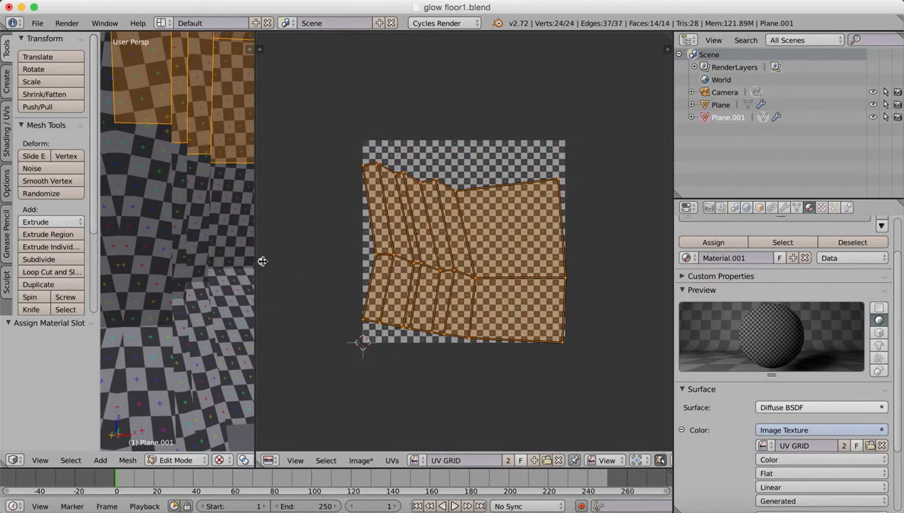
left_click_drag(255, 261, 418, 252)
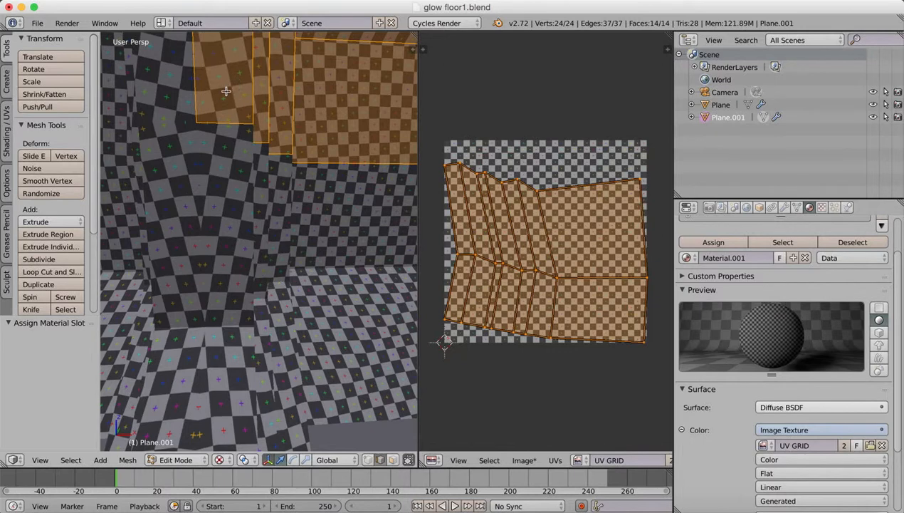
Select only the narrow upright wall face at the outer end of the ribs to locate it in the UV layout.
left_click(221, 98)
right_click(226, 104)
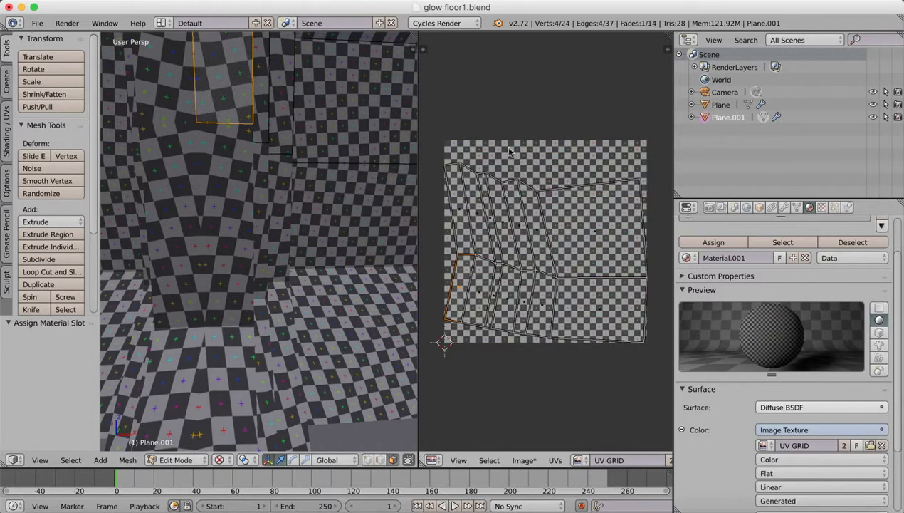
scroll(552, 224, "down", 1)
scroll(554, 221, "up", 3)
scroll(554, 222, "down", 4)
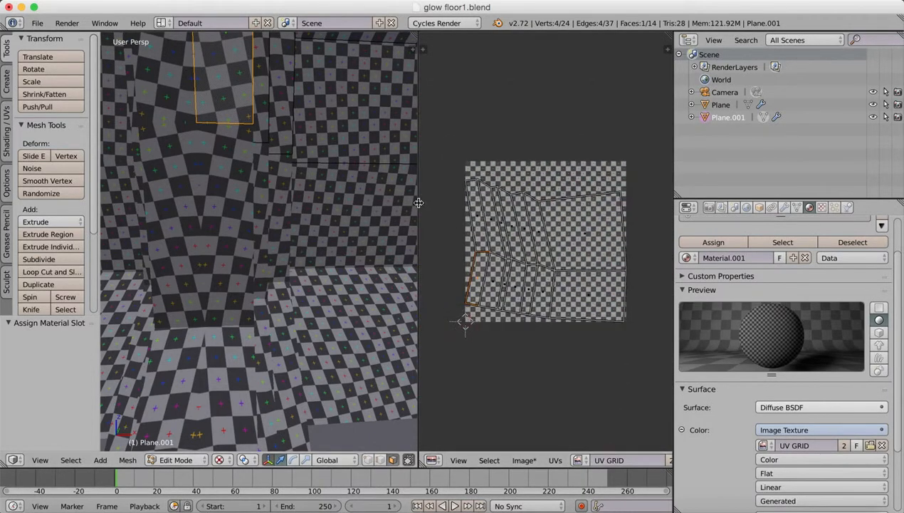
Switch to vertex selection and widen the UV editor so the wall's whole UV layout fits.
left_click_drag(418, 202, 306, 206)
scroll(507, 223, "down", 1)
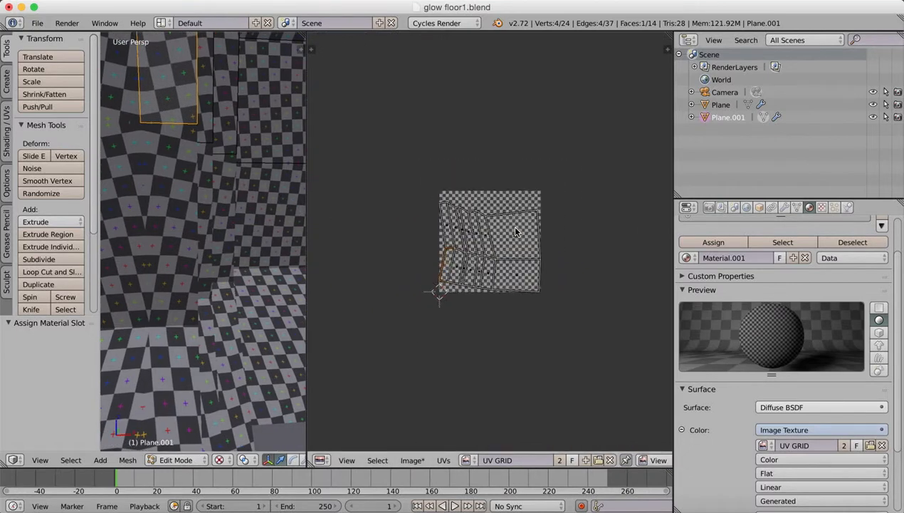
scroll(510, 225, "up", 3)
scroll(514, 231, "up", 2)
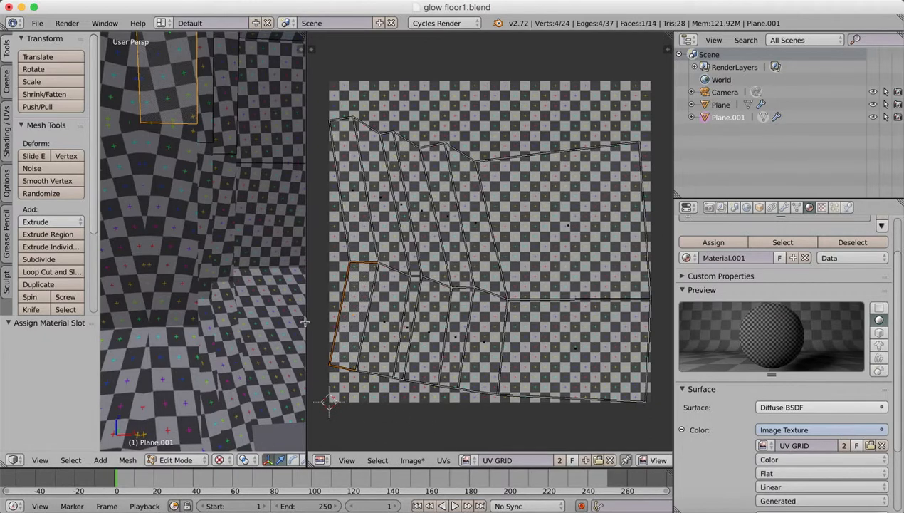
left_click_drag(307, 319, 476, 328)
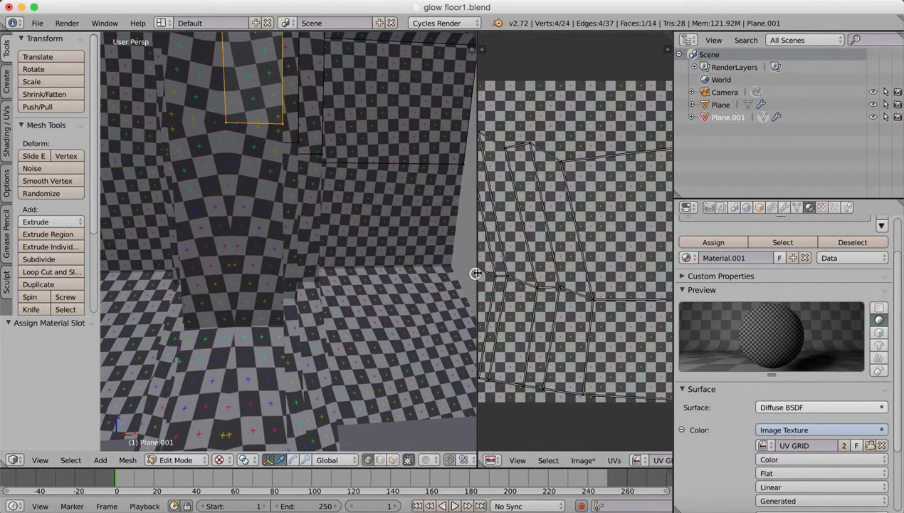
left_click_drag(476, 274, 279, 281)
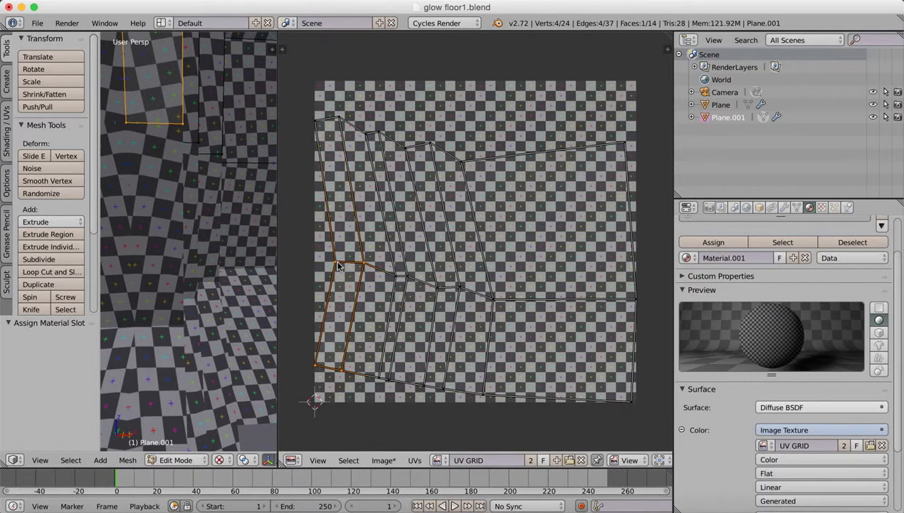
Straighten the leftmost UV column by selecting its three vertices and scaling them to 0 along X.
right_click(317, 116)
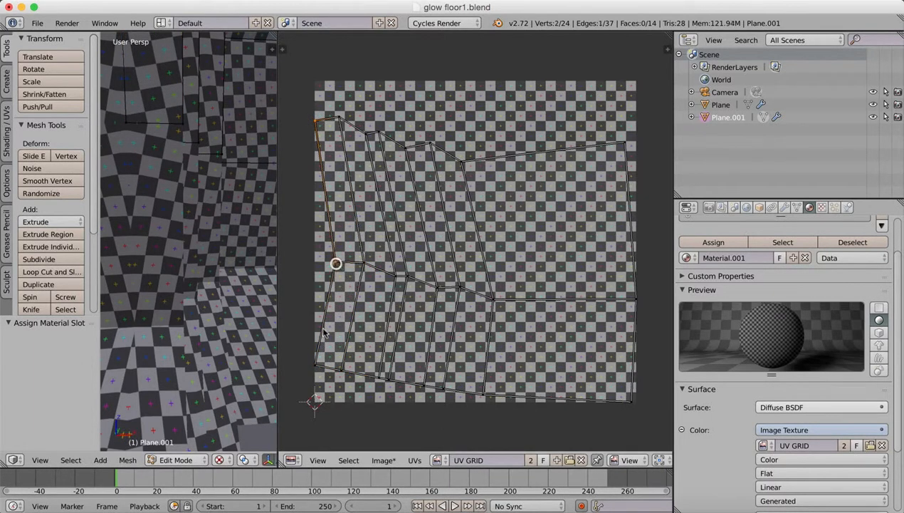
right_click(317, 364, "shift")
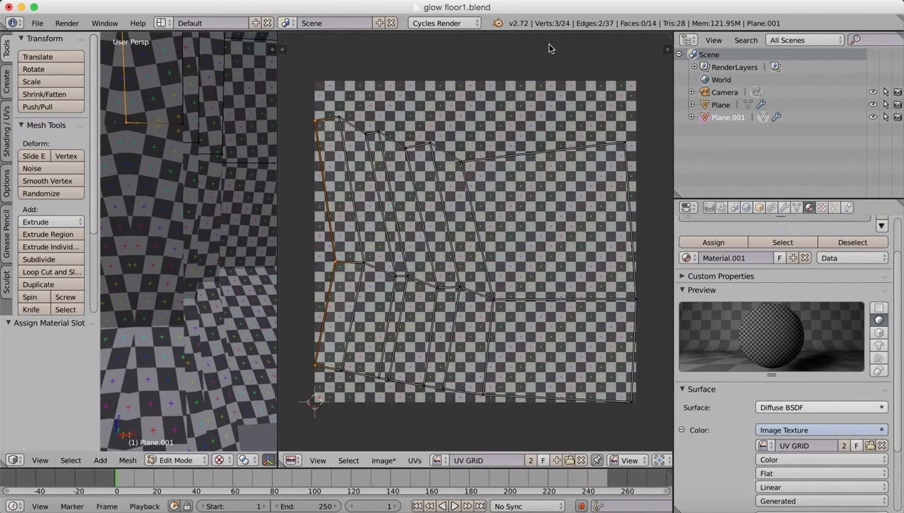
left_click(456, 0)
left_click(499, 20)
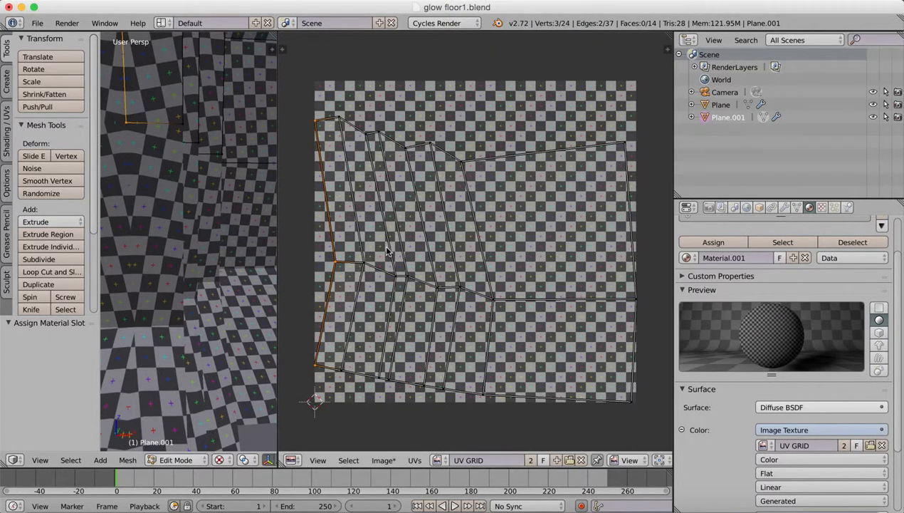
key("s")
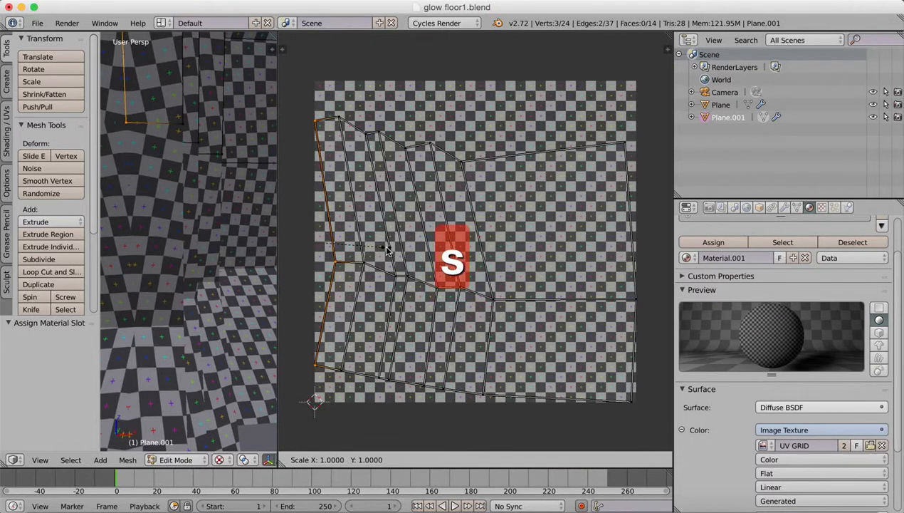
key("x")
key("0")
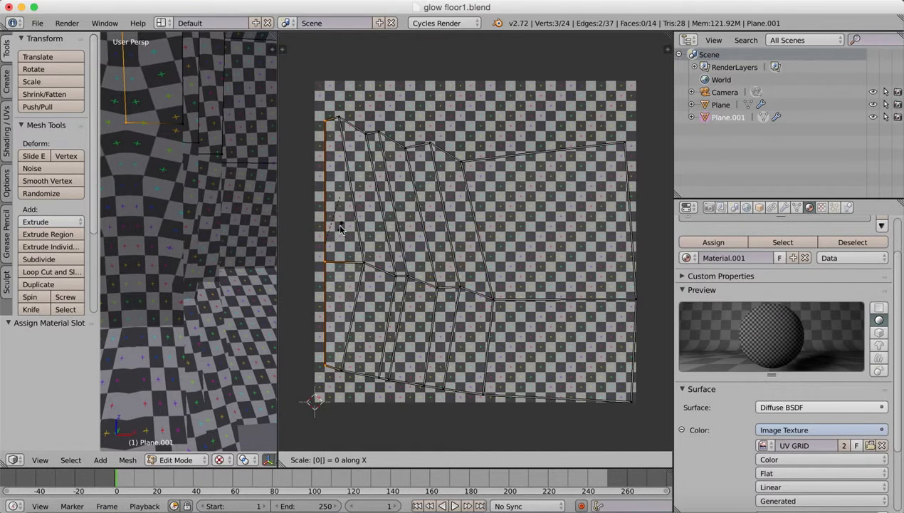
left_click(337, 230)
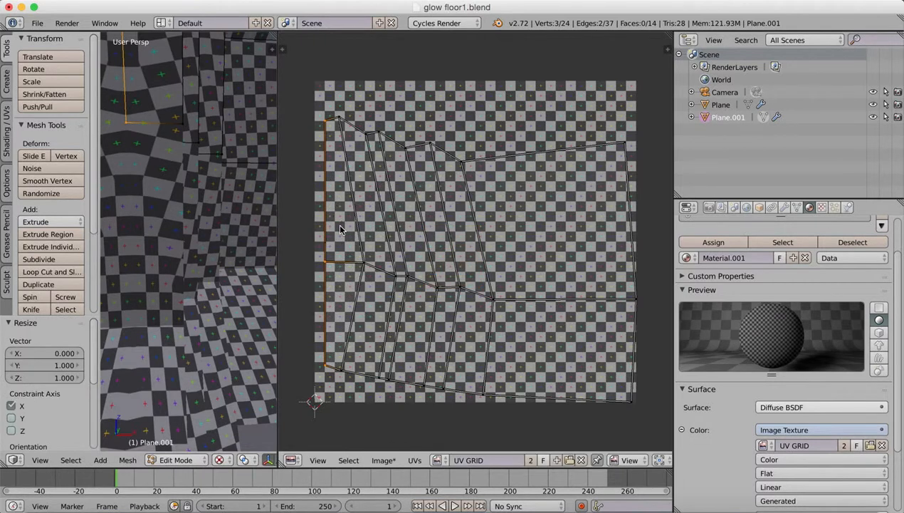
Straighten the second UV column from the left by scaling its three vertices to 0 along X.
right_click(340, 118)
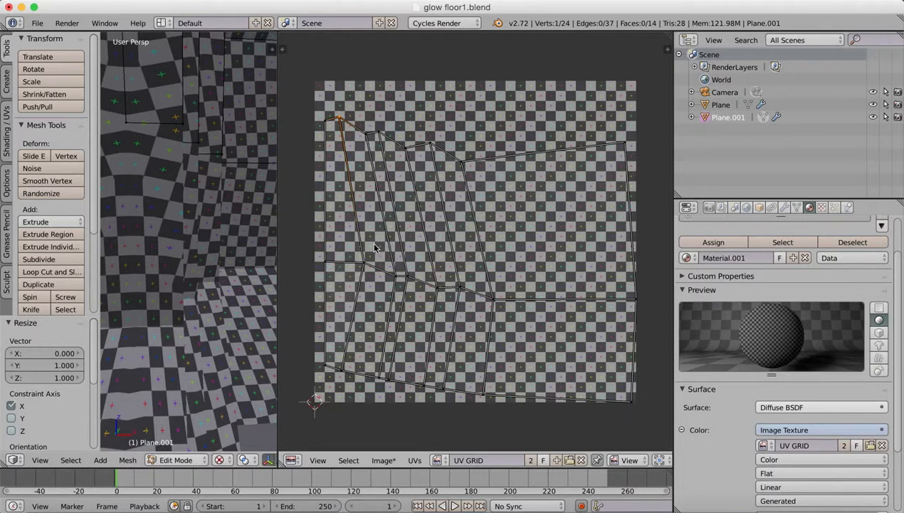
right_click(364, 264, "shift")
right_click(343, 369, "shift")
key("s")
key("x")
key("0")
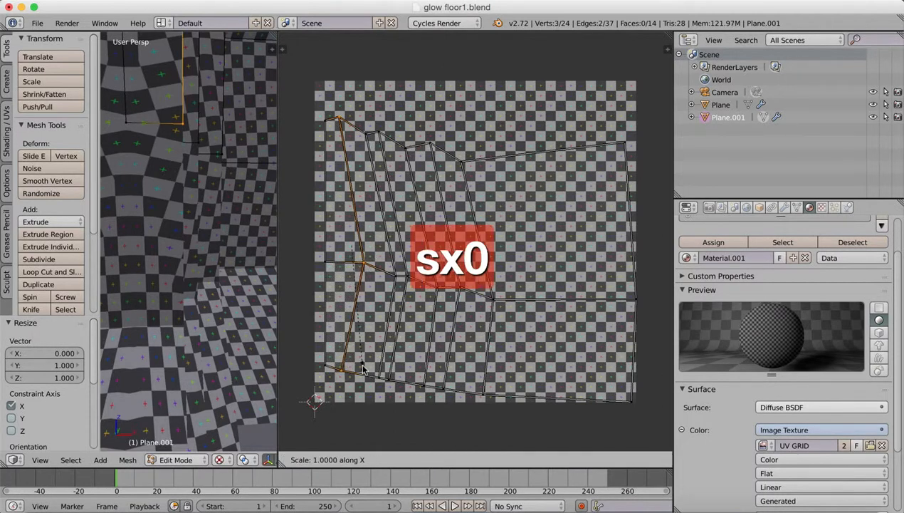
key("Return")
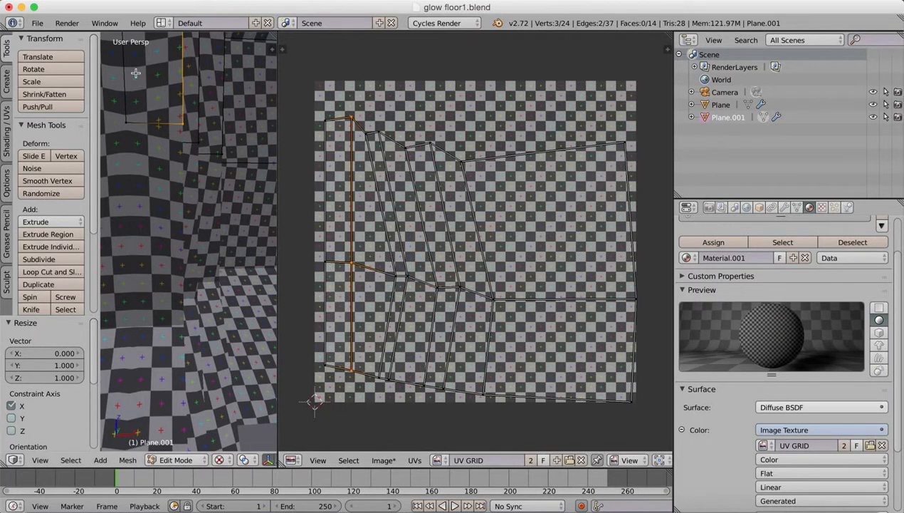
Straighten the third UV column from the left by scaling its three vertices to 0 along X.
right_click(365, 132)
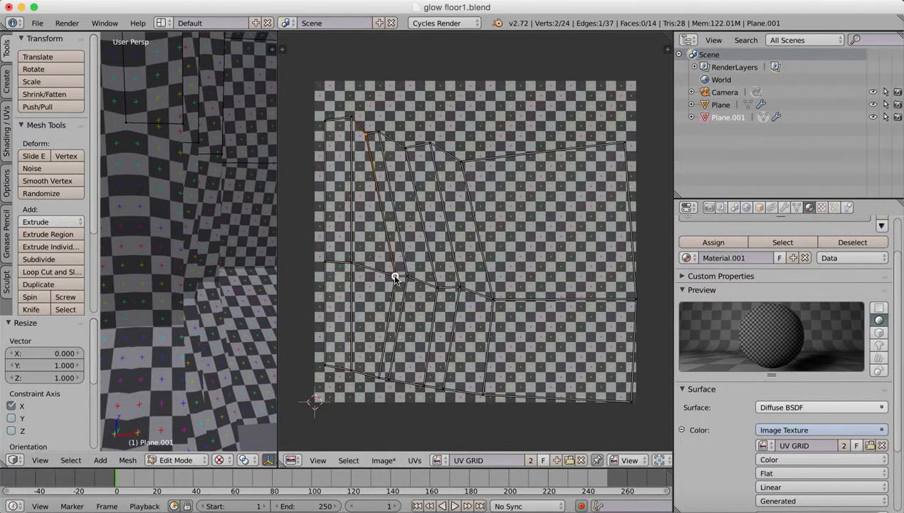
right_click(379, 376, "shift")
key("s")
key("x")
key("0")
left_click(428, 340)
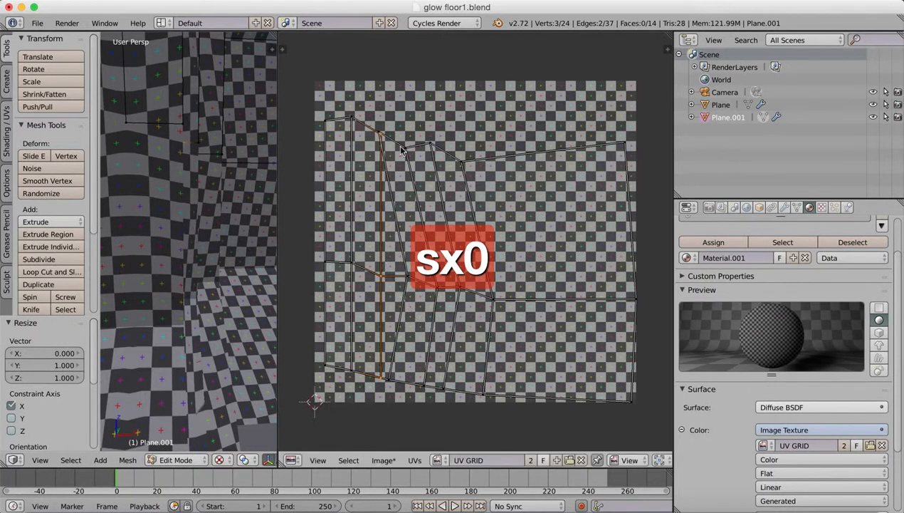
Straighten the fourth UV column from the left by scaling its three vertices to 0 along X.
right_click(378, 134)
right_click(389, 377, "shift")
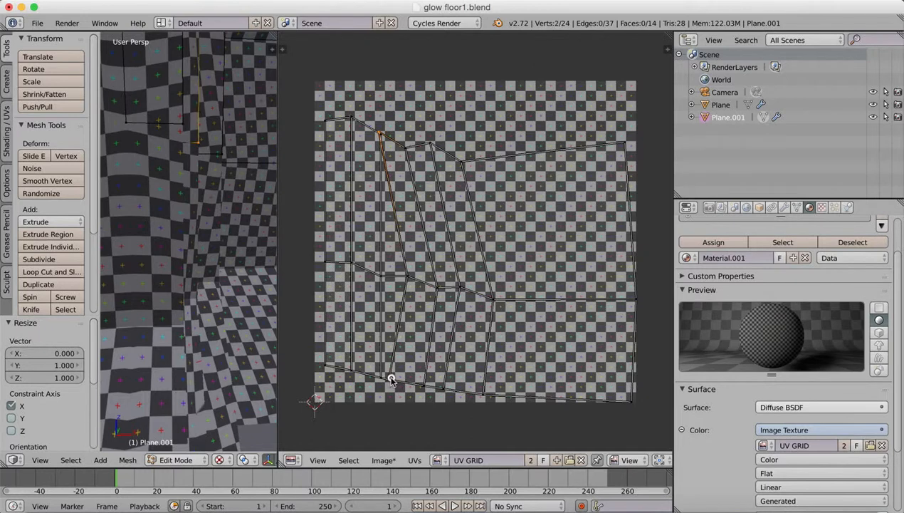
right_click(406, 277, "shift")
key("s")
key("x")
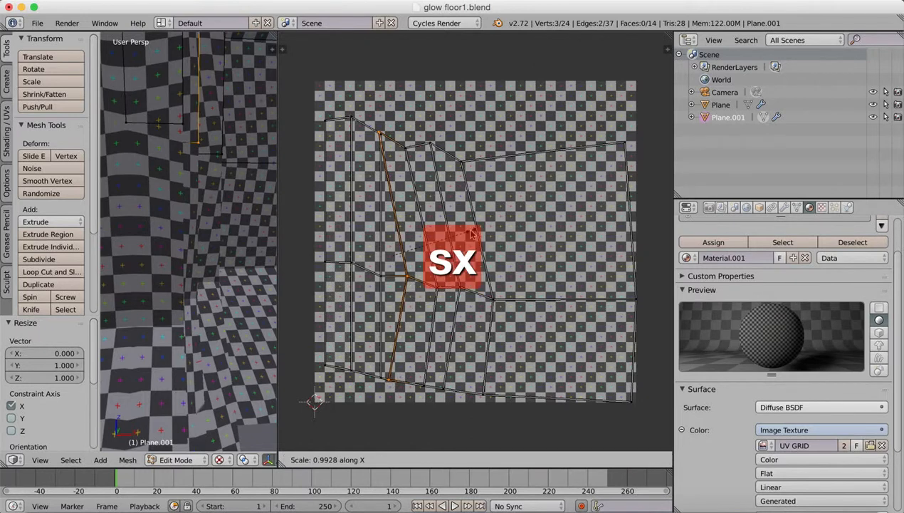
key("0")
left_click(472, 231)
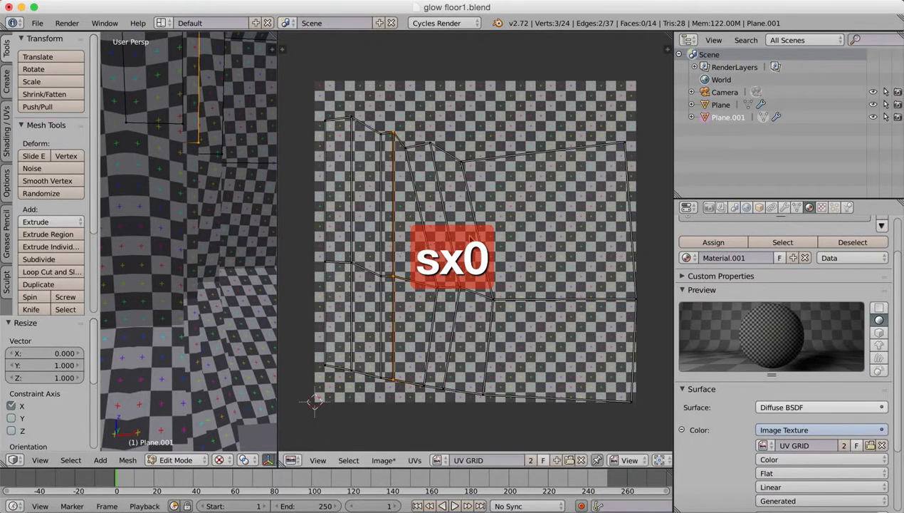
Straighten the fifth UV column from the left by scaling its three vertices to 0 along X.
right_click(403, 148)
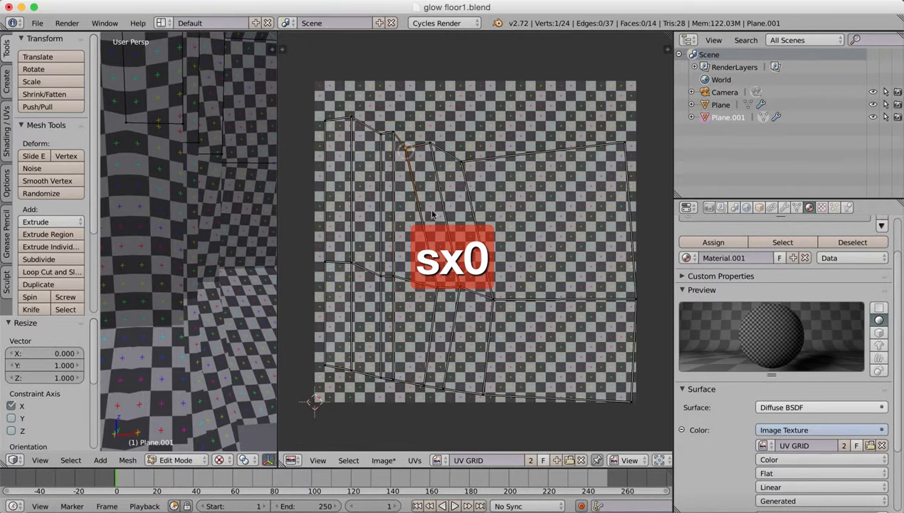
right_click(421, 385, "shift")
type("sx")
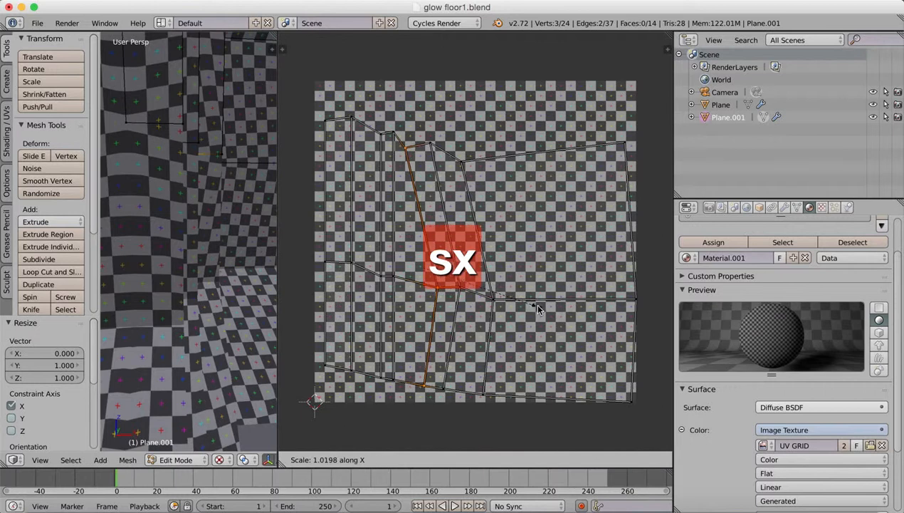
type("0")
key("Return")
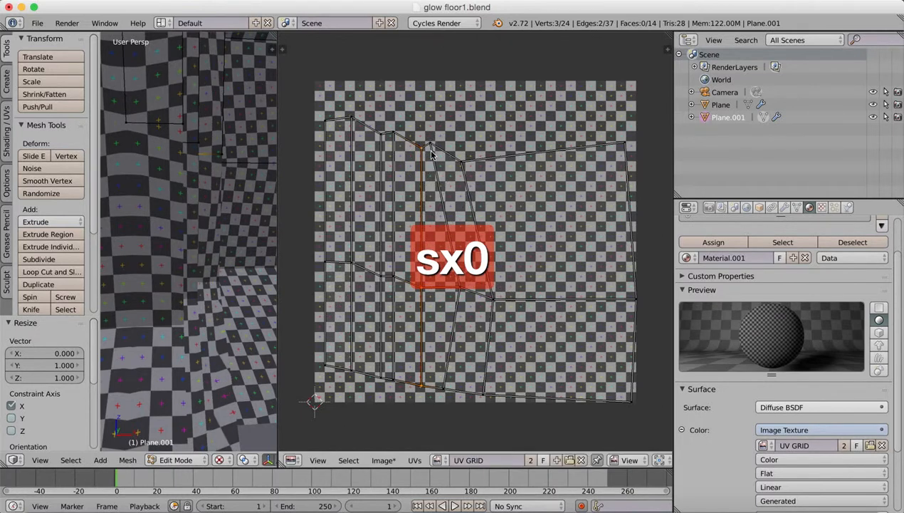
Straighten the sixth UV column from the left by scaling its three vertices to 0 along X.
right_click(429, 147)
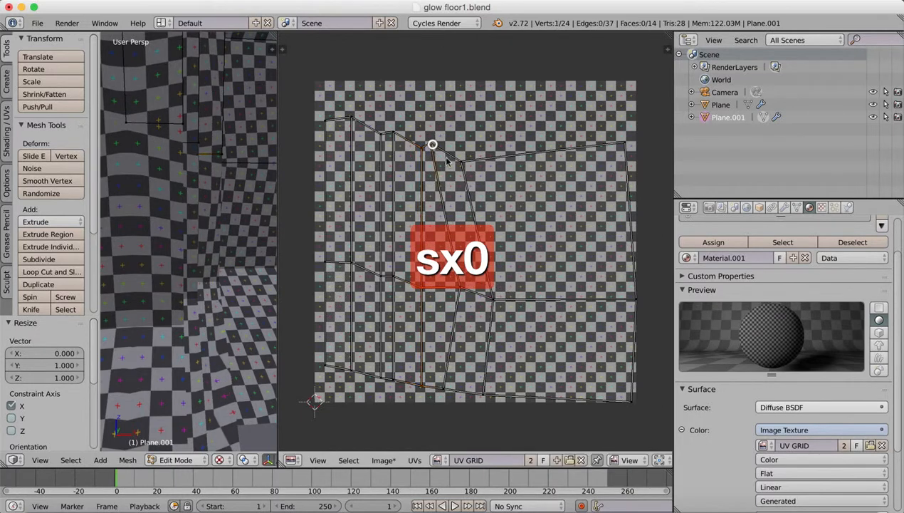
right_click(460, 288, "shift")
right_click(445, 388, "shift")
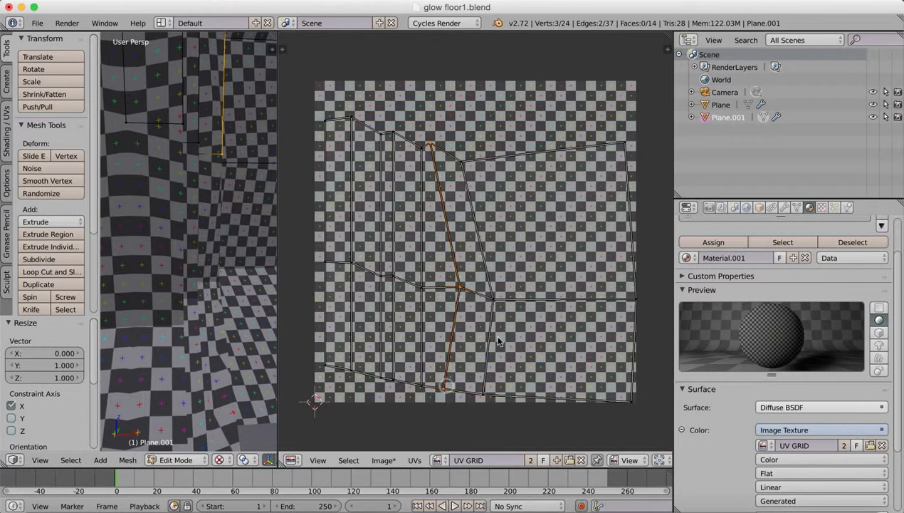
type("sx0")
left_click(530, 270)
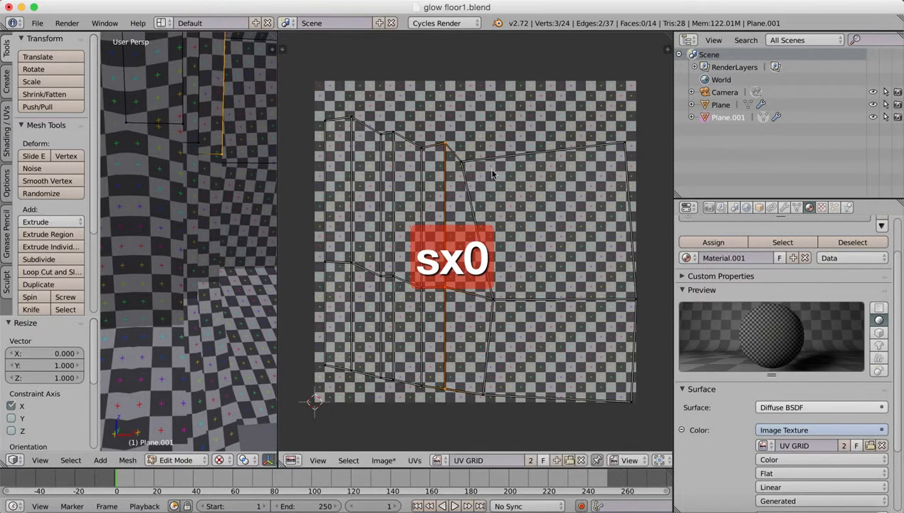
Straighten the seventh UV column from the left by scaling its three vertices to 0 along X.
right_click(461, 163)
right_click(493, 300, "shift")
right_click(483, 394, "shift")
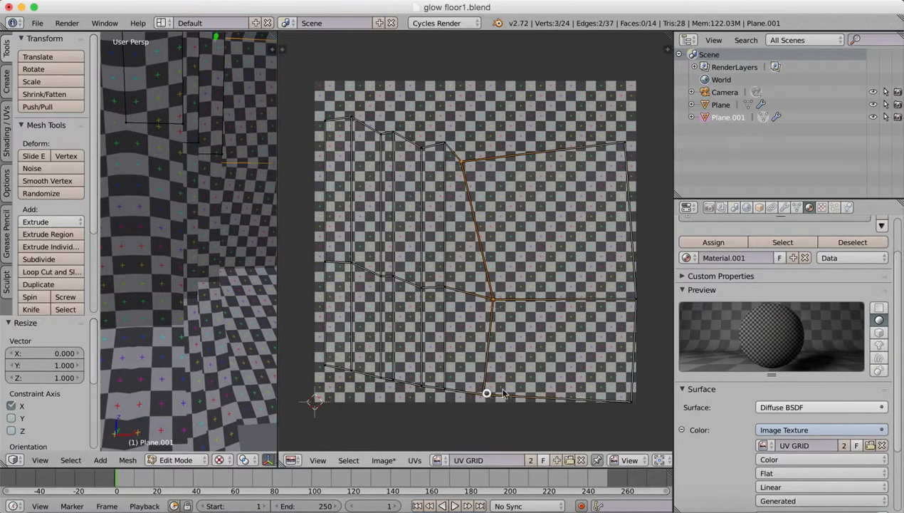
key("s")
key("x")
key("0")
left_click(575, 255)
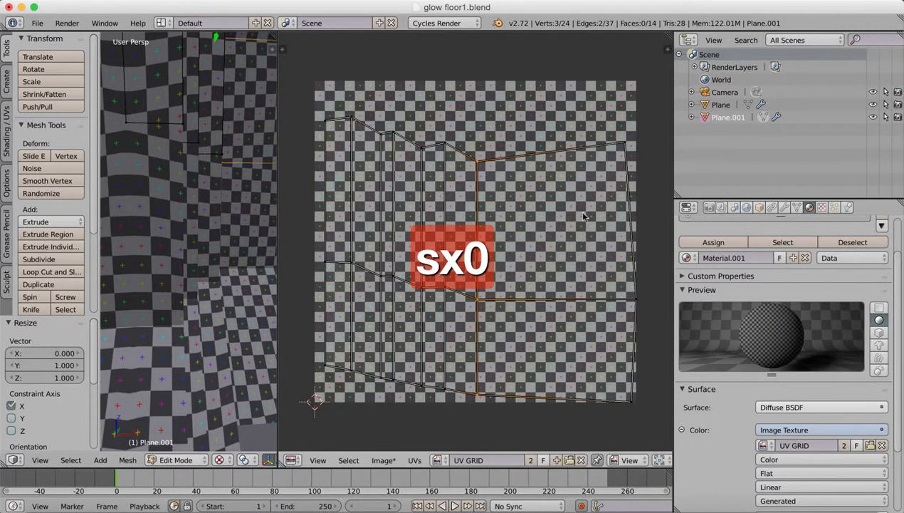
Straighten the rightmost UV column by scaling its three vertices to 0 along X.
right_click(625, 142)
right_click(635, 300, "shift")
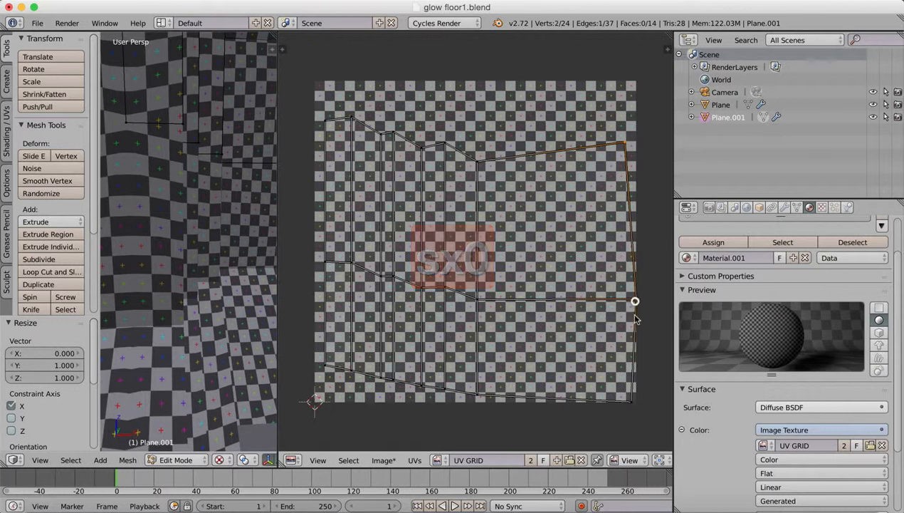
right_click(631, 398, "shift")
key("s")
key("x")
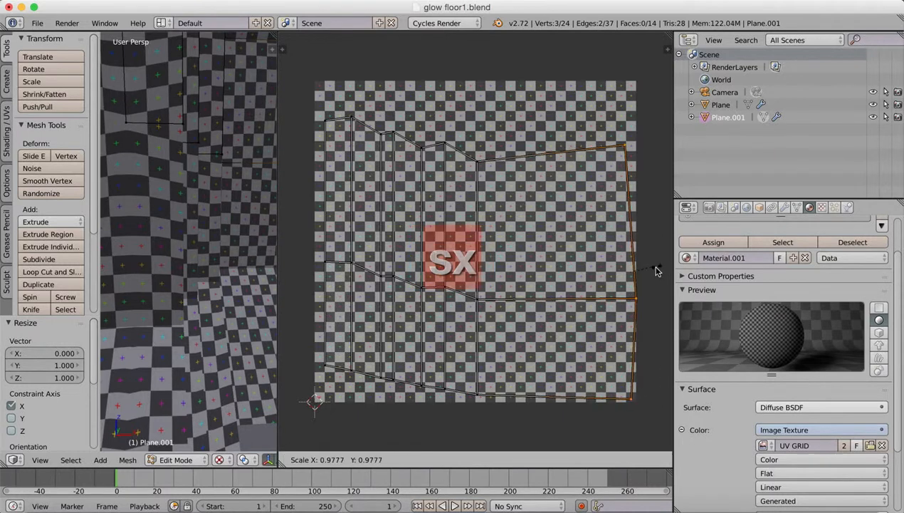
key("0")
left_click(617, 302)
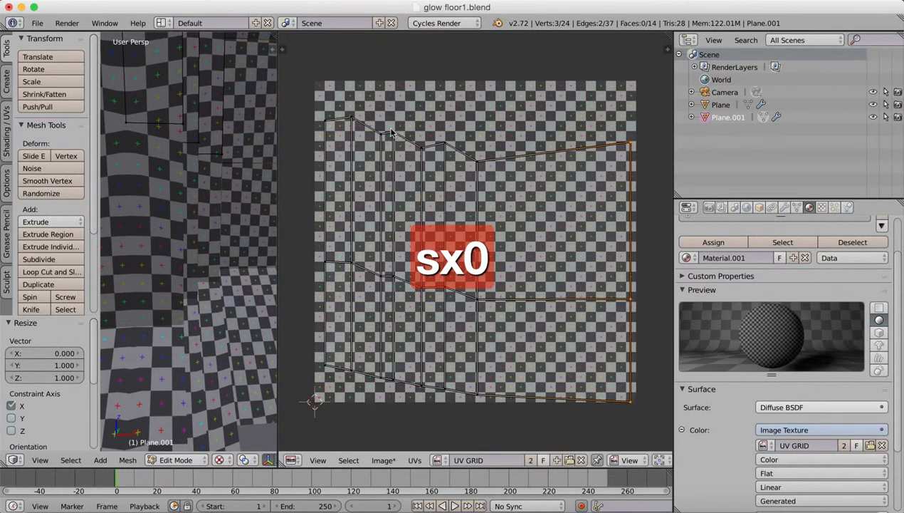
Level the top UV row by selecting its eight vertices and scaling them to 0 along Y.
right_click(325, 122)
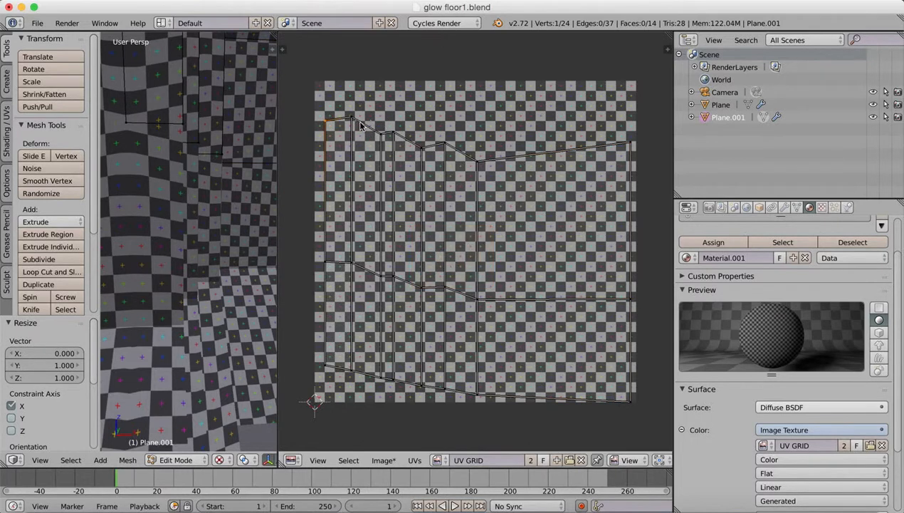
right_click(351, 119, "shift")
right_click(382, 133, "shift")
right_click(392, 132, "shift")
right_click(421, 148, "shift")
right_click(445, 146, "shift")
right_click(478, 162, "shift")
right_click(631, 144, "shift")
key("s")
key("y")
key("0")
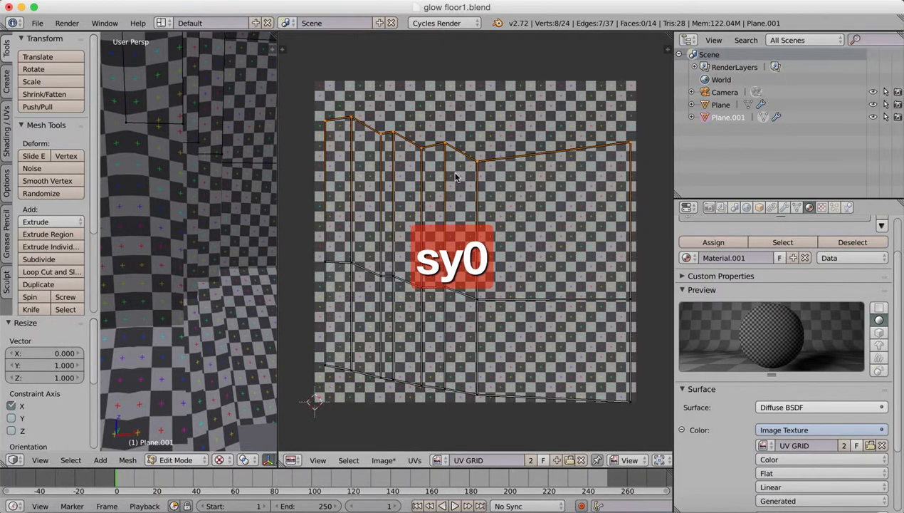
key("s")
key("y")
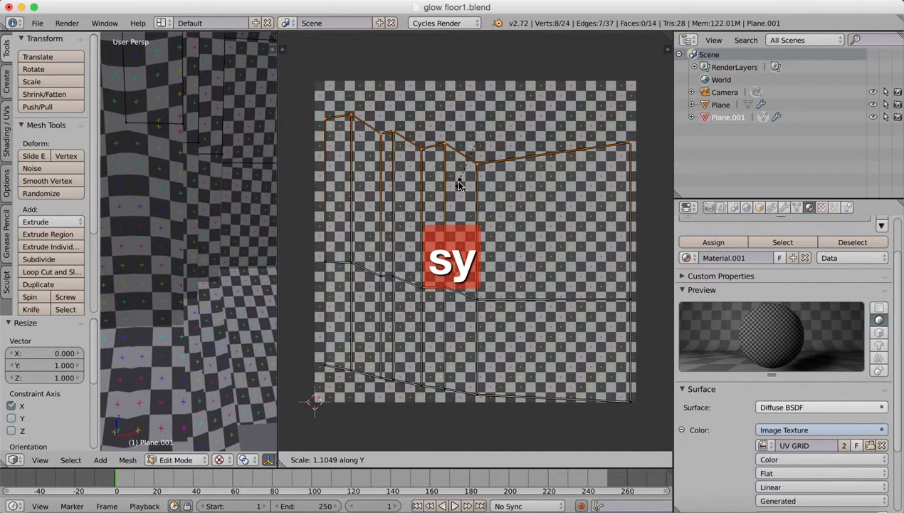
key("0")
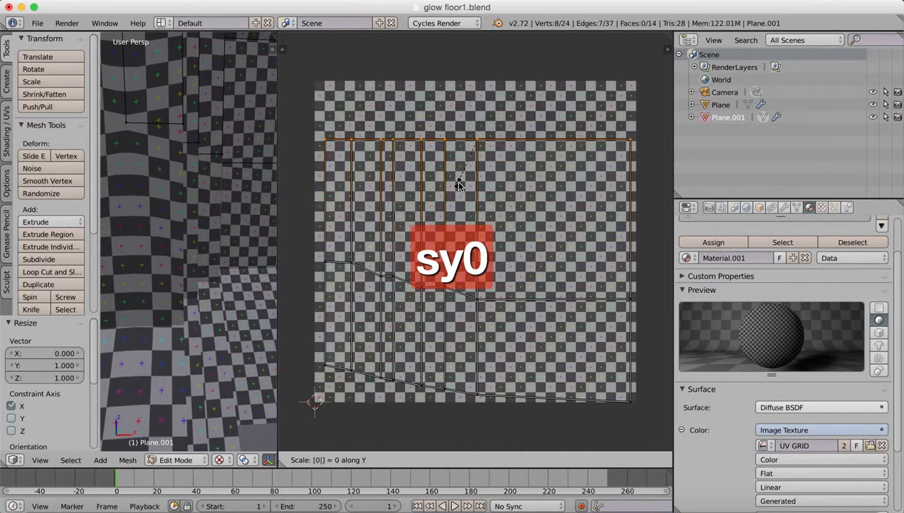
key("Return")
Level the middle UV row by selecting its eight vertices and scaling them to 0 along Y.
right_click(327, 260)
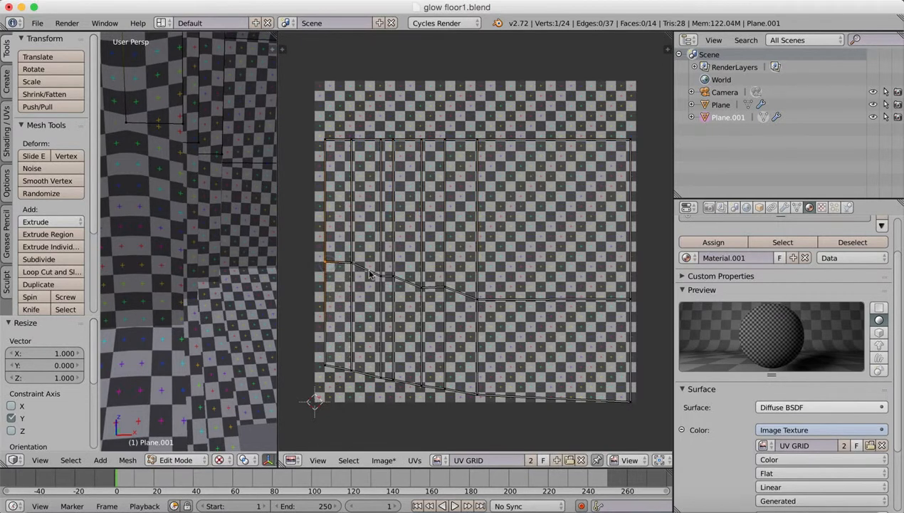
right_click(351, 263, "shift")
right_click(379, 276, "shift")
right_click(393, 277, "shift")
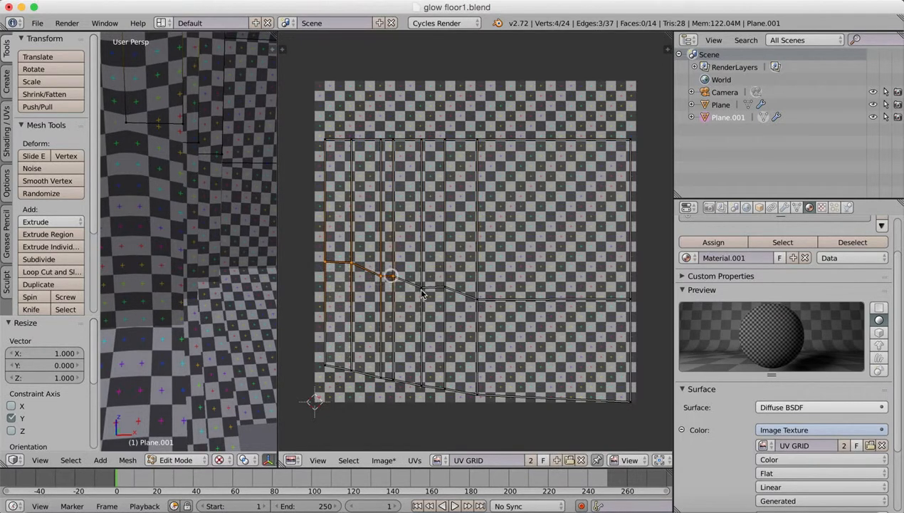
right_click(420, 289, "shift")
right_click(445, 289, "shift")
right_click(476, 298, "shift")
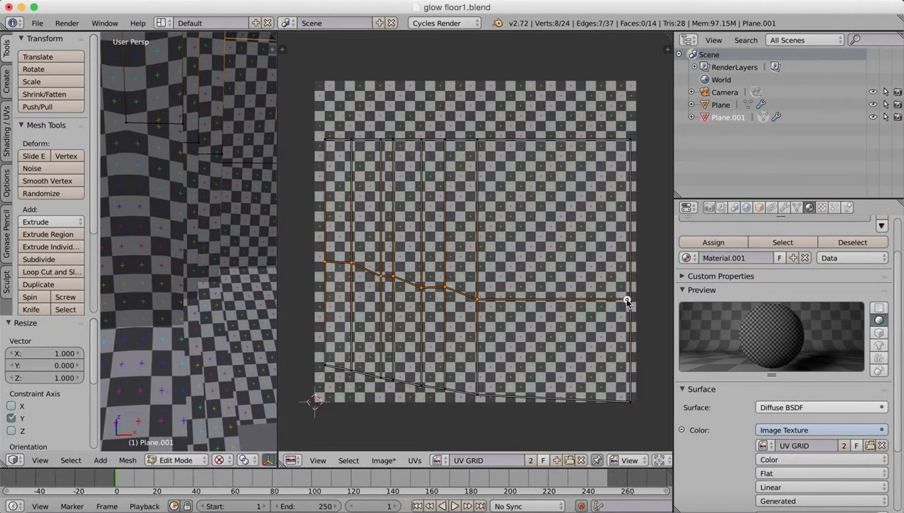
key("s")
key("y")
key("0")
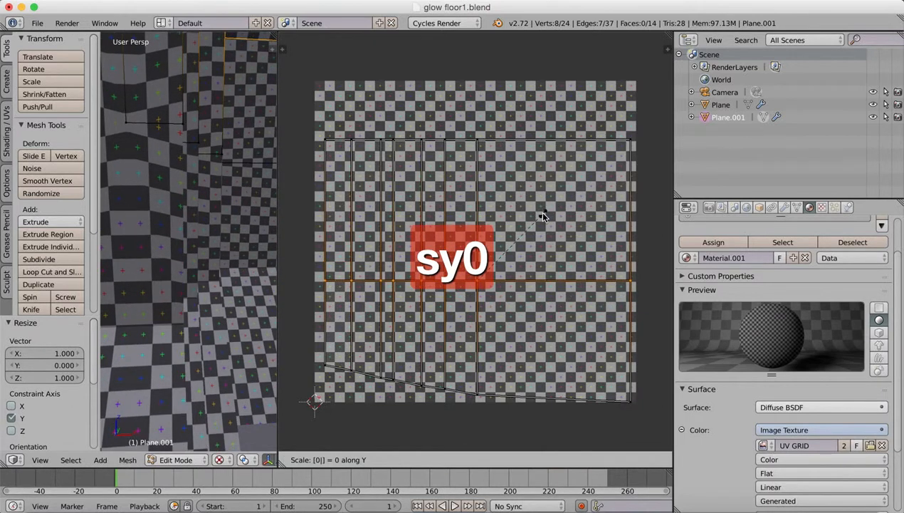
key("Return")
Level the bottom UV row by selecting its eight vertices and scaling them to 0 along Y.
right_click(326, 367)
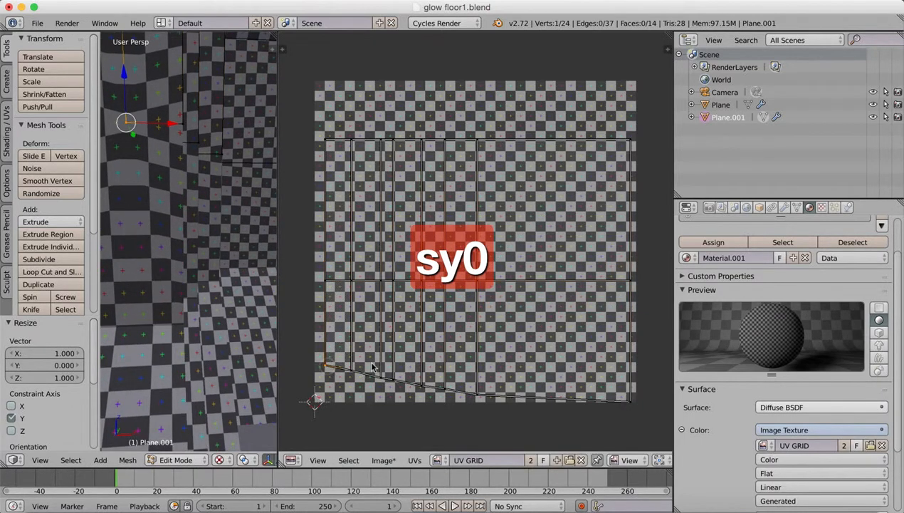
right_click(352, 371, "shift")
right_click(381, 376, "shift")
right_click(394, 379, "shift")
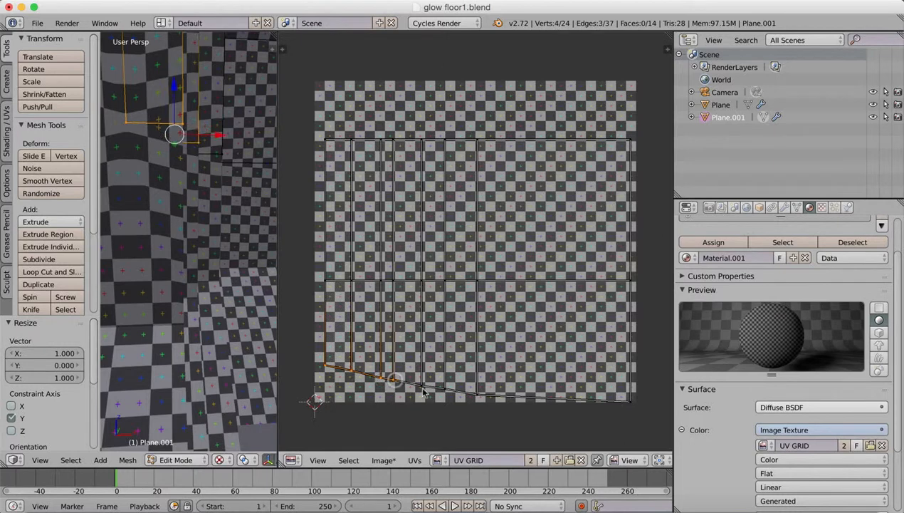
right_click(422, 385, "shift")
right_click(445, 390, "shift")
right_click(477, 393, "shift")
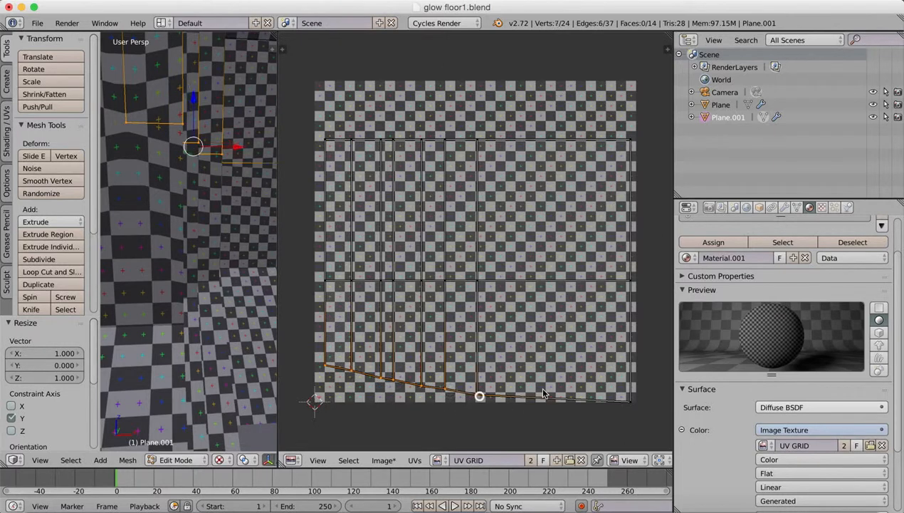
right_click(629, 401, "shift")
key("s")
key("y")
key("0")
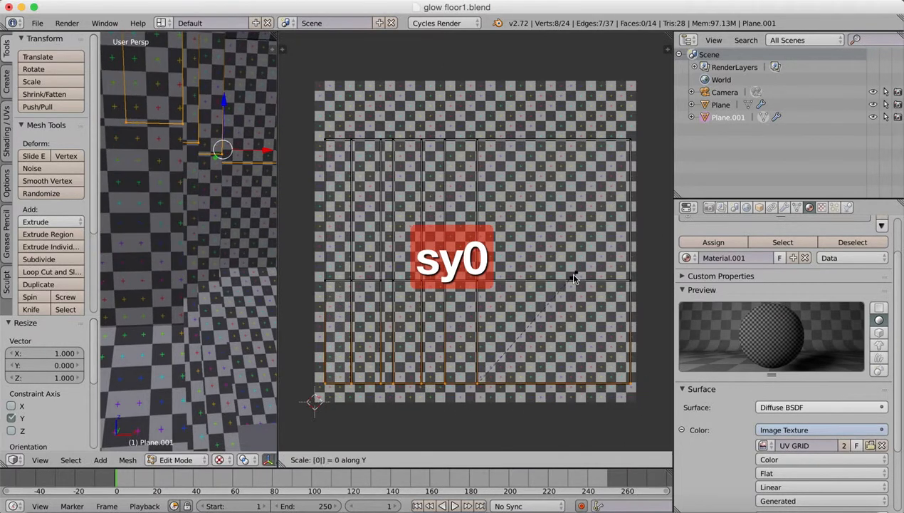
key("Return")
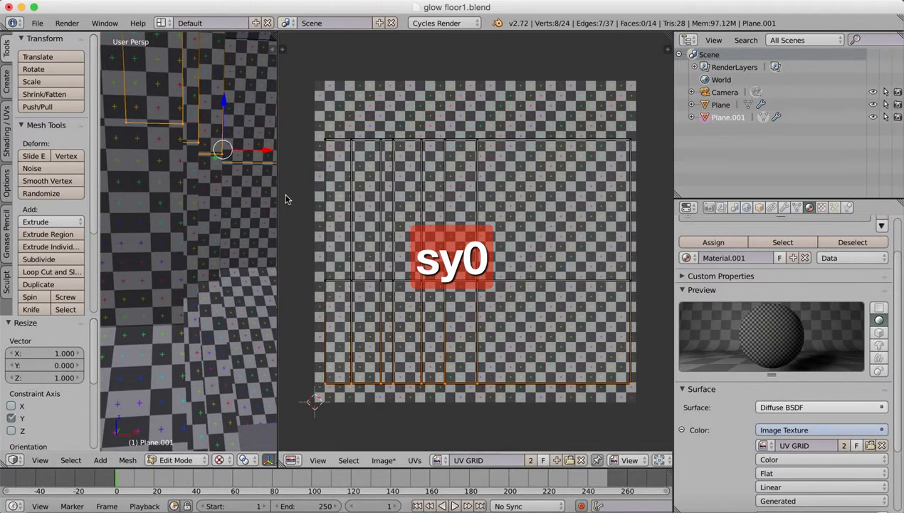
Widen the 3D view beside the UV editor and show MetalBase0122_L.jpg behind the wall's UV layout.
left_click_drag(278, 210, 570, 211)
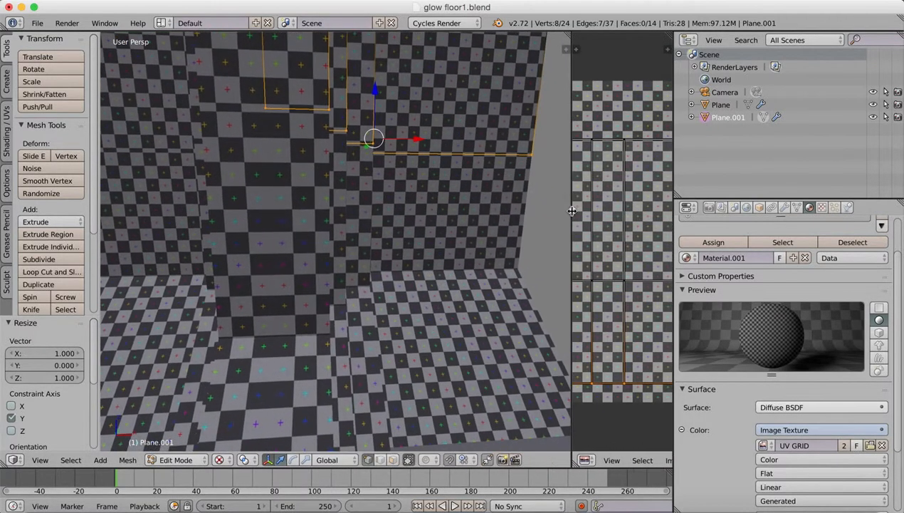
scroll(418, 240, "down", 3)
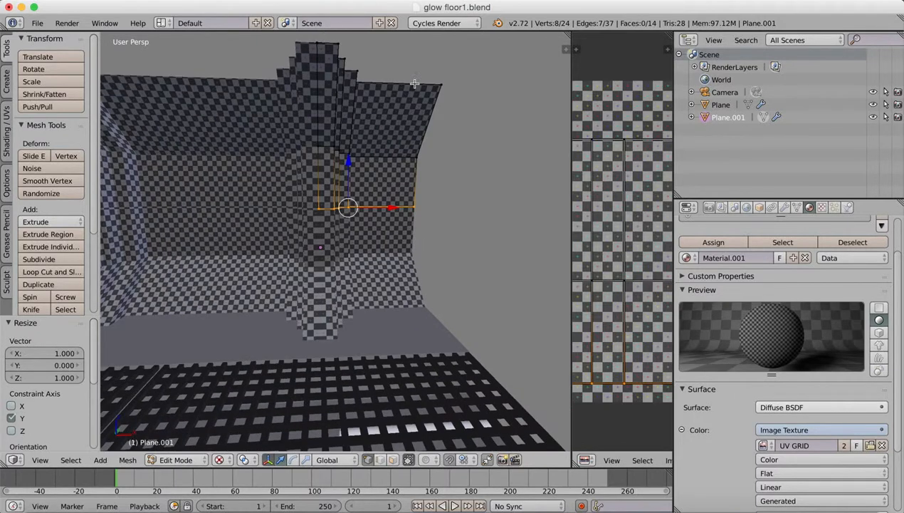
middle_click_drag(423, 241, 390, 254)
middle_click_drag(304, 235, 288, 218)
left_click_drag(571, 69, 397, 93)
left_click(504, 460)
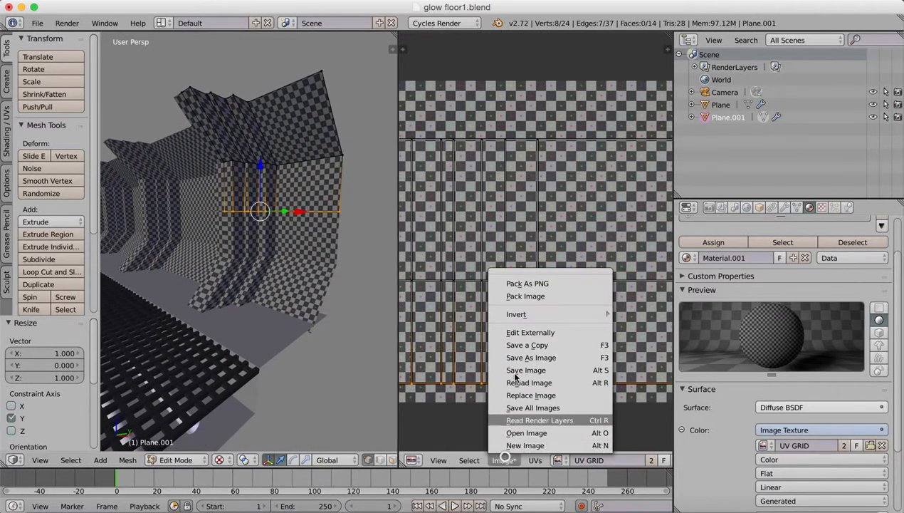
left_click(559, 460)
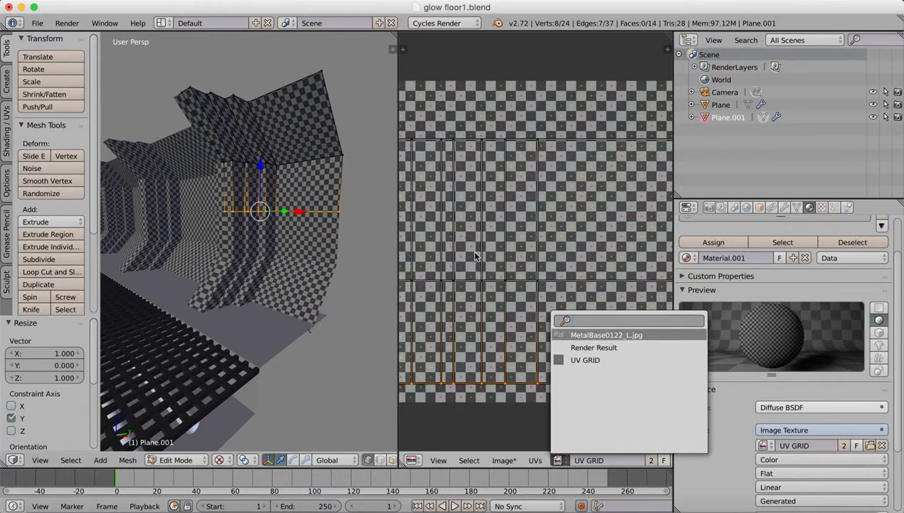
right_click(477, 255)
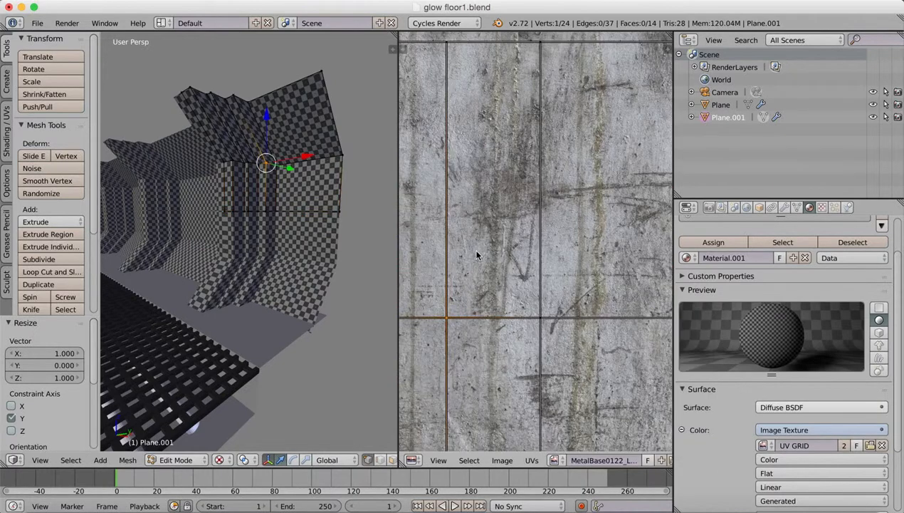
key("Home")
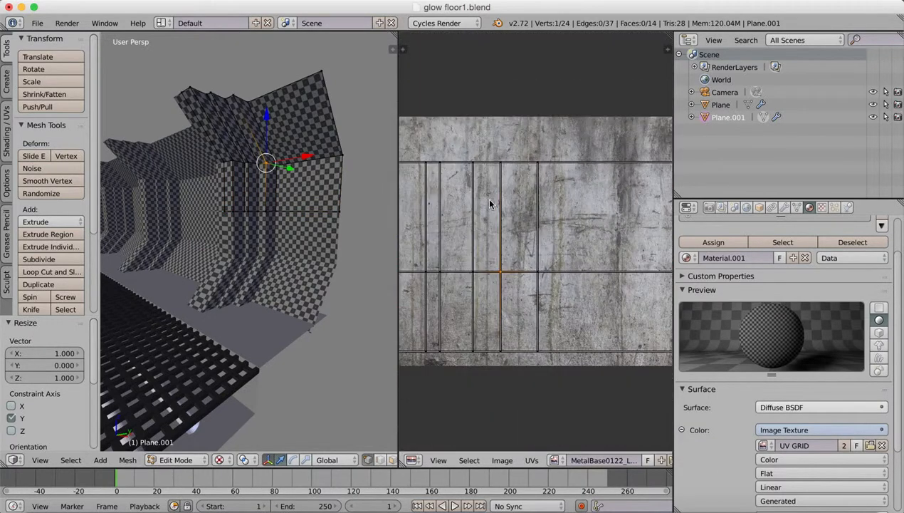
Replace the wall material's UV GRID image texture with MetalBase0122_L.jpg.
scroll(808, 268, "down", 1)
scroll(778, 249, "down", 1)
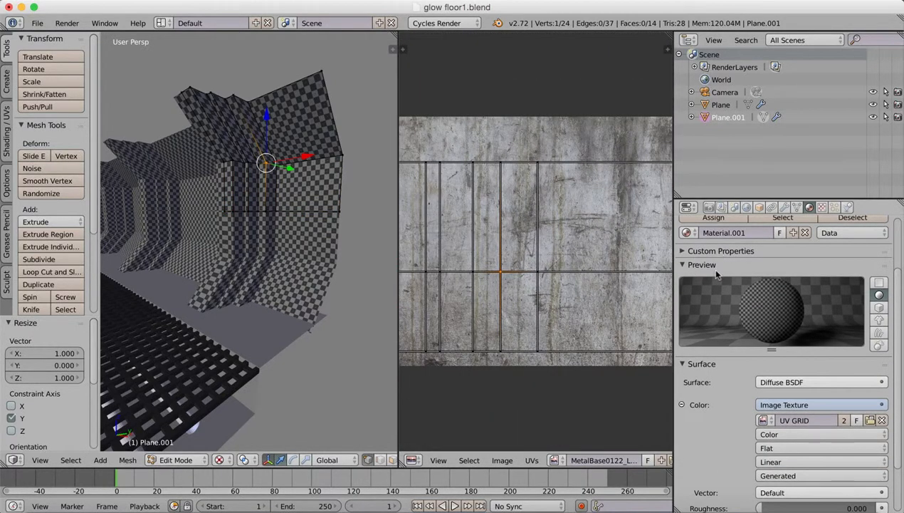
left_click(765, 420)
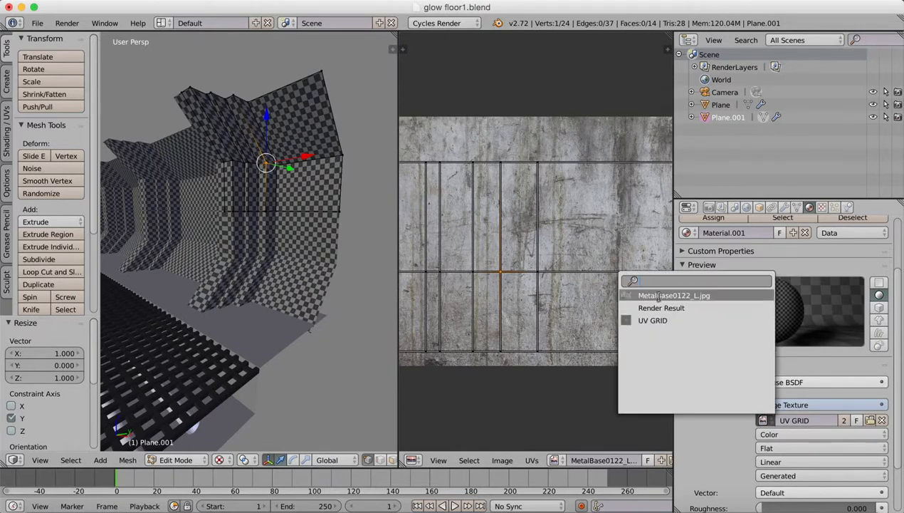
left_click(753, 294)
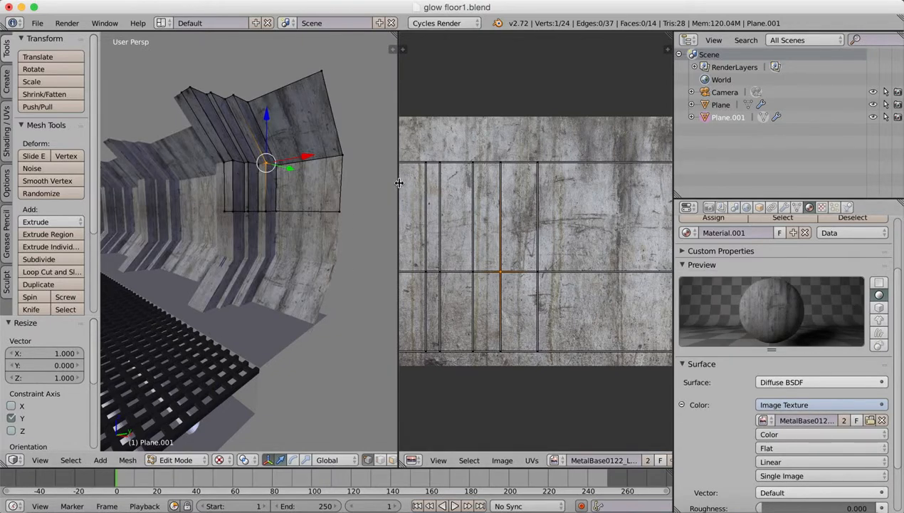
Merge the UV editor area into the 3D view and set the viewport shading to Rendered.
left_click_drag(397, 181, 562, 186)
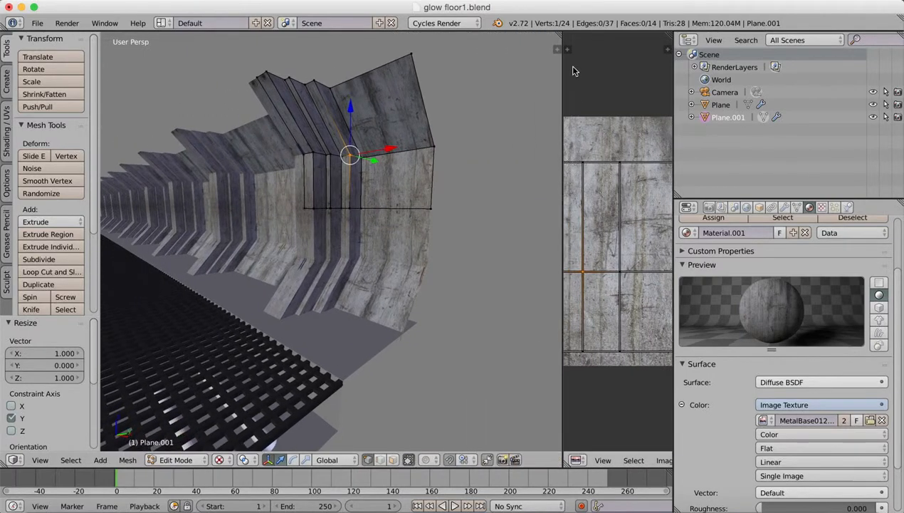
left_click_drag(557, 41, 637, 52)
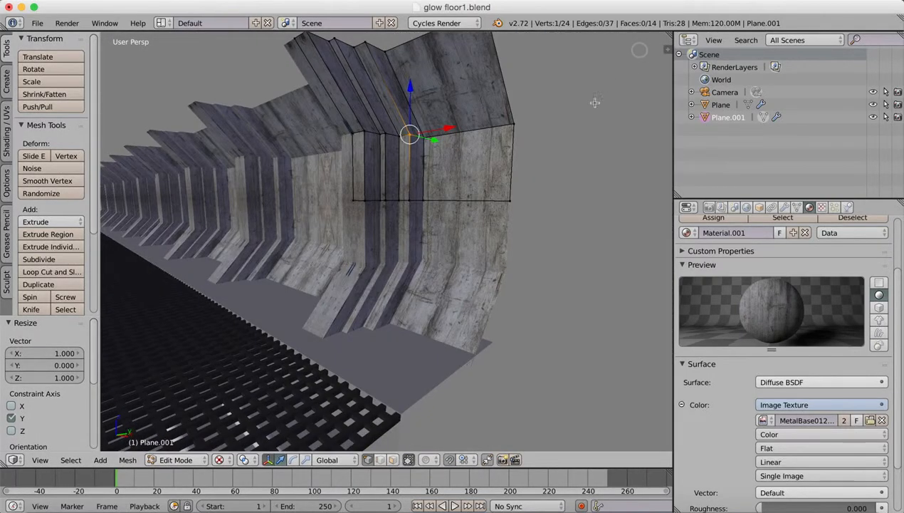
middle_click_drag(464, 249, 430, 224)
left_click(221, 460)
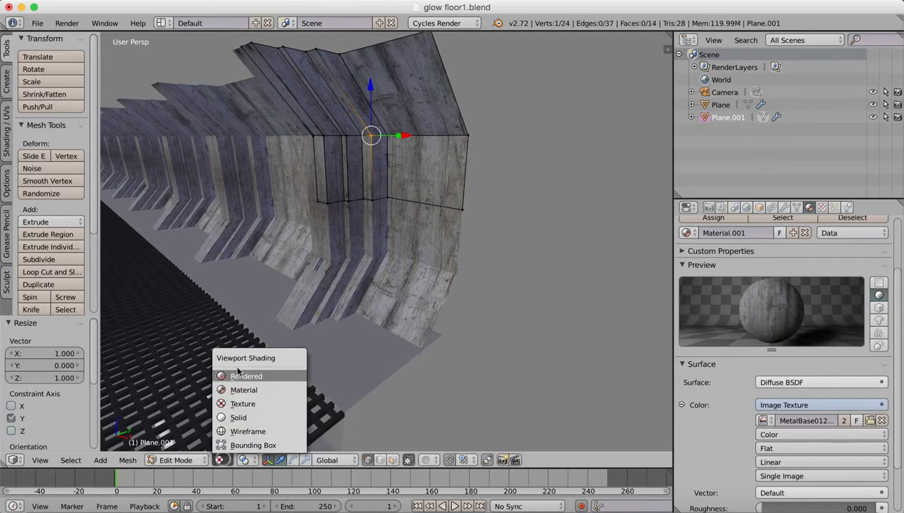
left_click(239, 377)
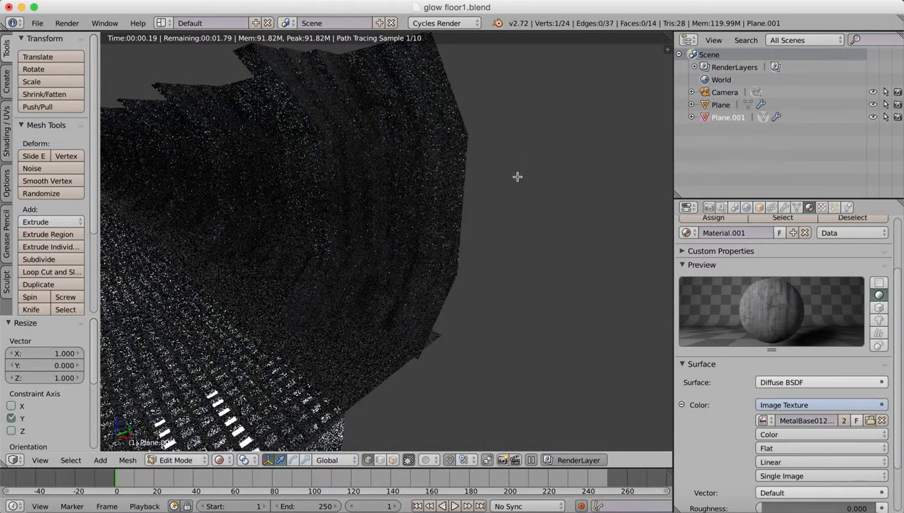
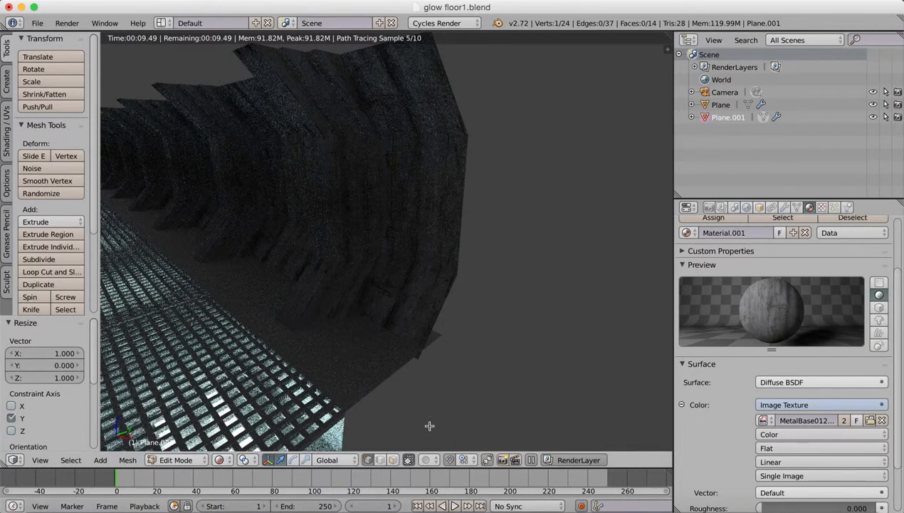
Return the wall to Object Mode and set the viewport shading to Solid.
left_click(171, 459)
left_click(181, 445)
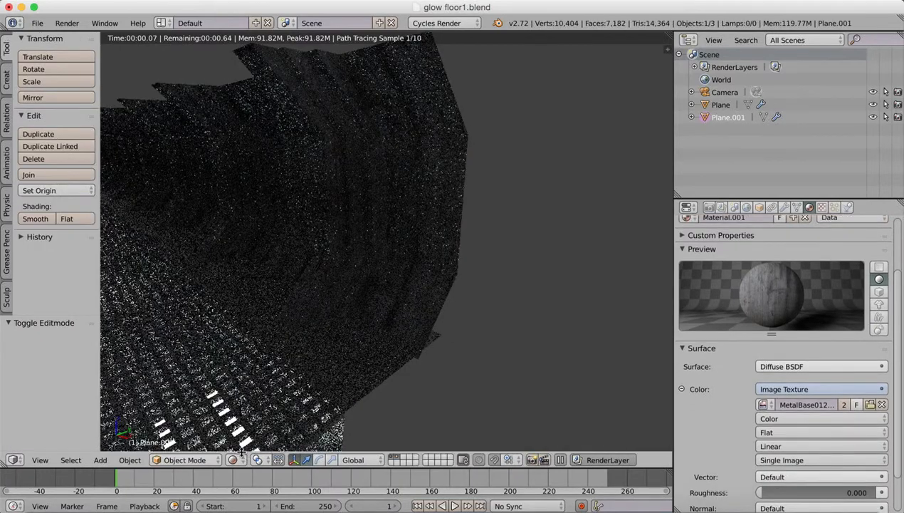
left_click(233, 462)
left_click(255, 371)
left_click(235, 462)
left_click(254, 413)
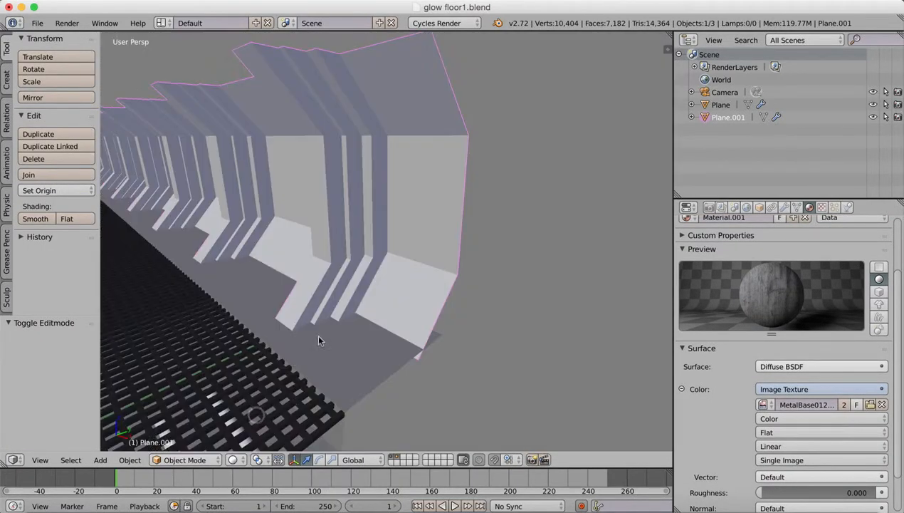
Change the emission colour of the floor's white light material from pale blue to pure white at full brightness.
right_click(298, 378)
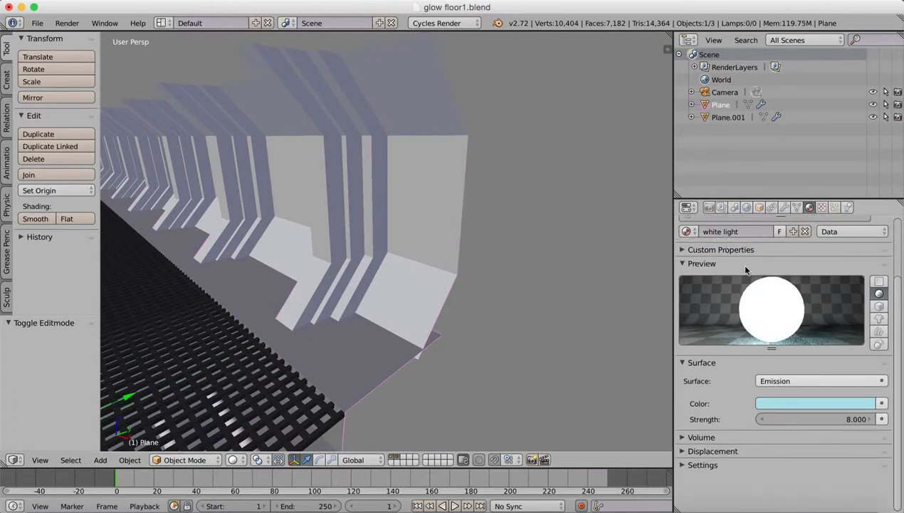
left_click(780, 404)
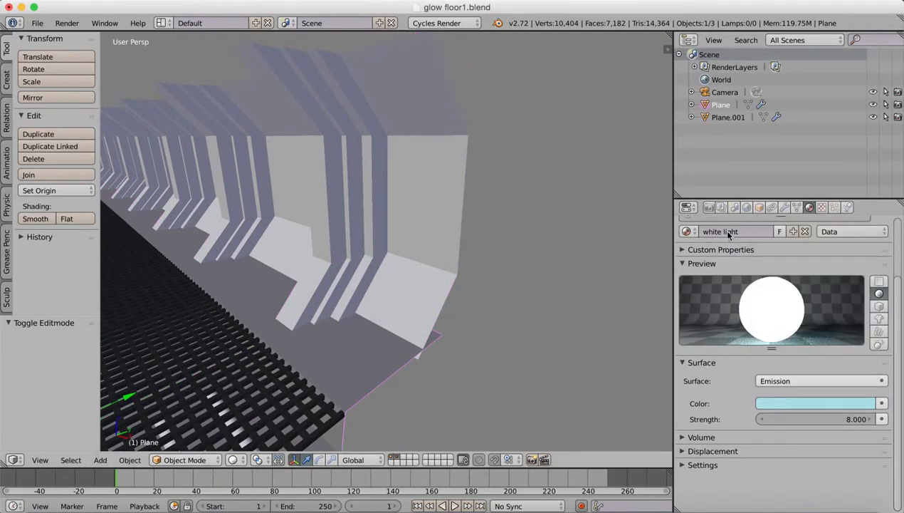
left_click(764, 404)
left_click_drag(866, 233, 864, 194)
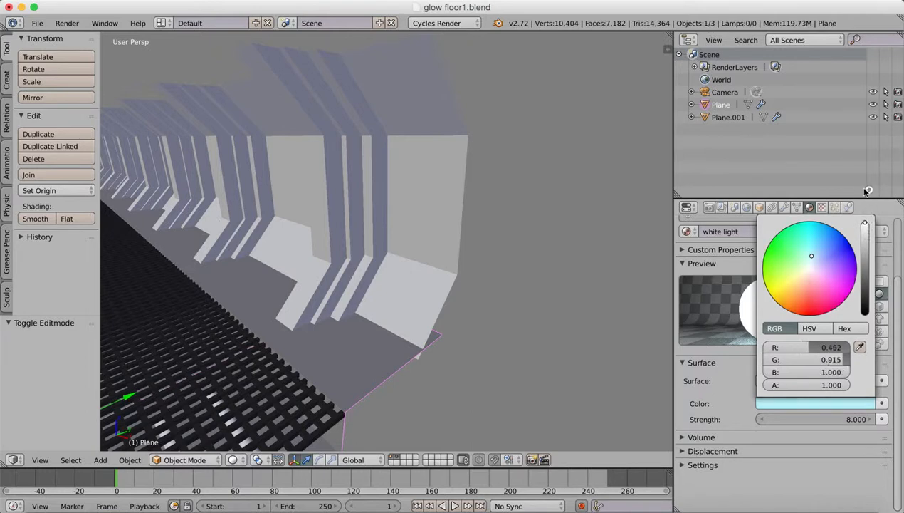
left_click_drag(890, 347, 889, 344)
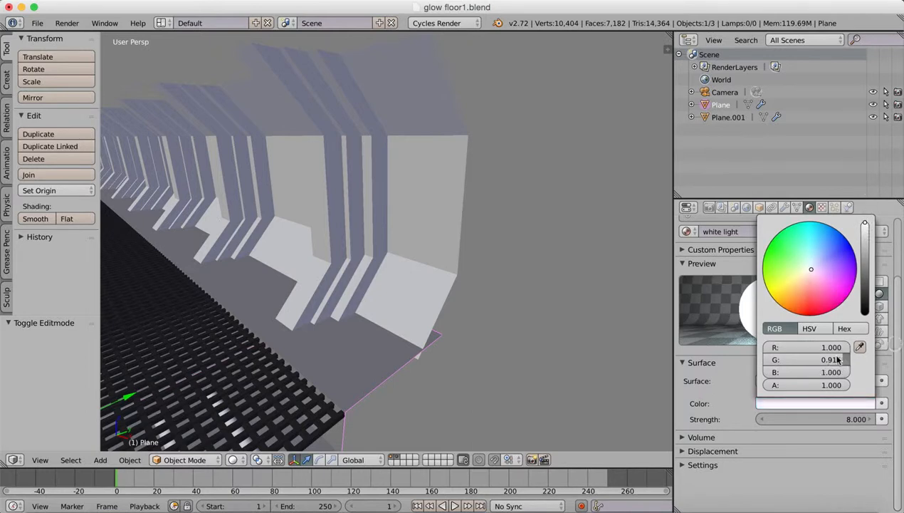
left_click_drag(838, 359, 870, 353)
left_click(776, 464)
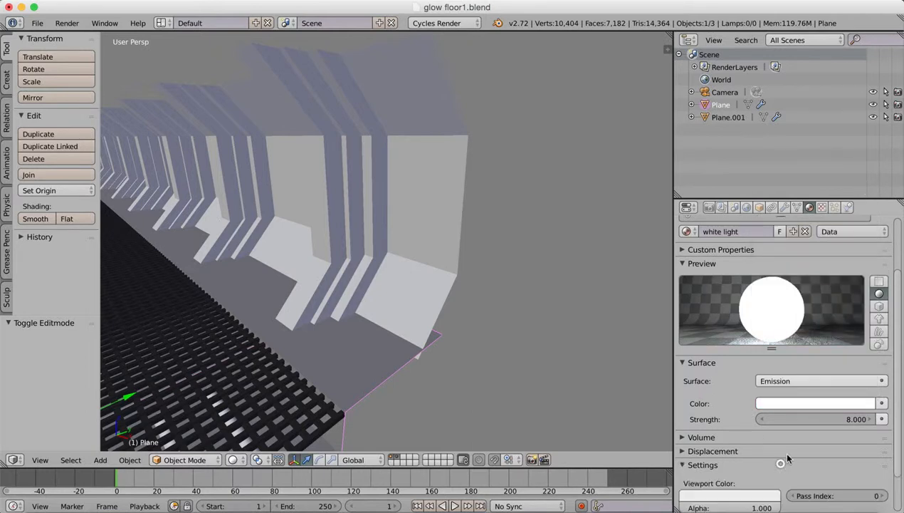
Set the white light material's emission strength to 8.2 and make structure grey the floor's active material slot.
scroll(898, 315, "down", 2)
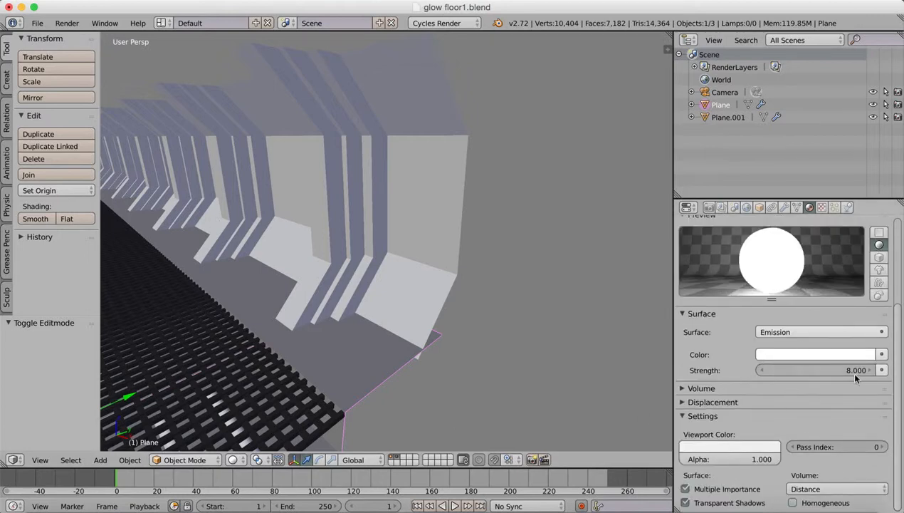
left_click_drag(855, 371, 833, 376)
scroll(897, 327, "up", 5)
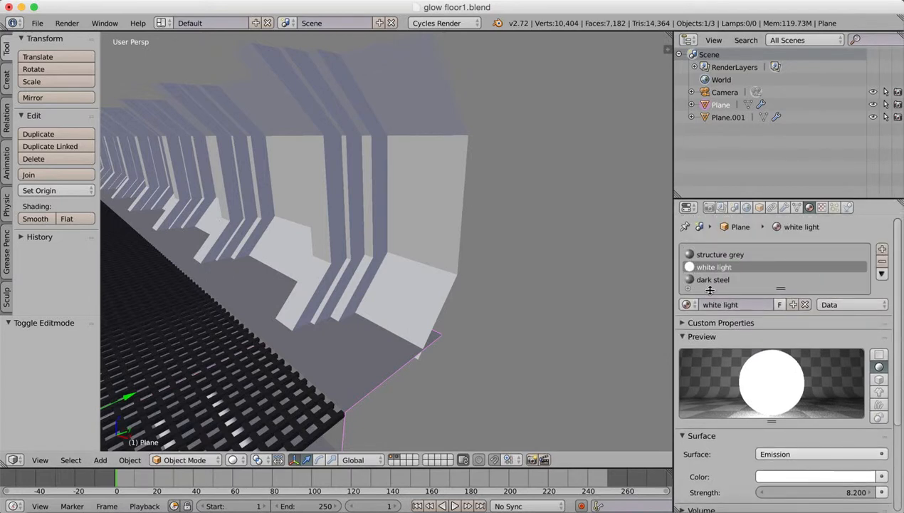
left_click(712, 280)
left_click(729, 255)
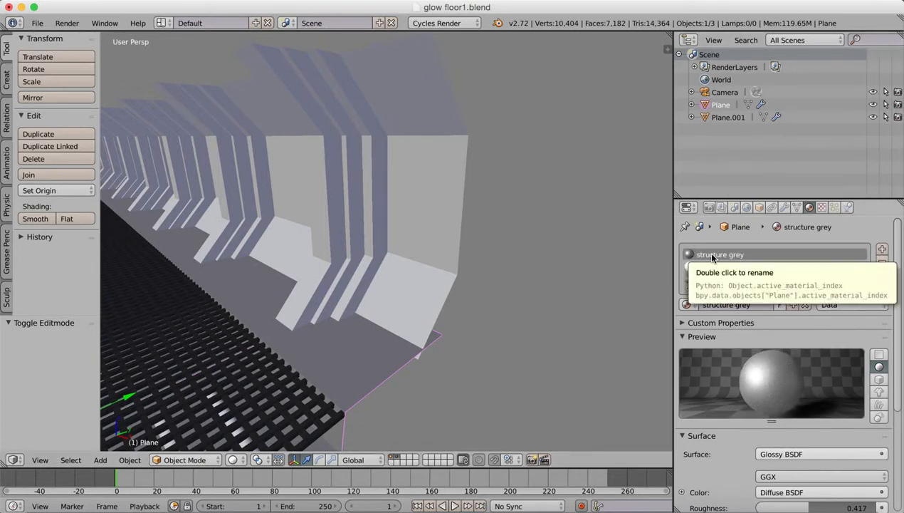
Rename the wall's material to metalTexture.
right_click(400, 254)
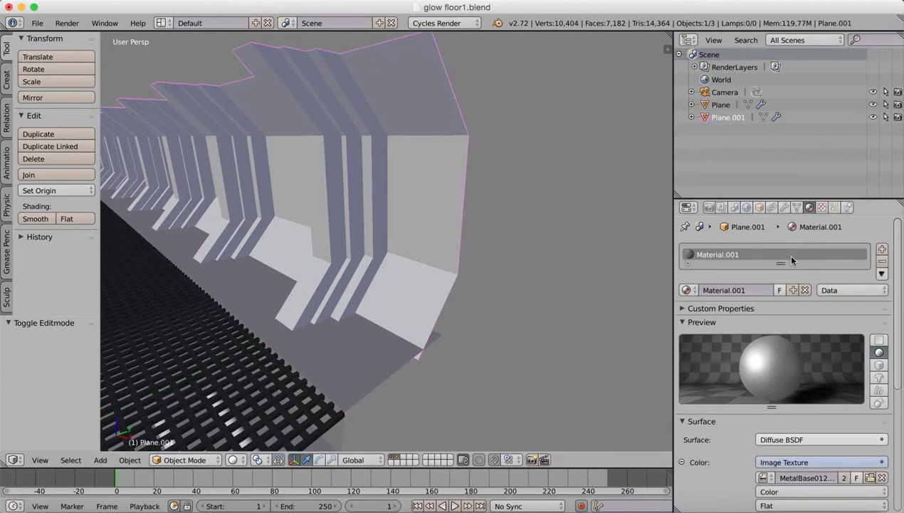
left_click(719, 292)
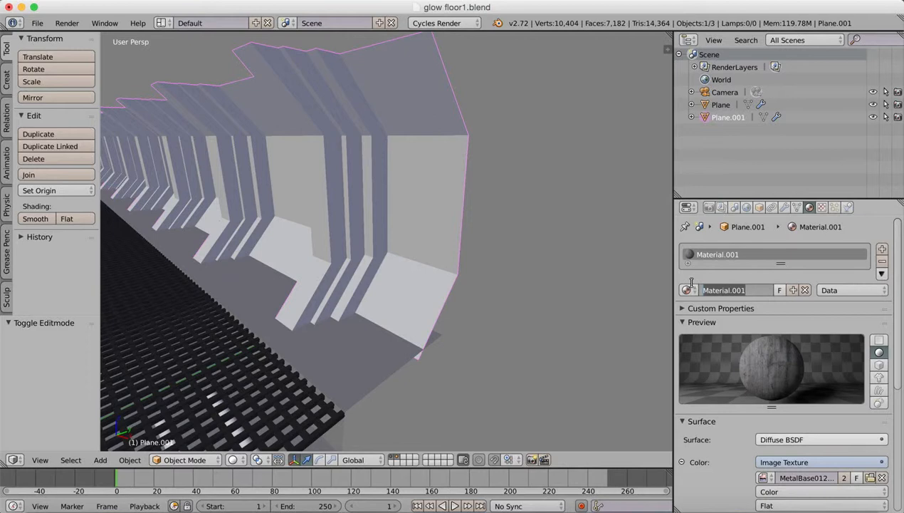
type("met")
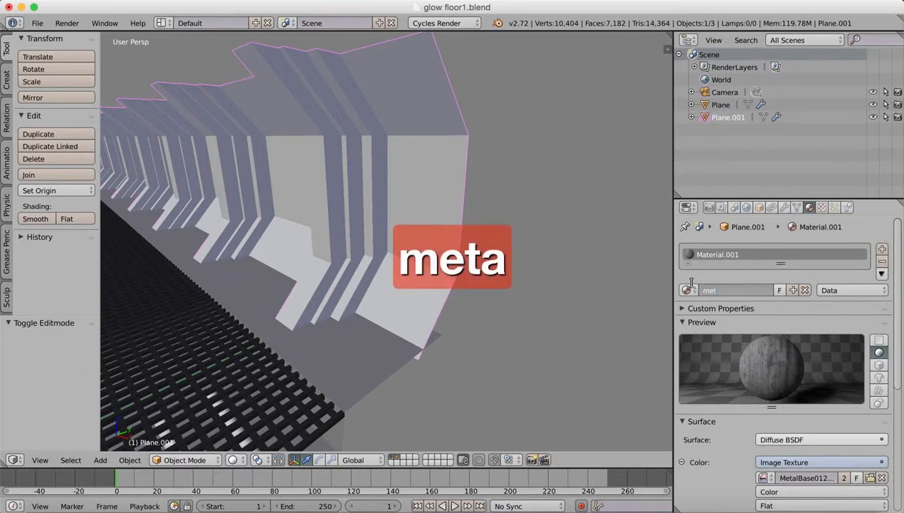
type("alTextre")
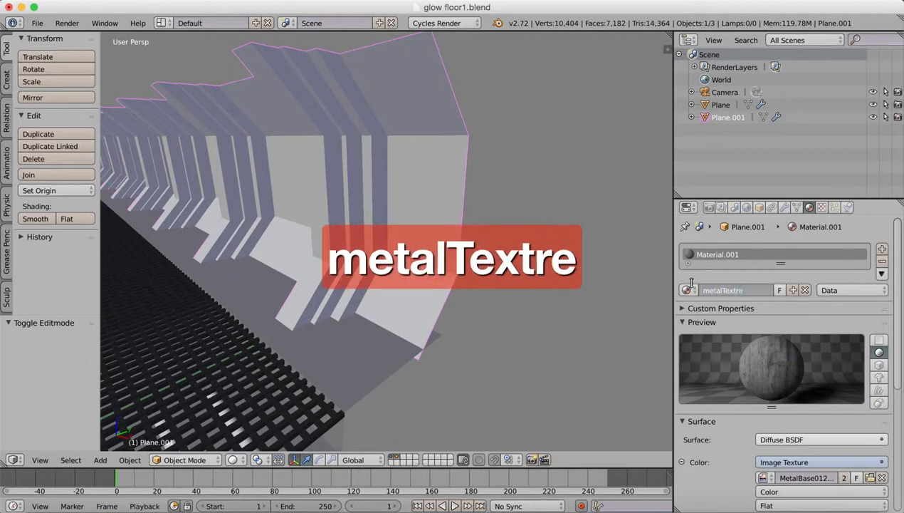
type("ure")
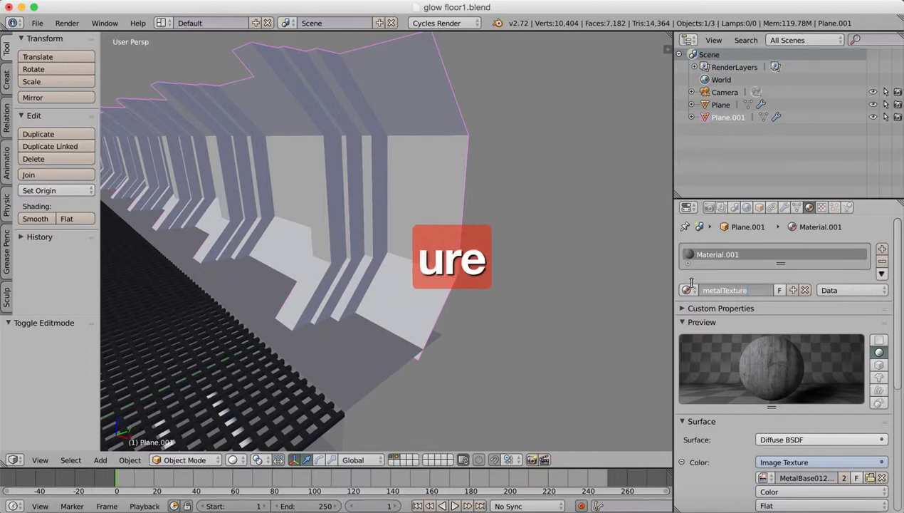
key("Return")
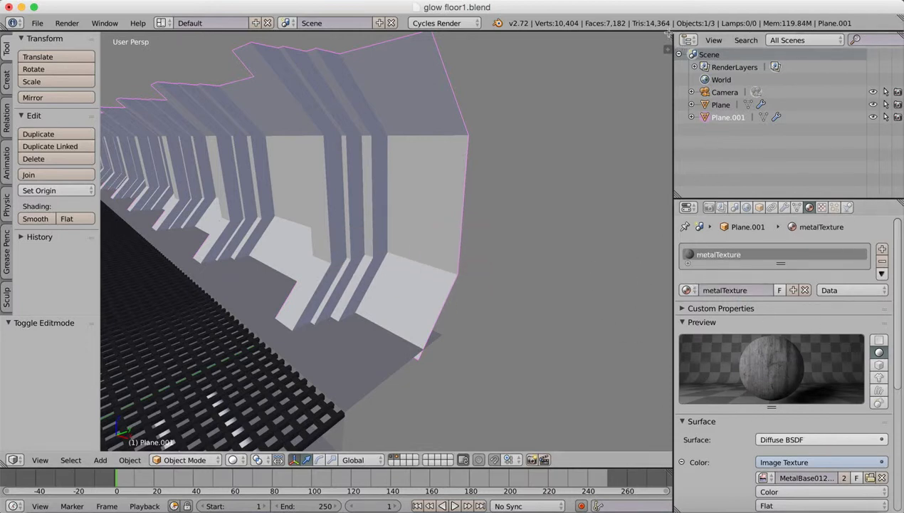
Split the 3D view vertically, turn the new area into a Node Editor and widen it.
left_click_drag(655, 39, 493, 43)
left_click(506, 460)
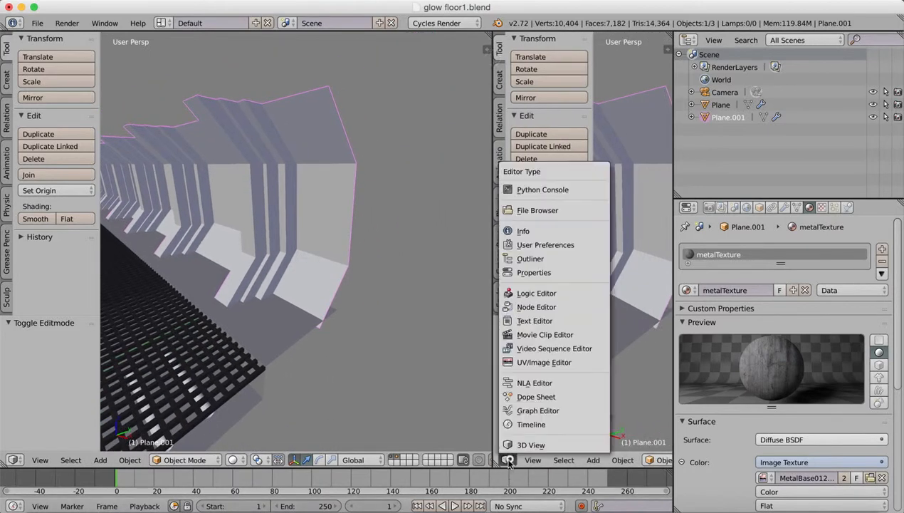
left_click(539, 307)
left_click_drag(561, 130, 722, 130)
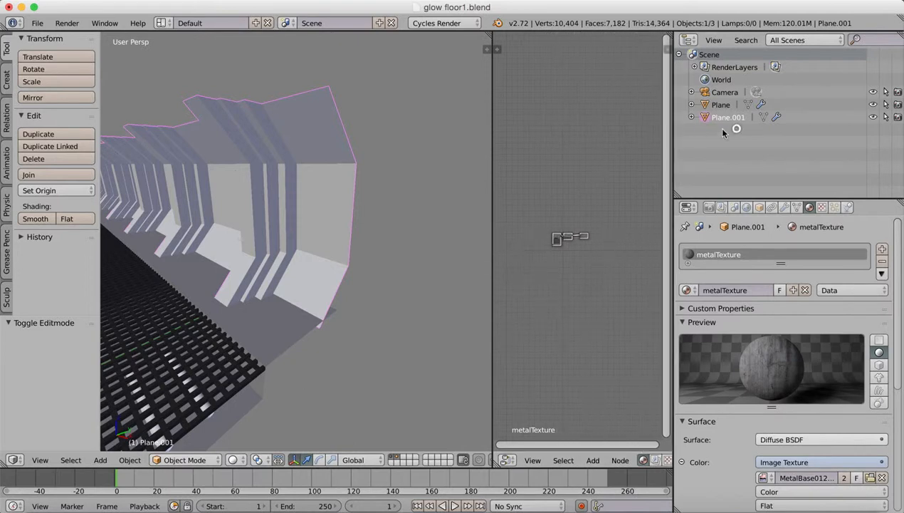
left_click_drag(492, 153, 422, 155)
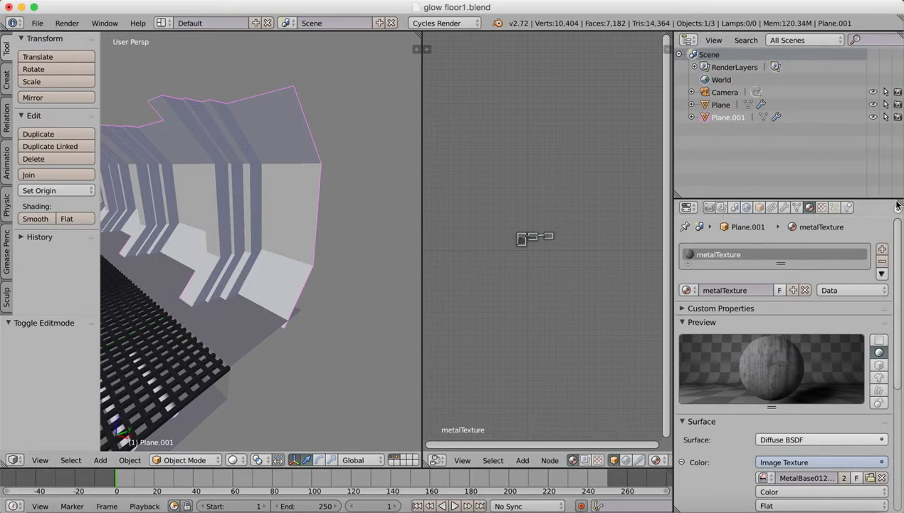
Turn off the viewport display of the wall's Mirror and Array modifiers so that only one wall section is shown.
left_click(784, 207)
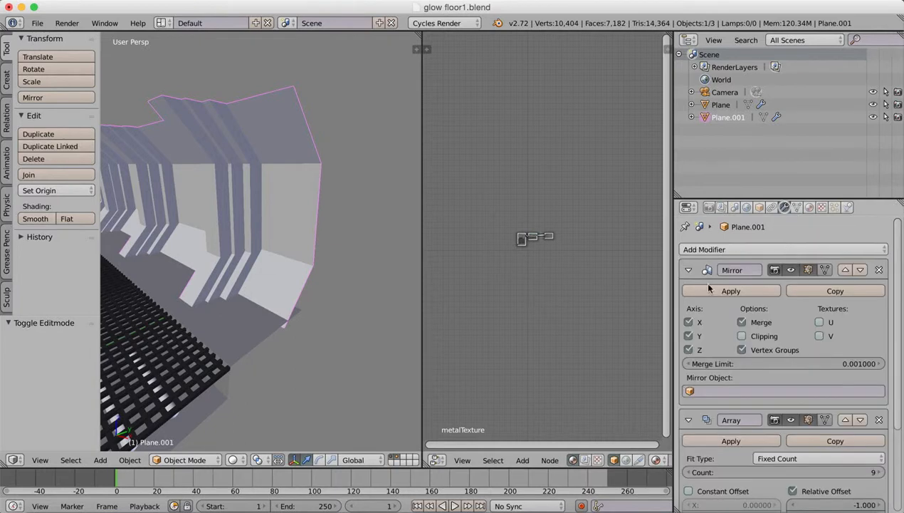
left_click(787, 270)
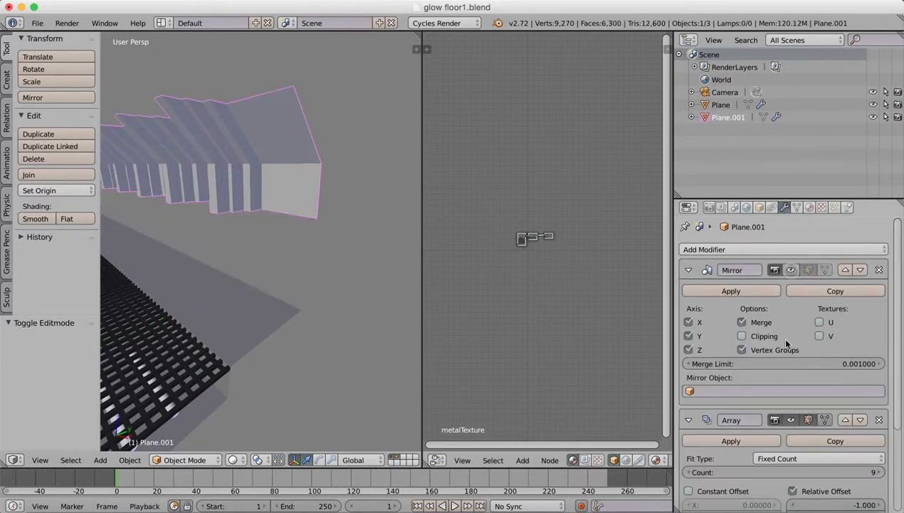
left_click(788, 420)
left_click(776, 422)
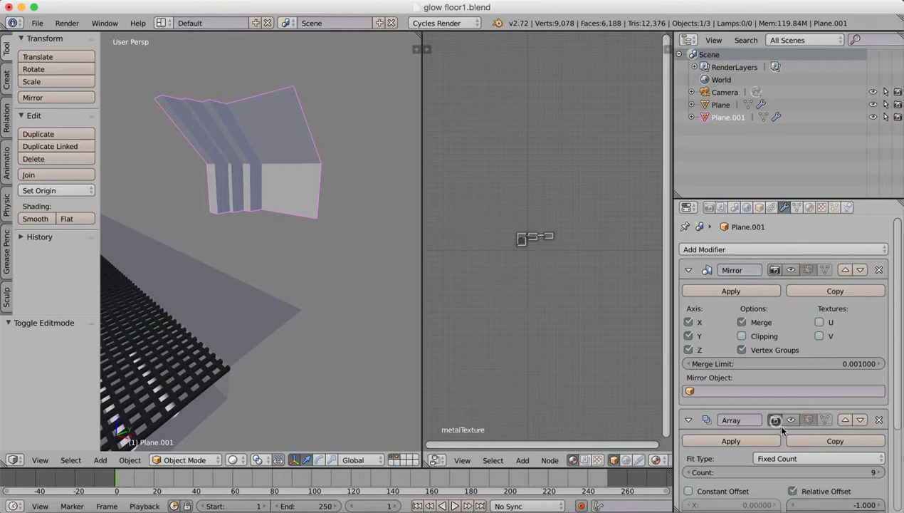
Turn off the viewport display of the floor's Array modifier and hide the floor object in the scene.
right_click(269, 306)
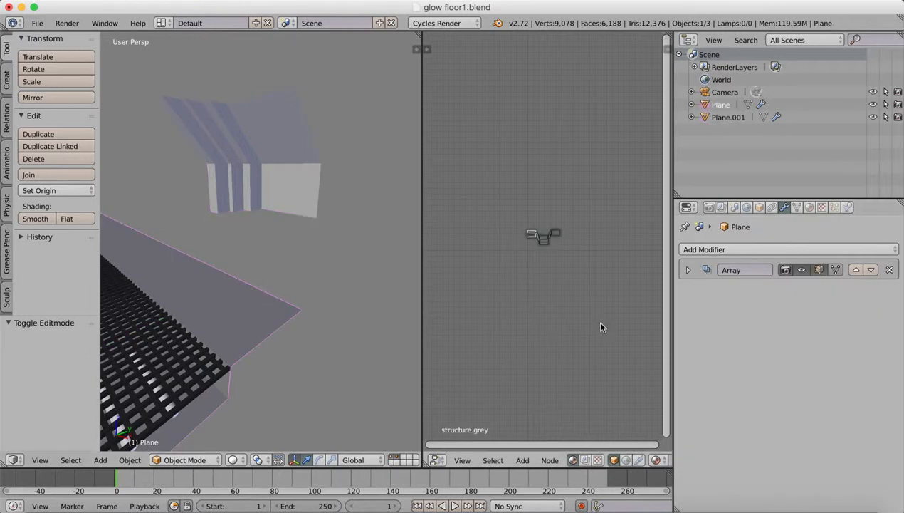
key("h")
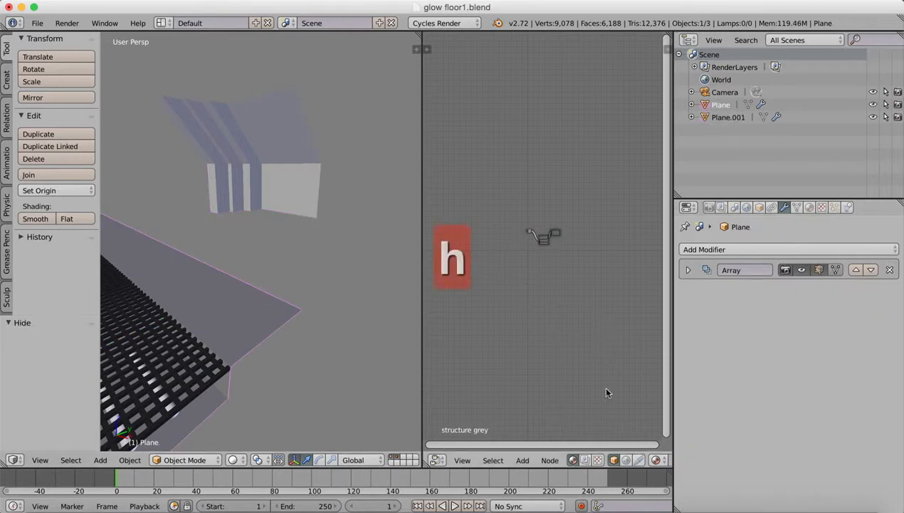
left_click(801, 270)
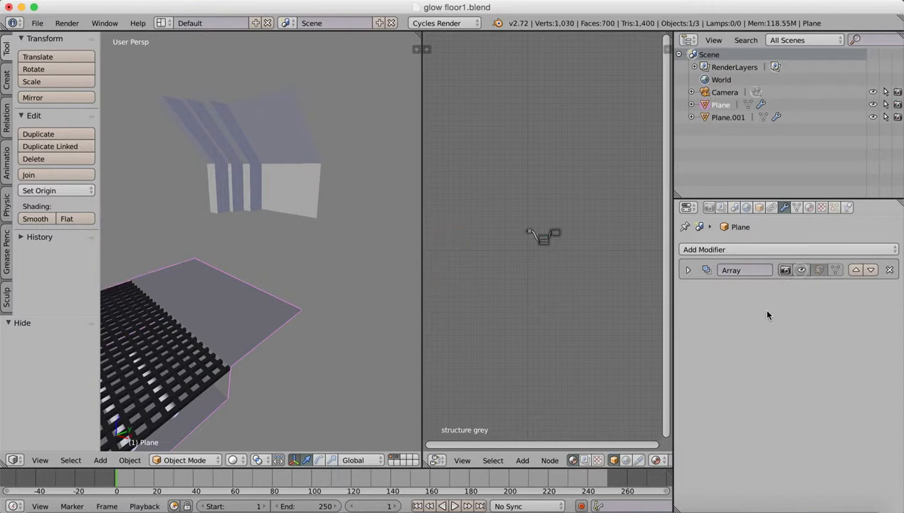
left_click(801, 271)
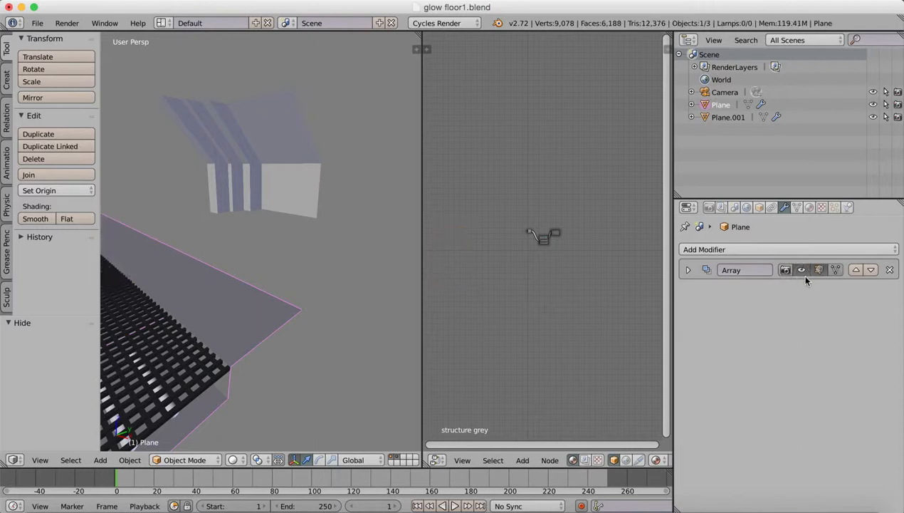
left_click(803, 271)
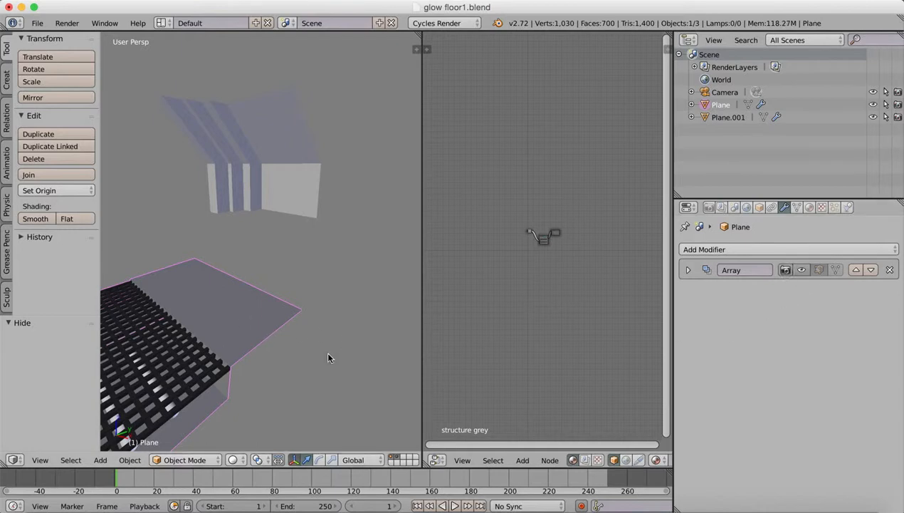
left_click(873, 105)
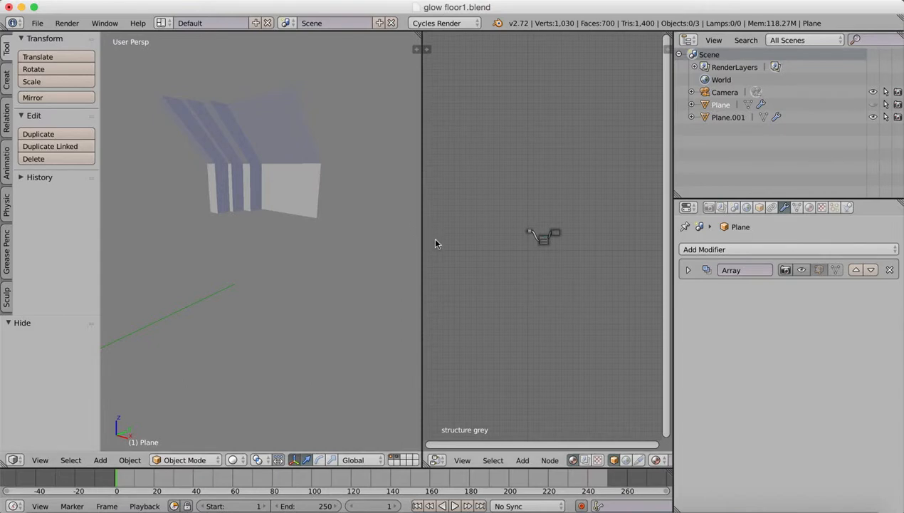
Add a plane mesh at the 3D cursor, below the single wall section.
scroll(431, 244, "up", 1)
scroll(435, 248, "up", 1)
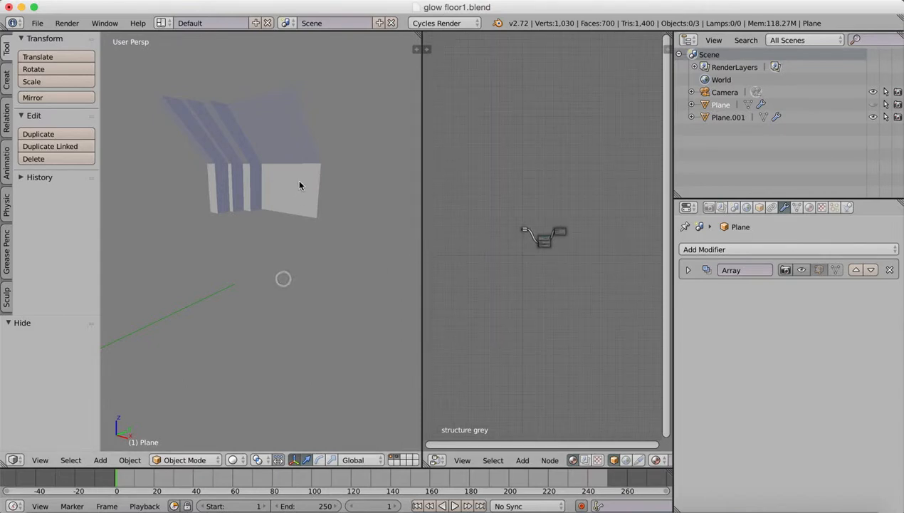
scroll(302, 184, "up", 6)
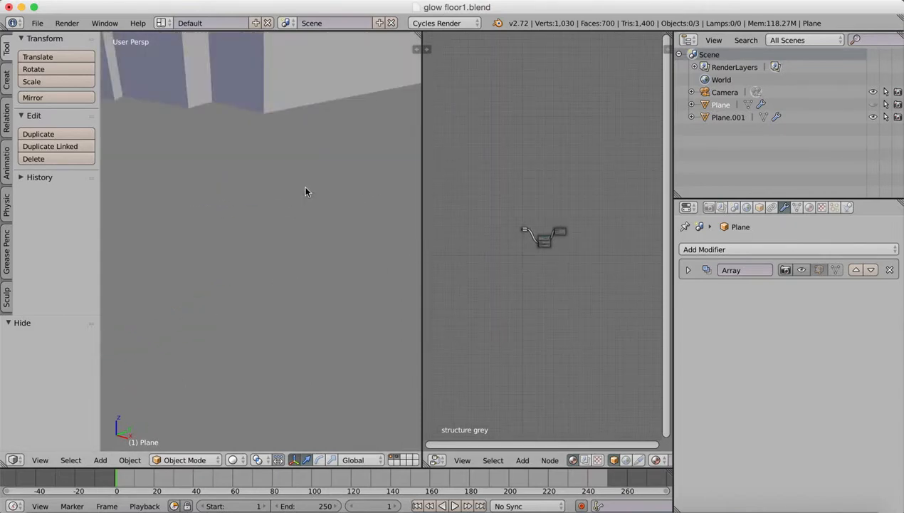
scroll(305, 191, "down", 6)
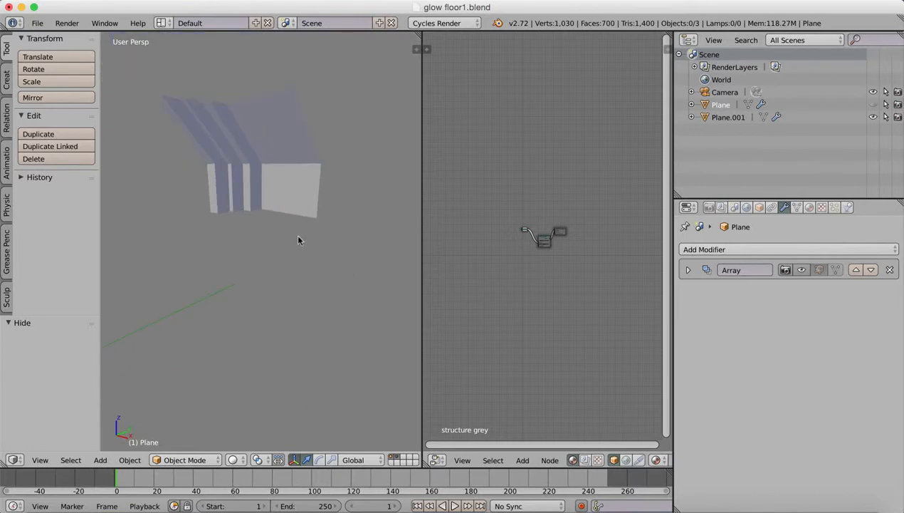
middle_click_drag(298, 238, 318, 279)
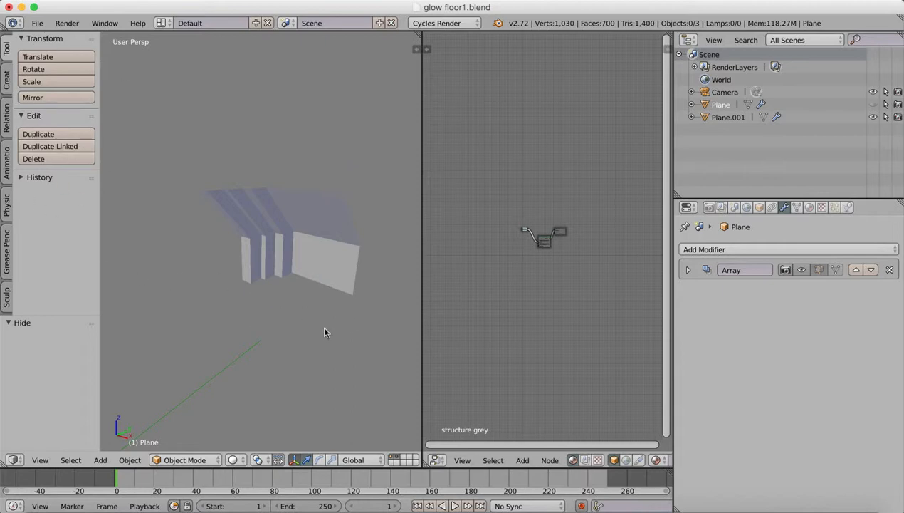
scroll(324, 332, "down", 5)
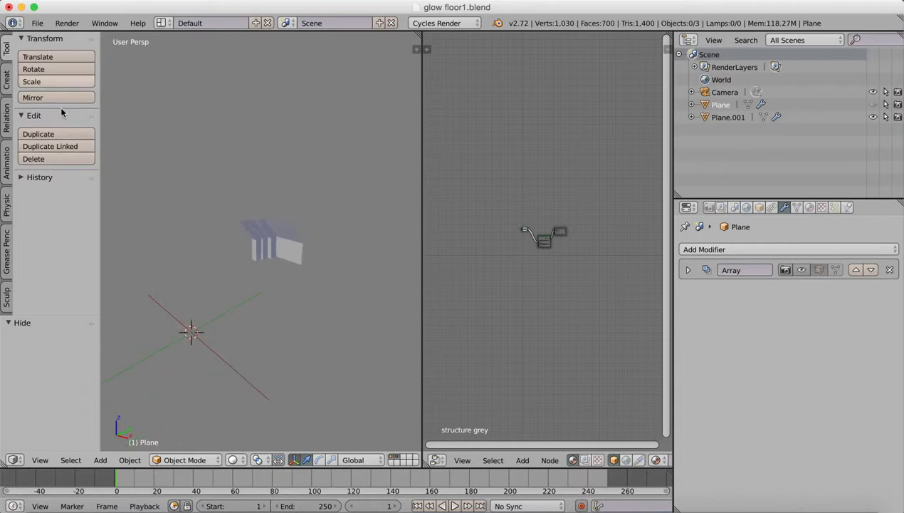
left_click(6, 77)
left_click(51, 69)
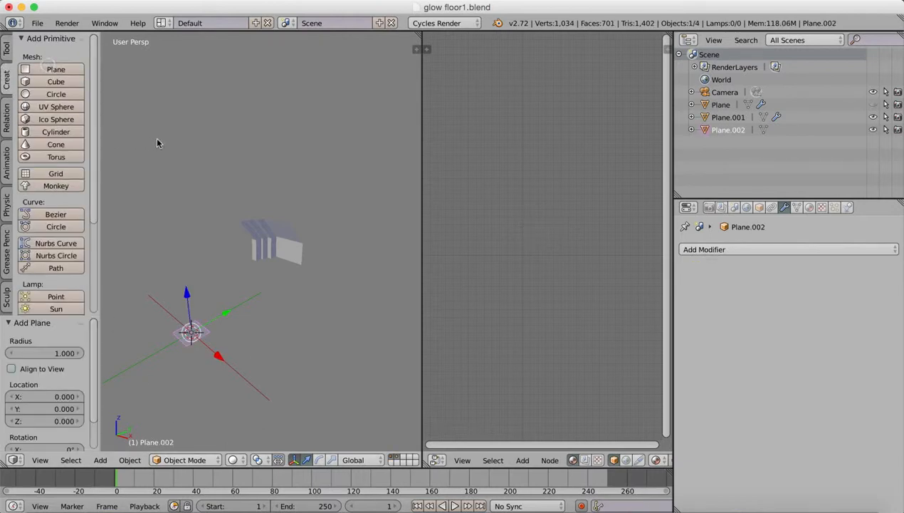
Raise the new plane about 7.67 units along Z and shift it about 0.66 in X and 0.59 in Y beside the wall section.
left_click_drag(190, 297, 179, 226)
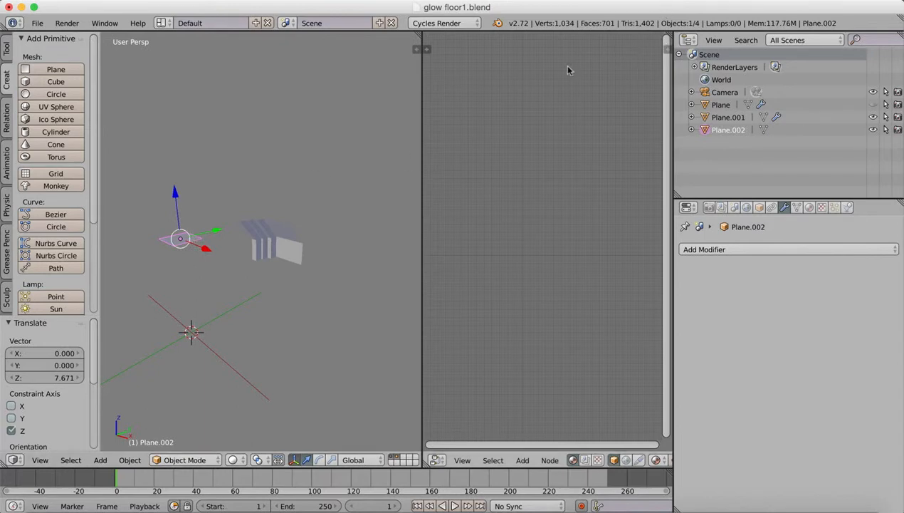
key("g")
left_click(411, 51)
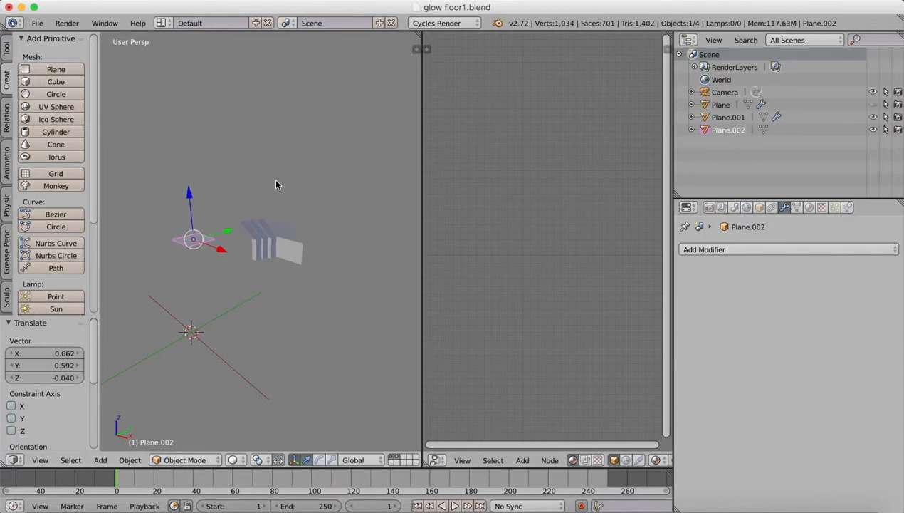
Rotate the new plane about 91.8° around the global Y axis so that it stands upright beside the wall section.
key("r")
key("x")
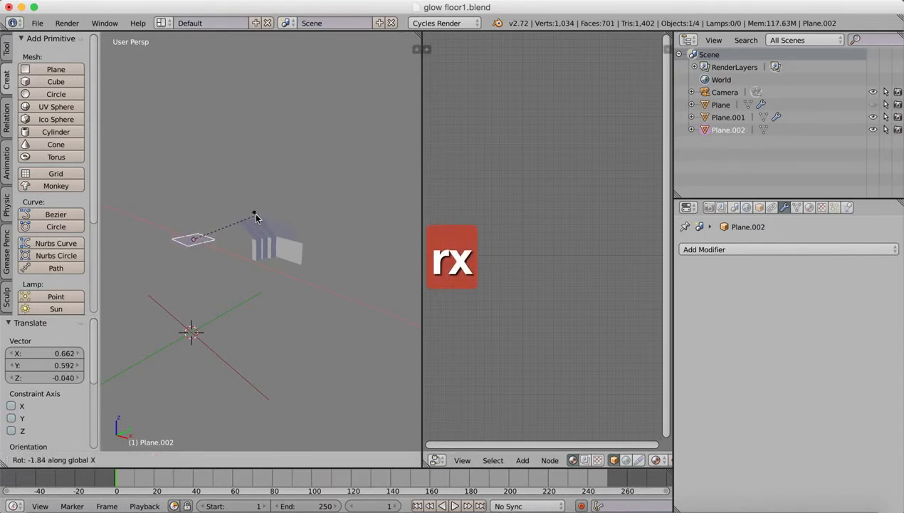
key("y")
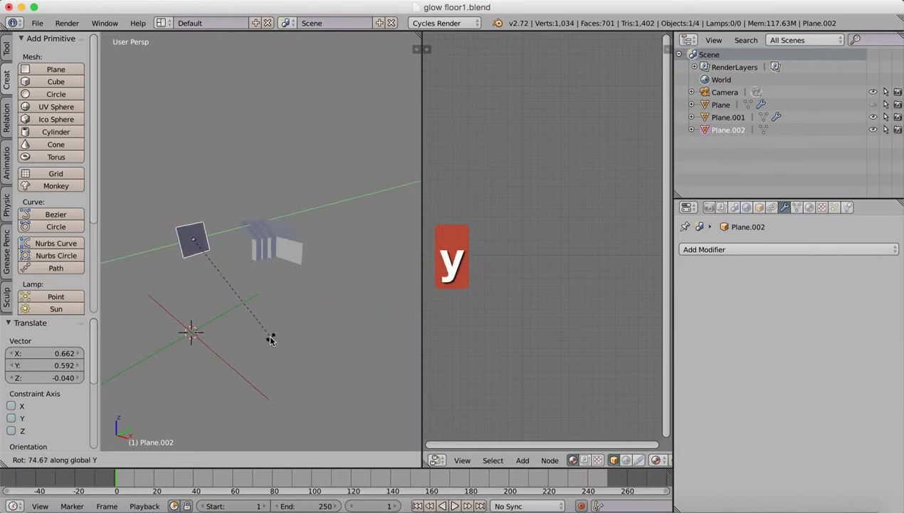
left_click(247, 378)
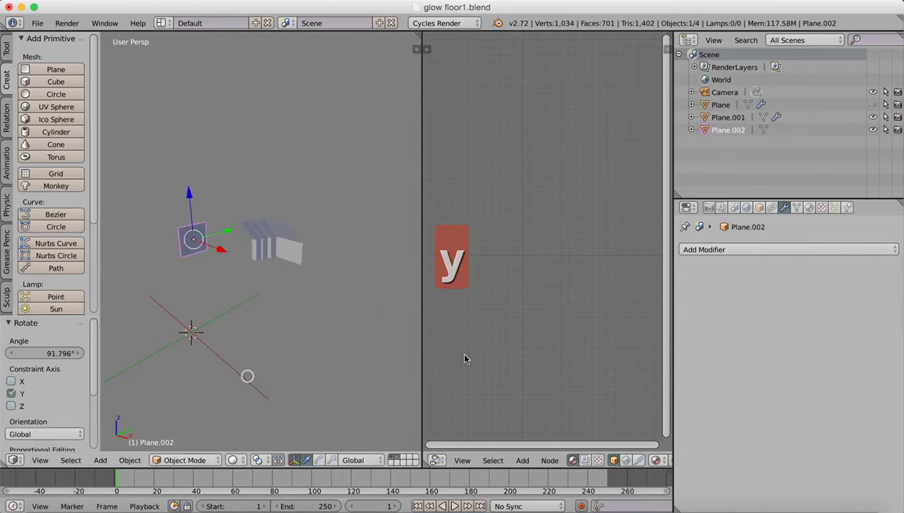
Give the upright plane a material and assign the existing "white light" emission material to it.
left_click(809, 207)
left_click(704, 290)
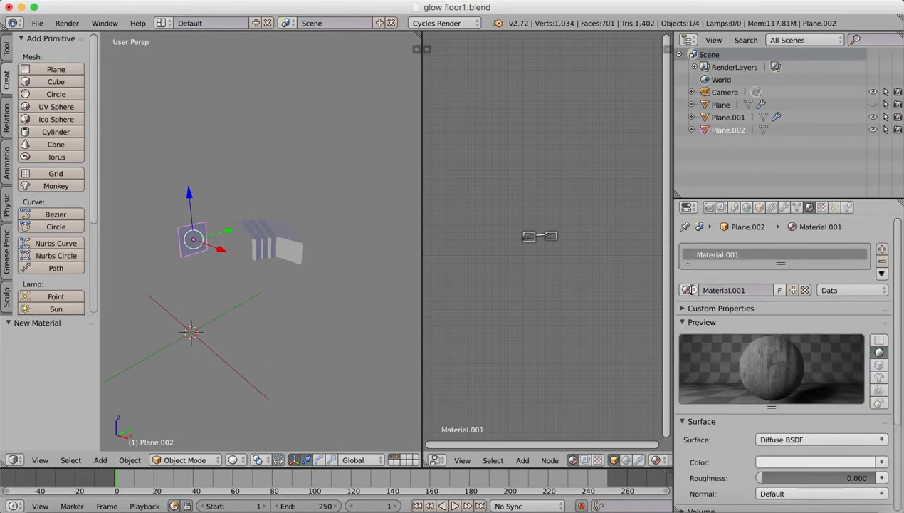
left_click(688, 290)
left_click(714, 366)
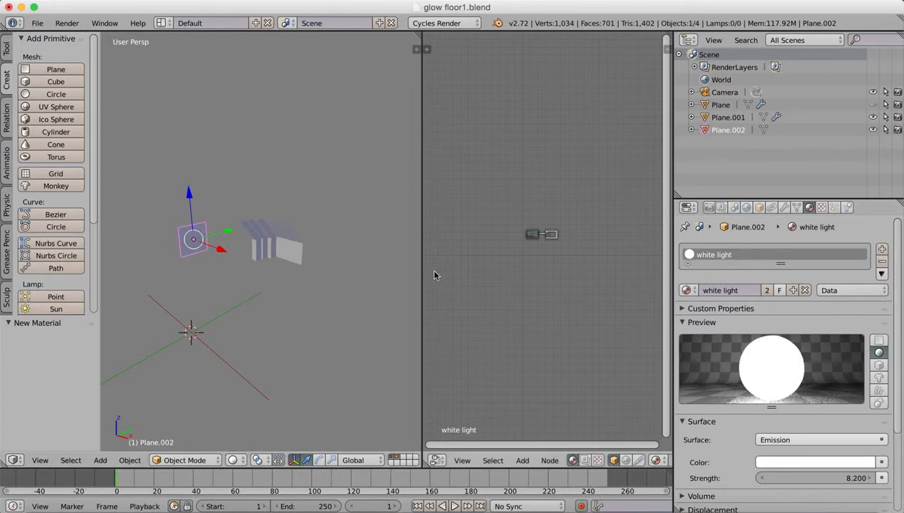
Move the light plane along X by about 2.53 units, and back by about 1.77 units.
right_click(266, 242)
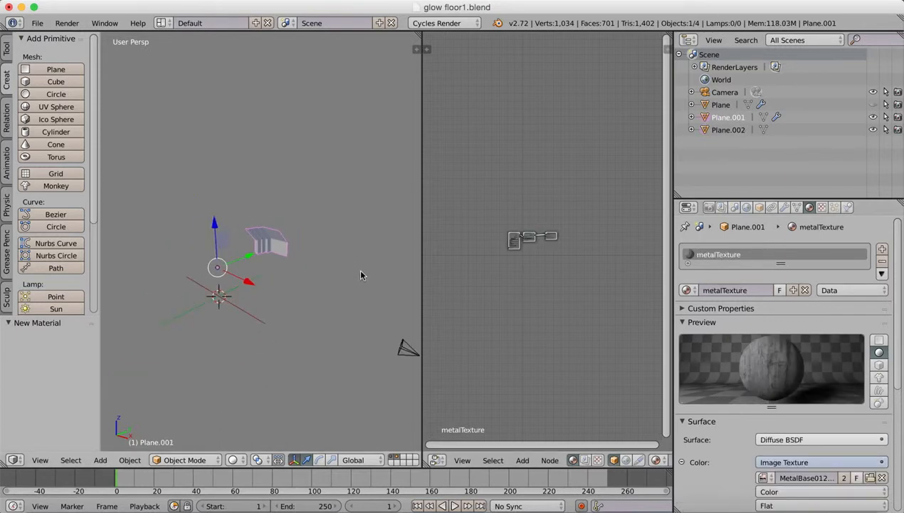
key("KP_Decimal")
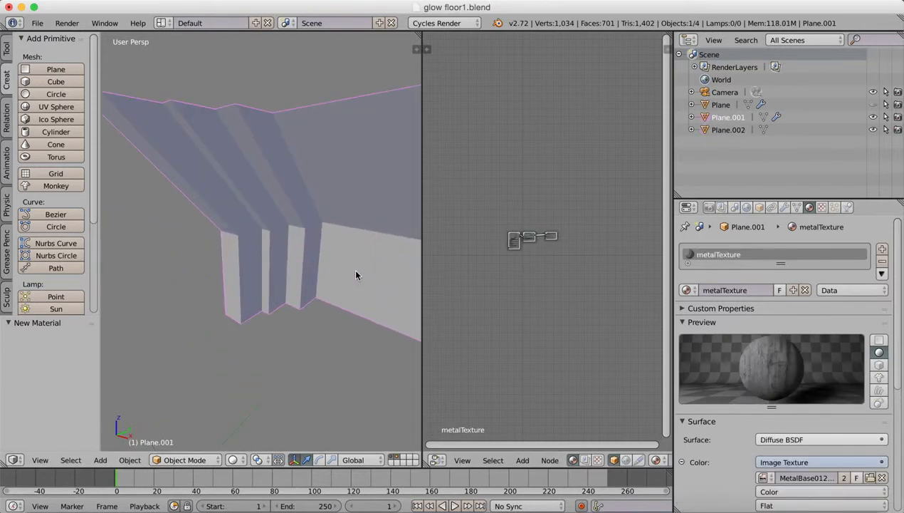
scroll(353, 268, "down", 6)
right_click(158, 230)
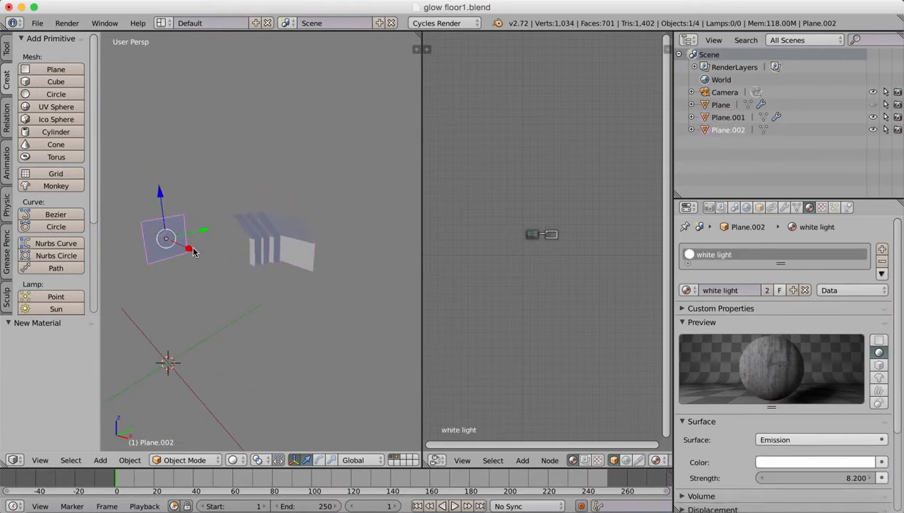
key("g")
key("x")
left_click(260, 242)
left_click_drag(222, 265, 203, 257)
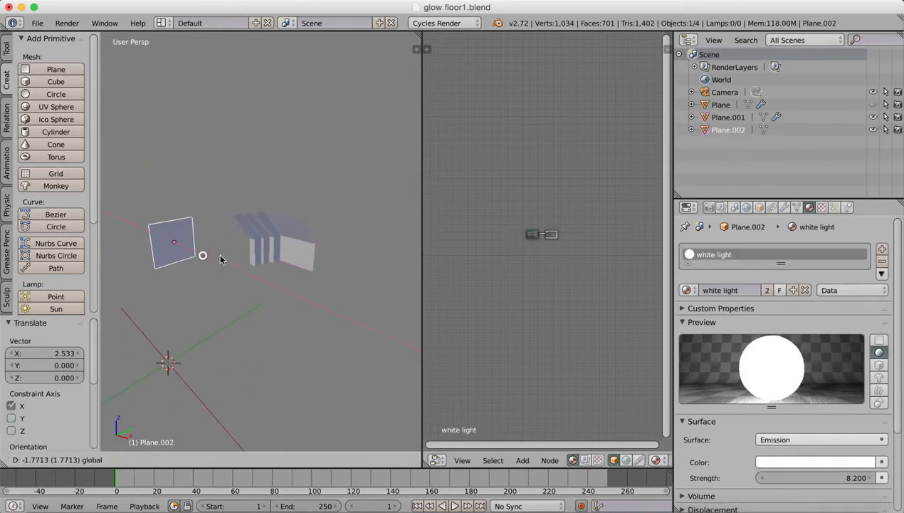
Switch the 3D viewport to Rendered shading to preview the wall section lit by the plane.
scroll(348, 233, "down", 6)
scroll(347, 232, "up", 9)
scroll(323, 254, "up", 3)
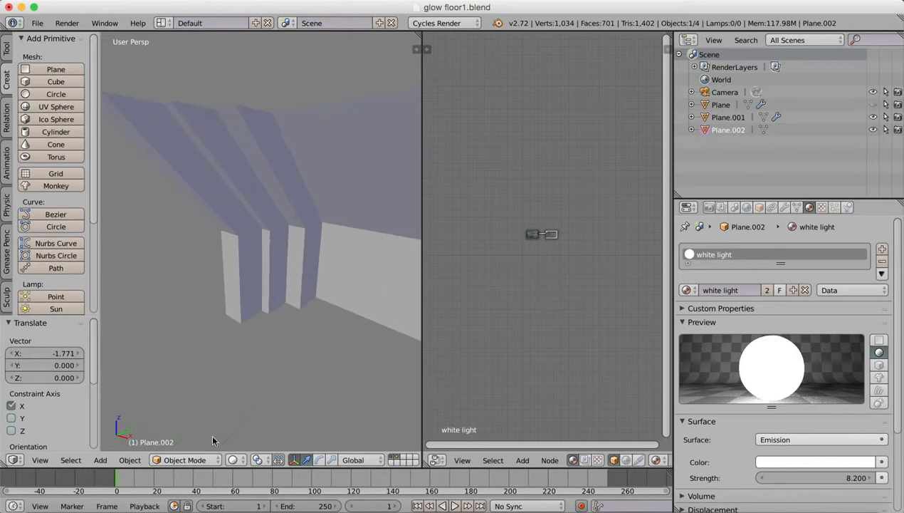
left_click(233, 459)
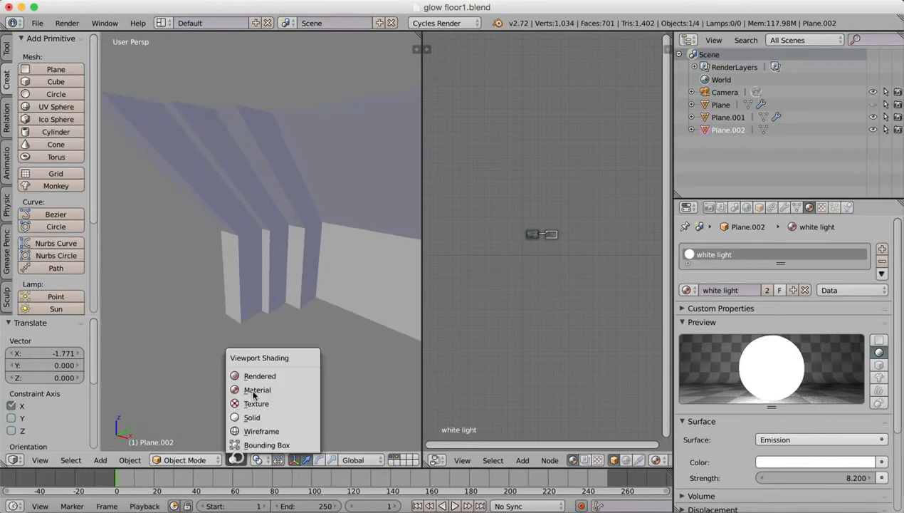
left_click(254, 376)
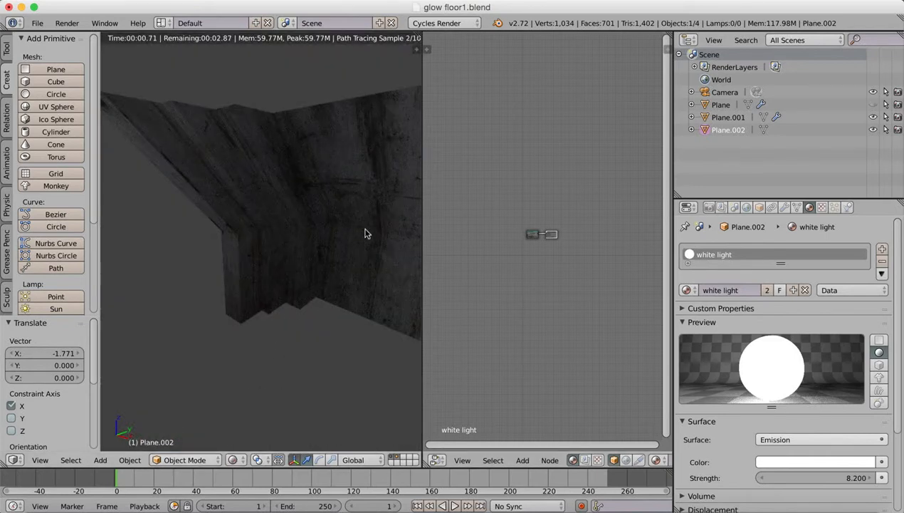
mouse_move(342, 266)
middle_mouse_down()
mouse_move(285, 288)
mouse_move(317, 264)
mouse_move(246, 311)
middle_mouse_up()
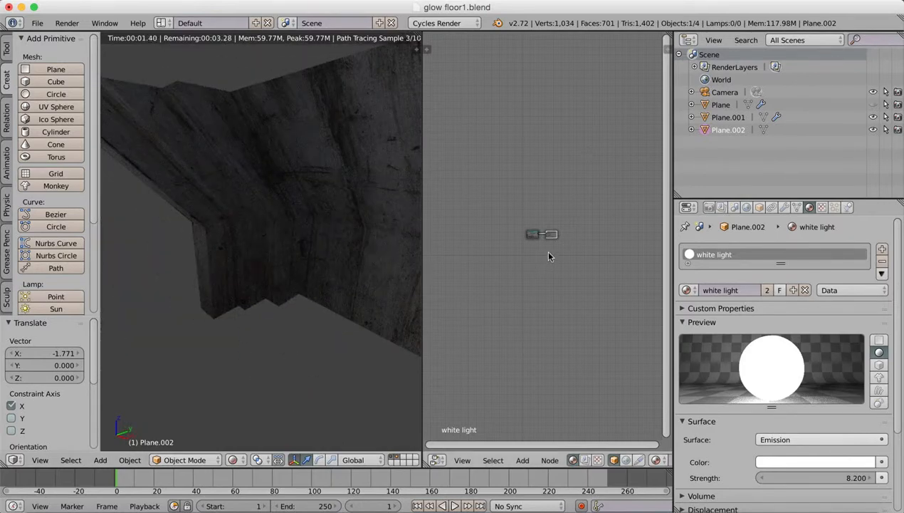
Select the wall section, widen the node editor and spread out its Image Texture, Diffuse BSDF and Material Output nodes.
scroll(554, 235, "up", 6)
scroll(559, 247, "up", 1)
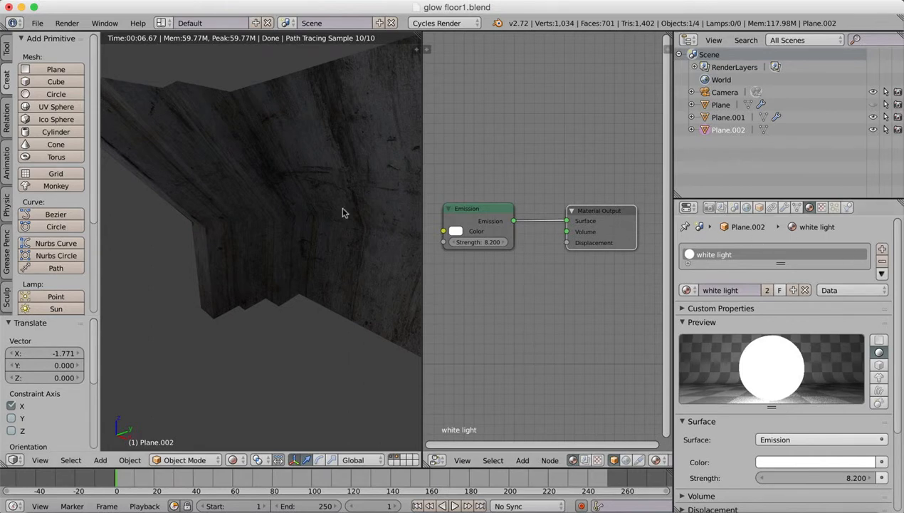
right_click(317, 172)
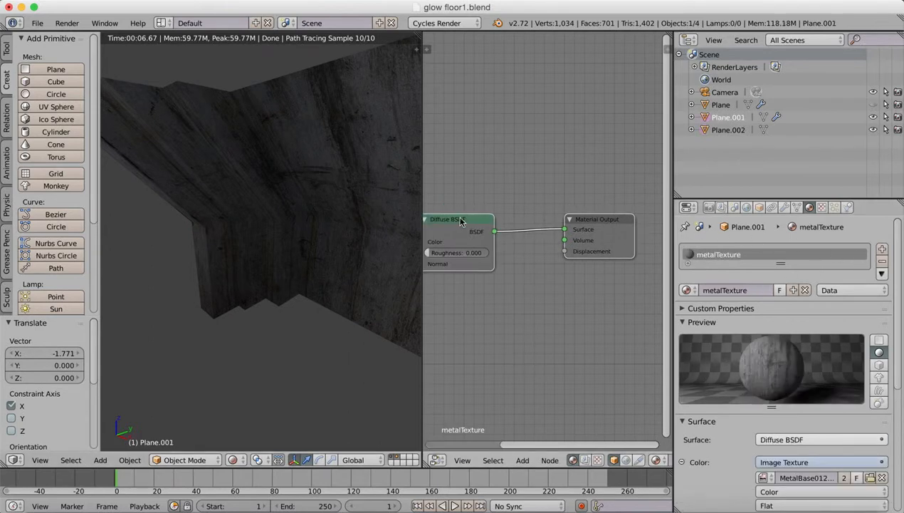
left_click_drag(460, 218, 475, 216)
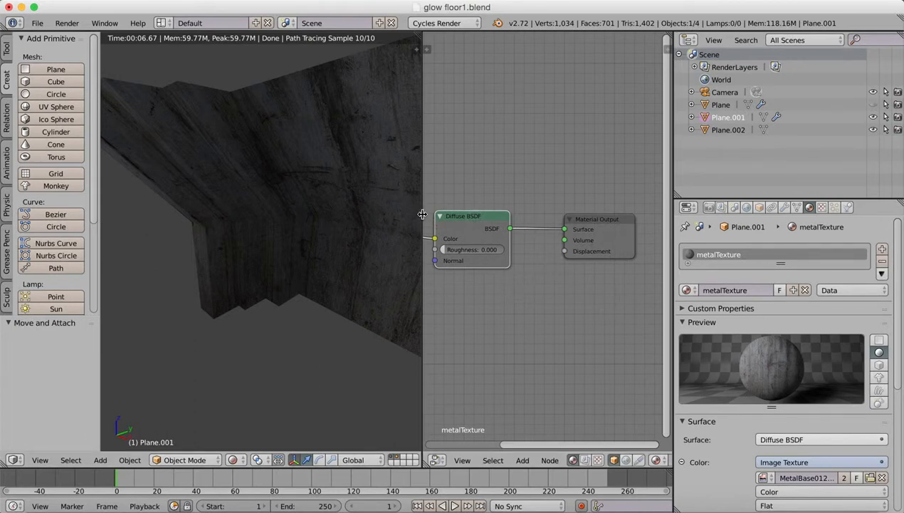
left_click_drag(422, 214, 346, 215)
left_click_drag(563, 218, 586, 211)
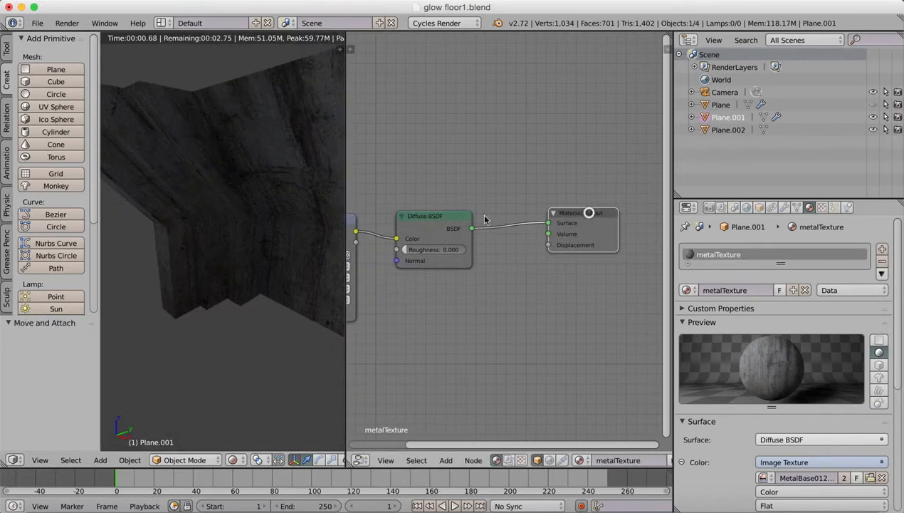
left_click_drag(430, 222, 478, 203)
left_click_drag(352, 219, 412, 206)
left_click_drag(563, 214, 601, 205)
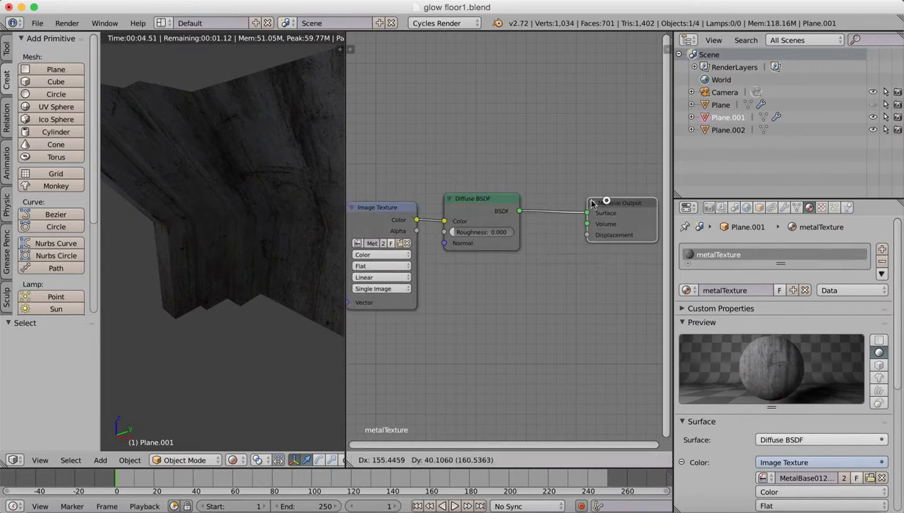
left_click_drag(499, 200, 543, 191)
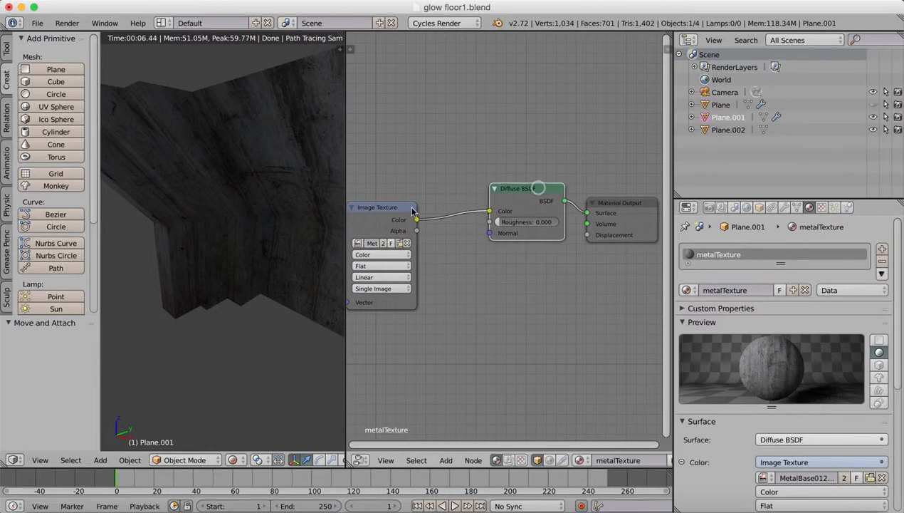
left_click_drag(396, 211, 408, 202)
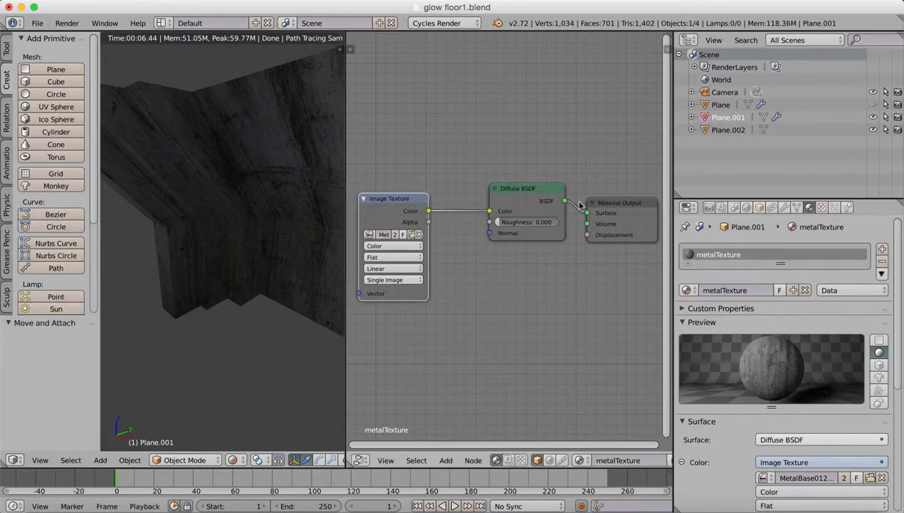
mouse_move(532, 193)
left_mouse_down()
mouse_move(505, 195)
mouse_move(519, 195)
left_mouse_up()
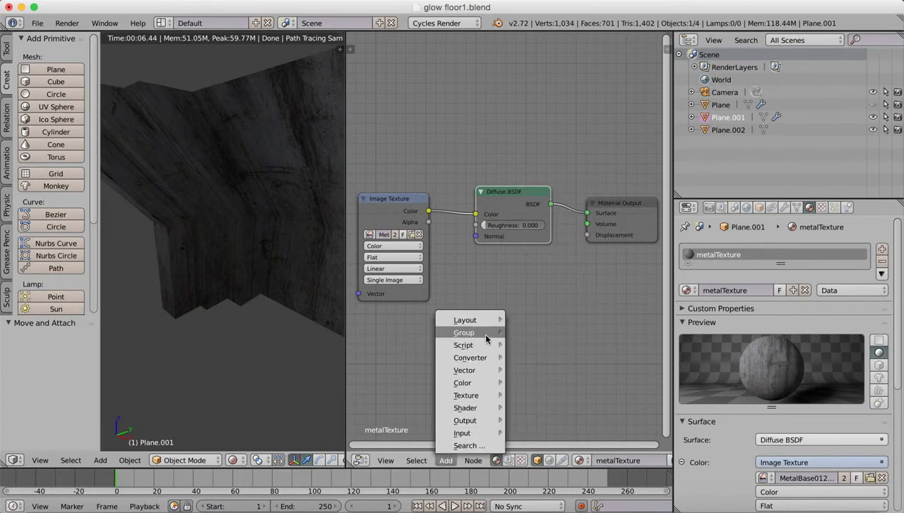
Add a Glossy BSDF below the Diffuse BSDF, feed it the Image Texture color and set its roughness to 0.229.
mouse_move(483, 407)
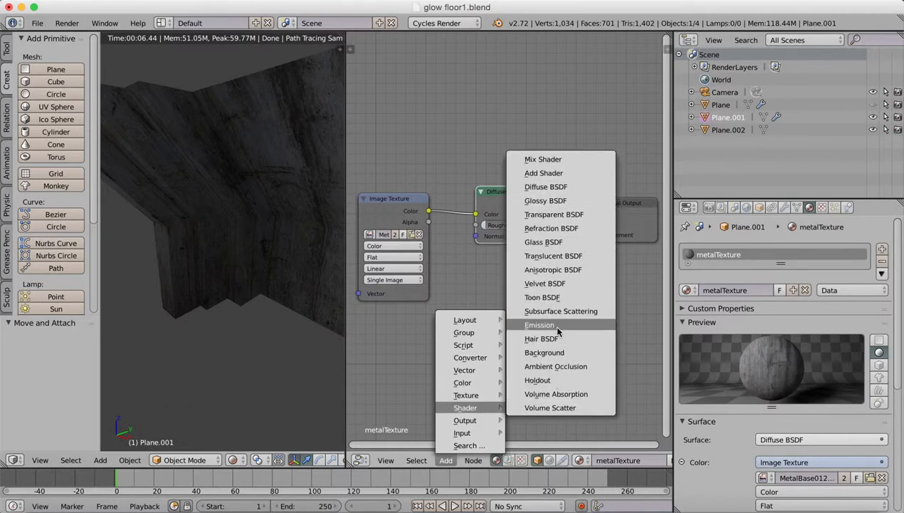
left_click(547, 200)
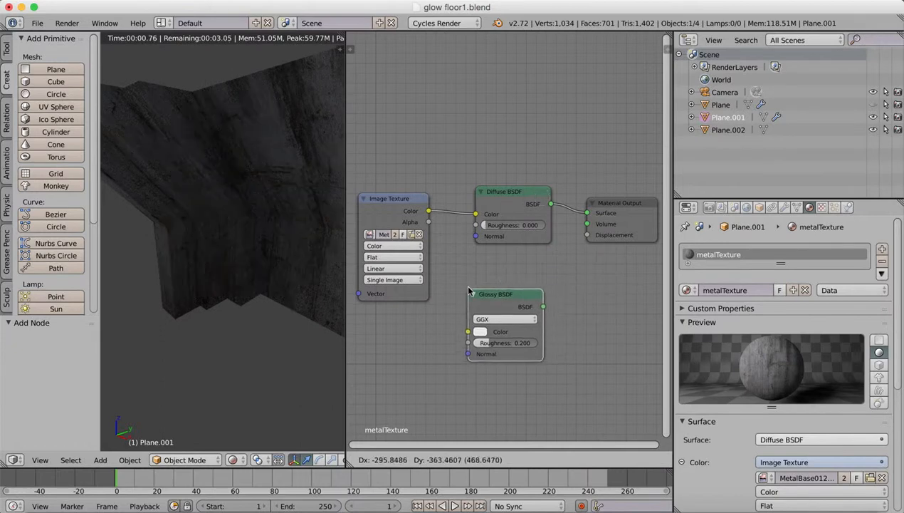
left_click(472, 287)
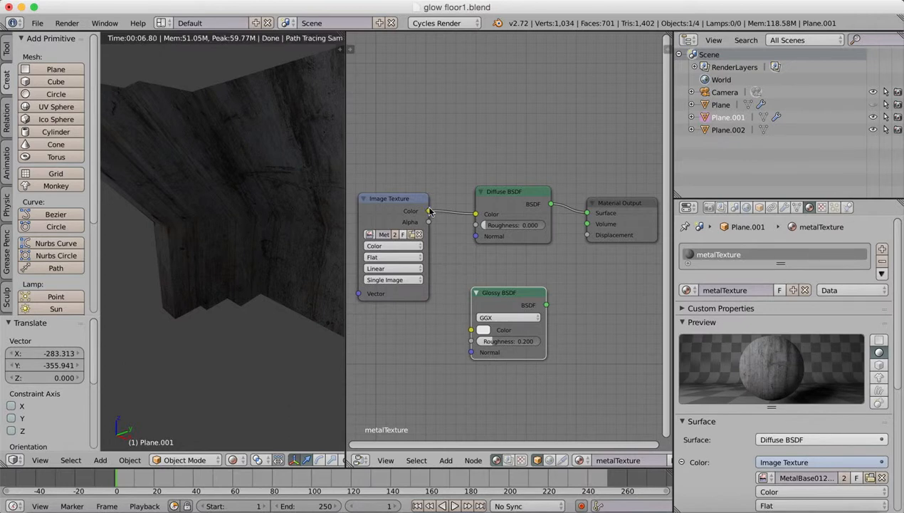
left_click_drag(429, 211, 470, 330)
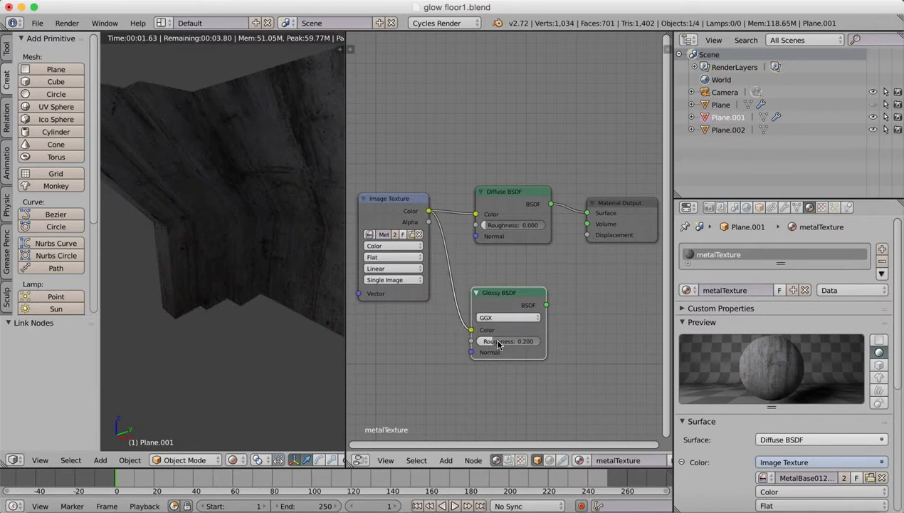
left_click_drag(497, 347, 498, 343)
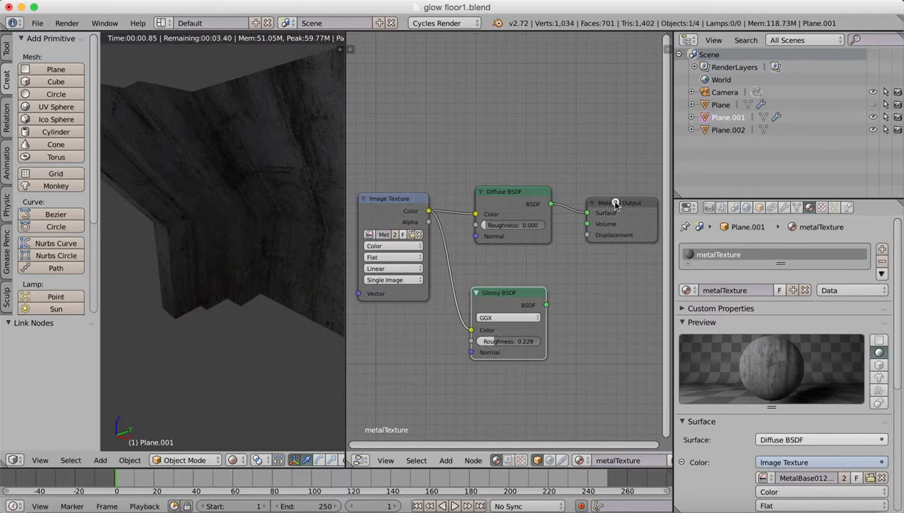
Make room by the Material Output node and add a Mix Shader node beside the Glossy BSDF.
left_click_drag(615, 205, 637, 206)
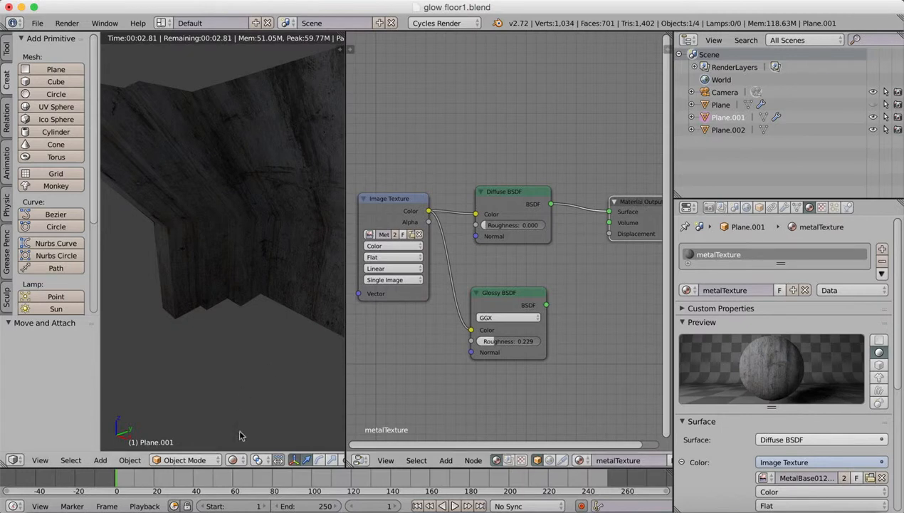
left_click(445, 460)
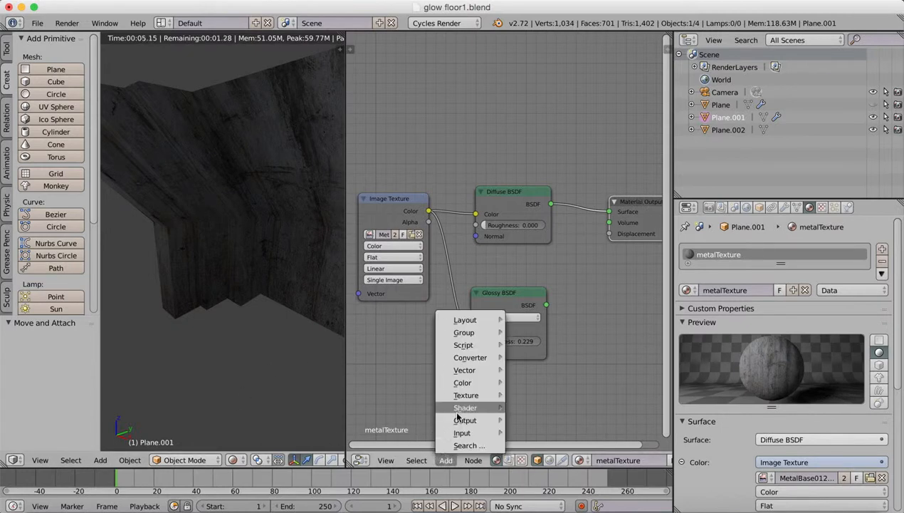
mouse_move(465, 408)
left_click(532, 154)
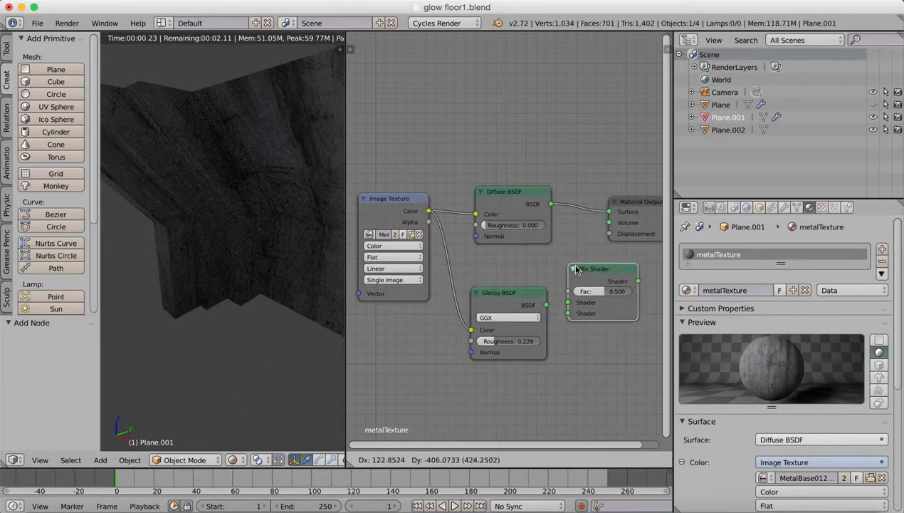
left_click(584, 265)
Connect the Diffuse and Glossy BSDFs to the Mix Shader inputs, and its output to the Material Output surface.
left_click_drag(551, 205, 584, 314)
left_click_drag(609, 211, 575, 204)
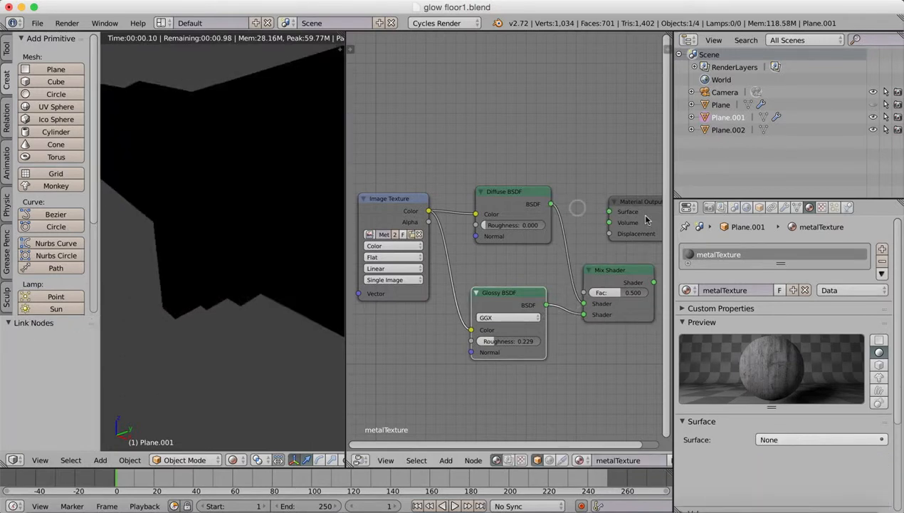
left_click_drag(654, 283, 654, 194)
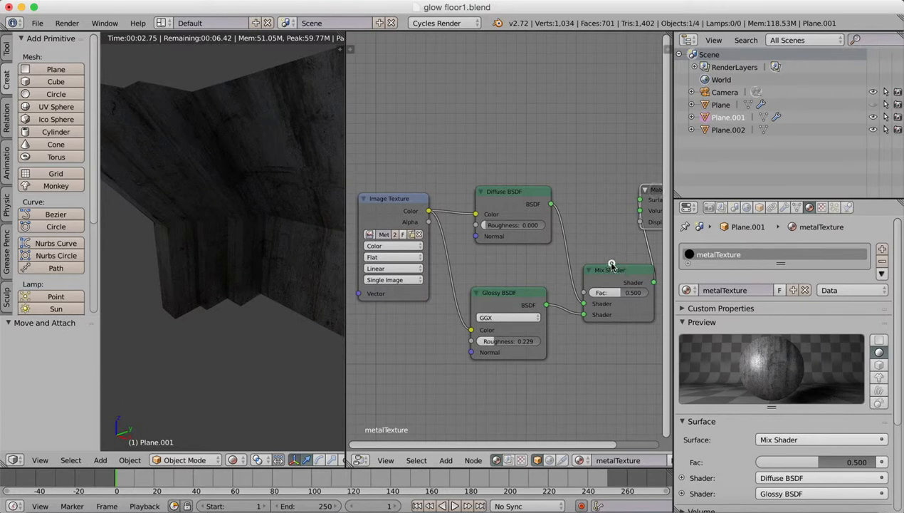
Rearrange the metalTexture nodes, with Diffuse above Glossy, Image Texture before them and Mix Shader between them and the output.
left_click_drag(611, 270, 594, 258)
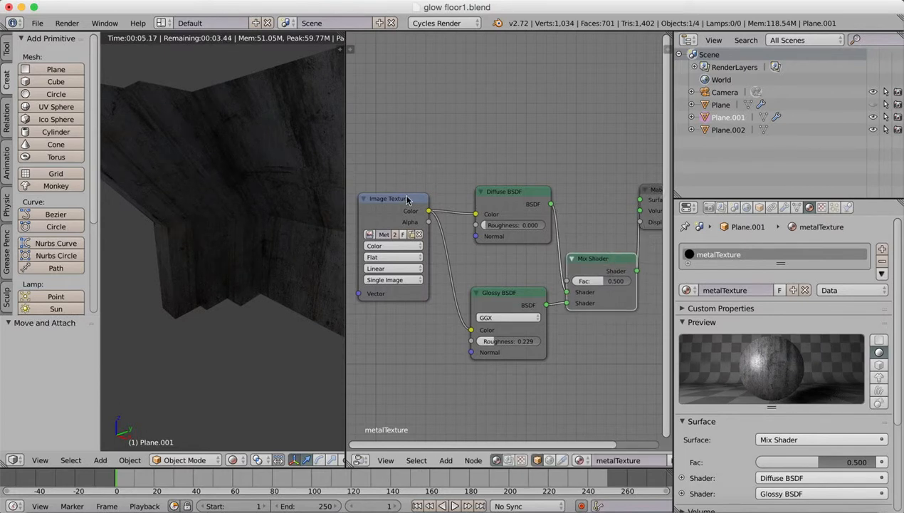
left_click_drag(380, 201, 340, 199)
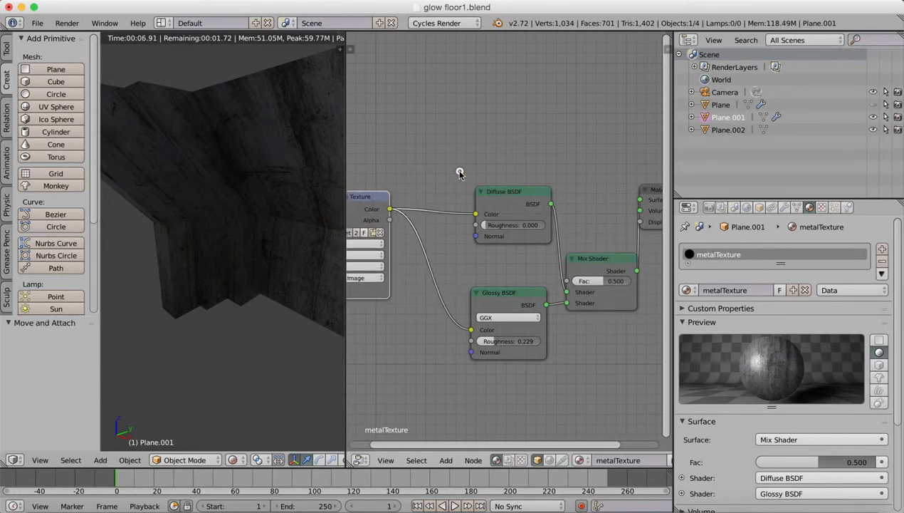
left_click_drag(510, 192, 479, 170)
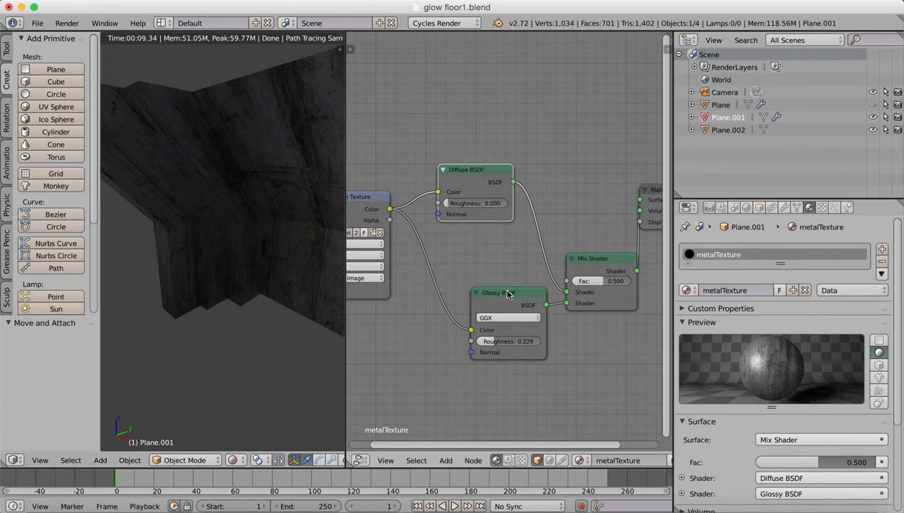
left_click_drag(508, 295, 476, 299)
left_click_drag(603, 258, 570, 220)
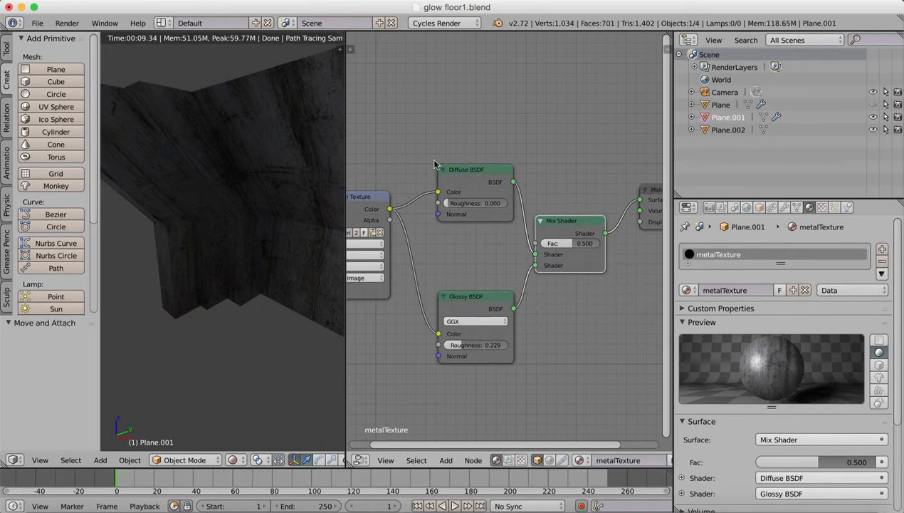
Adjust the metalTexture gloss, setting the Glossy BSDF roughness to 0.425 and the Mix Shader factor to 0.395.
mouse_move(655, 189)
left_mouse_down()
mouse_move(596, 129)
mouse_move(612, 118)
mouse_move(664, 193)
left_mouse_up()
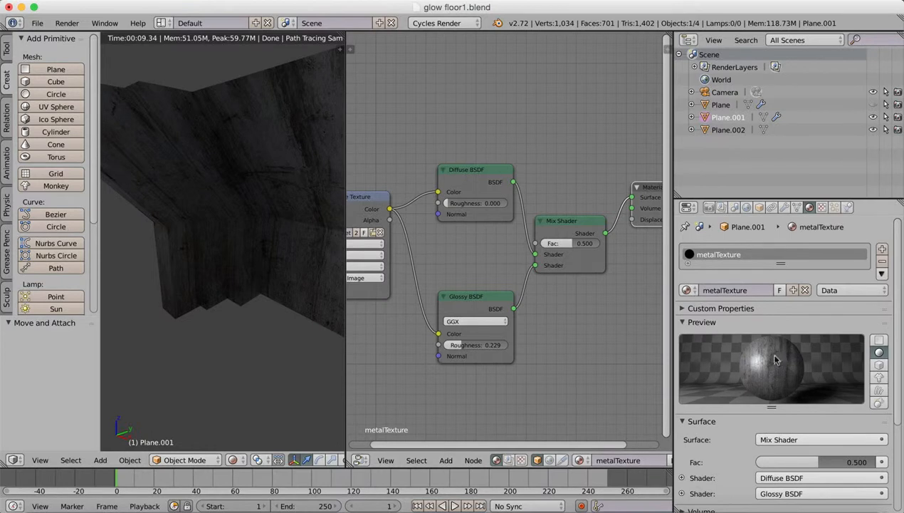
left_click_drag(459, 347, 475, 347)
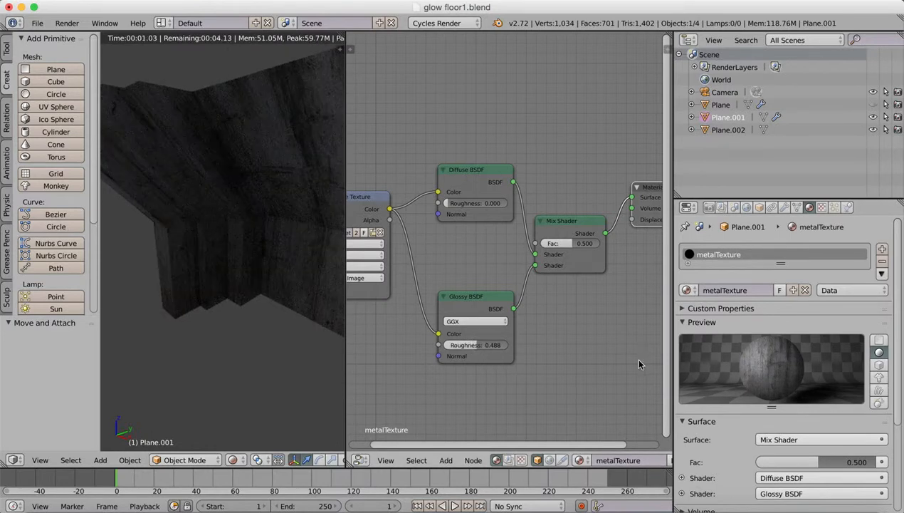
left_click_drag(475, 347, 464, 346)
left_click_drag(574, 246, 567, 244)
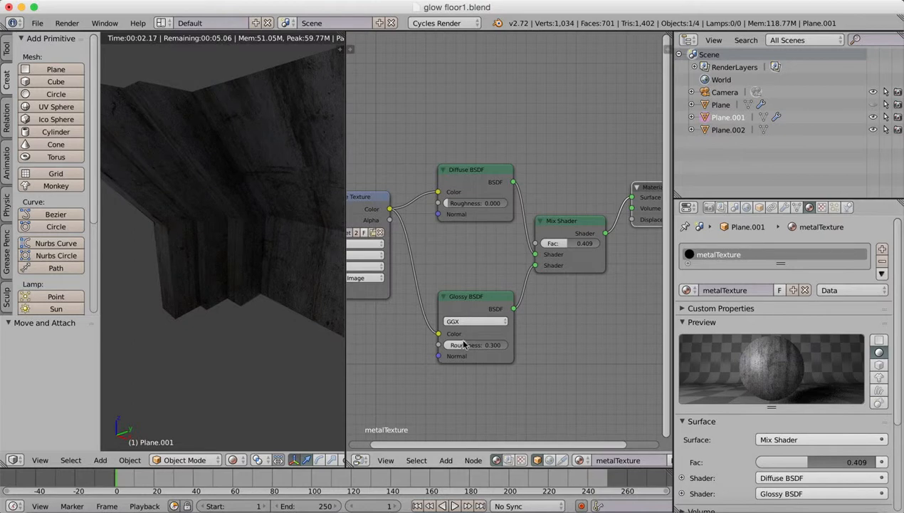
left_click_drag(463, 346, 459, 345)
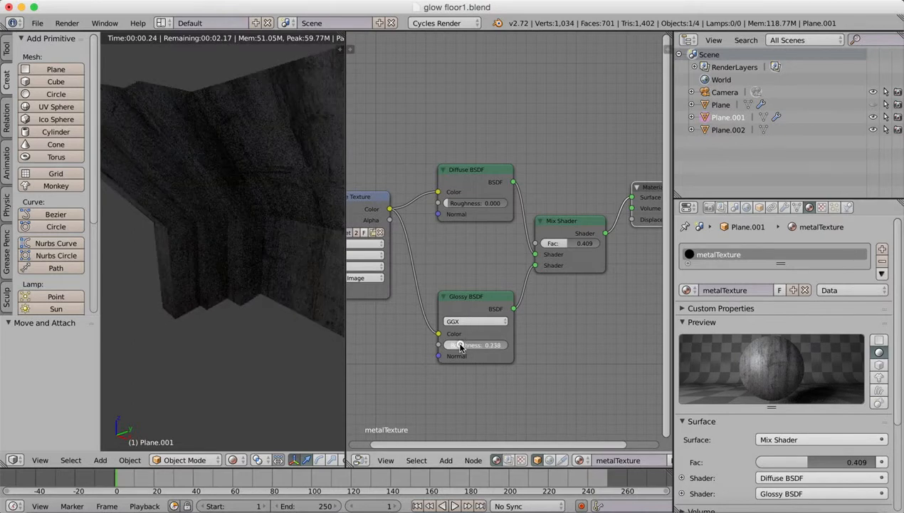
mouse_move(562, 243)
left_mouse_down()
mouse_move(581, 246)
mouse_move(565, 246)
left_mouse_up()
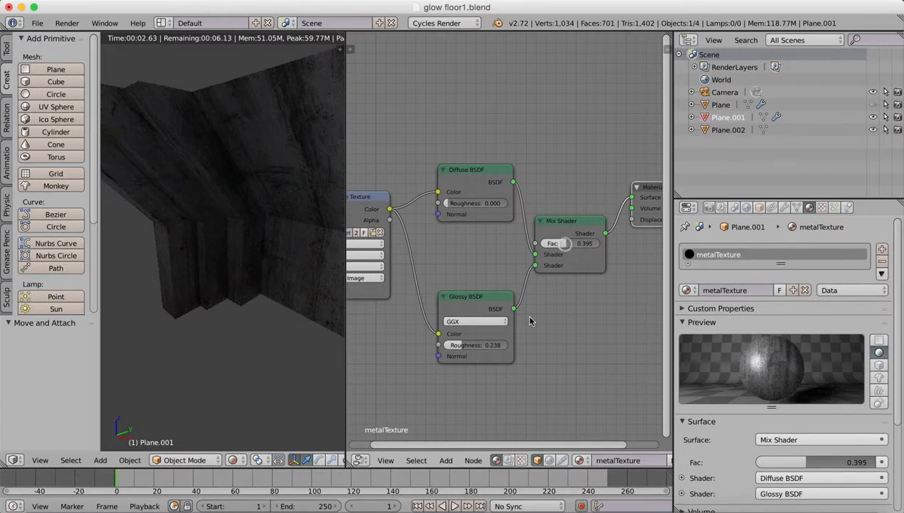
left_click_drag(456, 346, 471, 345)
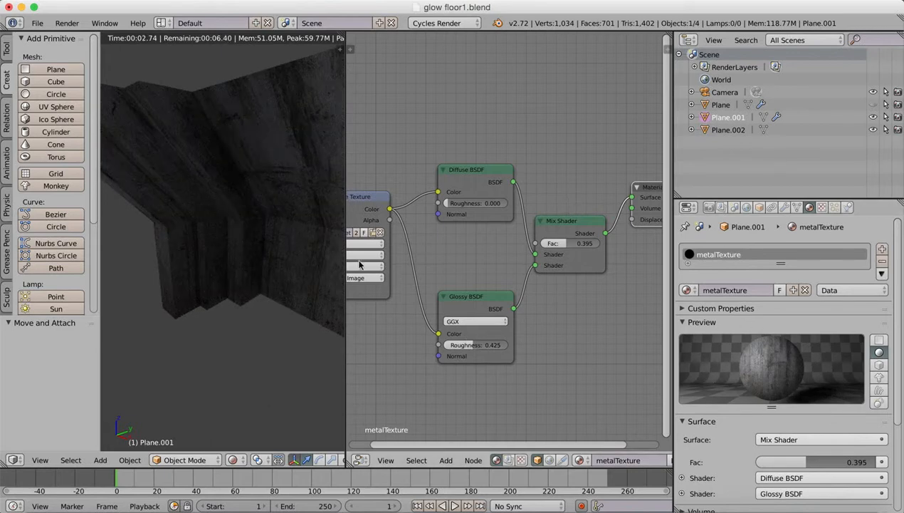
Add a MixRGB node directly below the Glossy BSDF and set its blend type to Multiply.
left_click(445, 460)
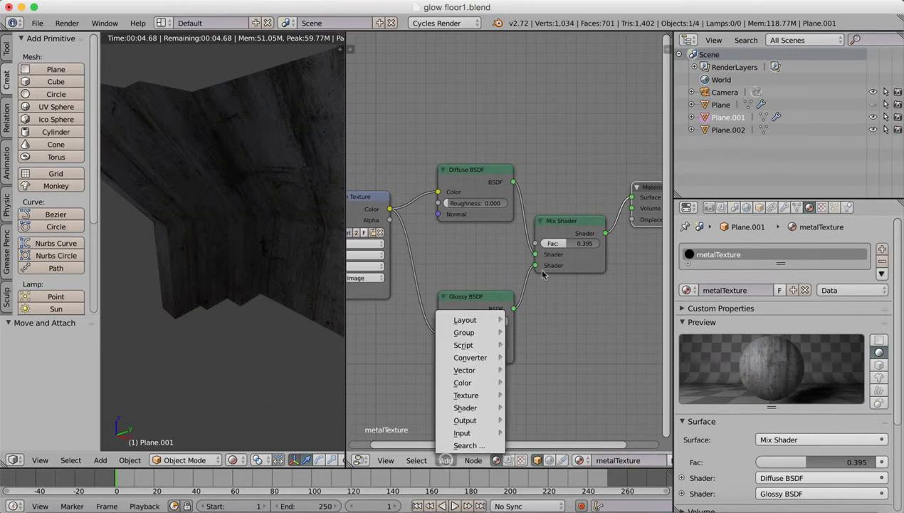
left_click(445, 460)
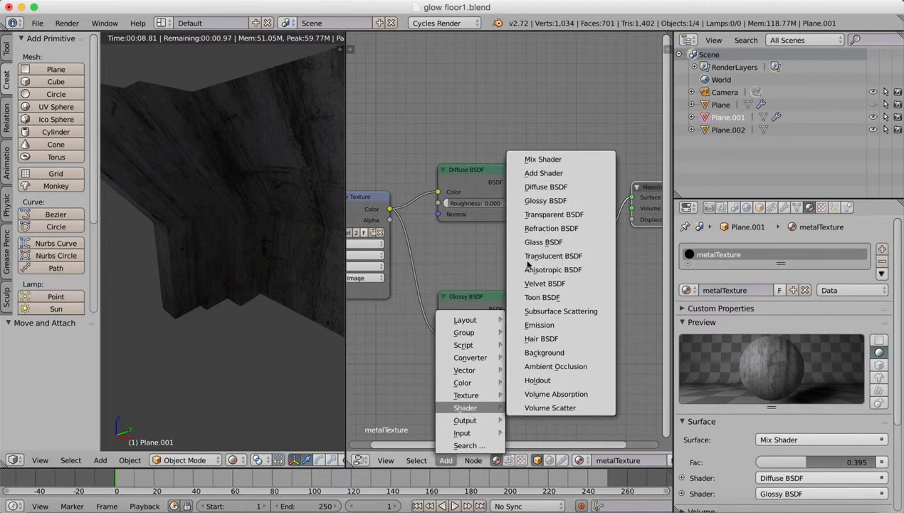
mouse_move(469, 394)
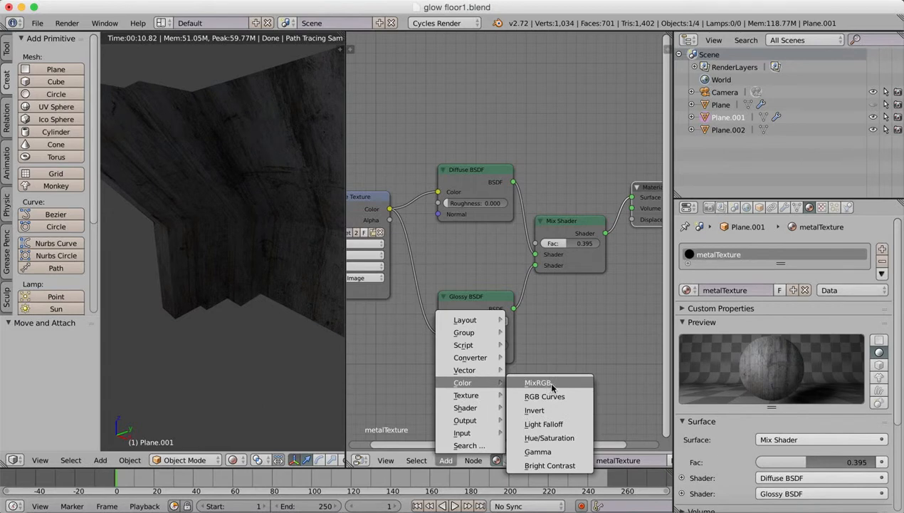
left_click(554, 383)
left_click(457, 372)
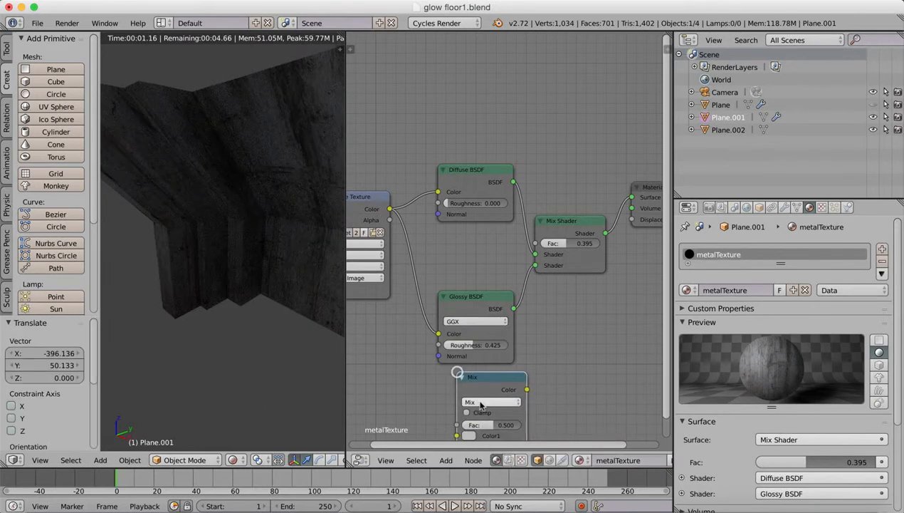
left_click(481, 401)
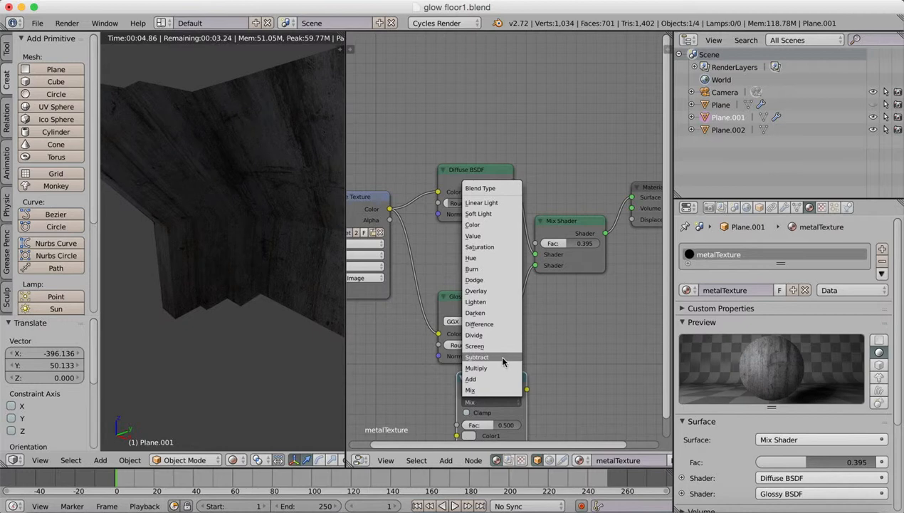
left_click(495, 368)
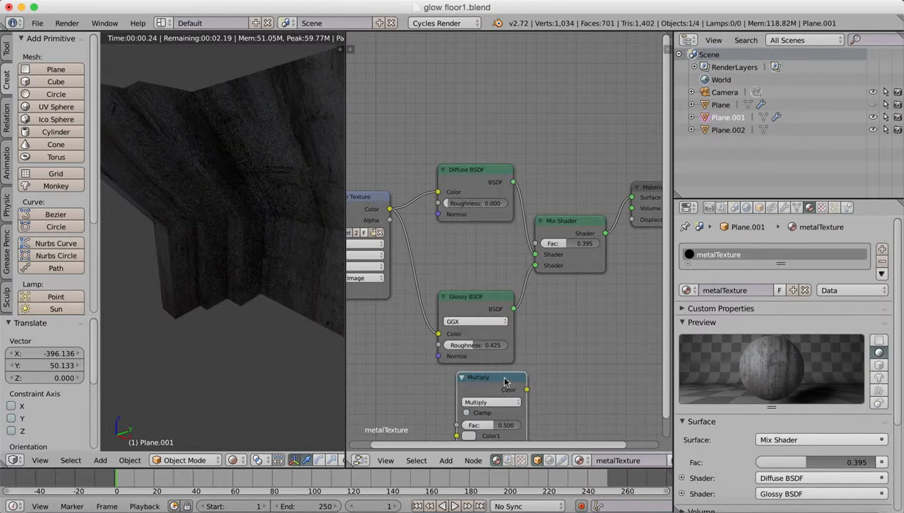
left_click_drag(486, 387, 463, 384)
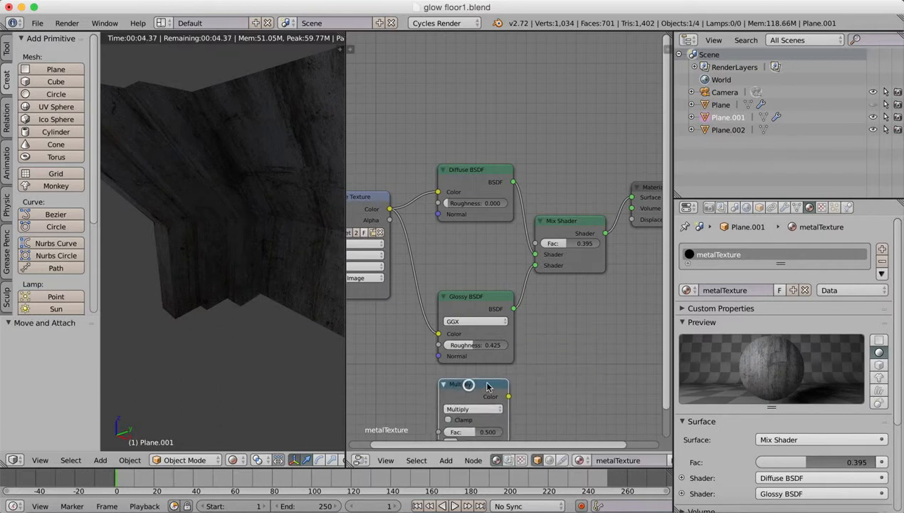
middle_click_drag(499, 320, 514, 241)
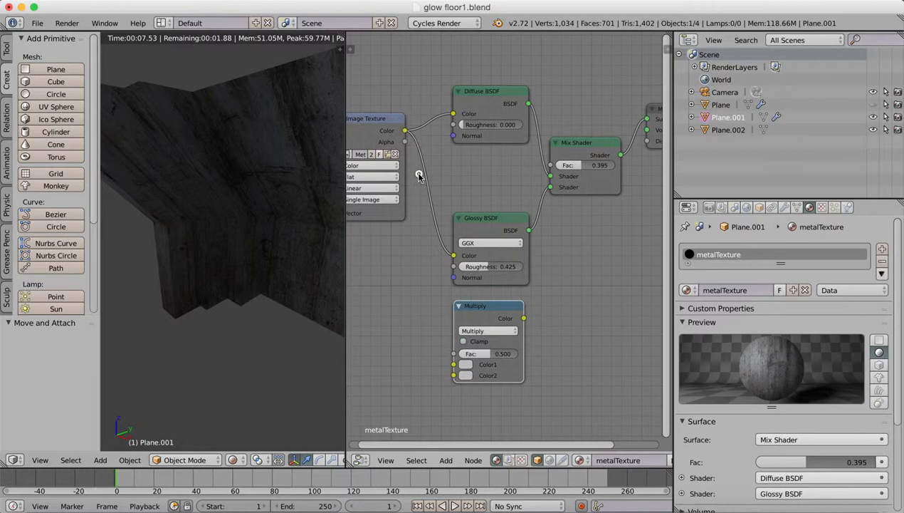
Connect the Image Texture color to the Multiply node's Color2 input and set Color1 to white.
left_click_drag(404, 131, 470, 365)
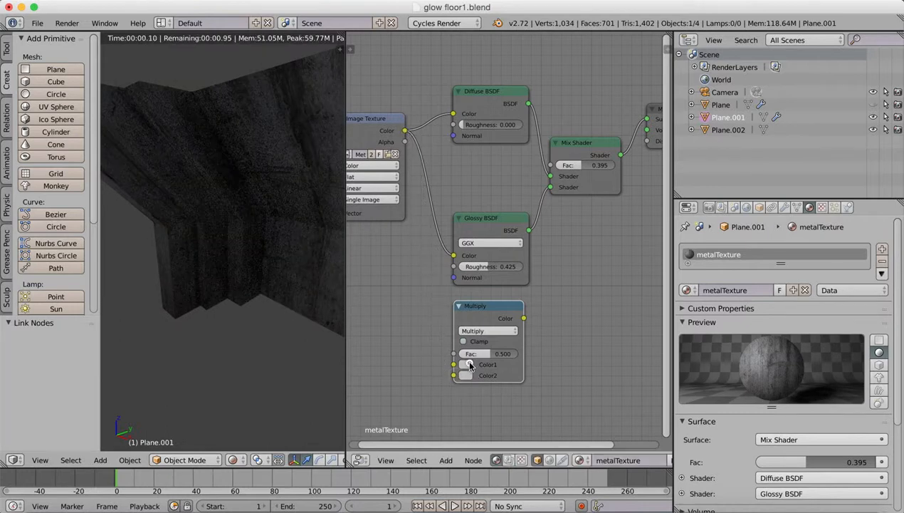
left_click(468, 364)
left_click_drag(404, 143, 457, 379)
left_click_drag(404, 131, 454, 375)
left_click(465, 364)
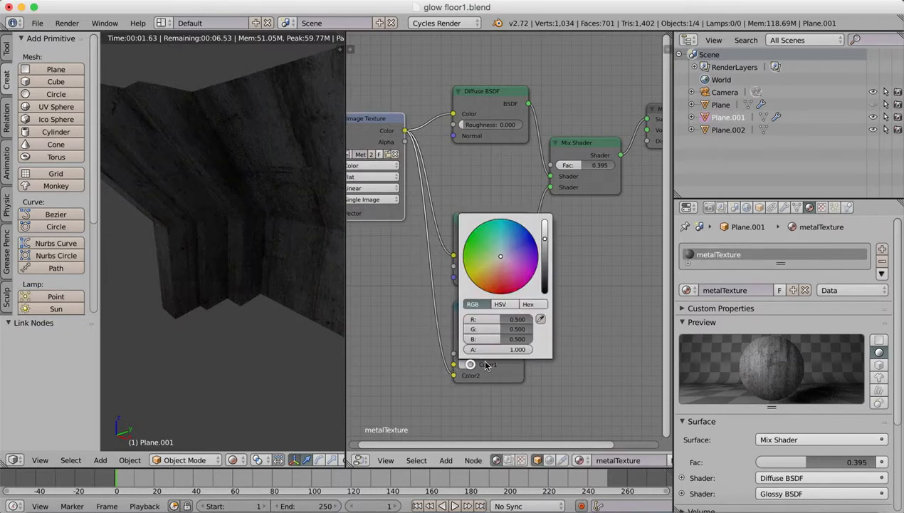
left_click_drag(545, 242, 544, 210)
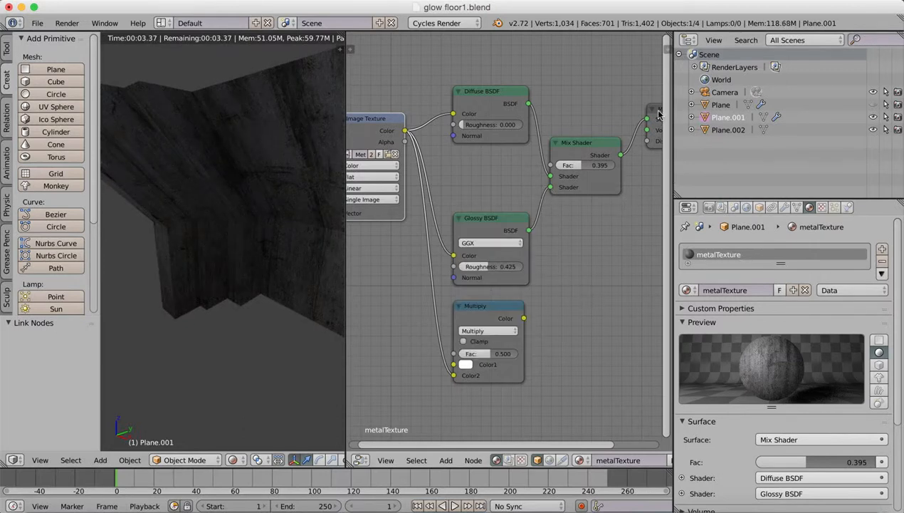
Move the Material Output node down beside the Multiply node and connect the Multiply color to its Volume input.
left_click_drag(659, 114, 624, 285)
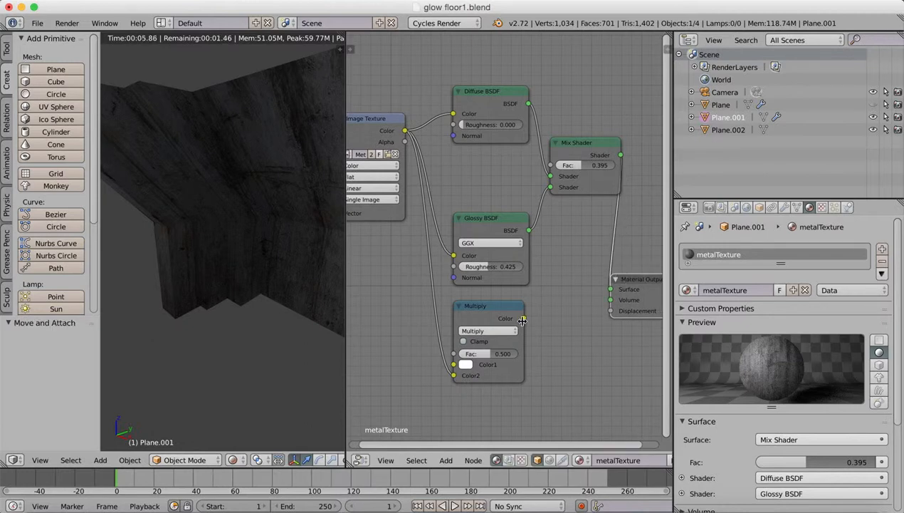
left_click_drag(524, 318, 601, 309)
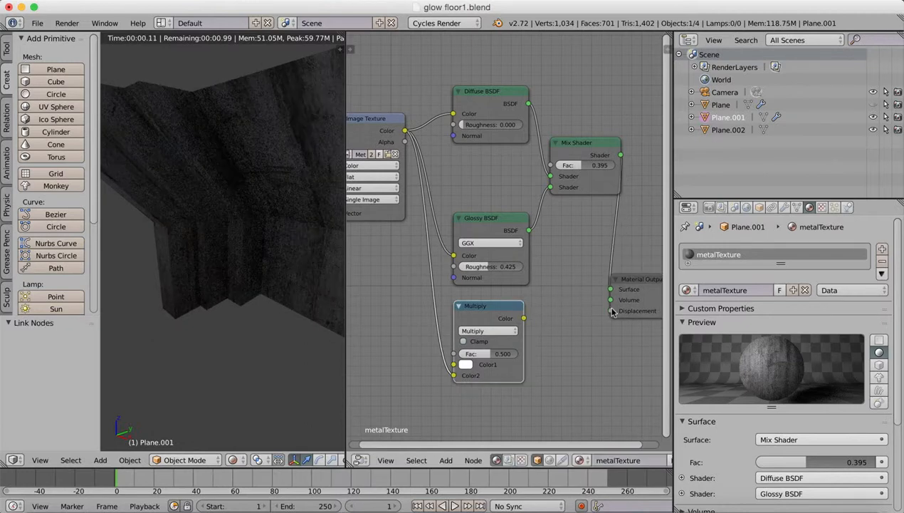
left_click_drag(522, 323, 610, 299)
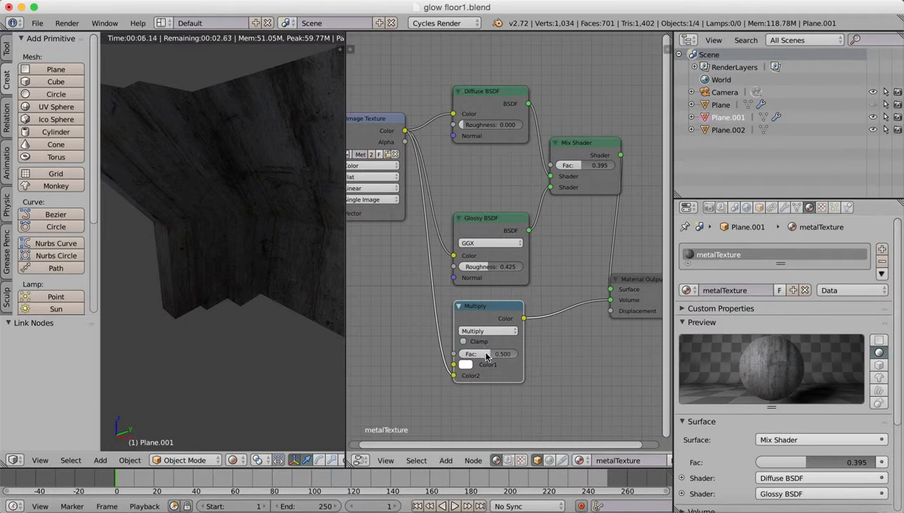
Try the Add blend type on the Multiply node, restore Multiply, and try factors of 0.886 and 0.386.
left_click(490, 331)
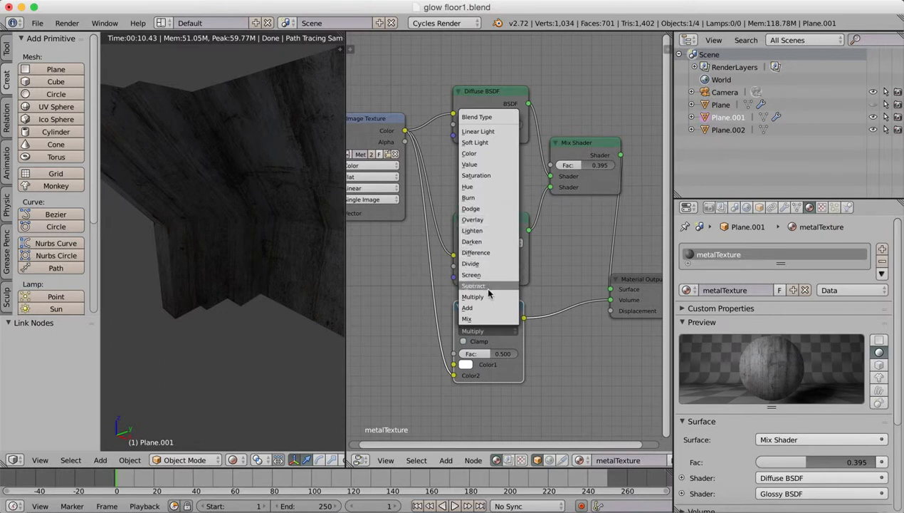
left_click(481, 307)
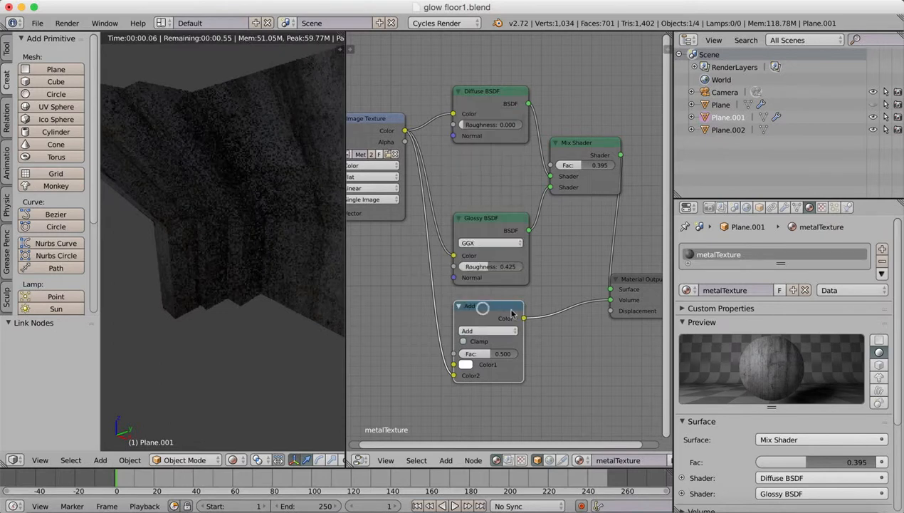
left_click(490, 332)
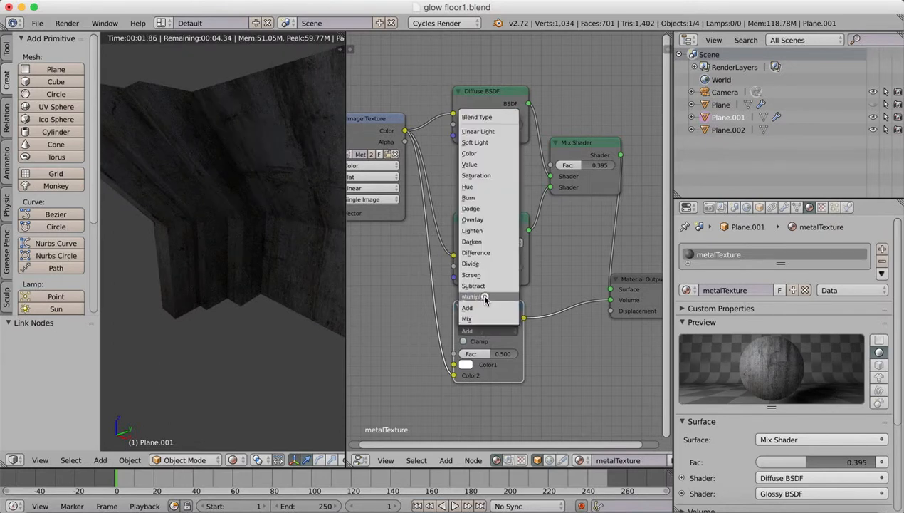
left_click(481, 293)
left_click_drag(492, 355, 509, 360)
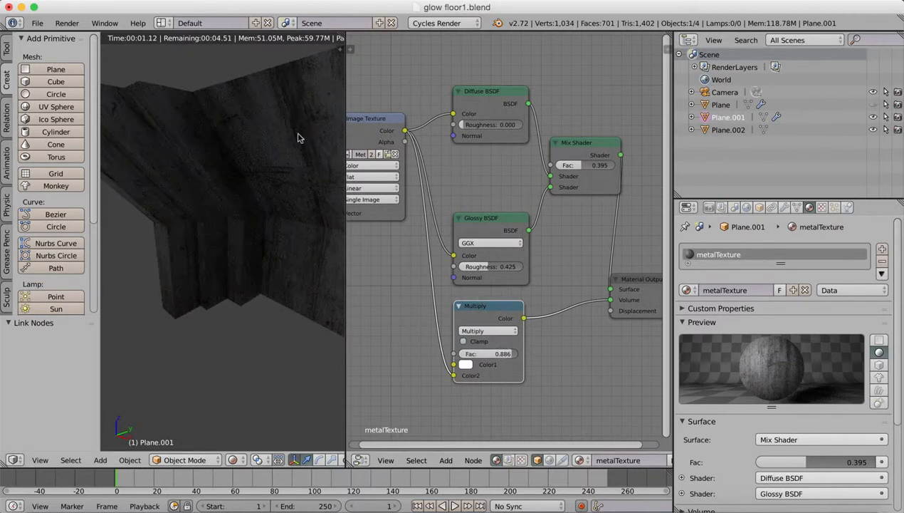
left_click_drag(509, 358, 480, 355)
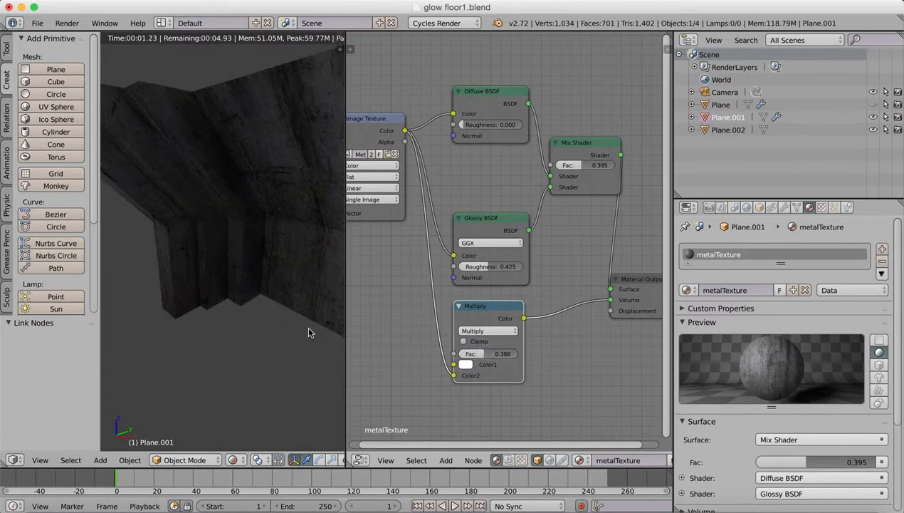
Reconnect the Multiply node's color output from the Material Output's Volume input to its Displacement input.
middle_click_drag(255, 302, 313, 255)
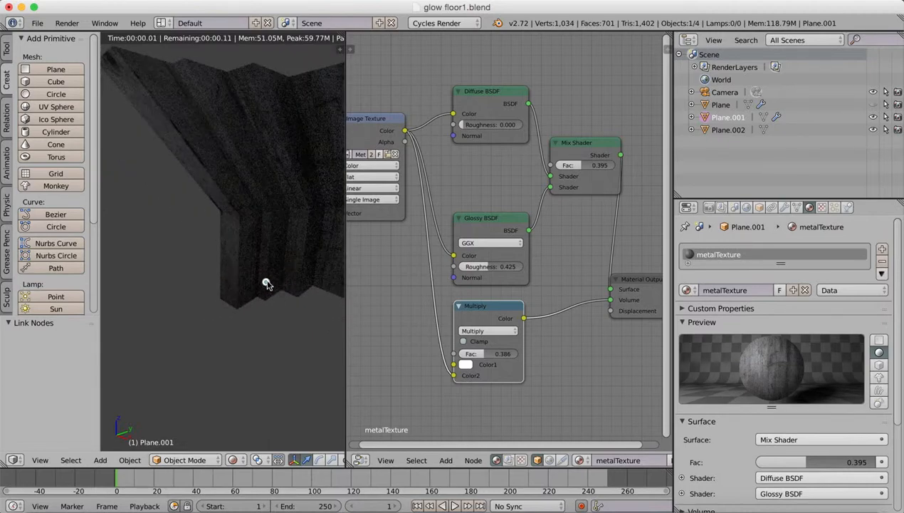
middle_click_drag(266, 284, 308, 271)
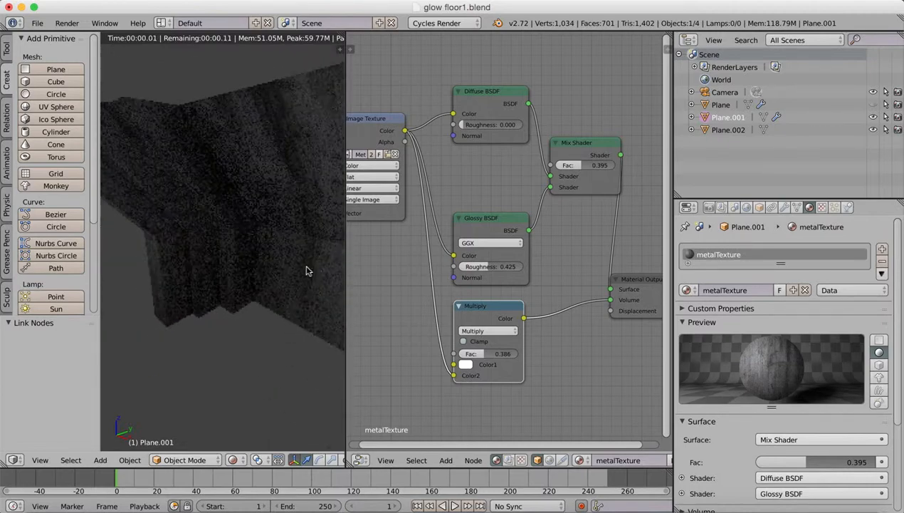
scroll(386, 275, "down", 2)
scroll(383, 277, "up", 3)
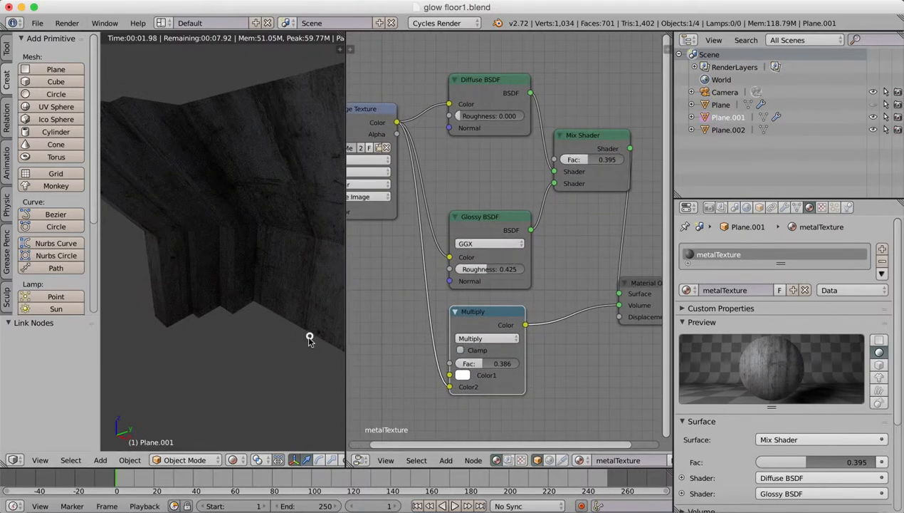
scroll(333, 243, "down", 9)
scroll(333, 243, "up", 14)
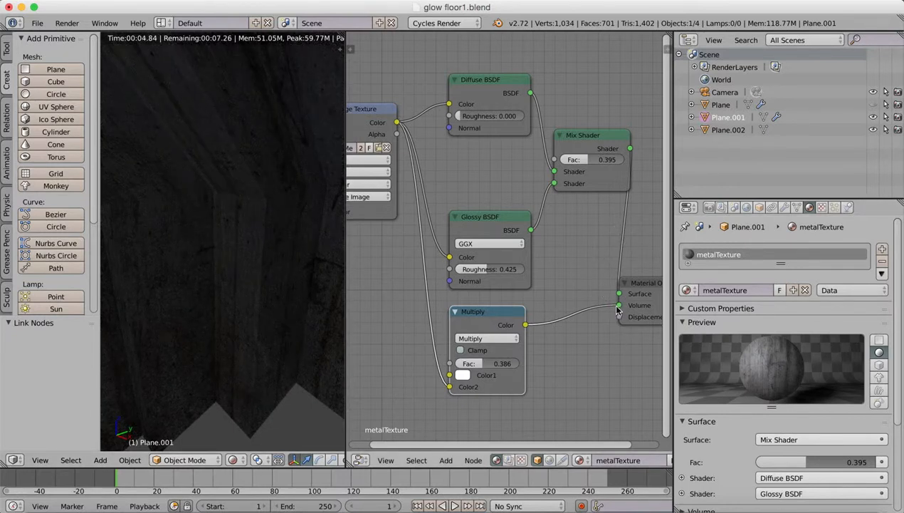
left_click_drag(617, 306, 619, 317)
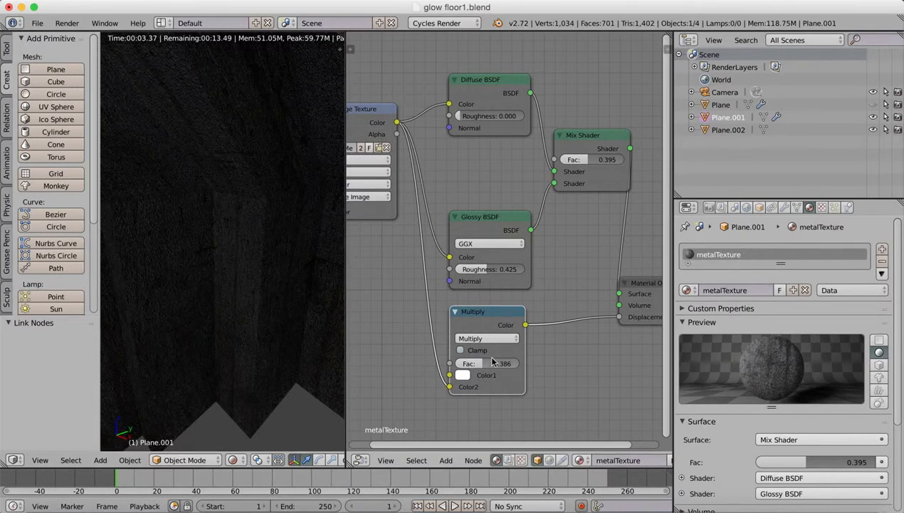
Tune the displacement strength by setting the Multiply node's factor to 0.100.
left_click_drag(479, 364, 470, 366)
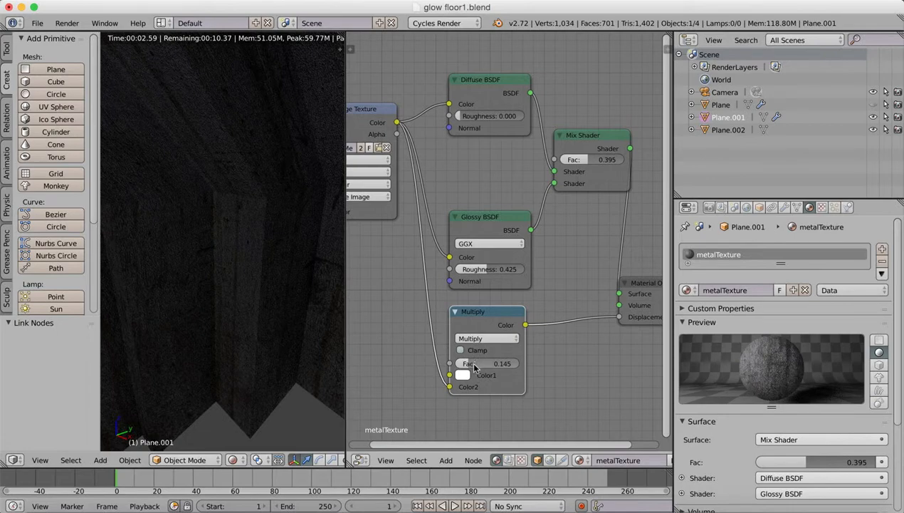
left_click_drag(475, 367, 507, 361)
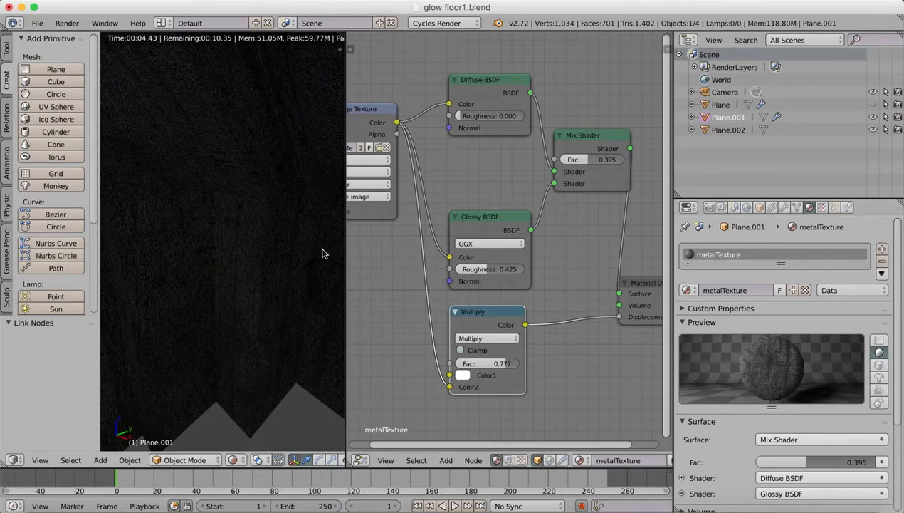
scroll(322, 260, "down", 5)
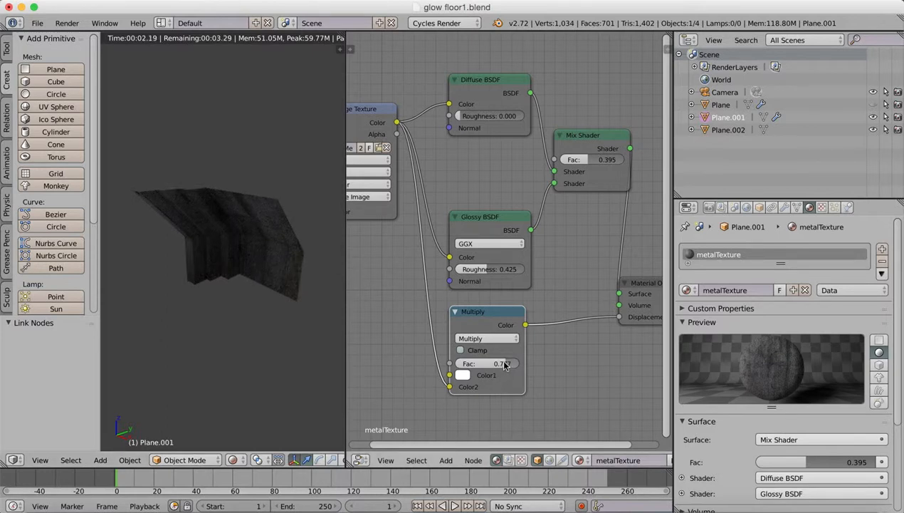
left_click_drag(504, 364, 468, 367)
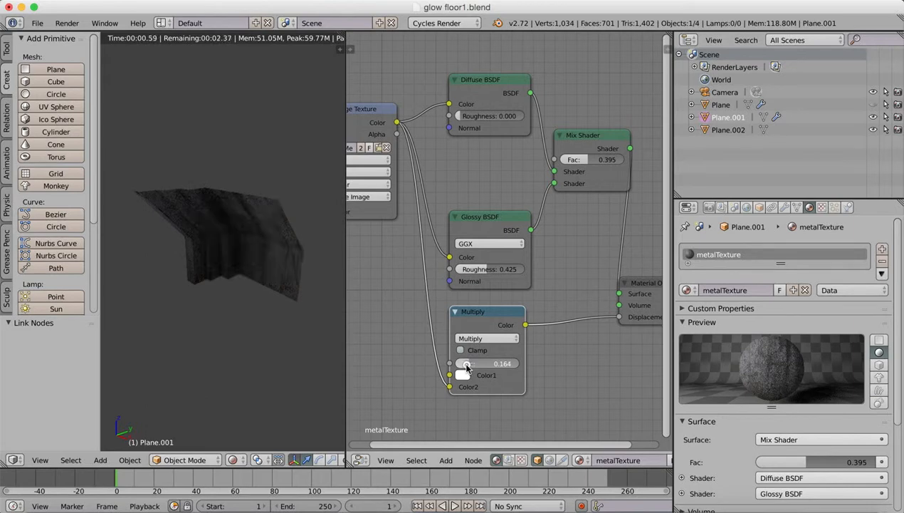
left_click_drag(468, 366, 465, 366)
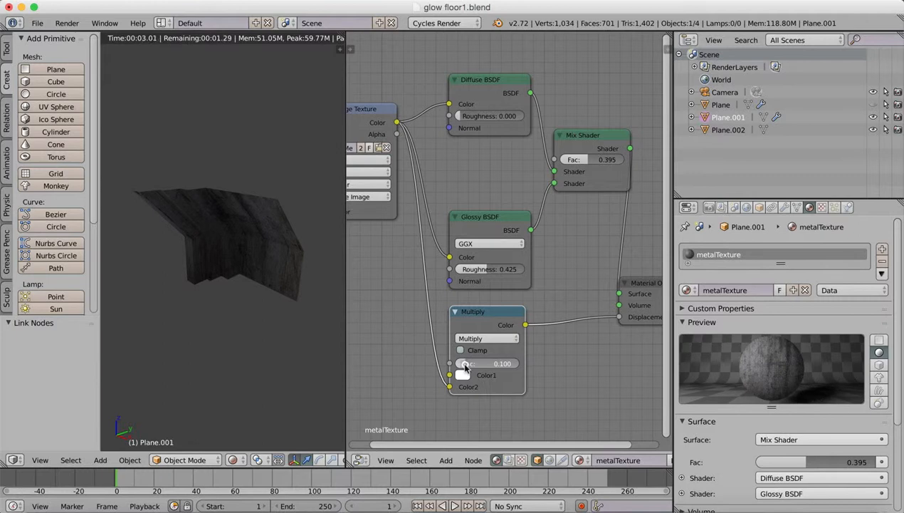
Set the Multiply node's factor to 0.132 and shift the Material Output node slightly away from the Mix Shader.
left_click_drag(466, 365, 469, 365)
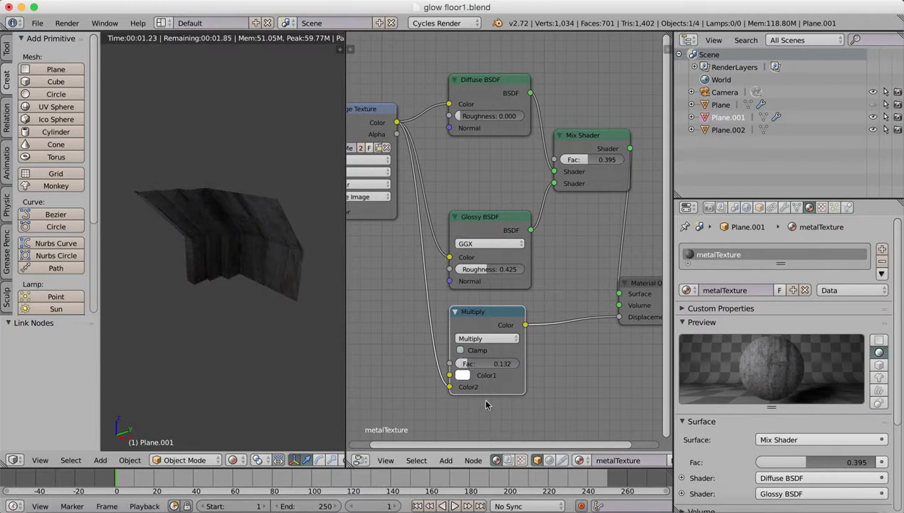
mouse_move(228, 306)
middle_mouse_down()
mouse_move(260, 294)
mouse_move(226, 312)
middle_mouse_up()
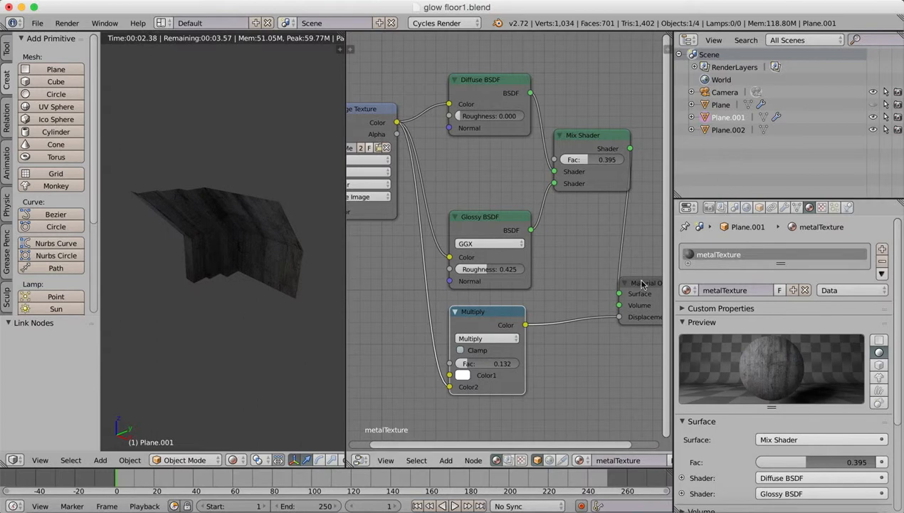
left_click_drag(641, 283, 658, 282)
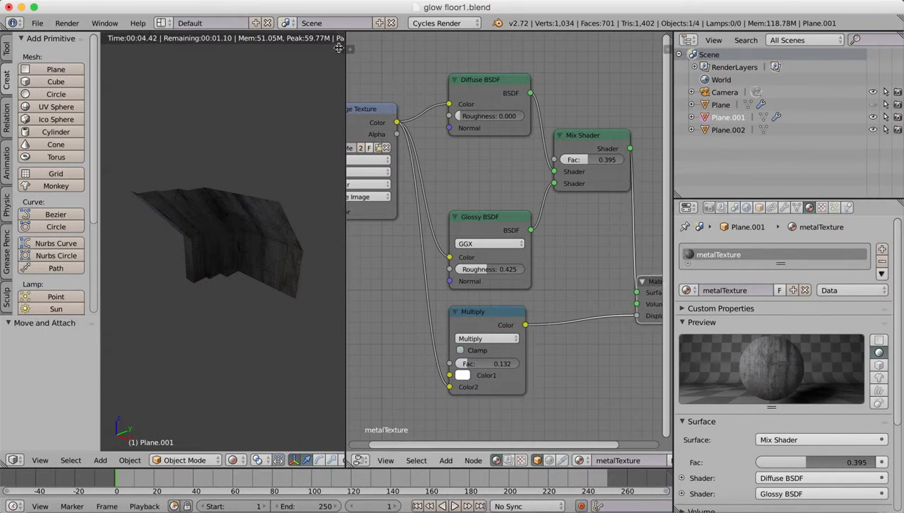
Merge the node editor area into the 3D view and enable viewport display of Plane.001's Mirror and Array modifiers.
left_click_drag(340, 36, 659, 212)
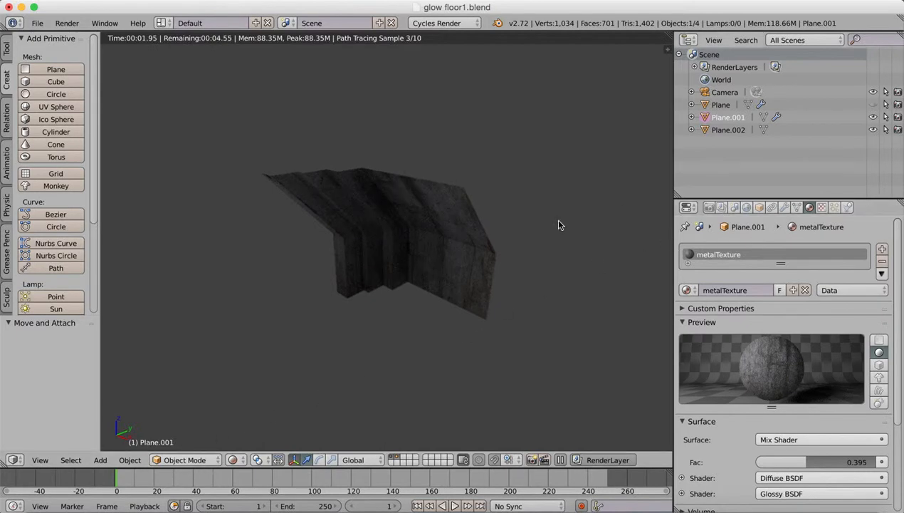
left_click(785, 207)
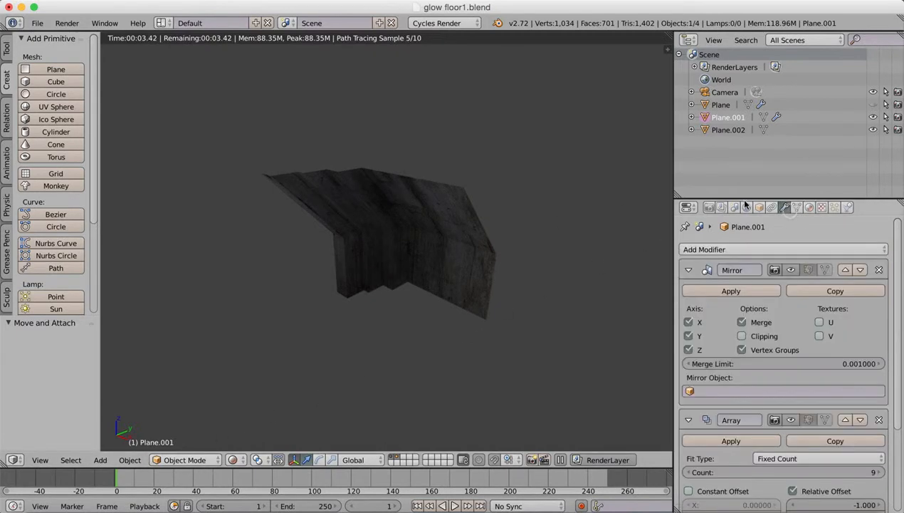
left_click(789, 271)
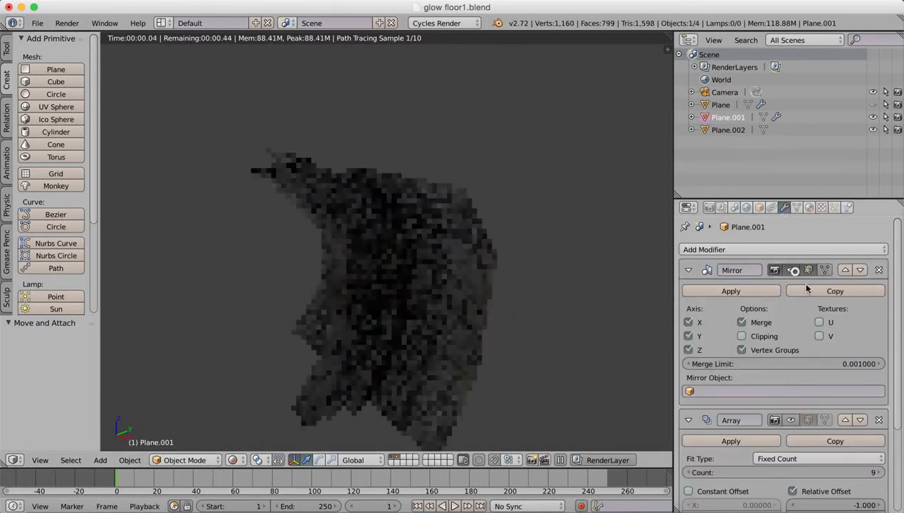
left_click(792, 420)
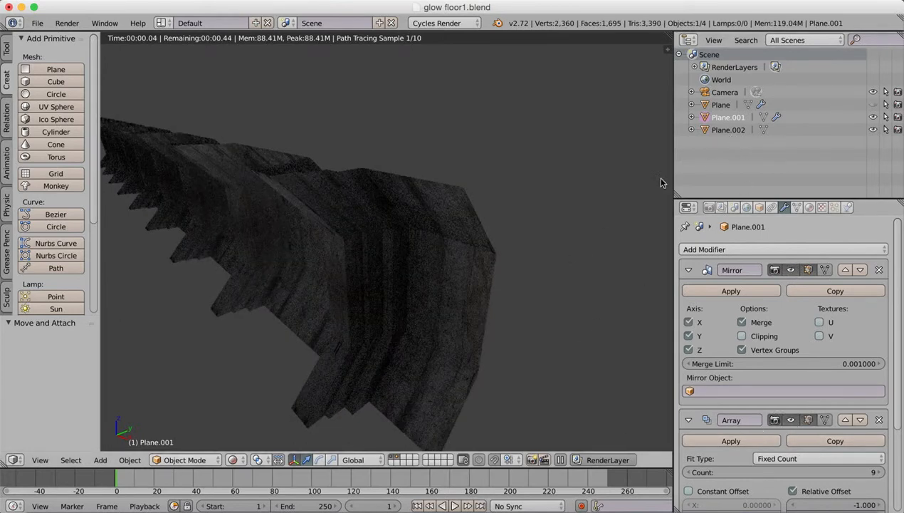
Unhide the floor object Plane and enable viewport display of its Array modifier.
left_click(726, 131)
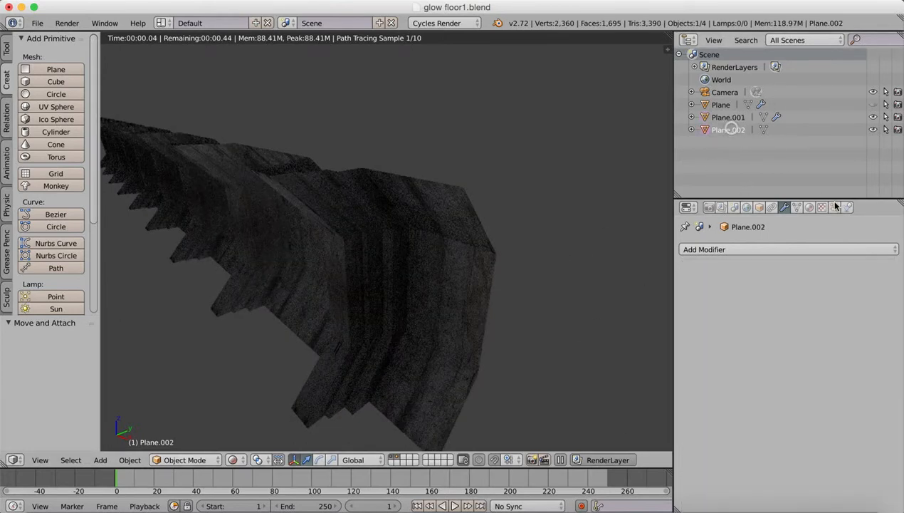
left_click(873, 105)
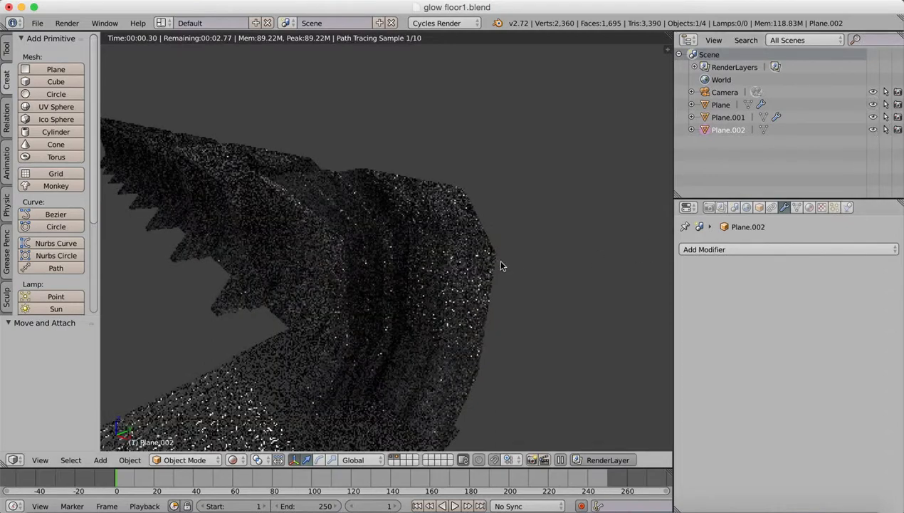
left_click(726, 105)
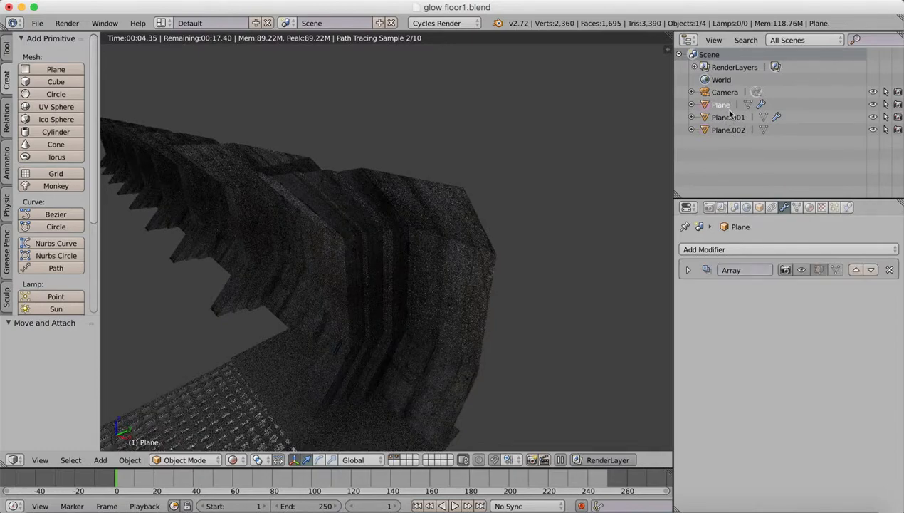
left_click(800, 270)
Delete the object Plane.002 from the scene.
left_click(723, 130)
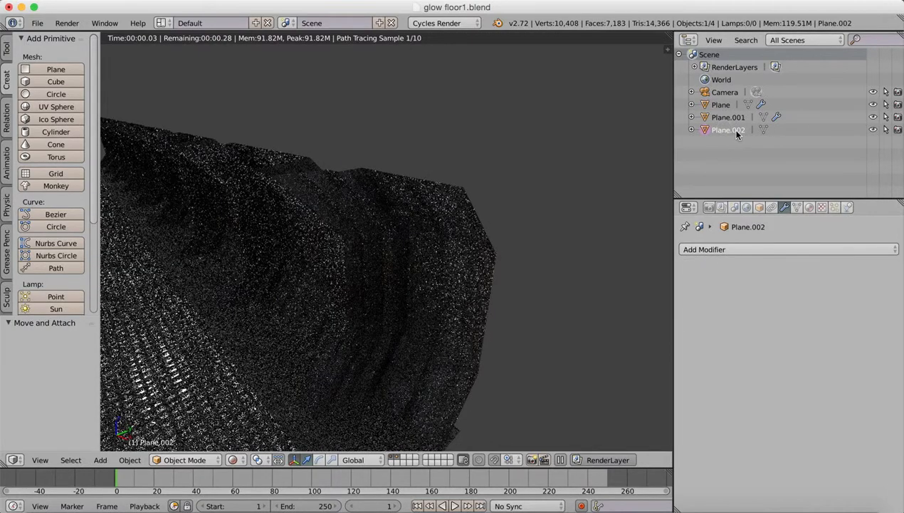
key("x")
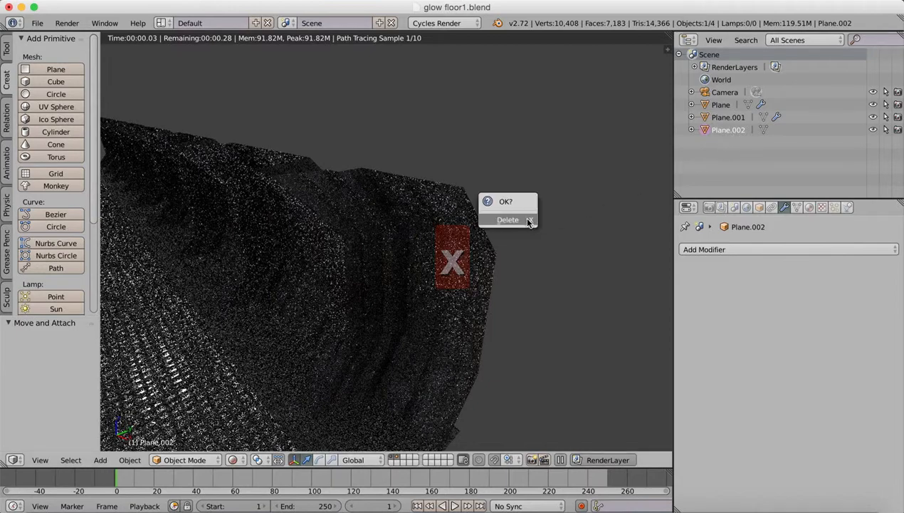
left_click(530, 220)
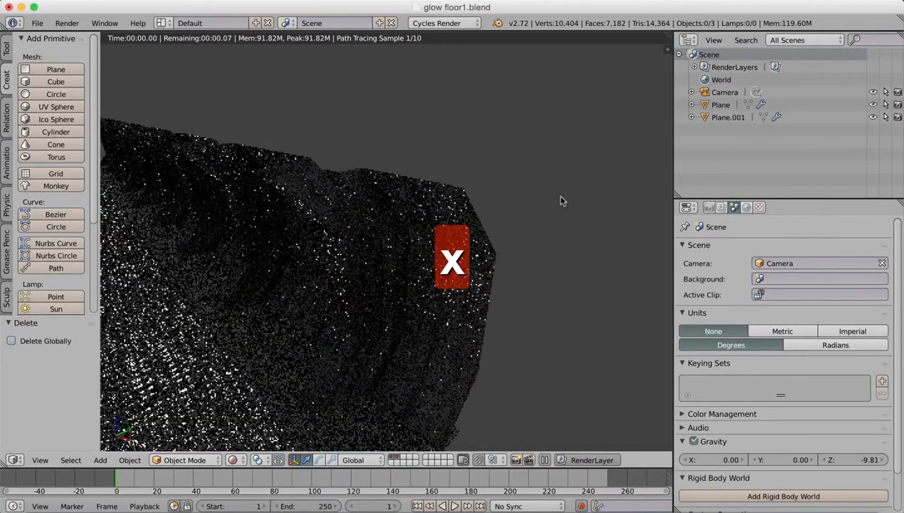
View the corridor through the active camera in a widened 3D view with Material viewport shading.
left_click(40, 459)
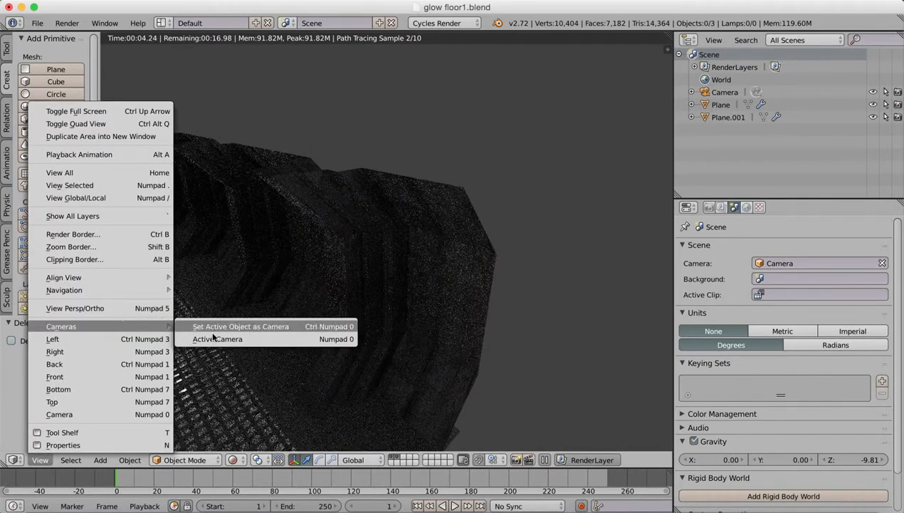
left_click(262, 326)
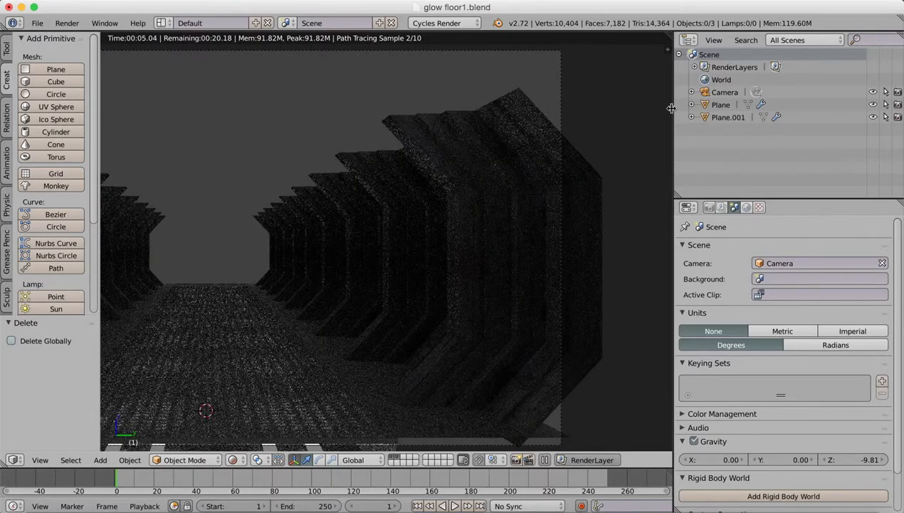
left_click_drag(674, 112, 787, 128)
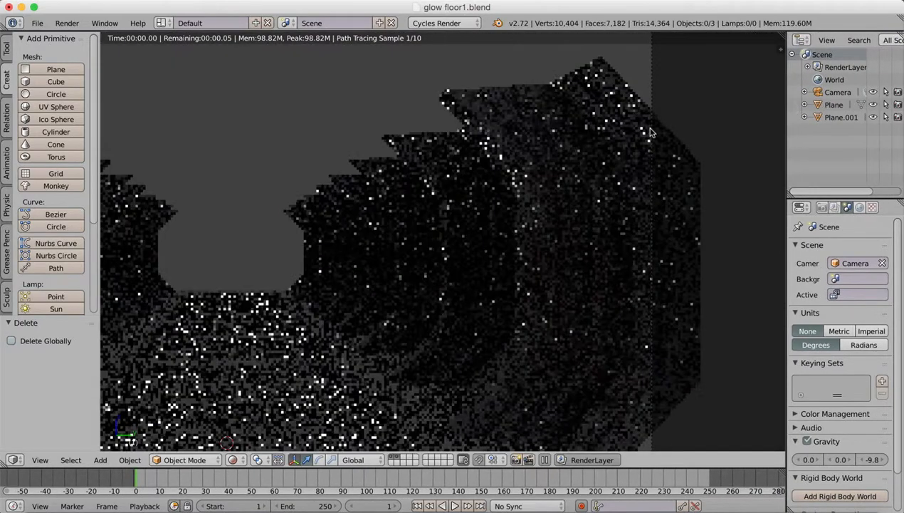
right_click(645, 131)
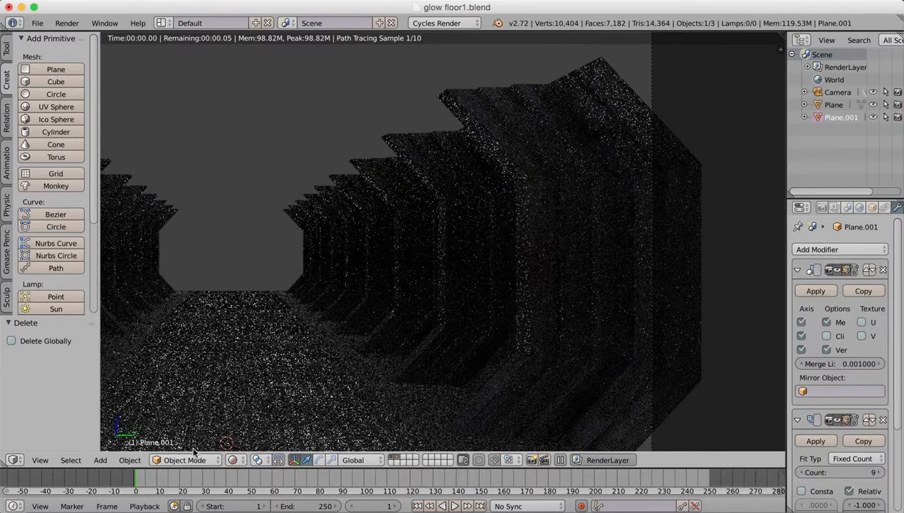
left_click(237, 460)
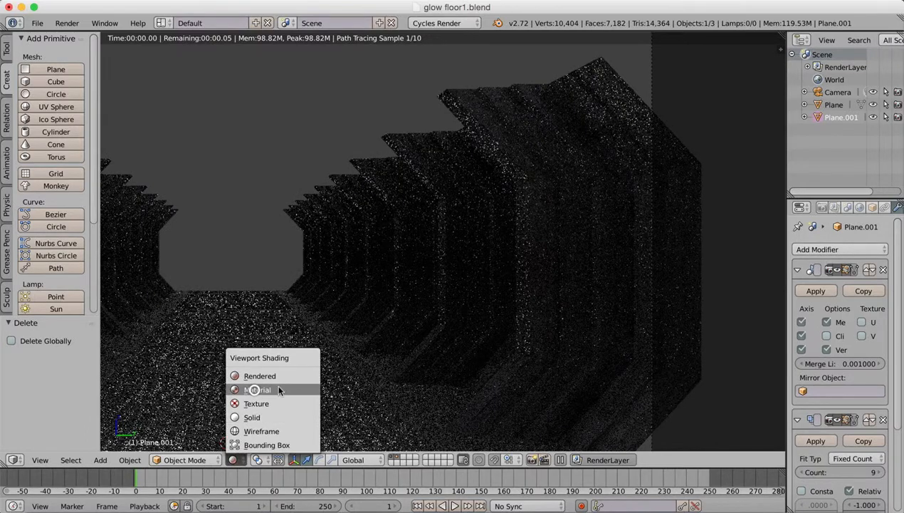
left_click(267, 397)
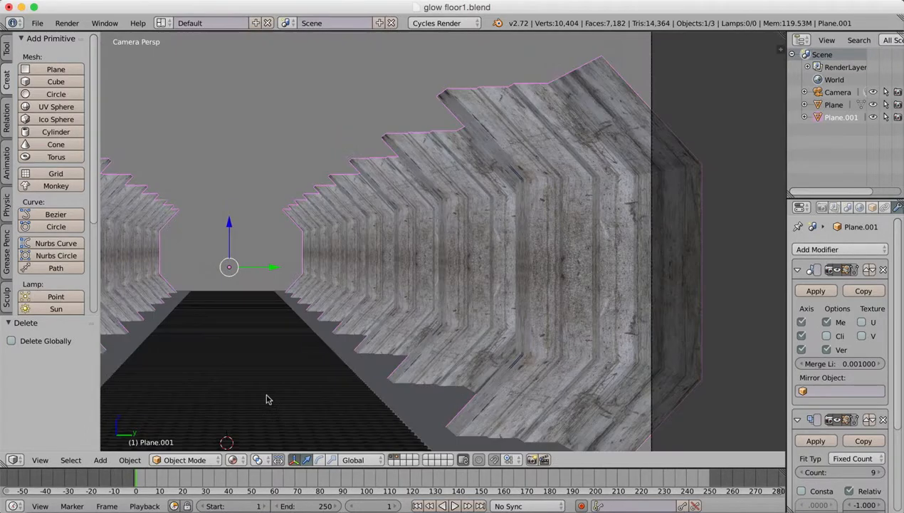
Reframe the corridor by moving the camera about -0.381 in Y and -0.037 in Z, and again about 0.131 in Y and 0.402 in Z.
right_click(652, 118)
key("g")
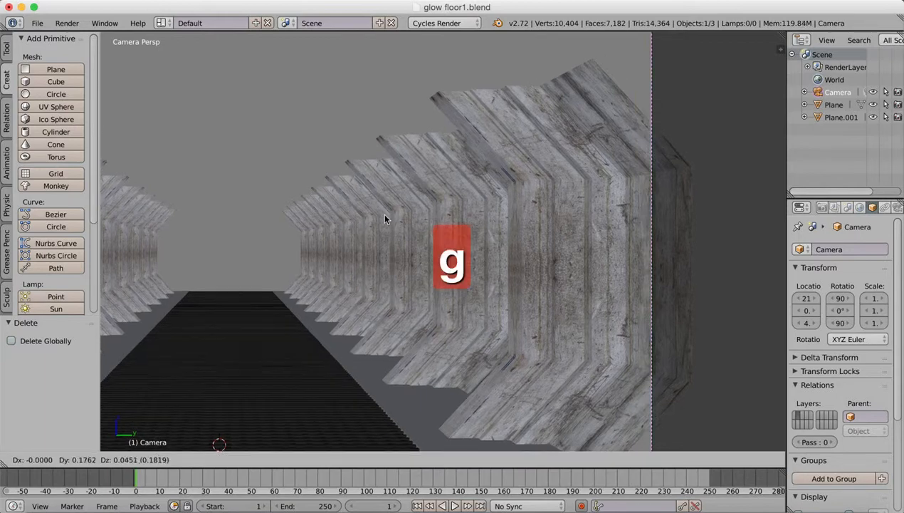
left_click(303, 227)
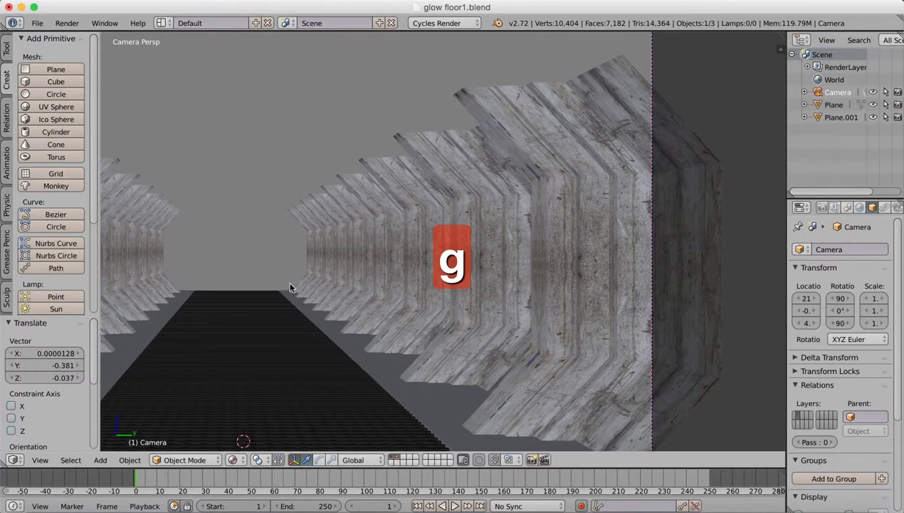
scroll(333, 243, "down", 5)
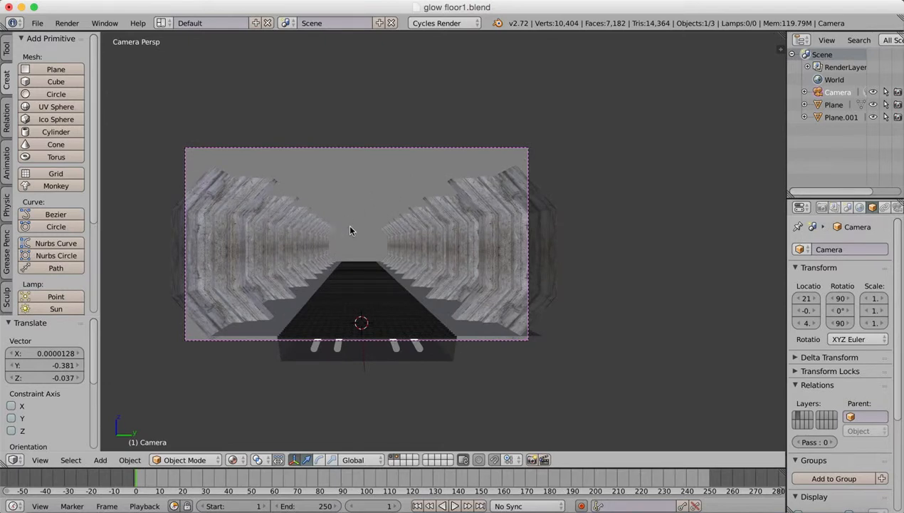
key("g")
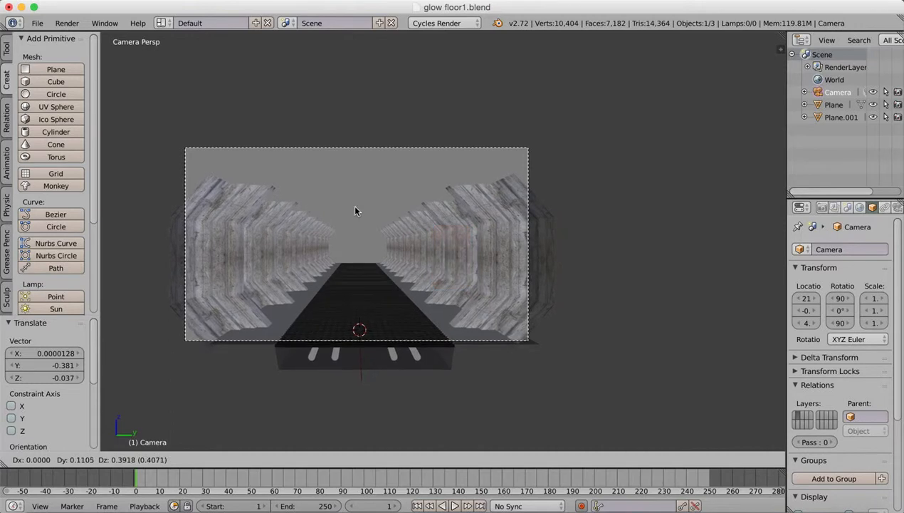
left_click(355, 211)
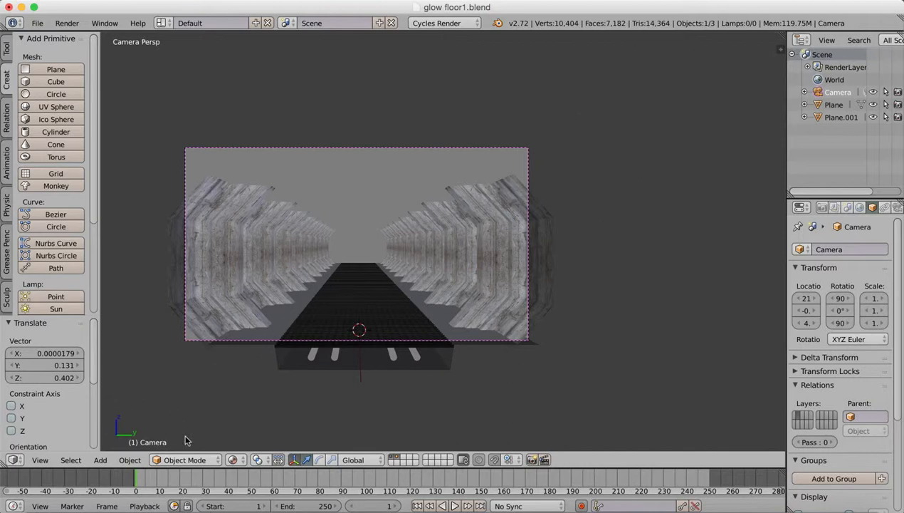
Leave the camera view for an angled orthographic view of the corridor and select the floor object Plane.
left_click(40, 459)
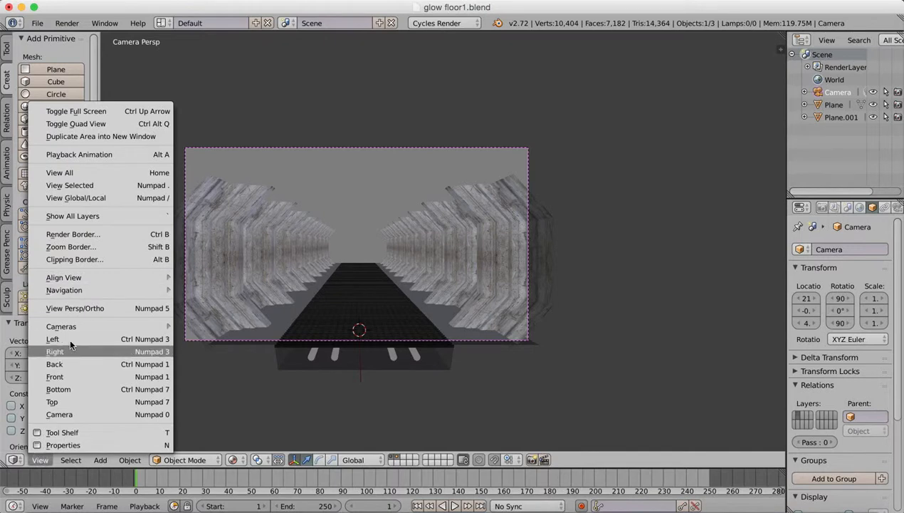
left_click(74, 308)
middle_click_drag(327, 321, 231, 279)
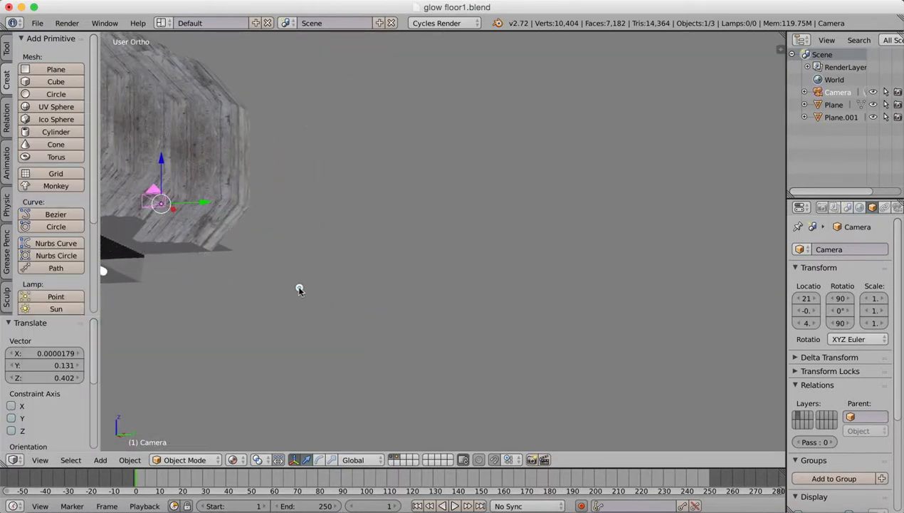
middle_click_drag(299, 287, 581, 366, "shift")
right_click(269, 336)
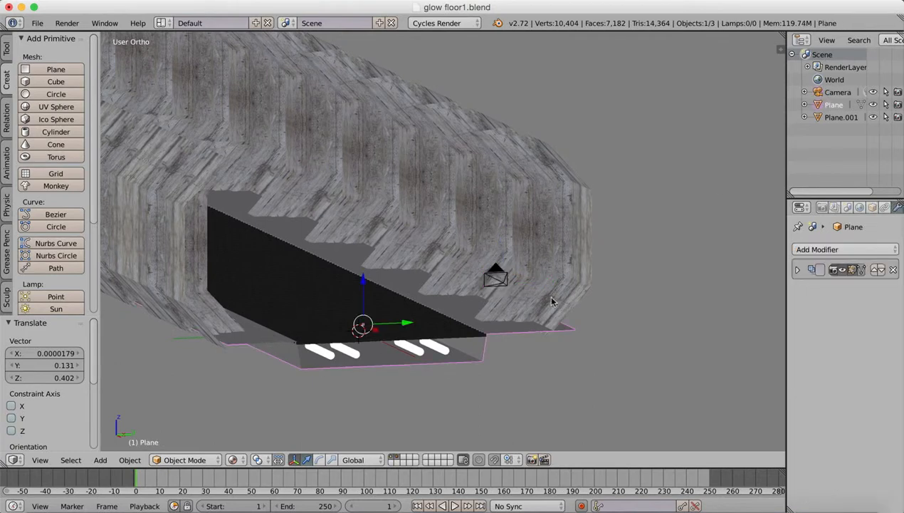
Split the 3D view, turn the new area into a UV/Image Editor and display MetalBase0122_L.jpg in it.
left_click_drag(782, 36, 466, 49)
left_click(481, 459)
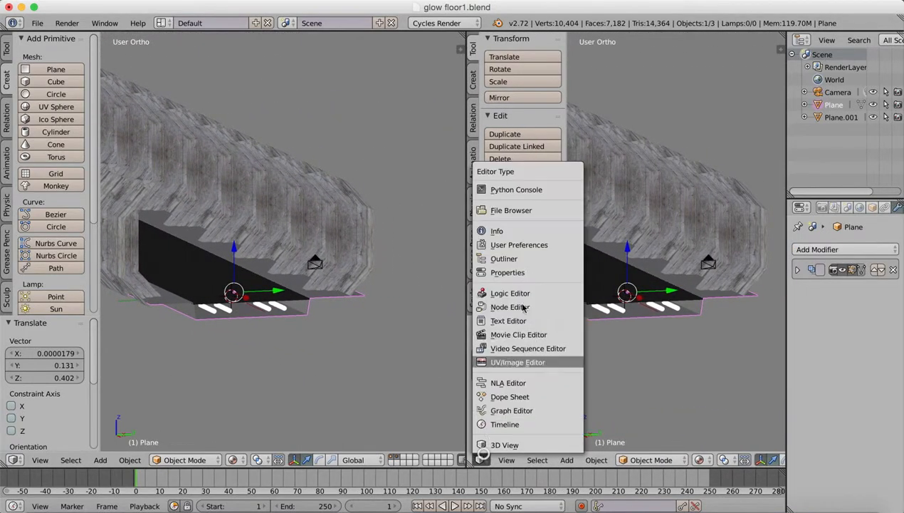
left_click(512, 363)
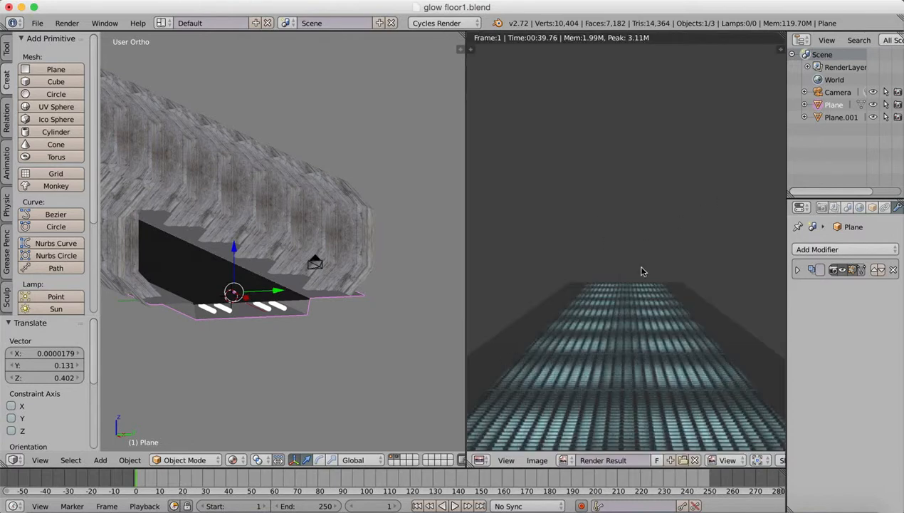
left_click(563, 459)
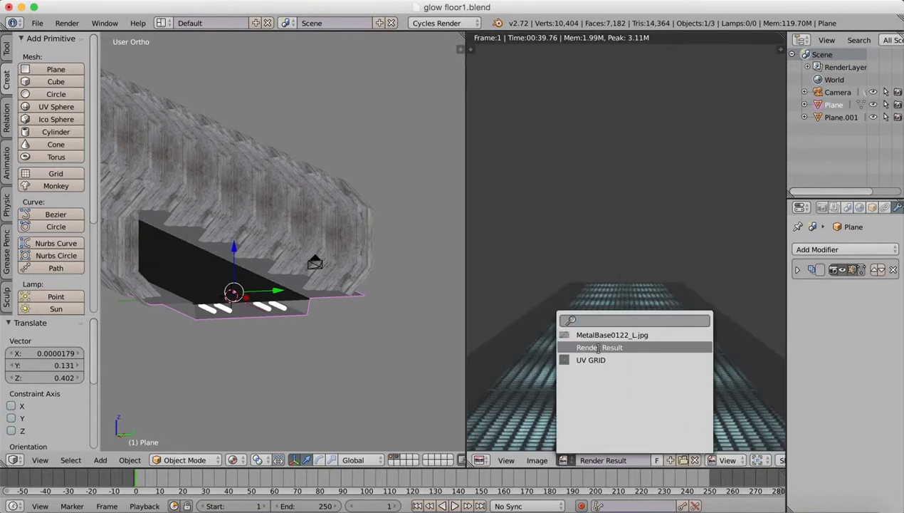
left_click(602, 335)
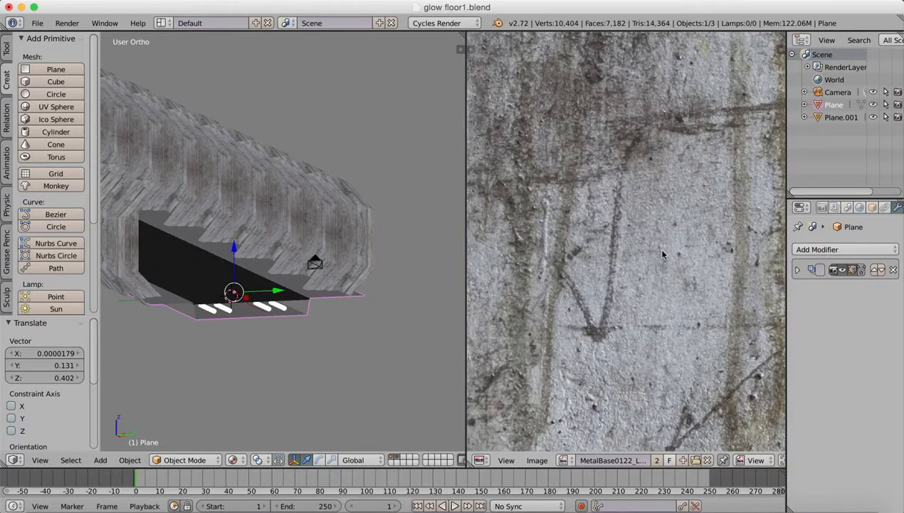
scroll(654, 261, "down", 5)
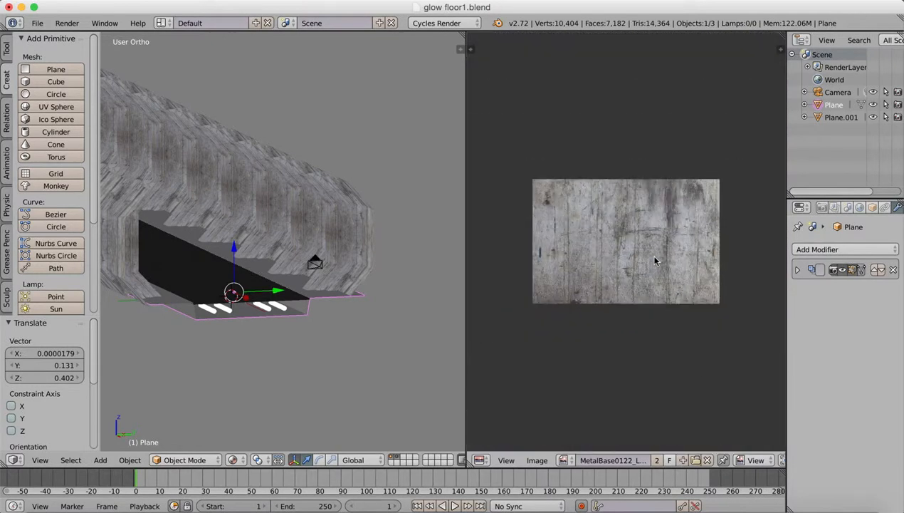
scroll(654, 262, "up", 1)
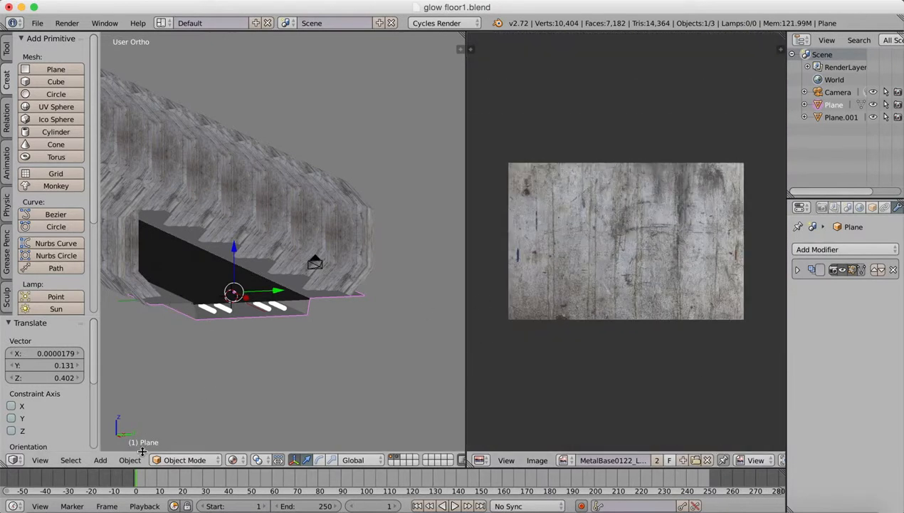
Select the whole floor mesh in Edit Mode and UV unwrap it with Smart UV Project at an angle limit of 66.
left_click(174, 460)
left_click(179, 431)
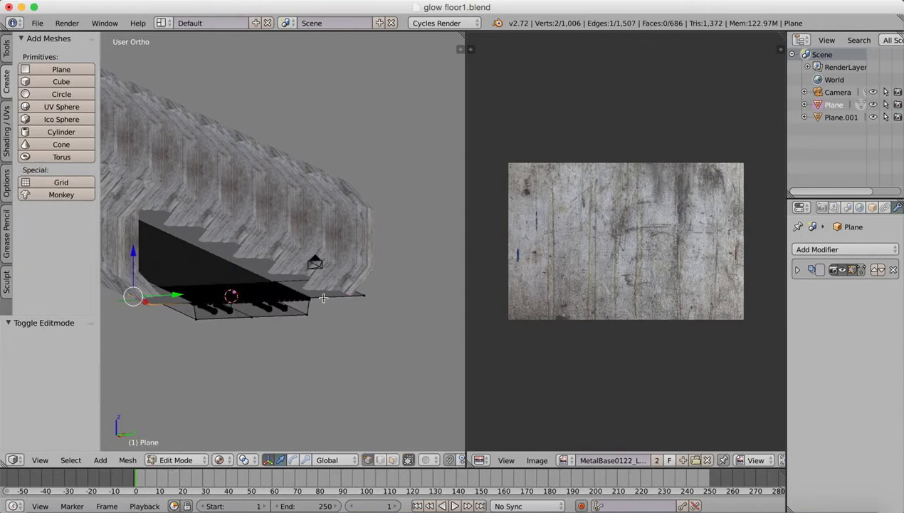
key("a")
key("a")
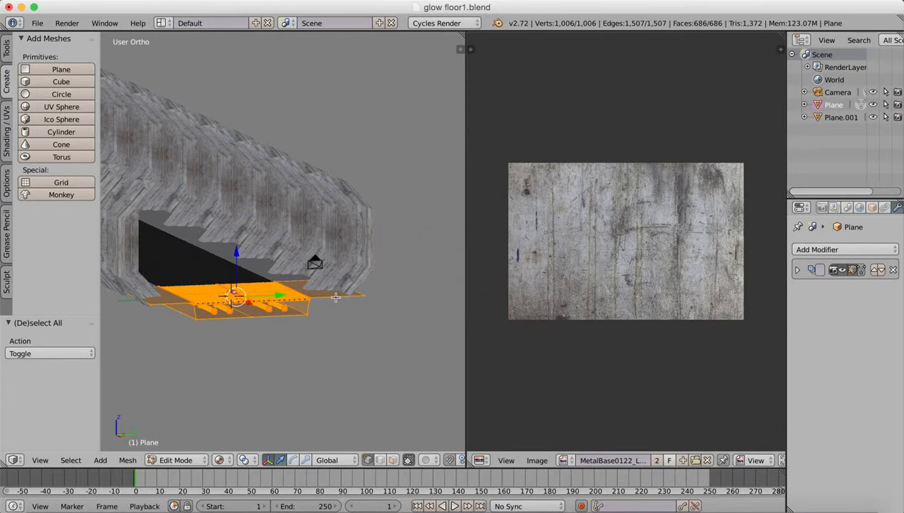
key("u")
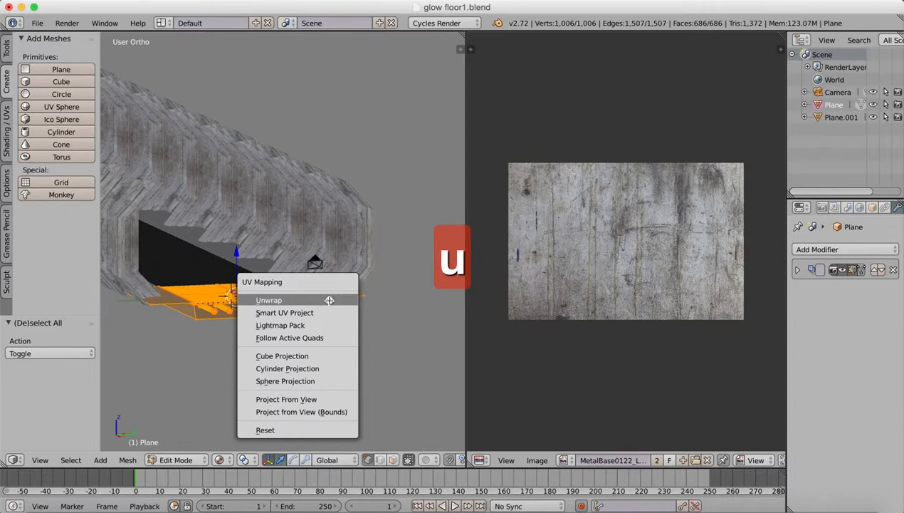
left_click(329, 300)
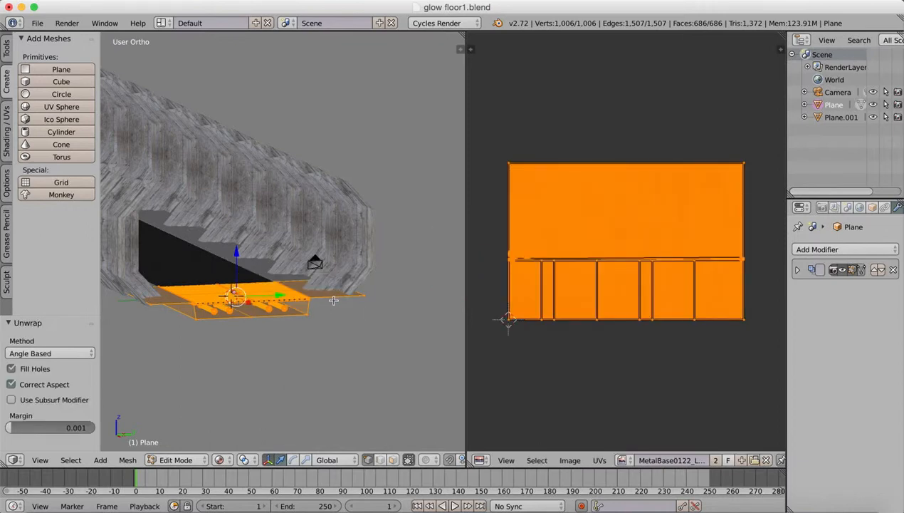
key("u")
left_click(324, 312)
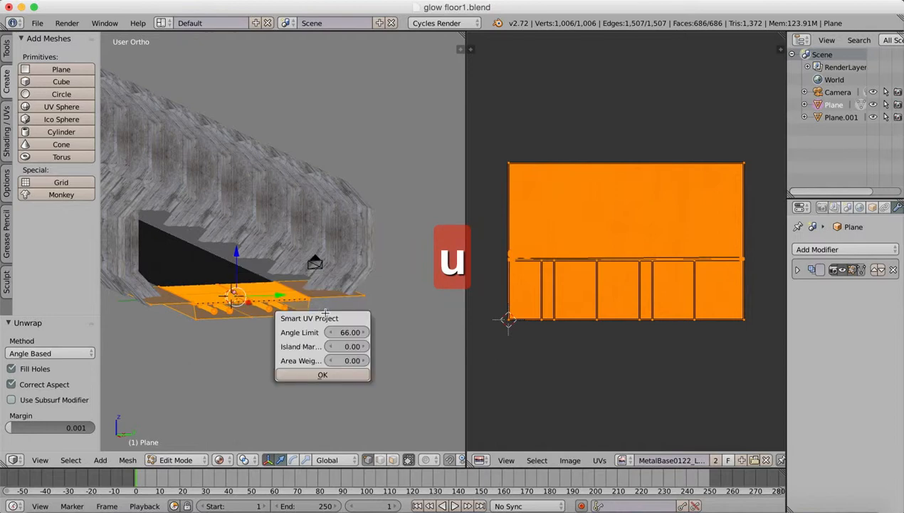
left_click(327, 374)
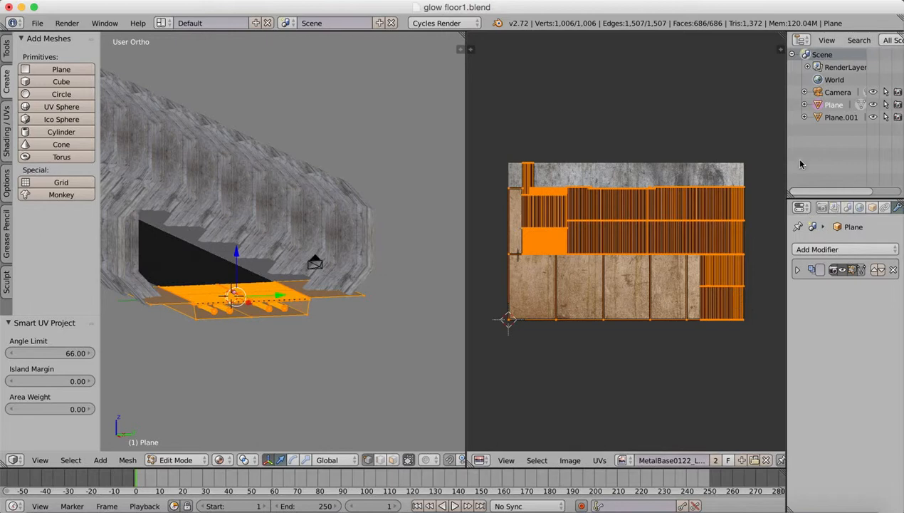
Set the Glossy BSDF color of the floor's structure grey material to an Image Texture using the UV GRID image.
left_click_drag(786, 153, 709, 151)
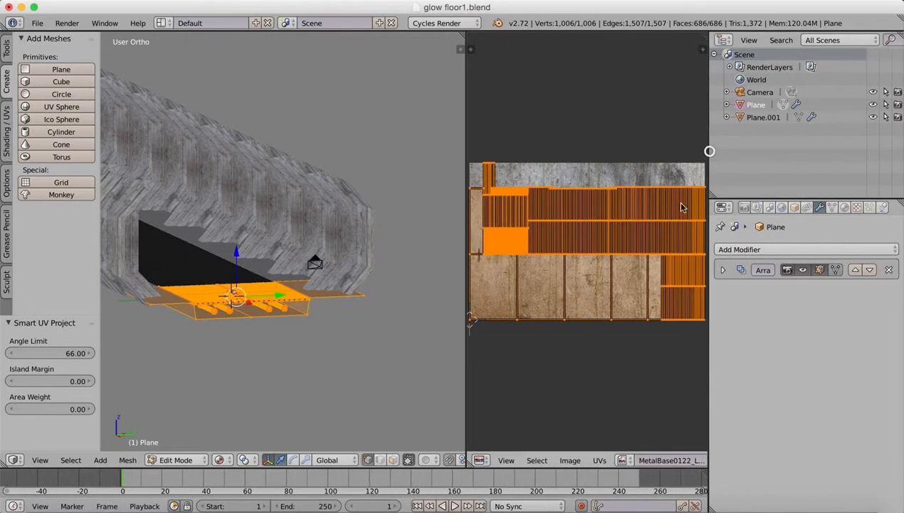
left_click(844, 207)
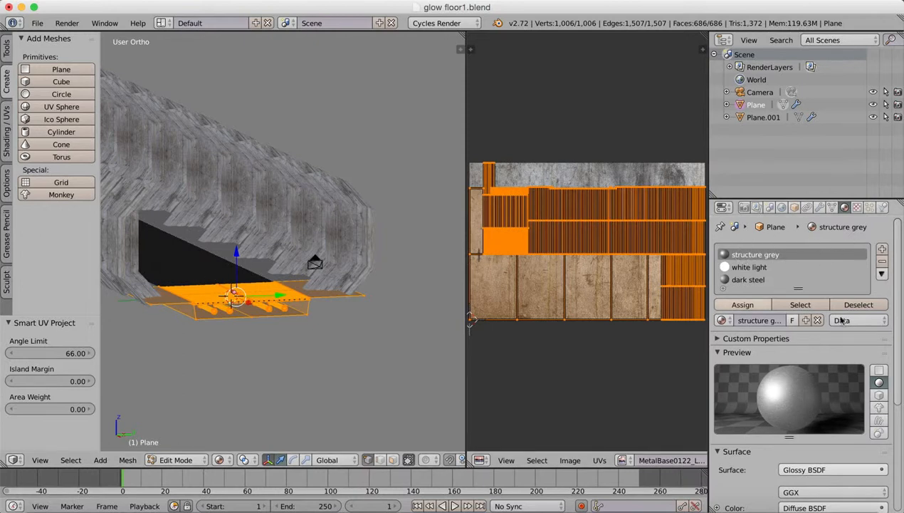
left_click_drag(898, 247, 883, 353)
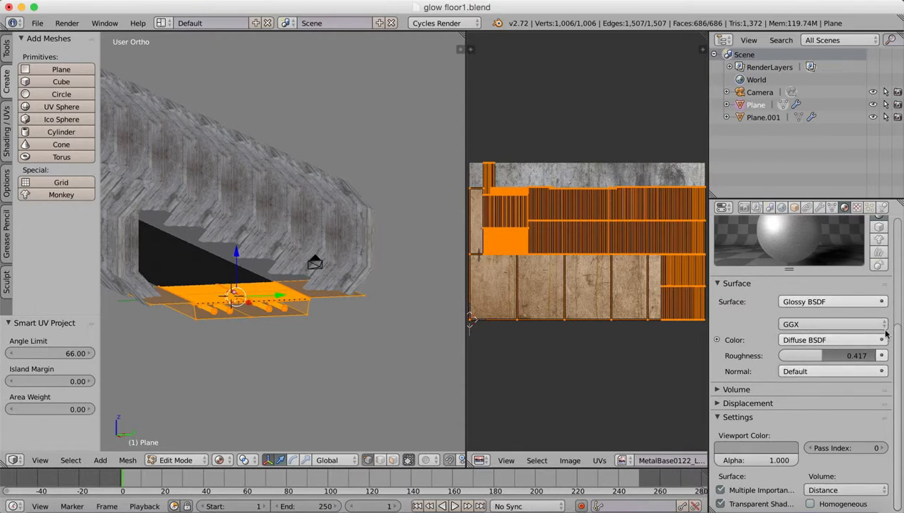
mouse_move(897, 342)
left_mouse_down()
mouse_move(897, 283)
mouse_move(896, 344)
left_mouse_up()
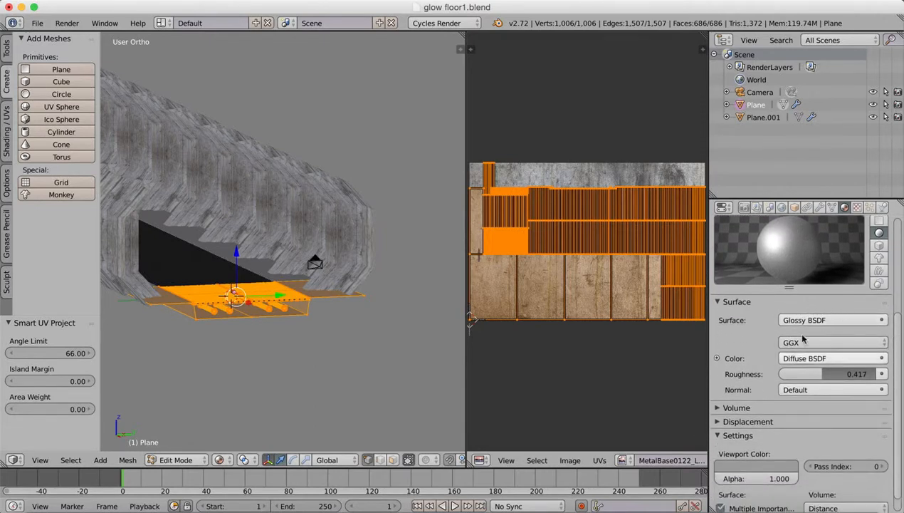
left_click(881, 358)
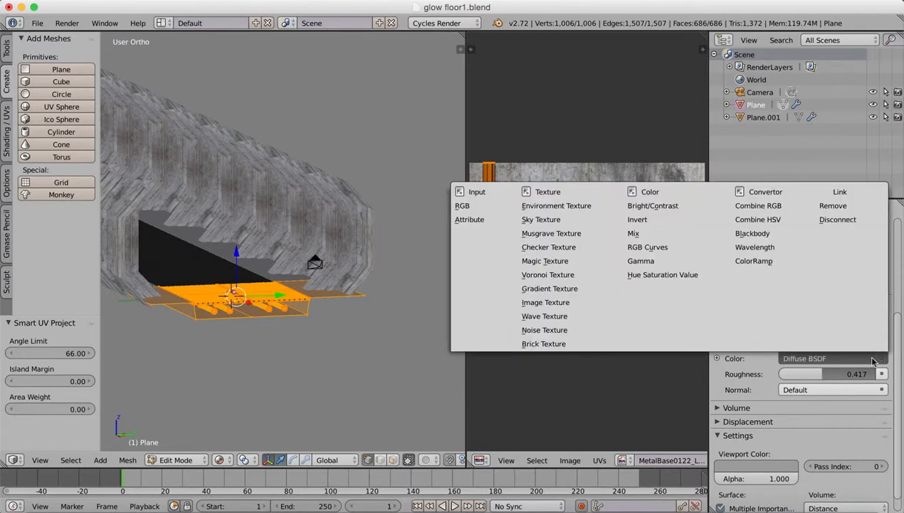
left_click(551, 303)
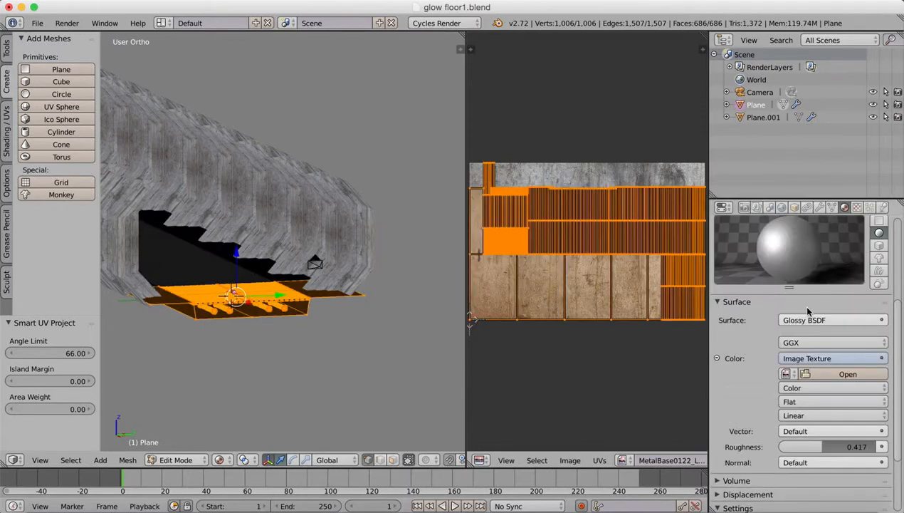
left_click(786, 373)
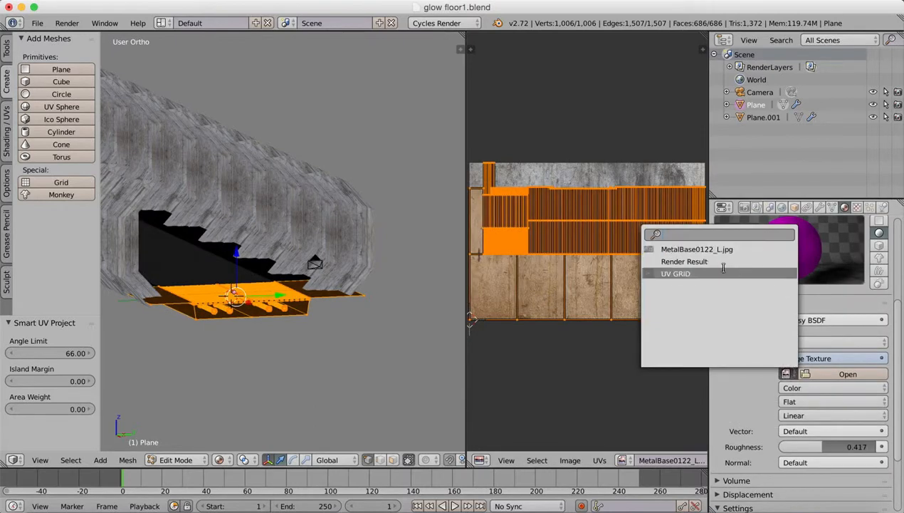
left_click(673, 271)
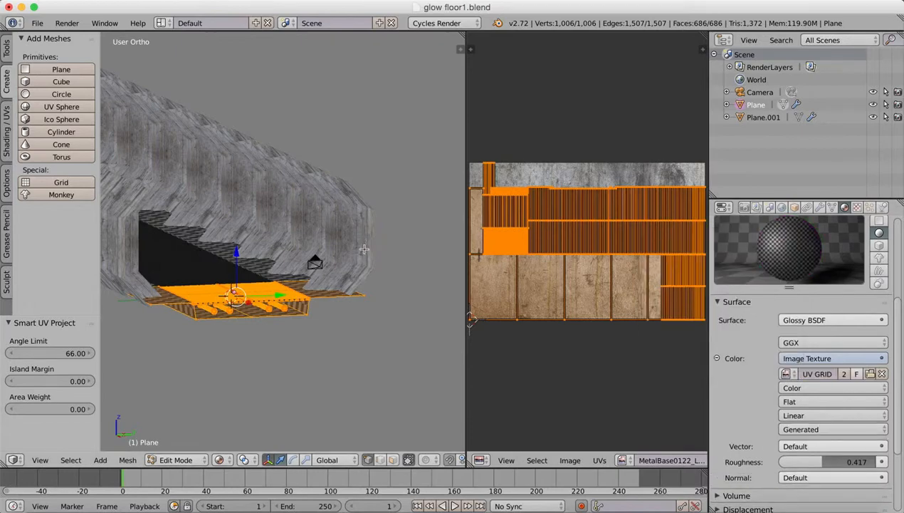
Check the grid pattern on the floor close up and replace the material's texture image with MetalBase0122_L.jpg.
scroll(363, 250, "up", 5)
middle_click_drag(360, 259, 358, 331)
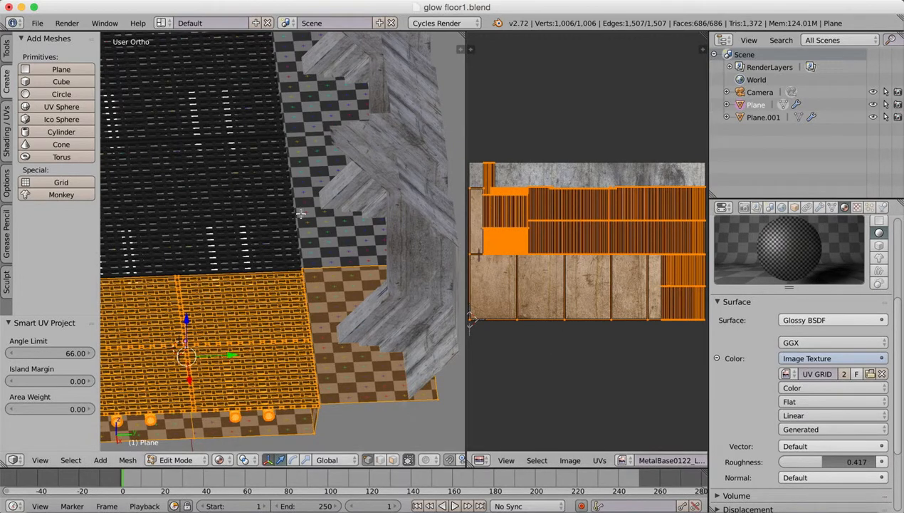
left_click(787, 373)
left_click(690, 249)
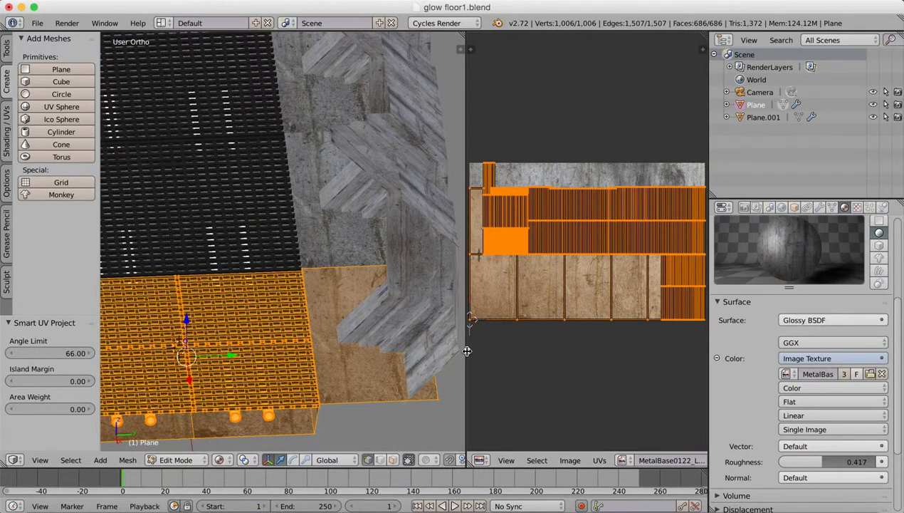
Widen the 3D view and, in face selection mode, select one side panel, the adjoining trench side wall and the neighbouring front face.
left_click_drag(466, 347, 493, 324)
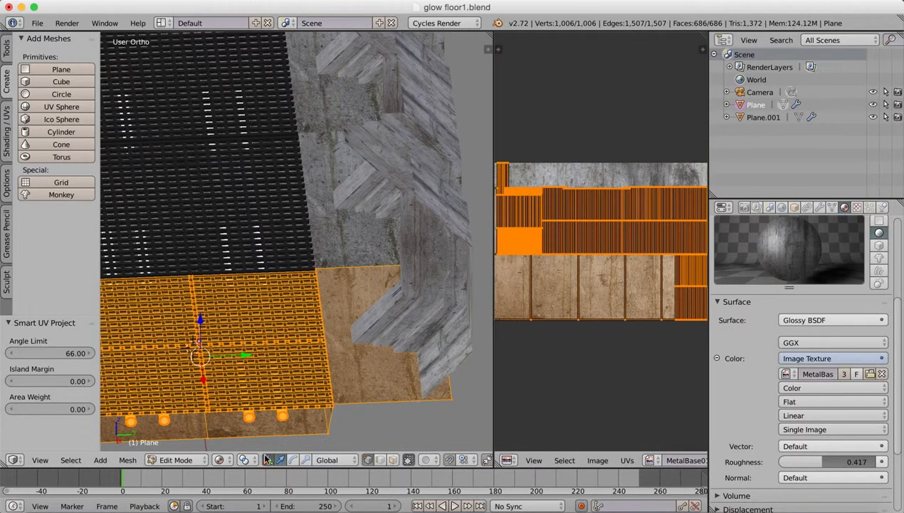
left_click(395, 459)
right_click(359, 371)
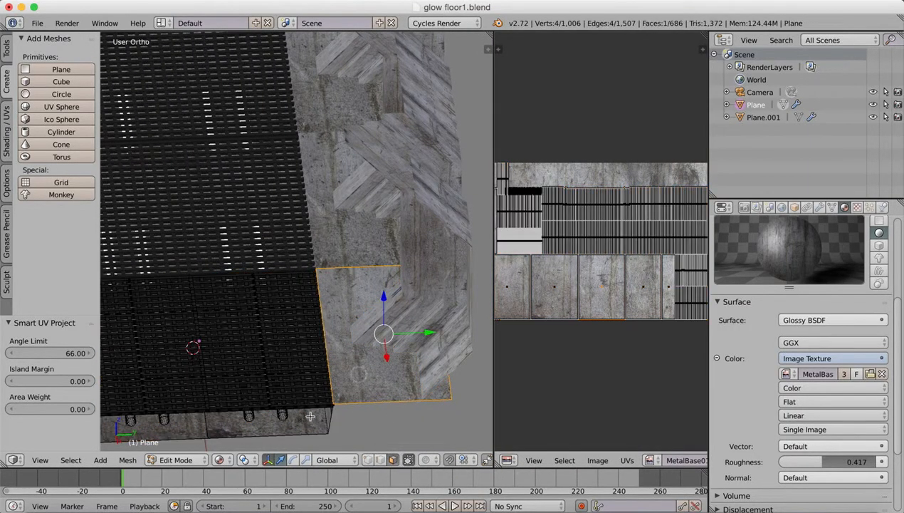
right_click(327, 417, "shift")
right_click(311, 423, "shift")
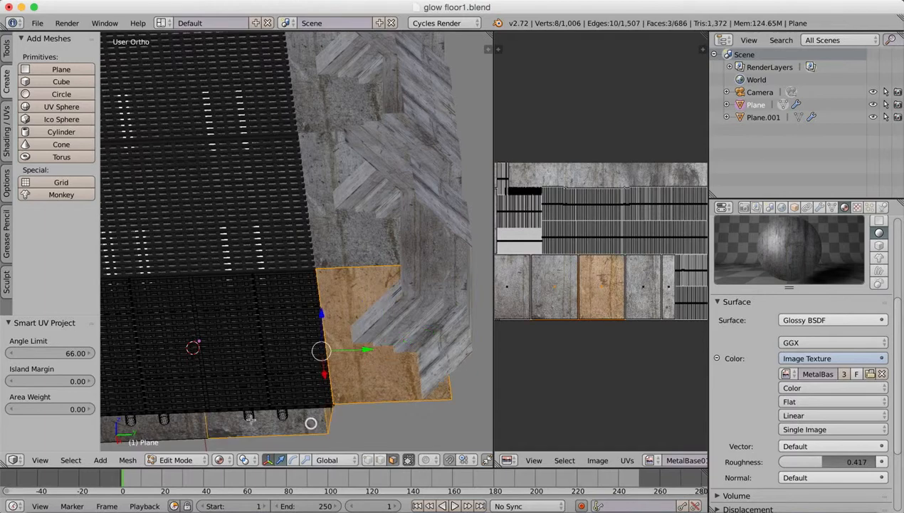
right_click(197, 426, "shift")
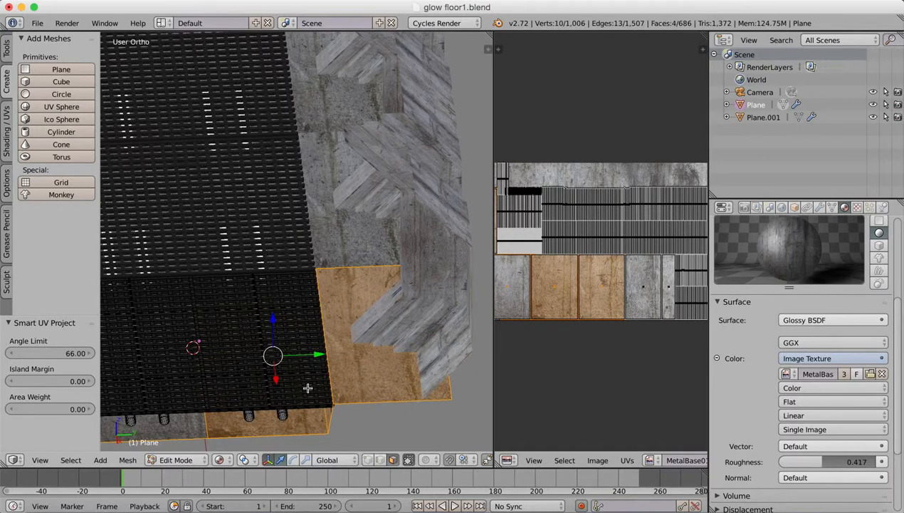
Undo the last face pick and add the opposite side panel and trench side wall of the floor to the selection.
middle_click_drag(258, 387, 477, 298)
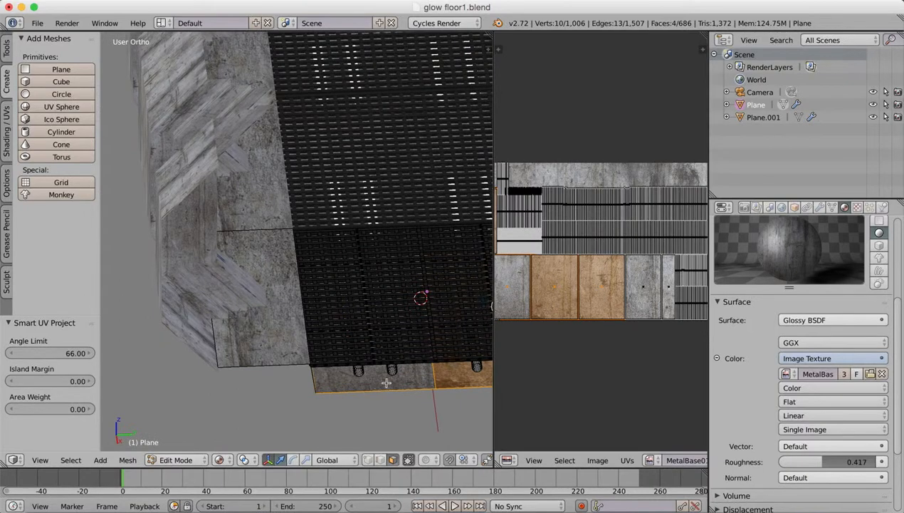
key("ctrl+z")
right_click(289, 351, "shift")
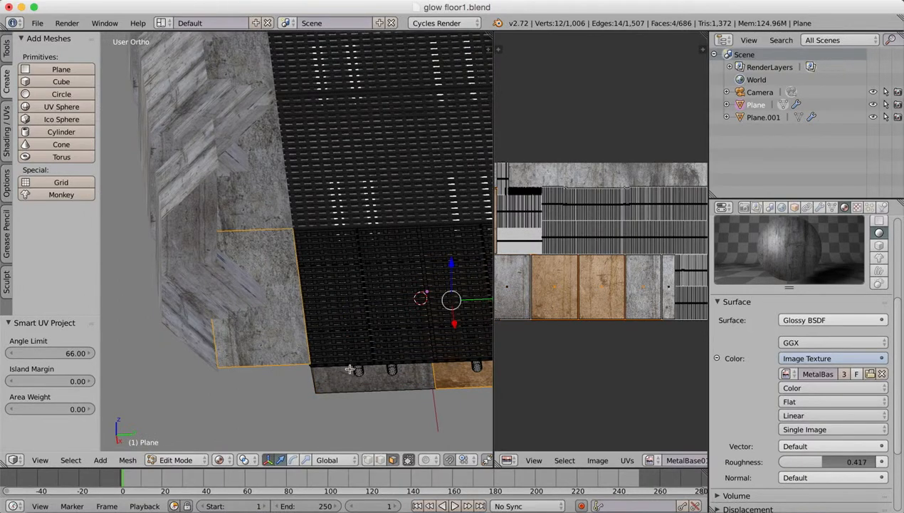
middle_click_drag(349, 369, 392, 285)
right_click(282, 334, "shift")
right_click(322, 348, "shift")
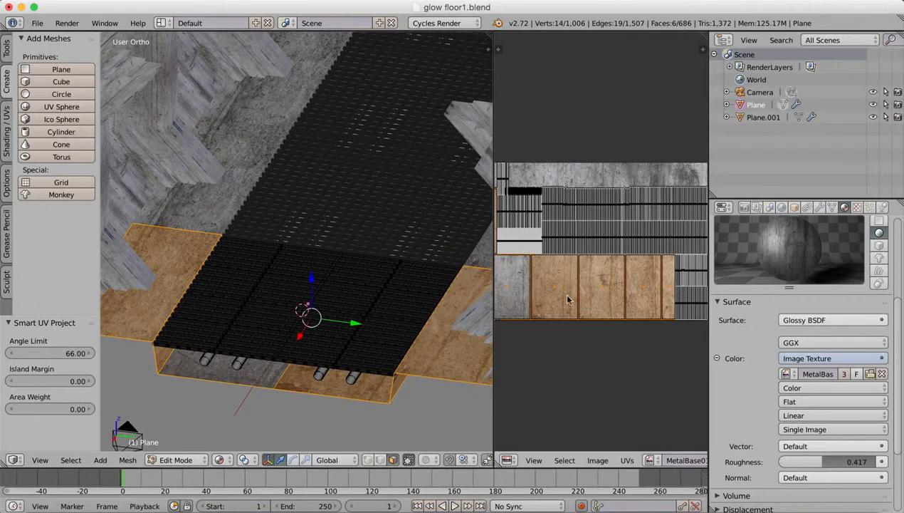
Scale the selected floor faces' UVs by 1.454 and move them 0.032 in X and 0.208 in Y over the metal image.
right_click(574, 338)
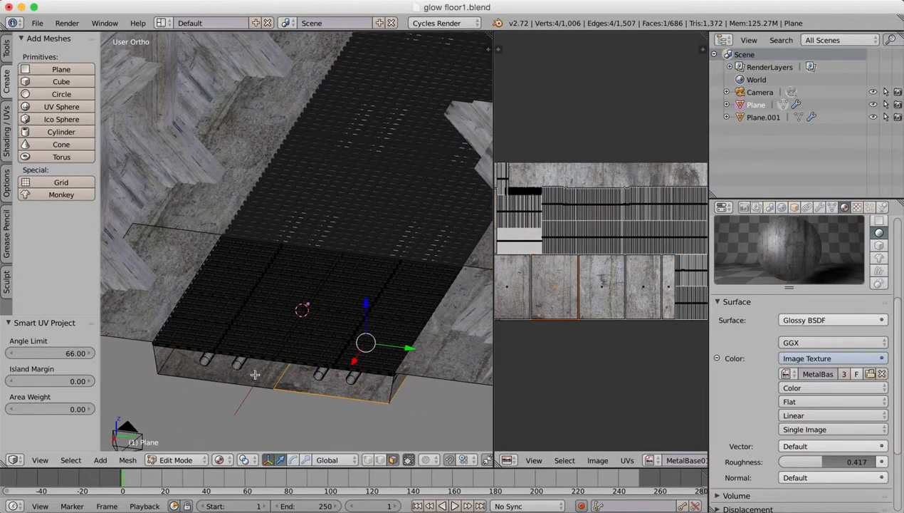
key("super+z")
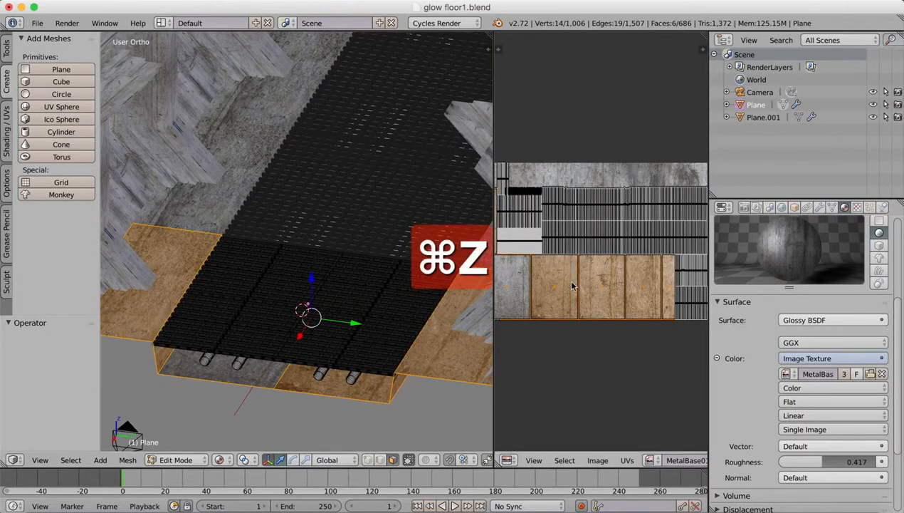
key("s")
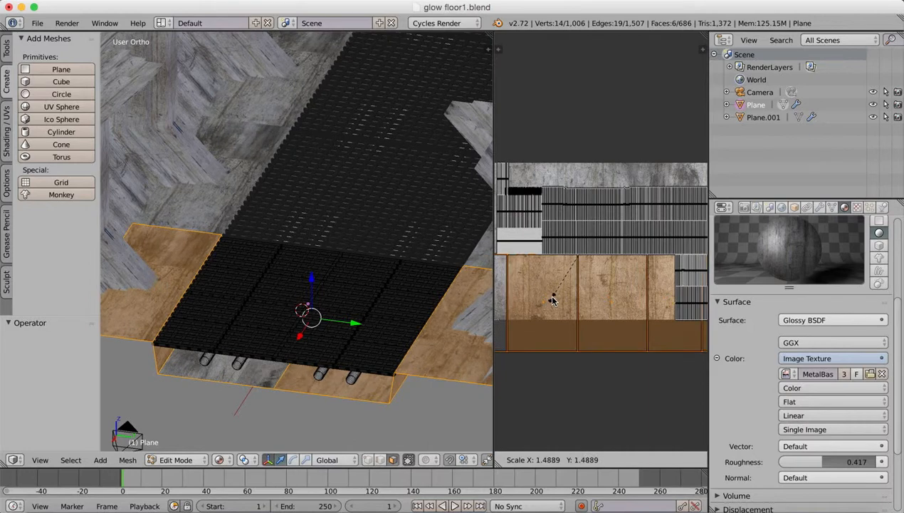
left_click(555, 299)
key("g")
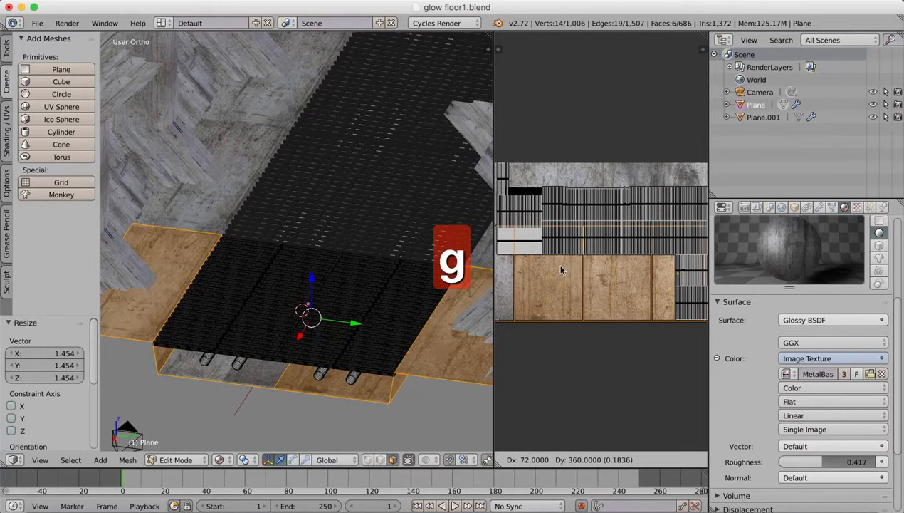
left_click(556, 265)
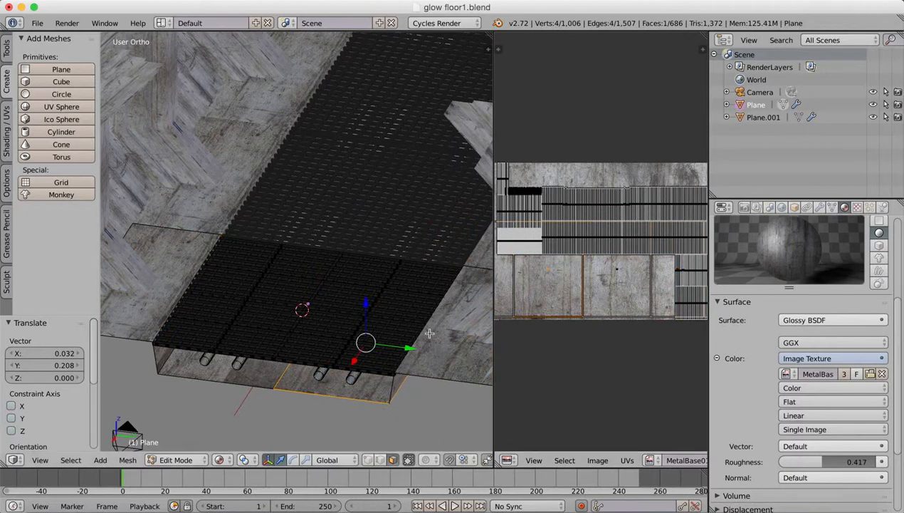
Merge the UV/Image Editor area back into the 3D view and frame the corridor through the active camera.
scroll(382, 262, "down", 4)
middle_click_drag(314, 311, 347, 307)
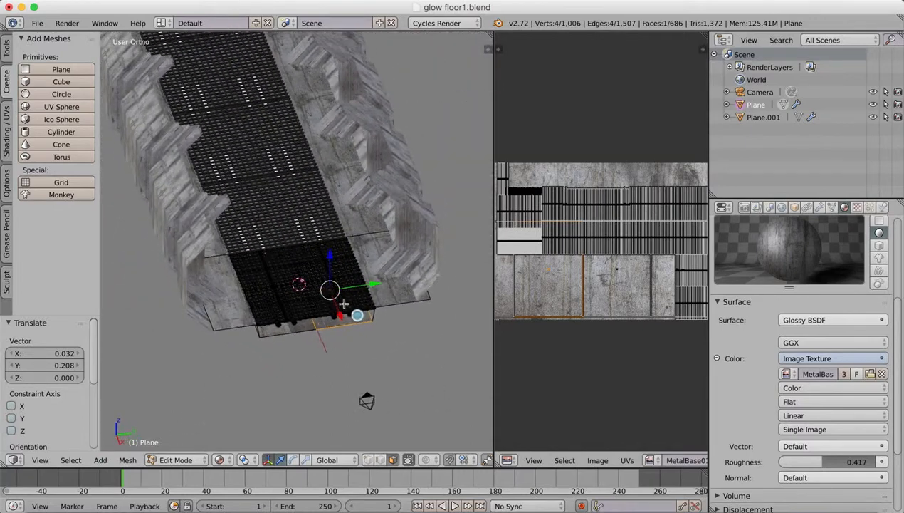
left_click_drag(489, 47, 681, 61)
middle_click_drag(479, 228, 505, 300)
left_click(39, 459)
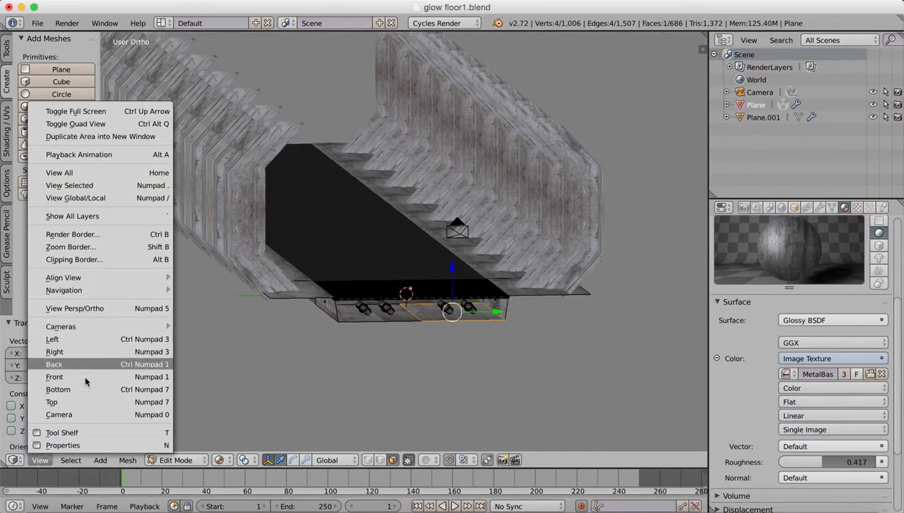
mouse_move(88, 322)
left_click(207, 339)
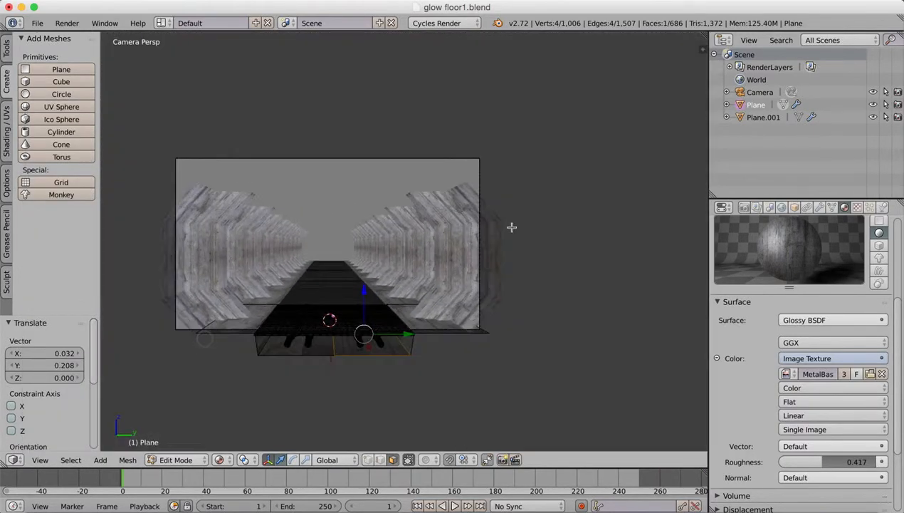
scroll(432, 289, "down", 4)
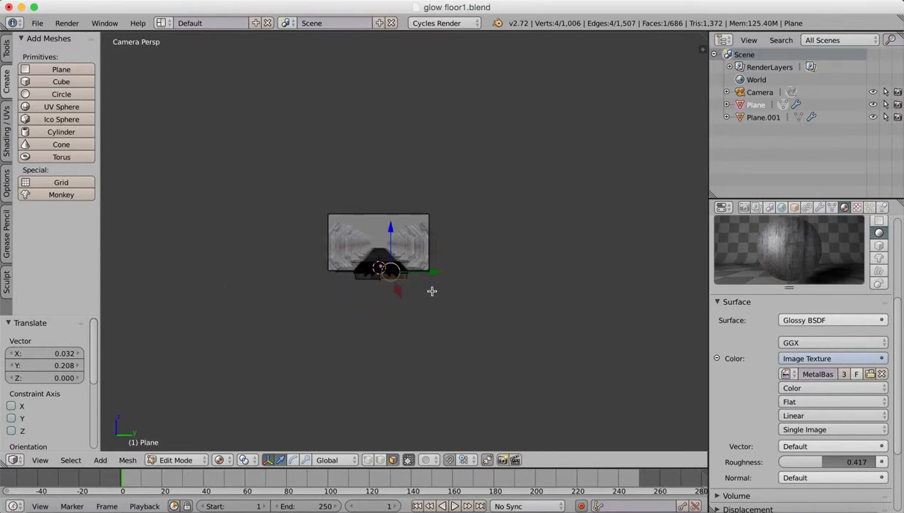
scroll(431, 292, "up", 7)
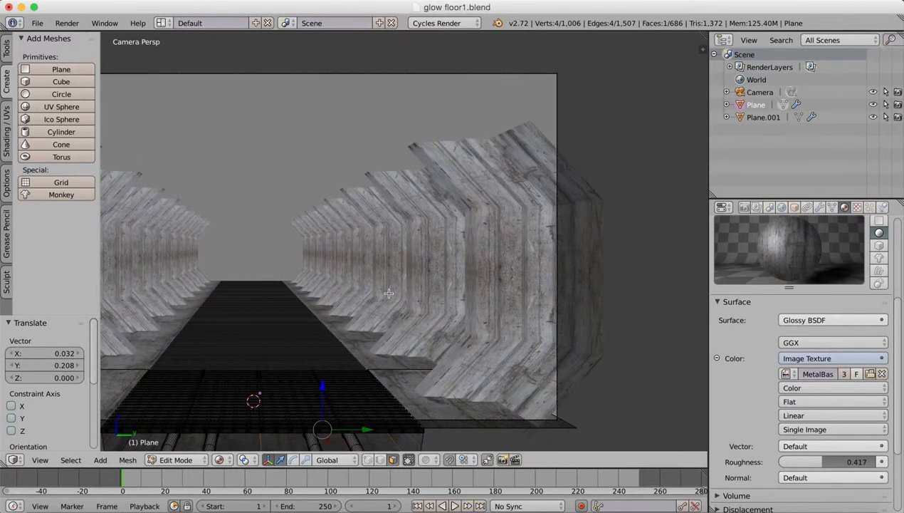
middle_click_drag(302, 324, 402, 305, "shift")
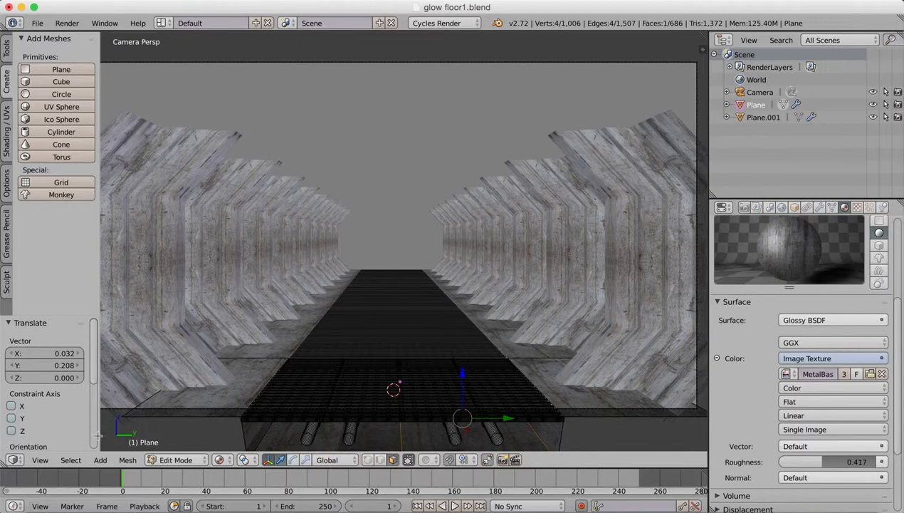
Take the 3D view out of the camera perspective and look at the corridor in orthographic projection.
left_click(14, 460)
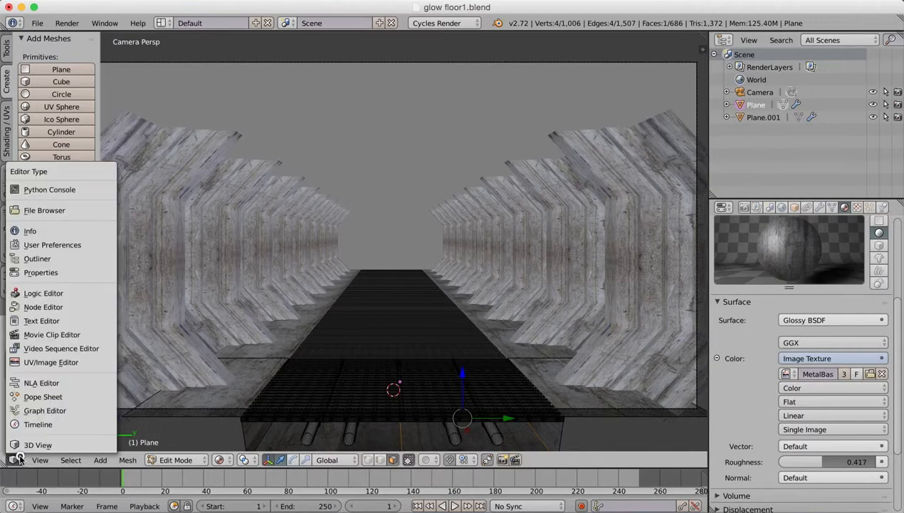
left_click(14, 459)
left_click(14, 460)
left_click(27, 445)
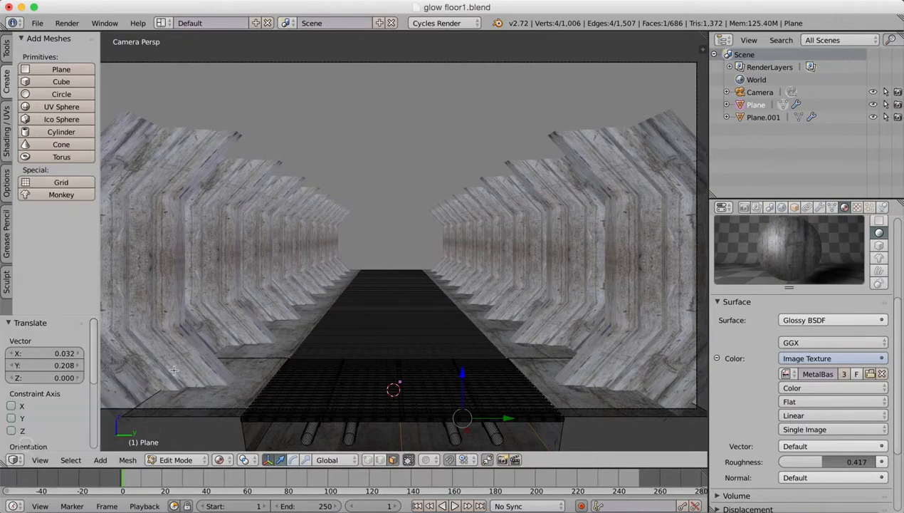
left_click(40, 459)
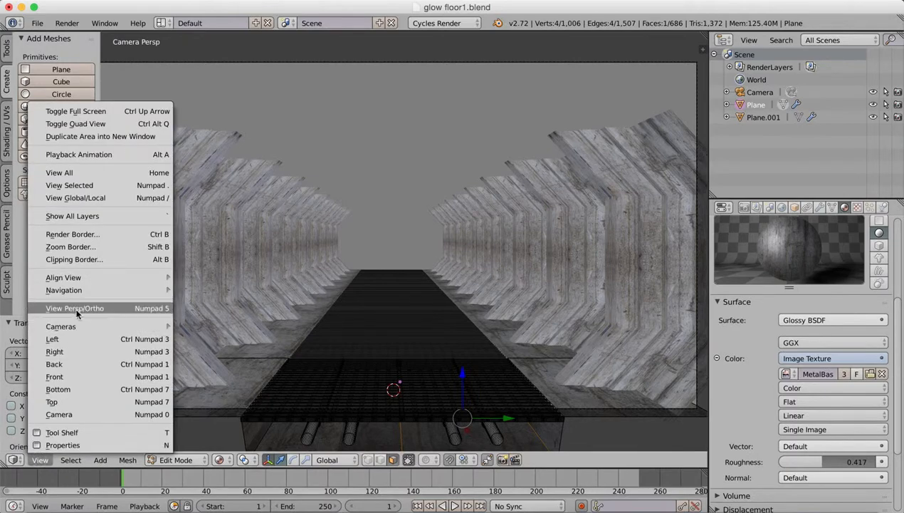
left_click(71, 308)
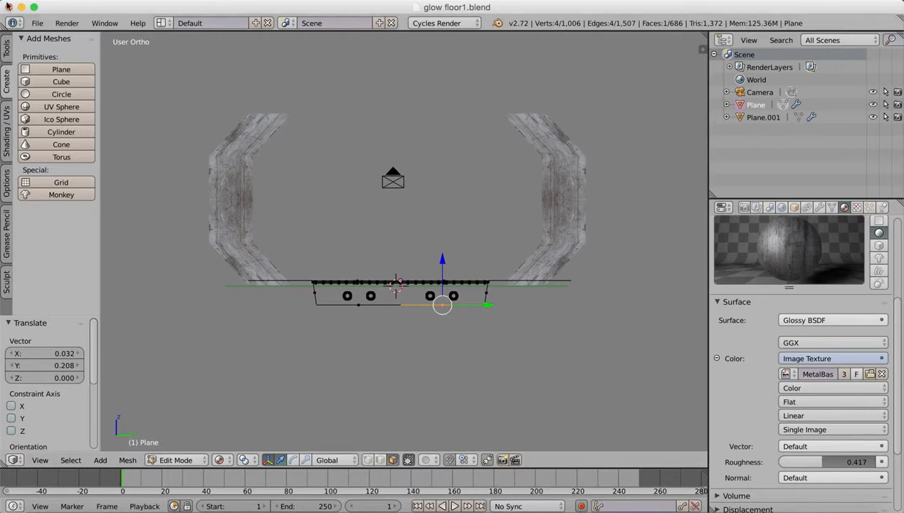
Add a plane inside the floor mesh, raise it 8.179 along Z, and return to Object Mode.
left_click(54, 69)
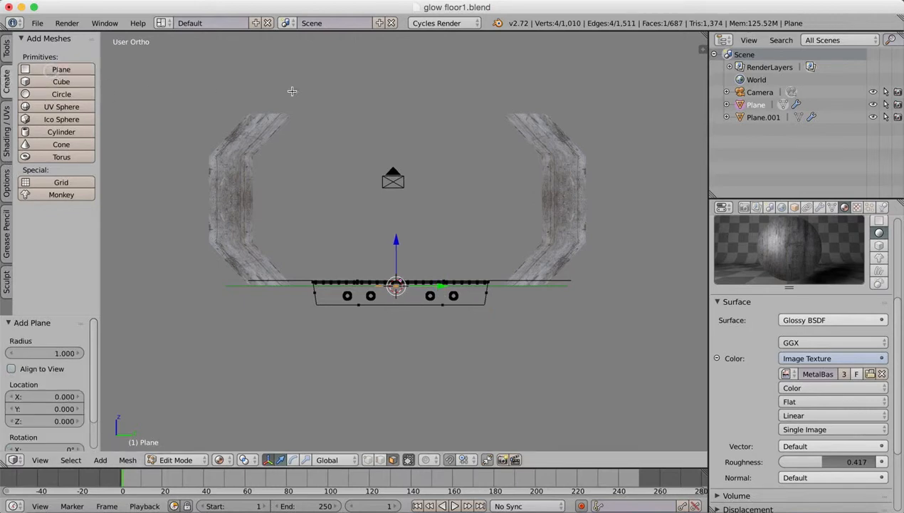
left_click_drag(398, 244, 389, 69)
middle_click_drag(352, 151, 420, 278)
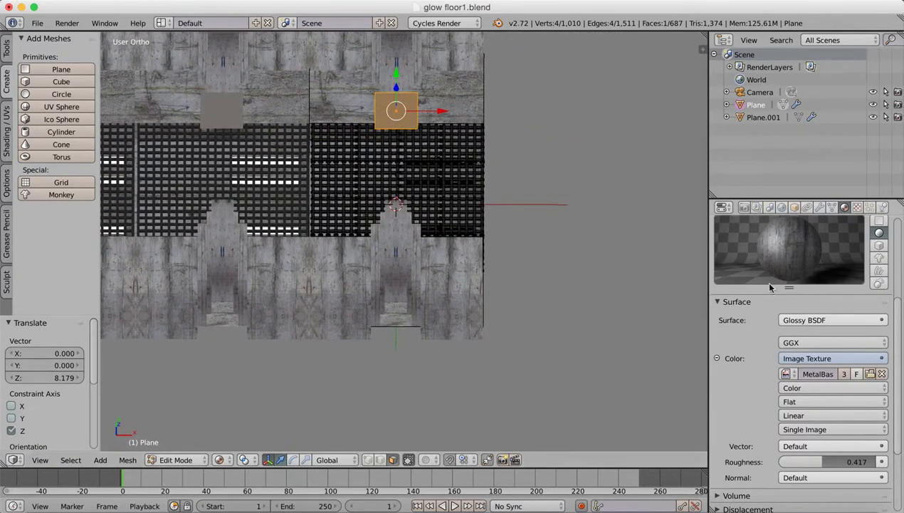
left_click(175, 460)
left_click(178, 454)
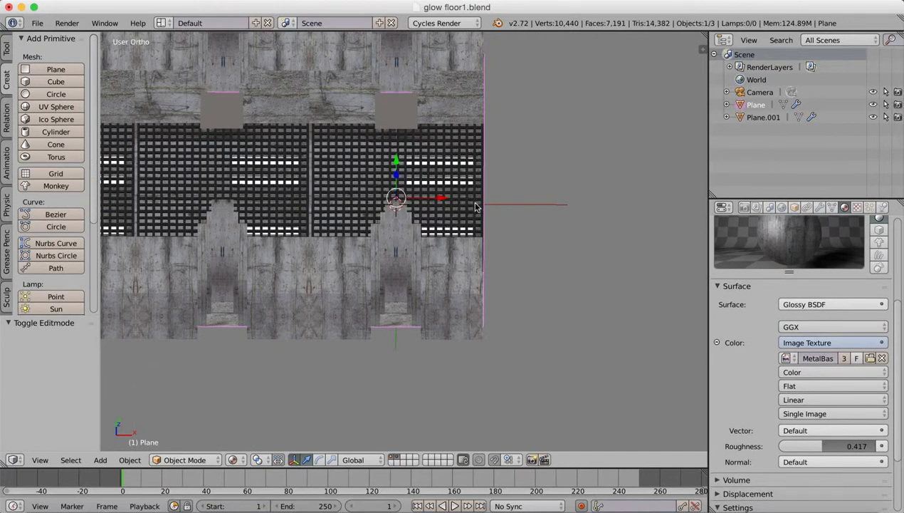
Undo the recent floor edits, inspect the corridor, and redo them.
key("super+z")
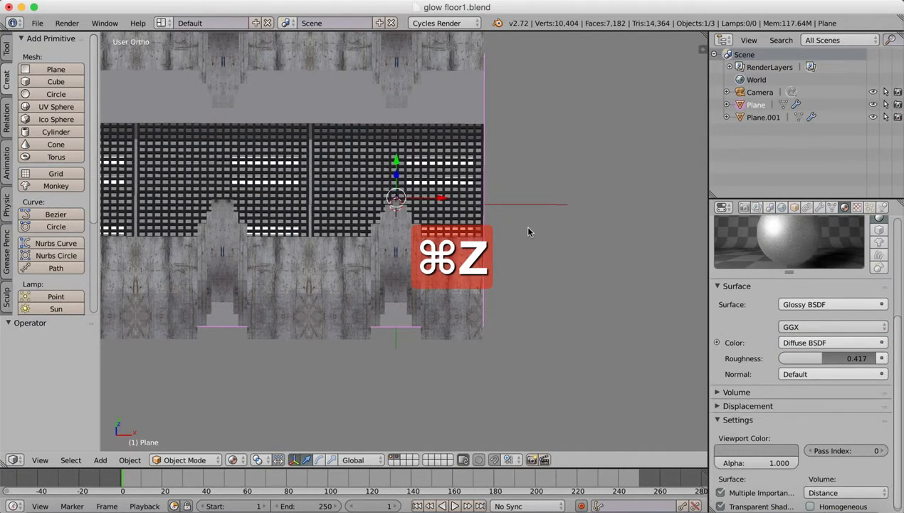
middle_click_drag(528, 228, 509, 298)
middle_click_drag(442, 294, 518, 243)
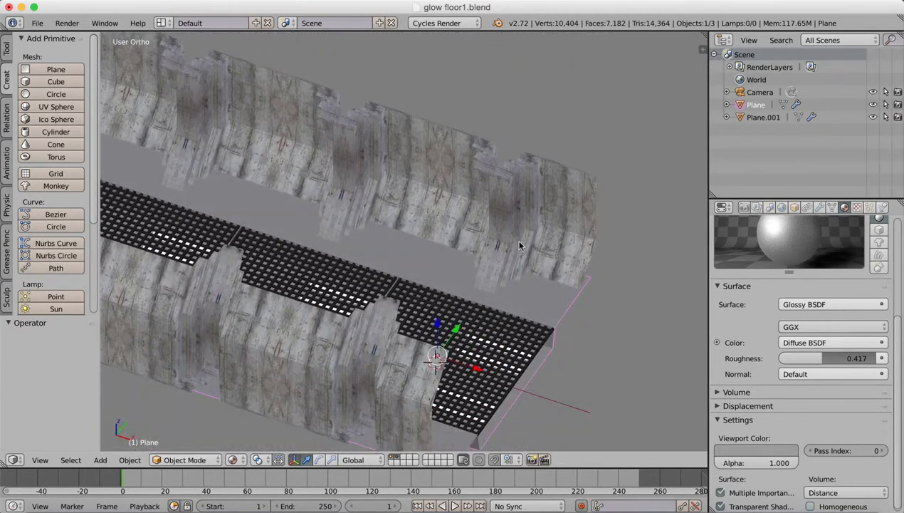
key("super+shift+z")
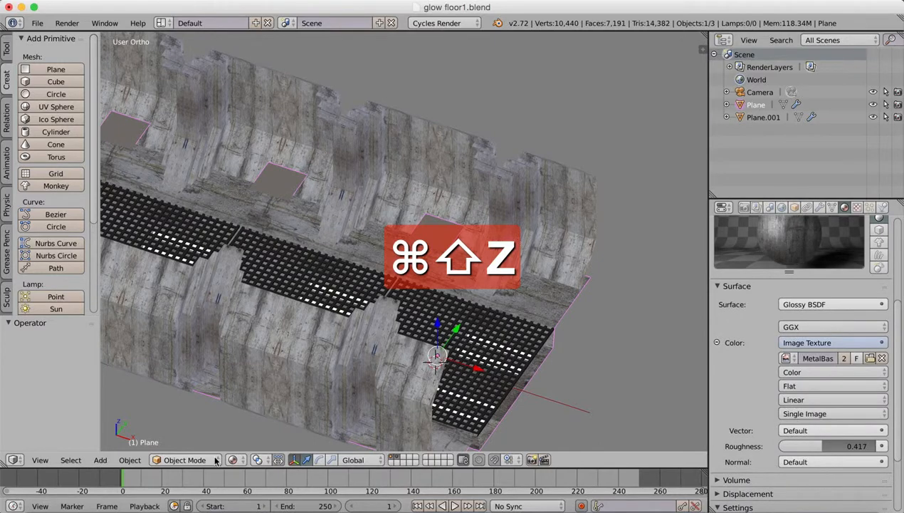
Enter Edit Mode on the floor and delete the vertices of the plane added to its mesh.
left_click(184, 459)
left_click(189, 433)
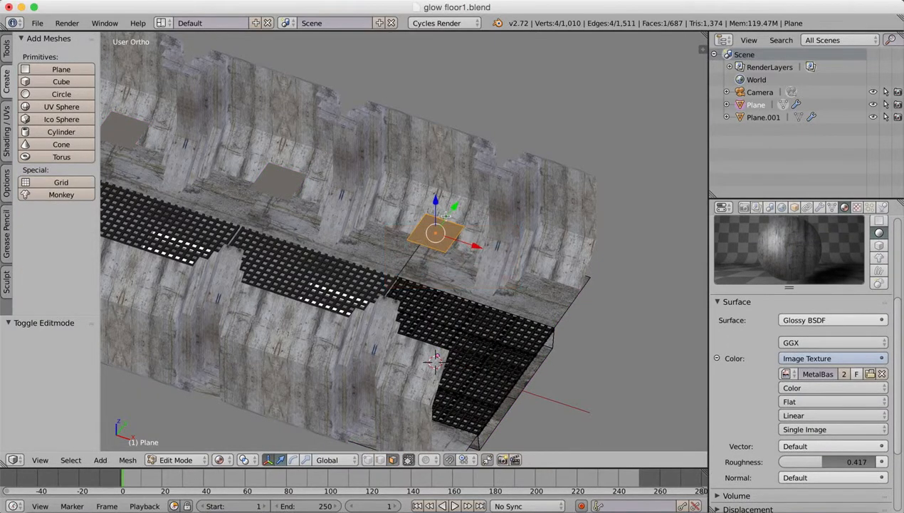
key("x")
key("v")
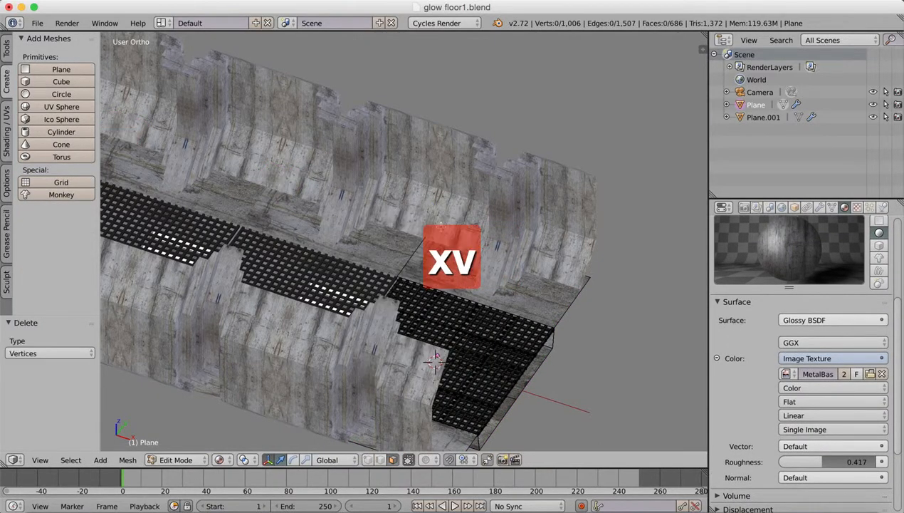
In Object Mode, add a plane as a separate object and raise it 10.420 along Z above the floor.
left_click(179, 459)
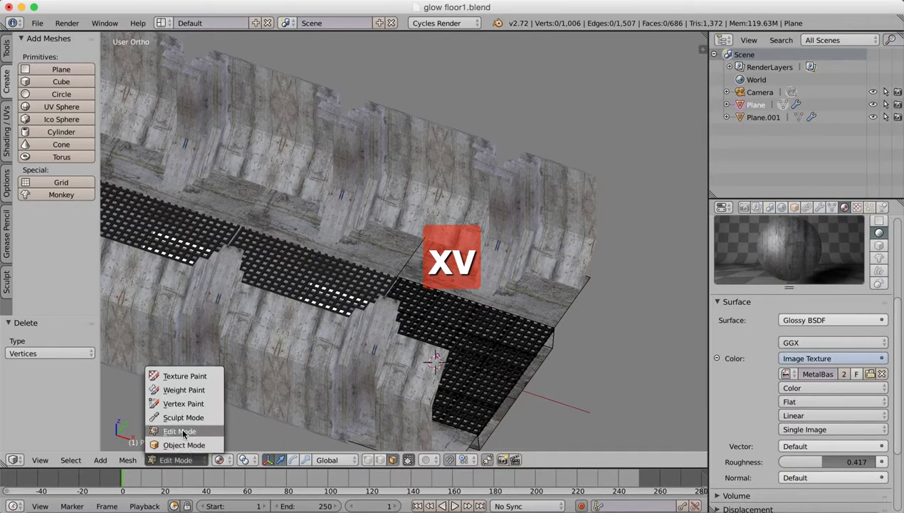
left_click(183, 445)
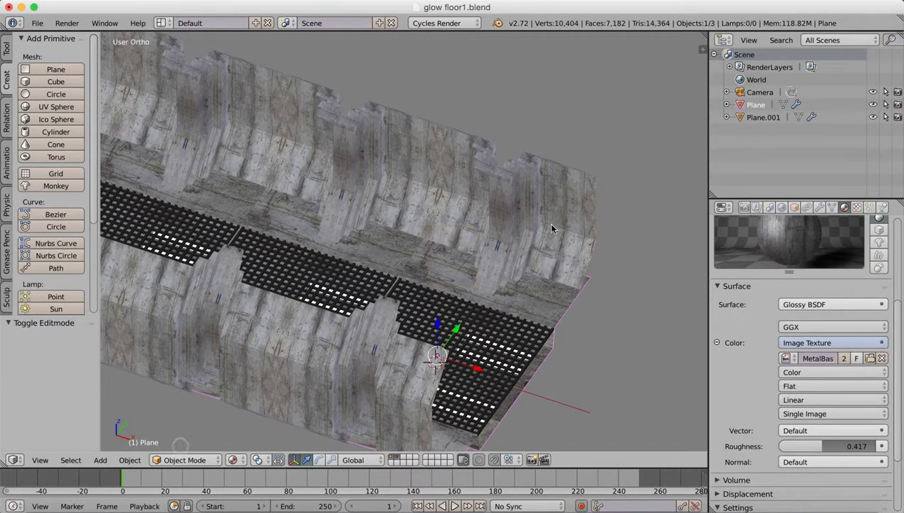
left_click(54, 71)
left_click_drag(435, 334, 433, 171)
mouse_move(438, 257)
middle_mouse_down()
mouse_move(460, 260)
mouse_move(418, 246)
mouse_move(421, 232)
mouse_move(416, 254)
mouse_move(430, 256)
middle_mouse_up()
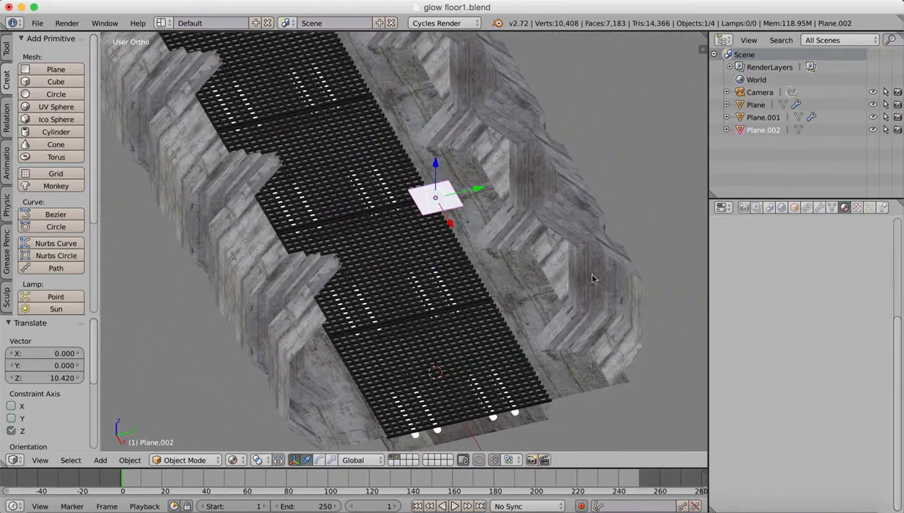
Turn off viewport display of the Array modifier on the walls and on the floor.
right_click(591, 277)
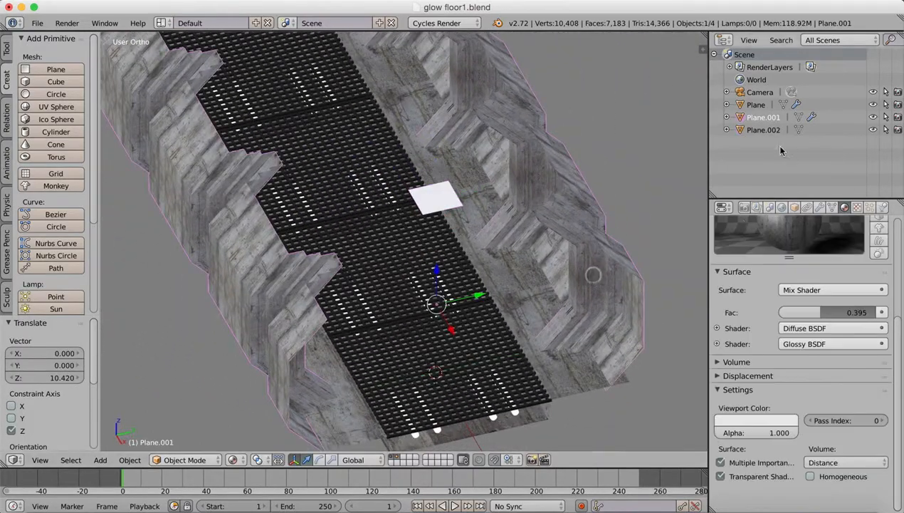
left_click(820, 206)
left_click(722, 270)
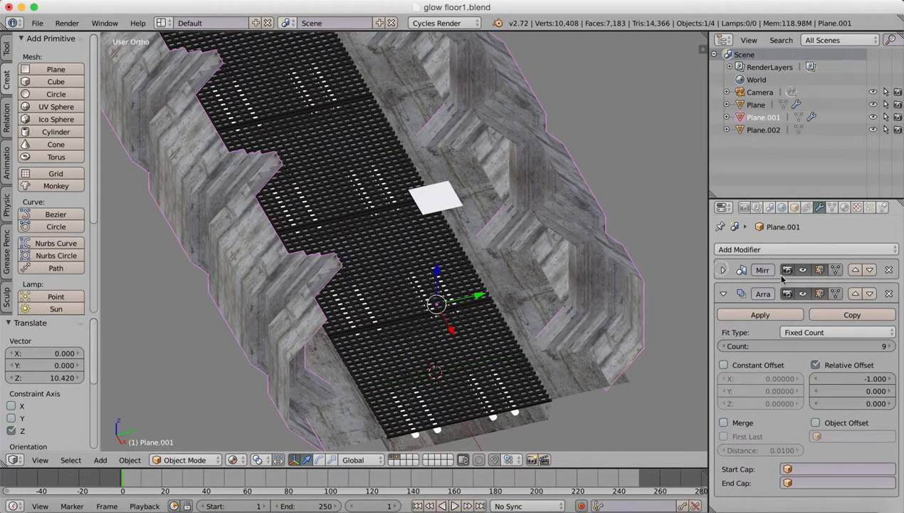
left_click(722, 294)
left_click(803, 293)
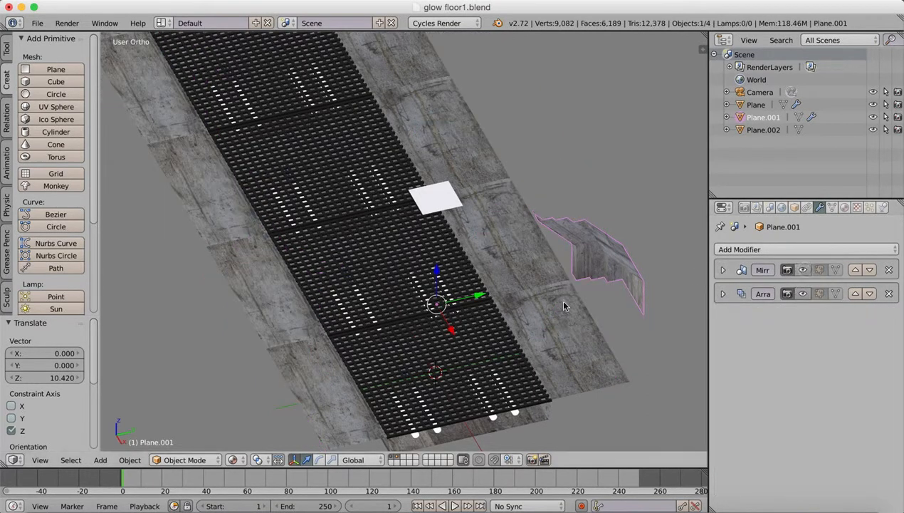
right_click(472, 324)
left_click(803, 269)
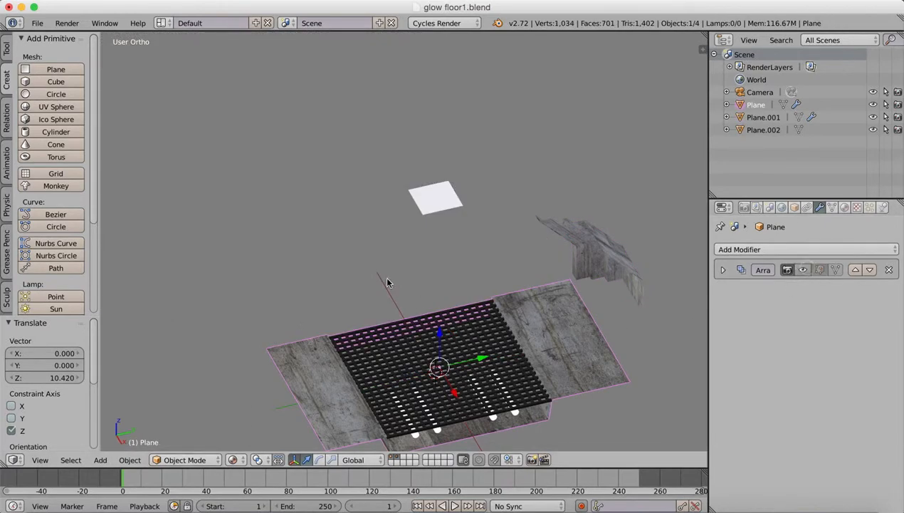
Select the raised plane, enter Edit Mode on it and bring up the mesh editing tools.
middle_click_drag(372, 257, 420, 282)
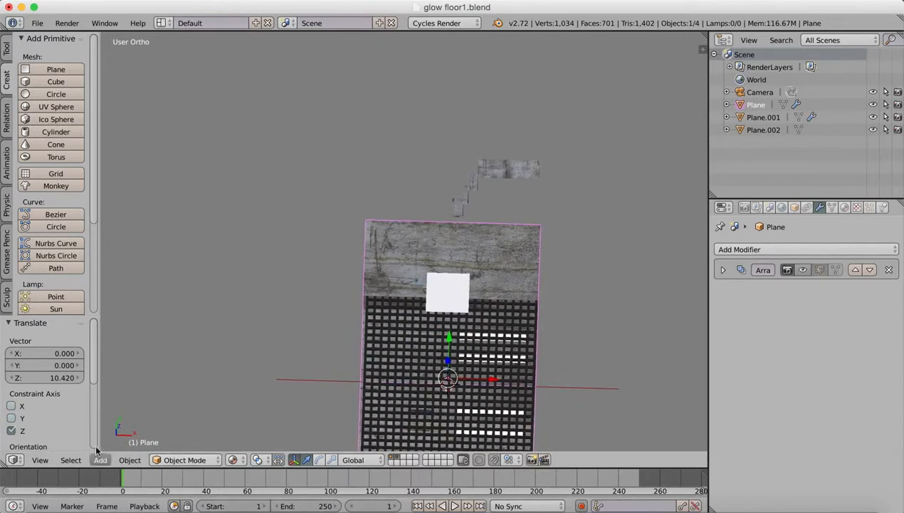
left_click(39, 460)
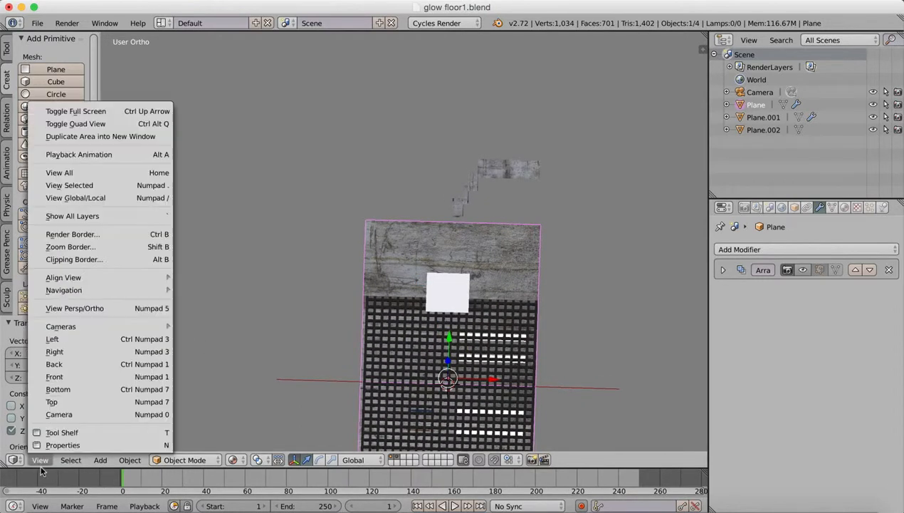
left_click(52, 401)
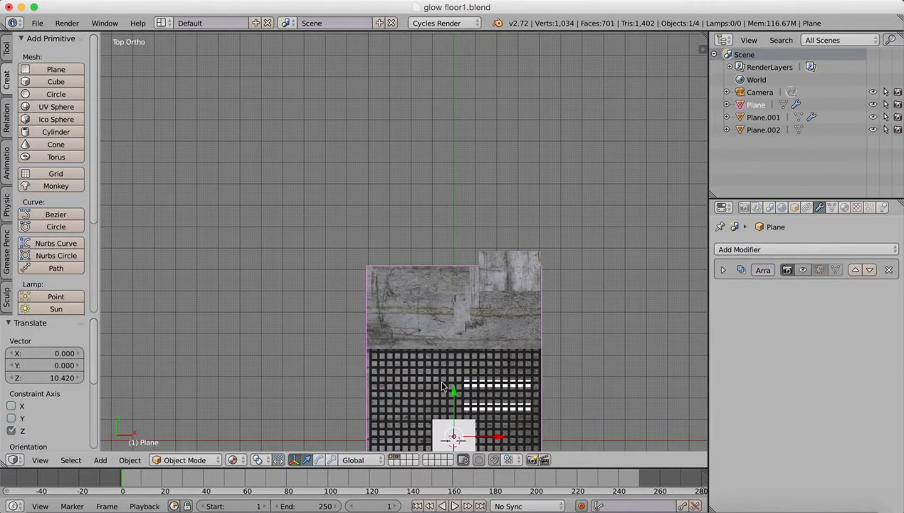
middle_click_drag(443, 380, 396, 189, "shift")
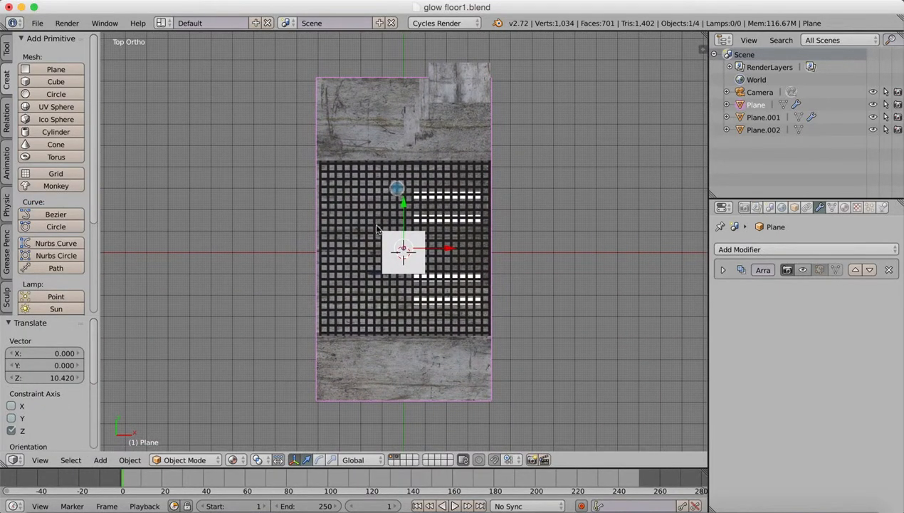
middle_click_drag(377, 229, 467, 265)
scroll(415, 249, "down", 5)
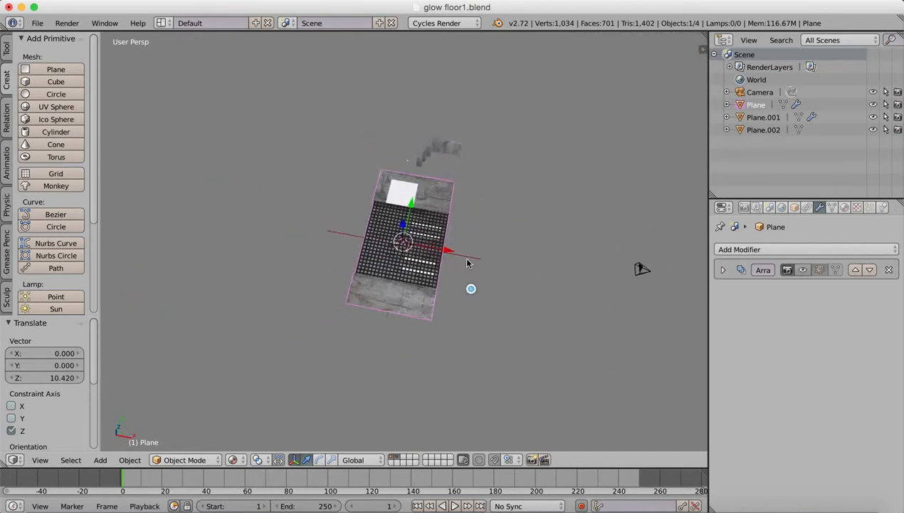
right_click(402, 190)
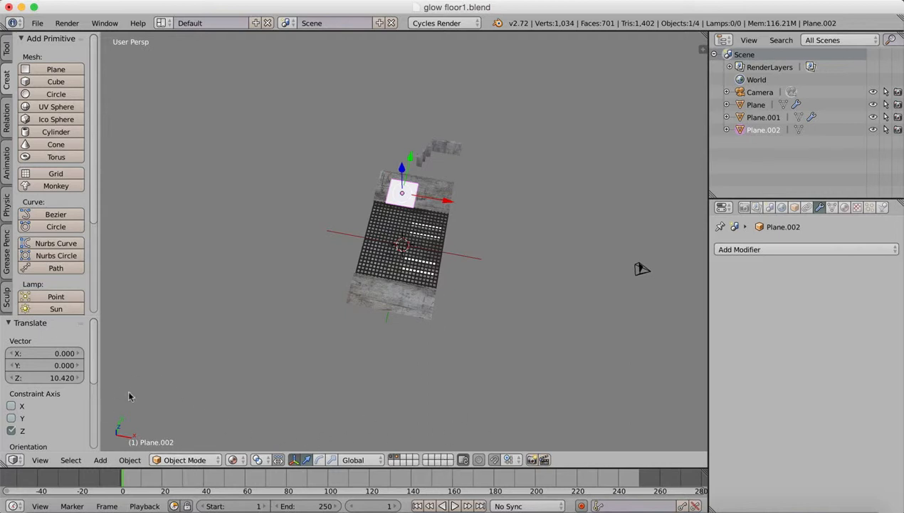
left_click(171, 459)
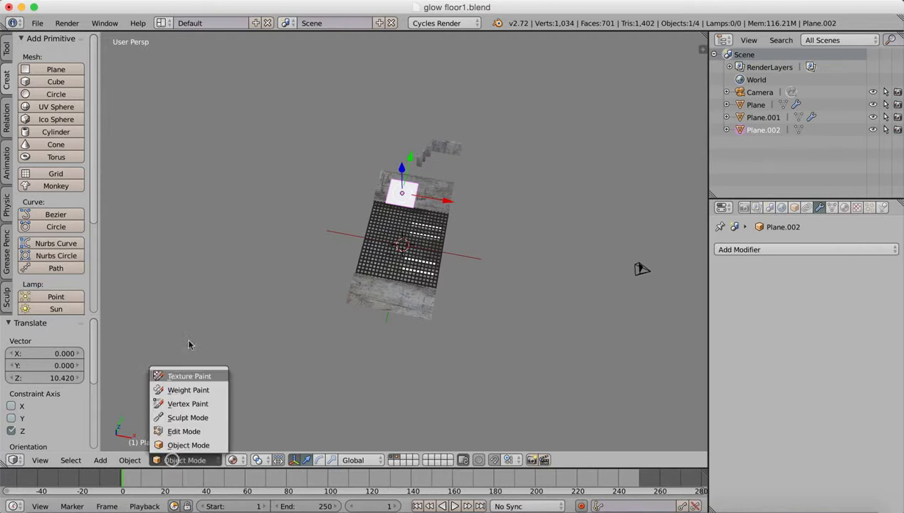
left_click(184, 430)
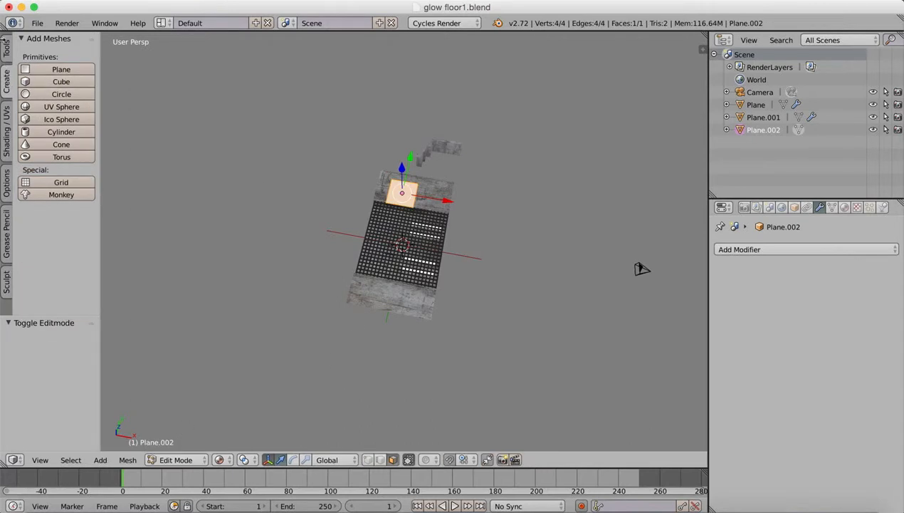
left_click(6, 48)
left_click(51, 271)
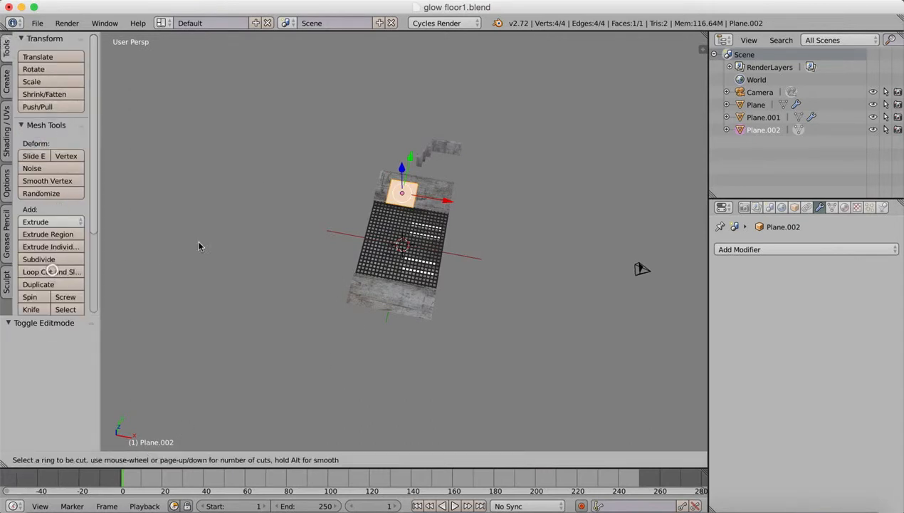
right_click(400, 193)
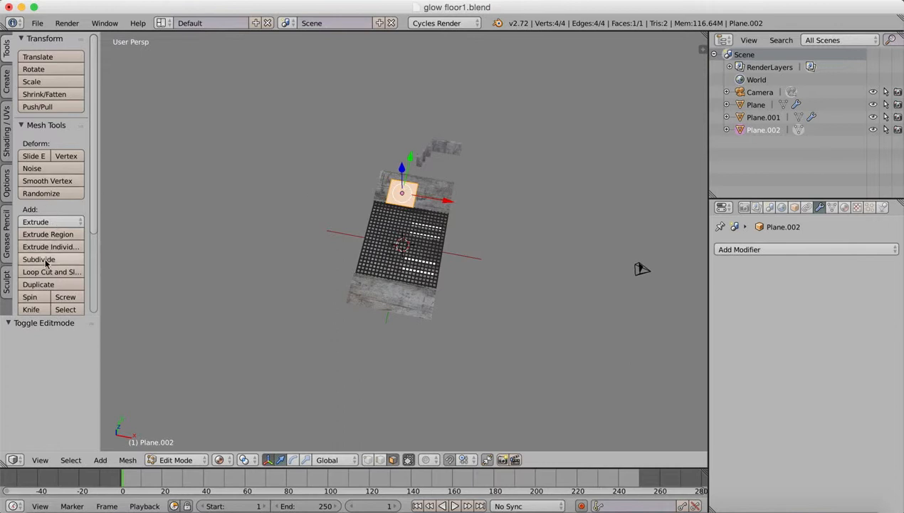
left_click(48, 272)
right_click(404, 195)
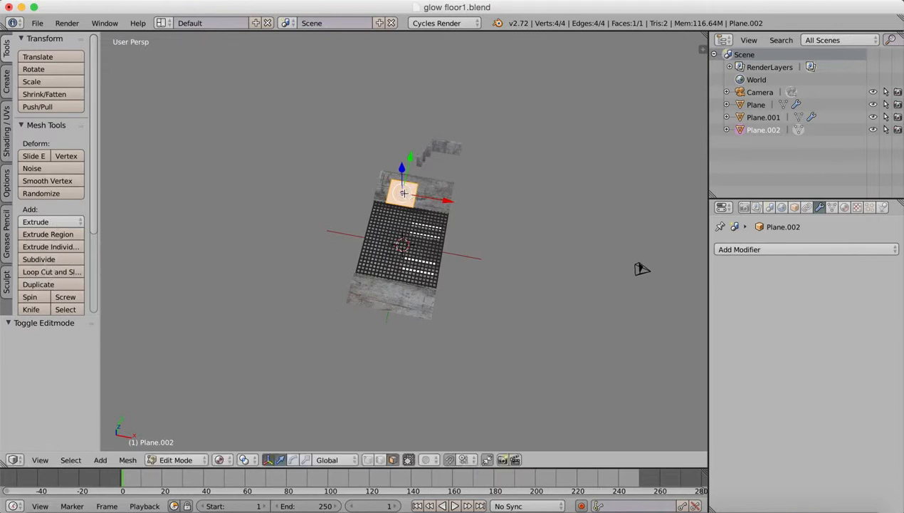
Add a single centred loop cut through the raised plane, running parallel to the Y axis.
scroll(468, 171, "up", 5)
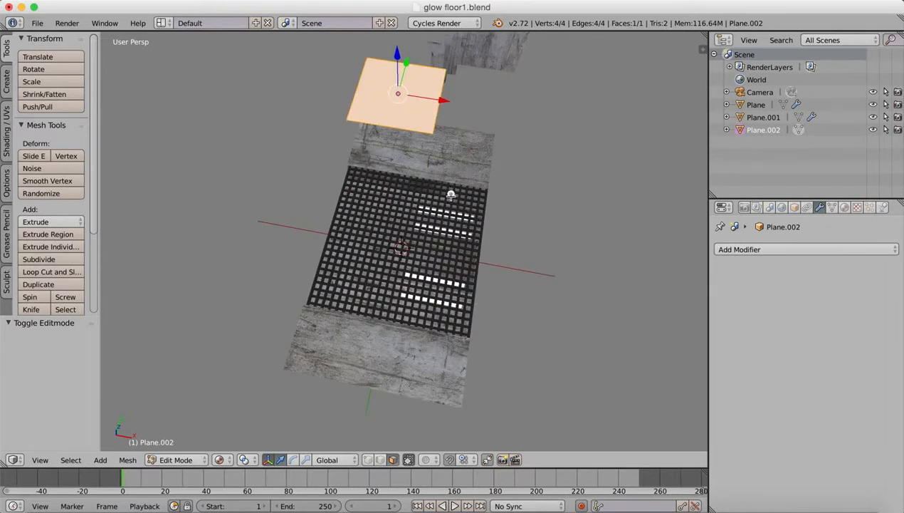
middle_click_drag(451, 195, 446, 292)
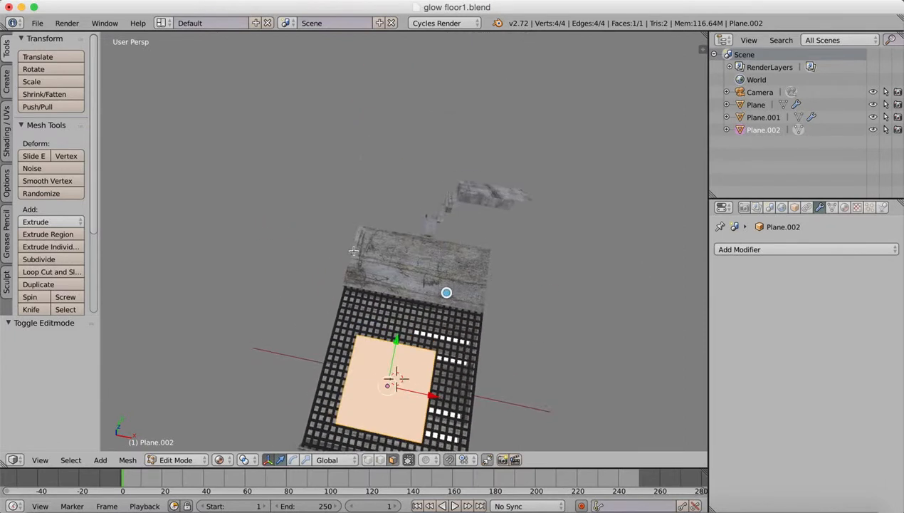
left_click(51, 273)
left_click(389, 343)
right_click(399, 346)
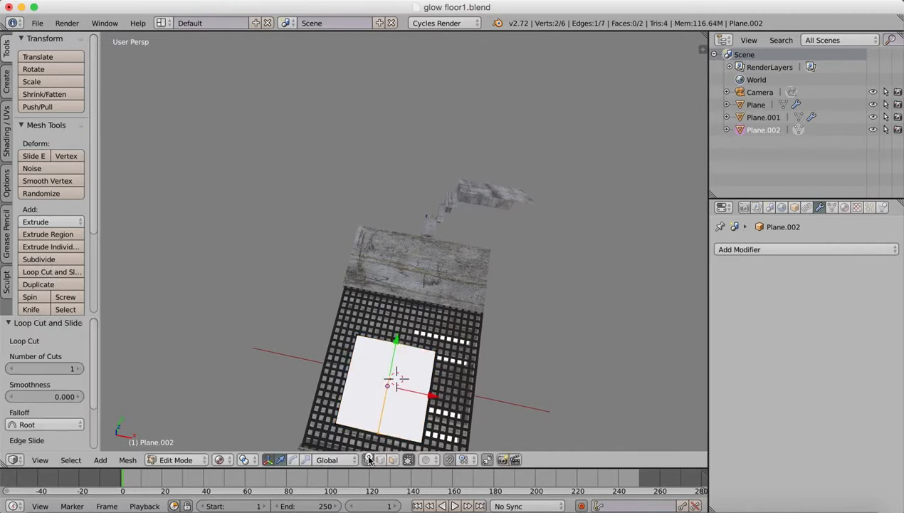
Delete the two outer corner vertices on the raised plane's negative X side, leaving one half of the plane.
right_click(358, 333)
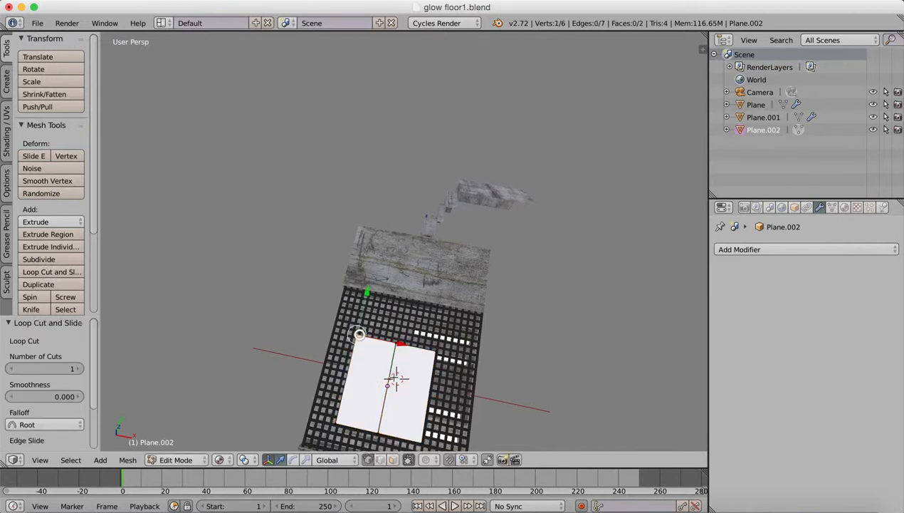
right_click(342, 423, "shift")
key("x")
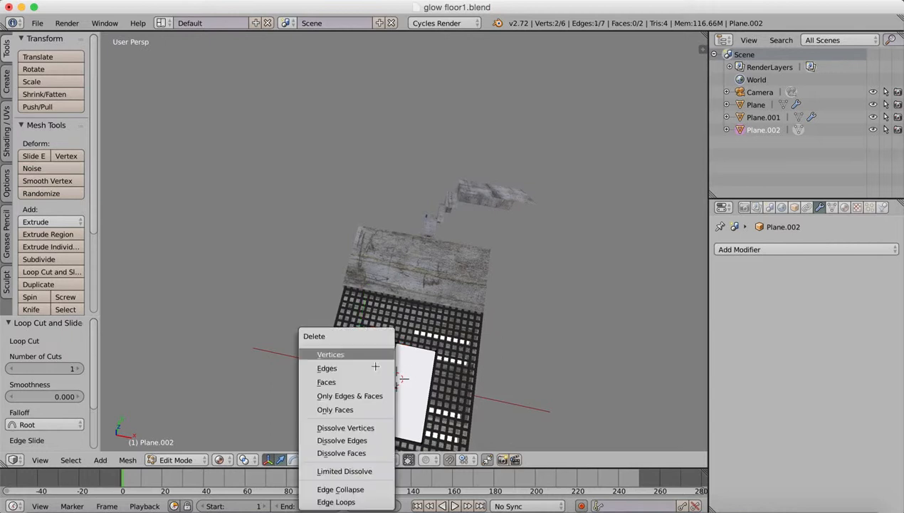
key("v")
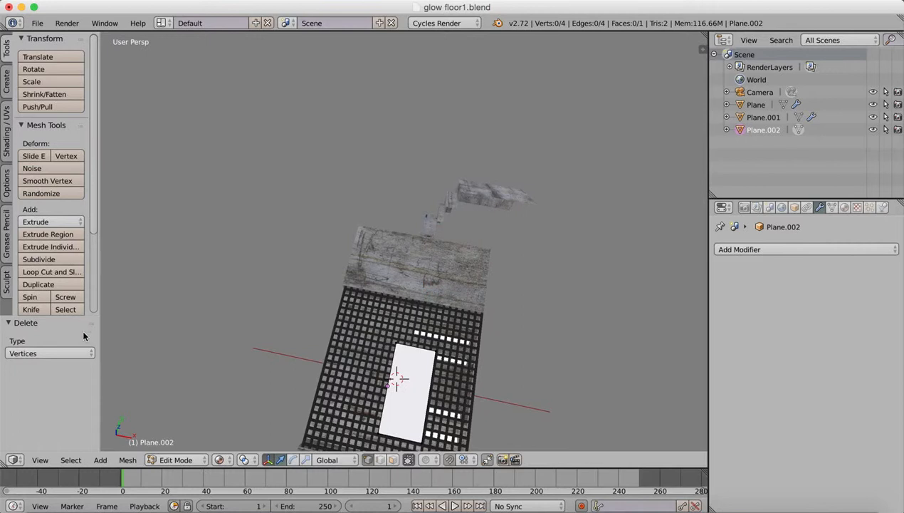
Loop cut the remaining half once parallel to X, and delete the outer vertices on its negative Y side.
left_click(35, 271)
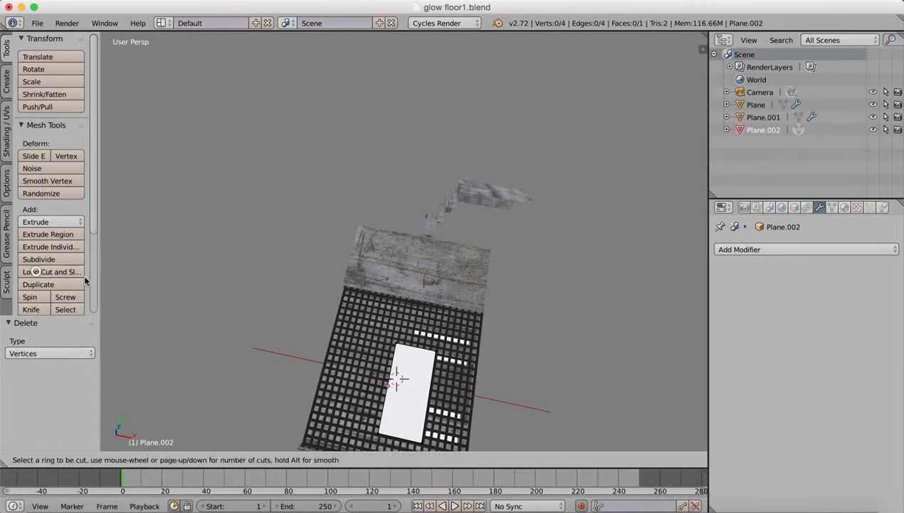
left_click(388, 384)
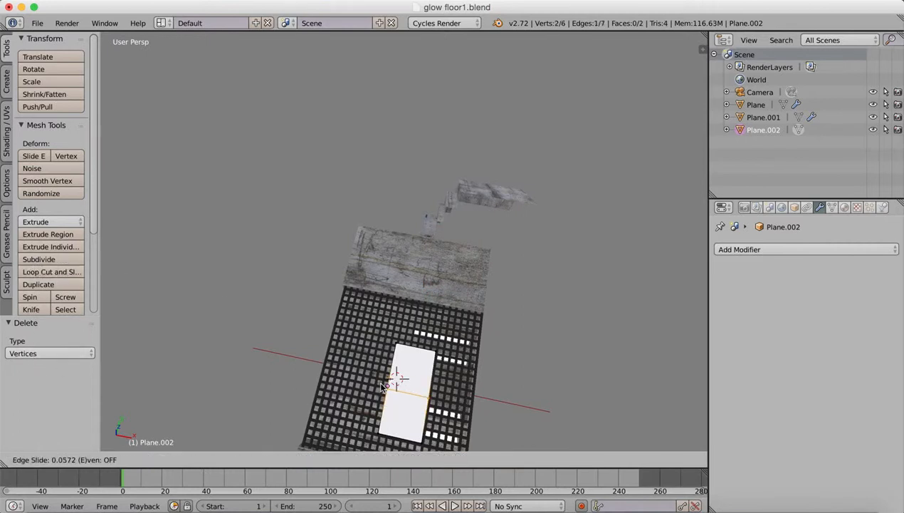
left_click(382, 384)
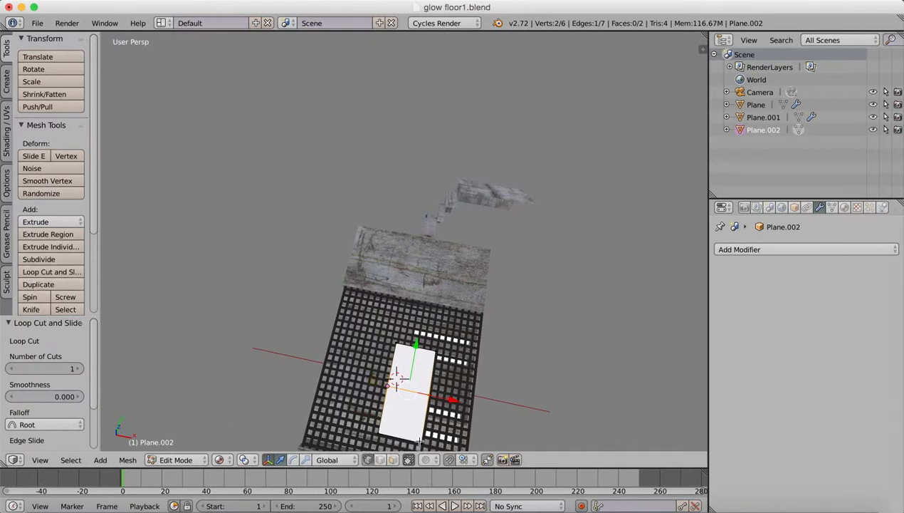
right_click(396, 435)
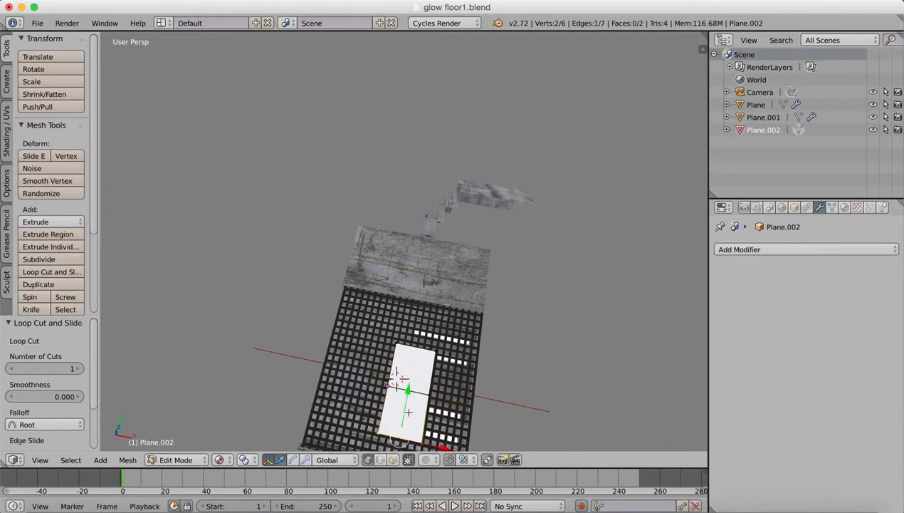
key("x")
key("v")
middle_click_drag(440, 360, 484, 287)
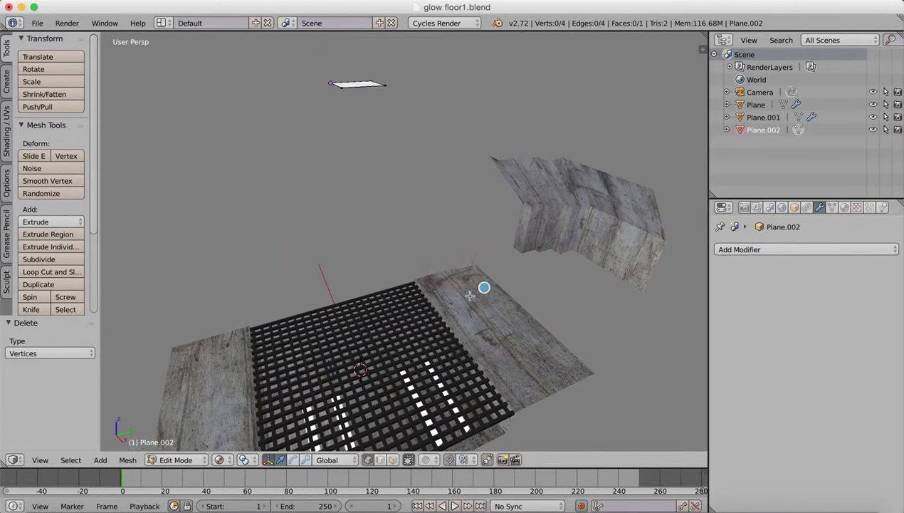
scroll(462, 298, "down", 3)
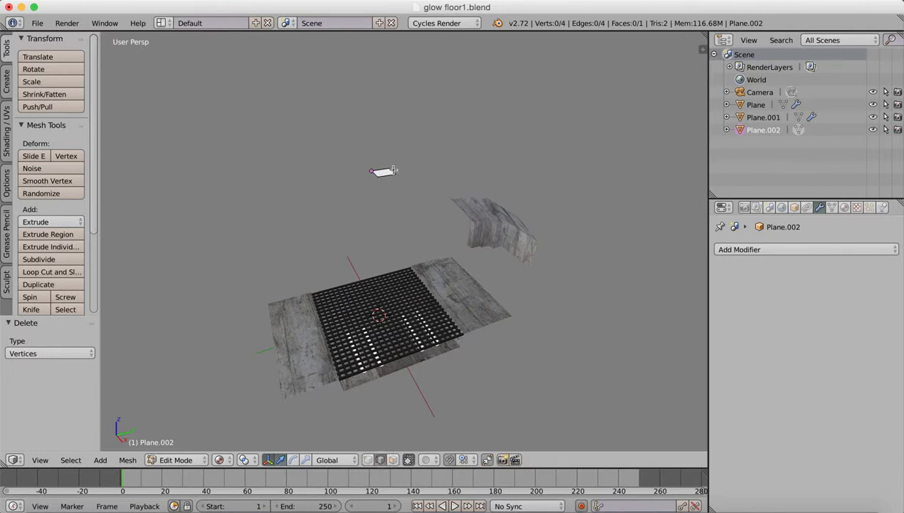
left_click_drag(391, 168, 436, 169)
key("super+z")
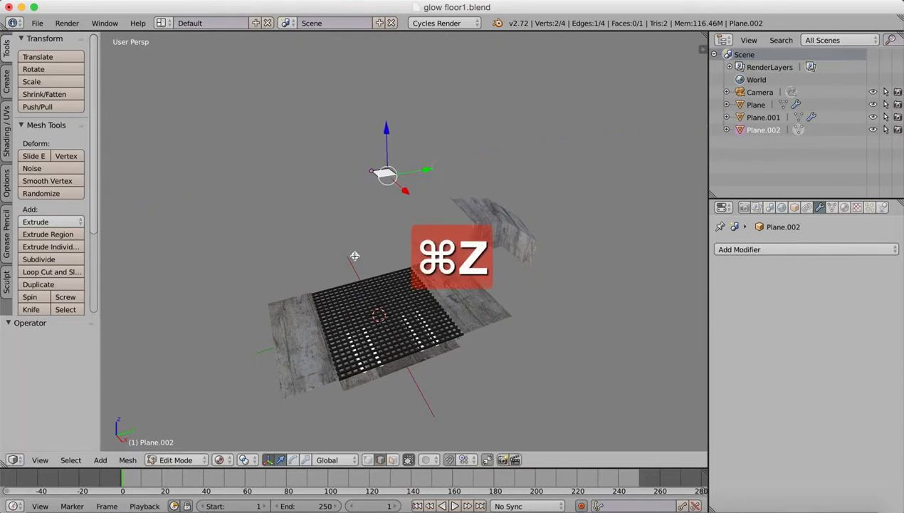
Enlarge the quarter plane by moving its outer Y edge 2.926 along Y and its outer X edge 3.269 along X.
middle_click_drag(356, 256, 388, 282)
left_click_drag(382, 157, 381, 165)
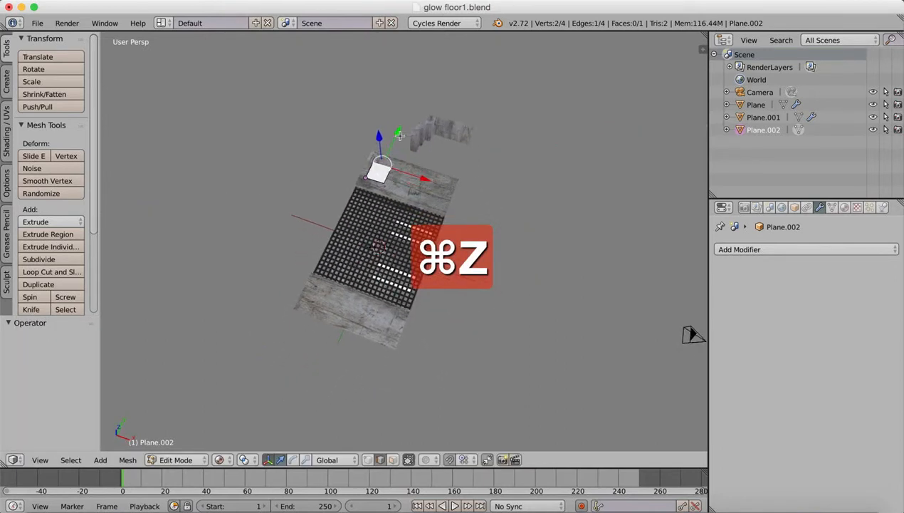
left_click_drag(399, 135, 418, 96)
key("x")
key("z")
key("y")
right_click(402, 157)
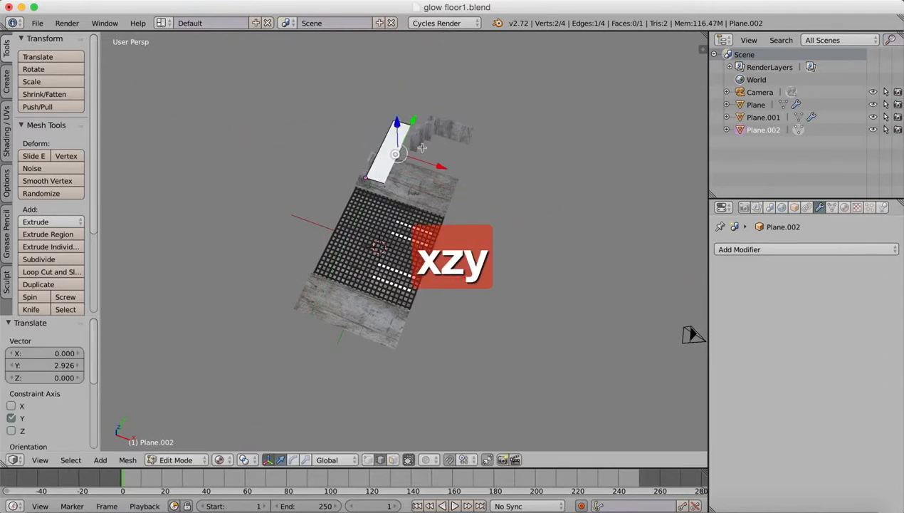
left_click_drag(443, 166, 503, 184)
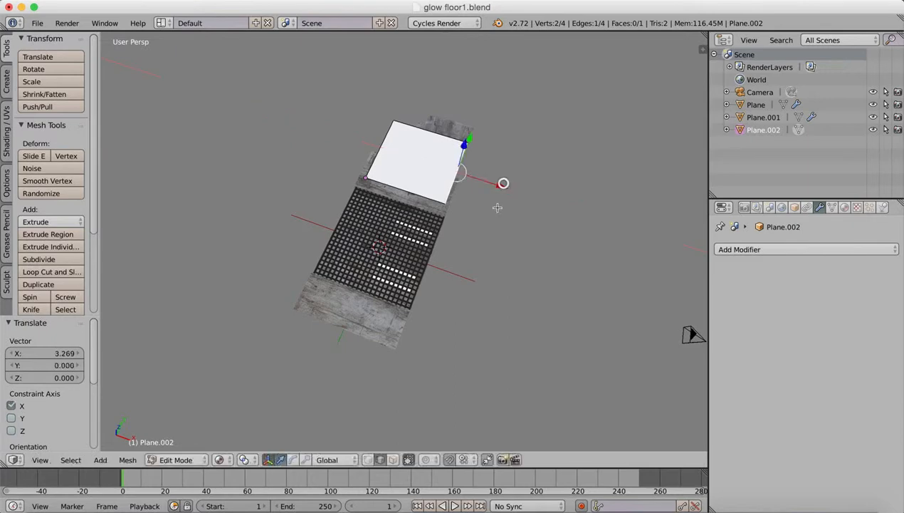
middle_click_drag(503, 183, 431, 224)
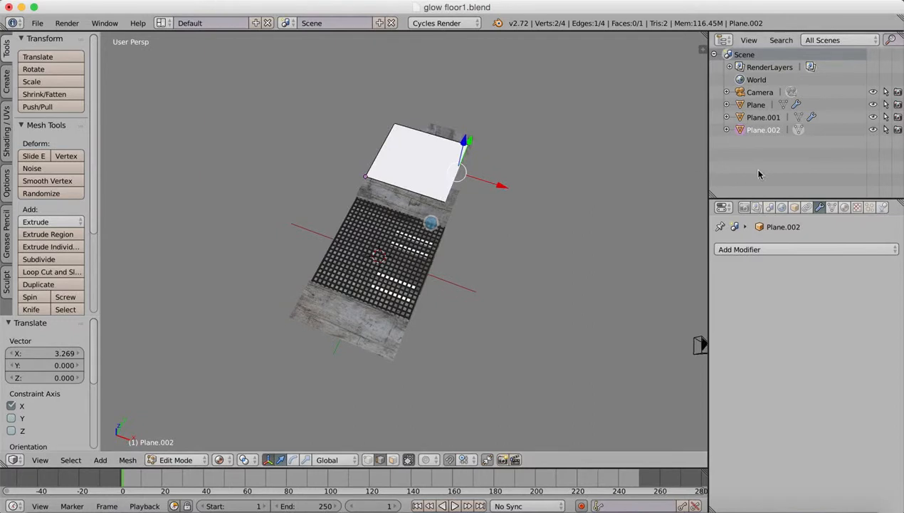
Add a Mirror modifier to the quarter plane, mirroring on both X and Y with Clipping enabled.
left_click(804, 247)
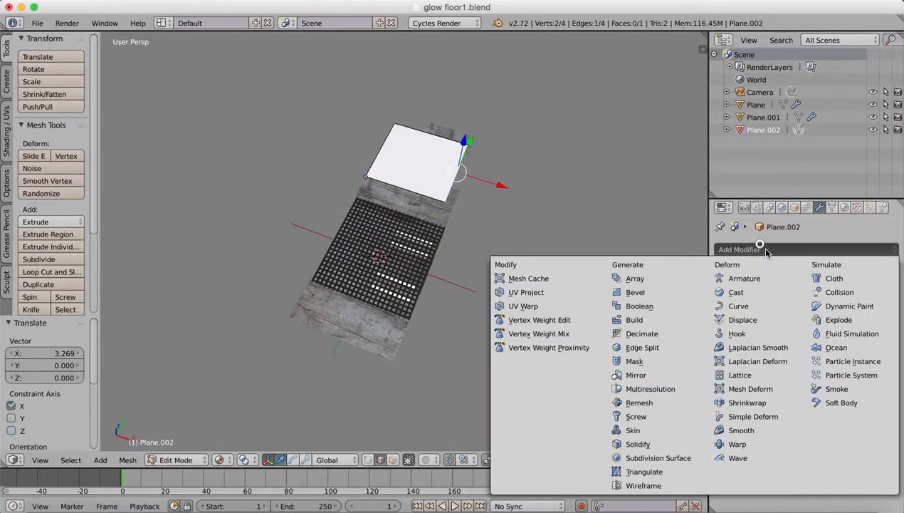
left_click(635, 374)
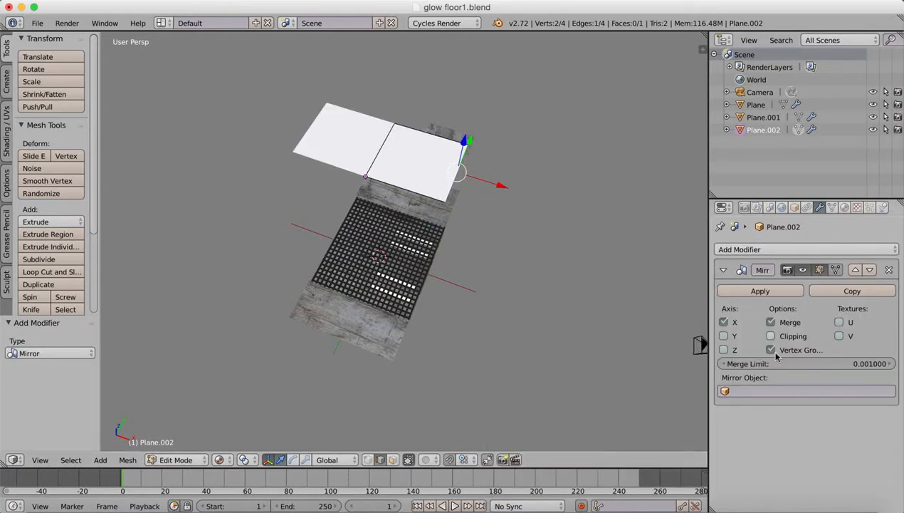
left_click(724, 335)
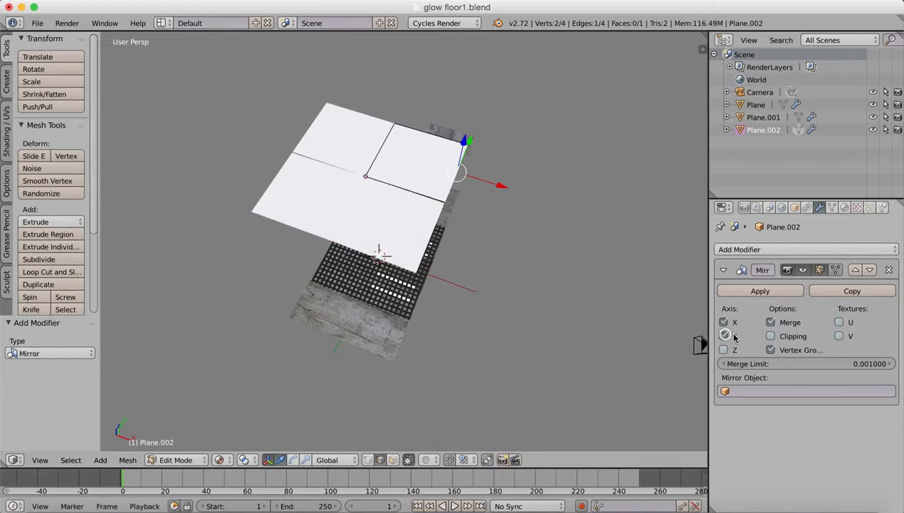
left_click(772, 337)
Test the mirror clipping by trying to move the centre vertex and the seam vertices across their mirror lines.
middle_click_drag(495, 200, 451, 216)
scroll(456, 243, "down", 1)
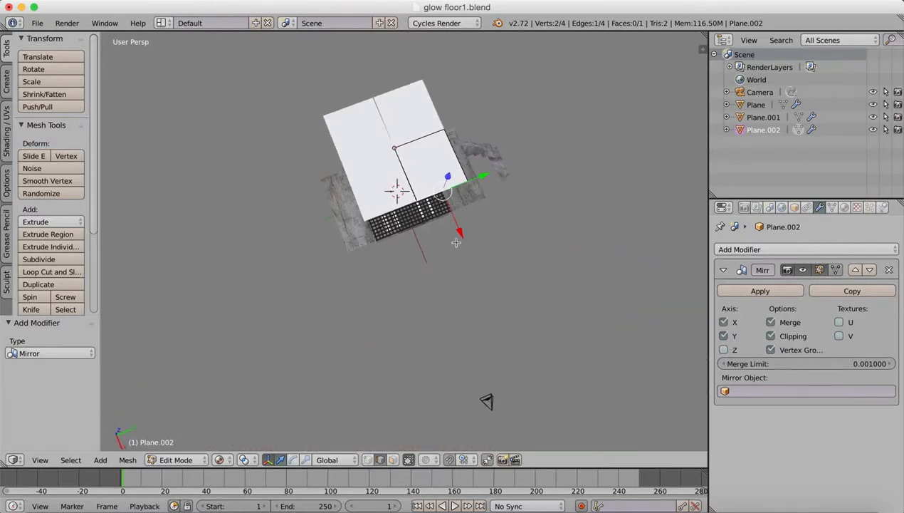
scroll(454, 245, "up", 4)
scroll(454, 245, "down", 1)
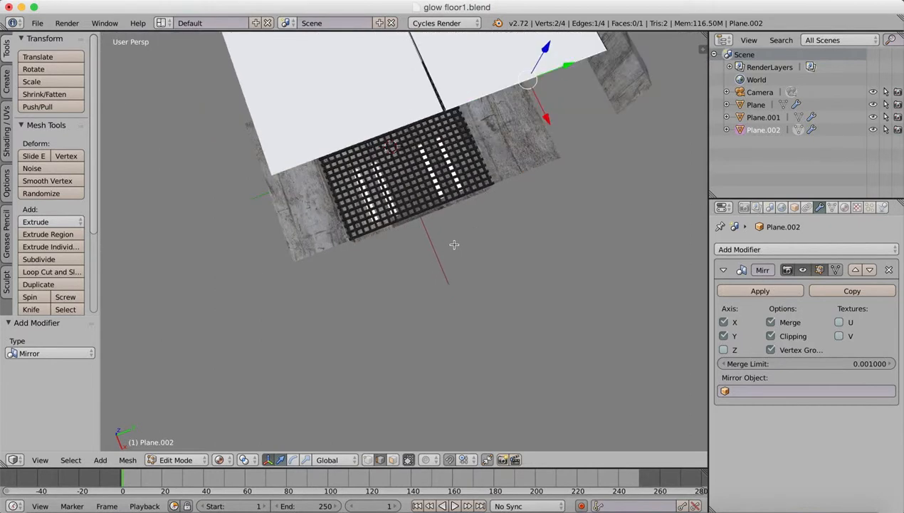
left_click(368, 460)
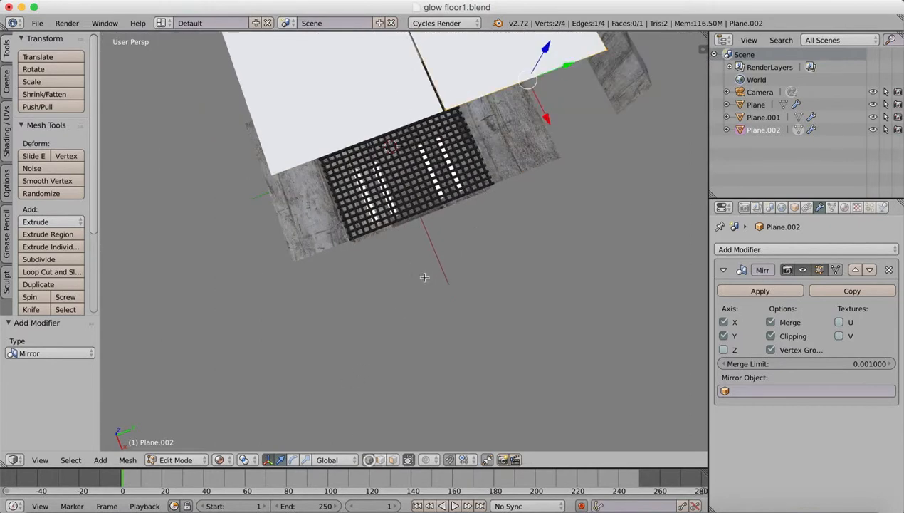
right_click(448, 111)
left_click_drag(487, 96, 479, 101)
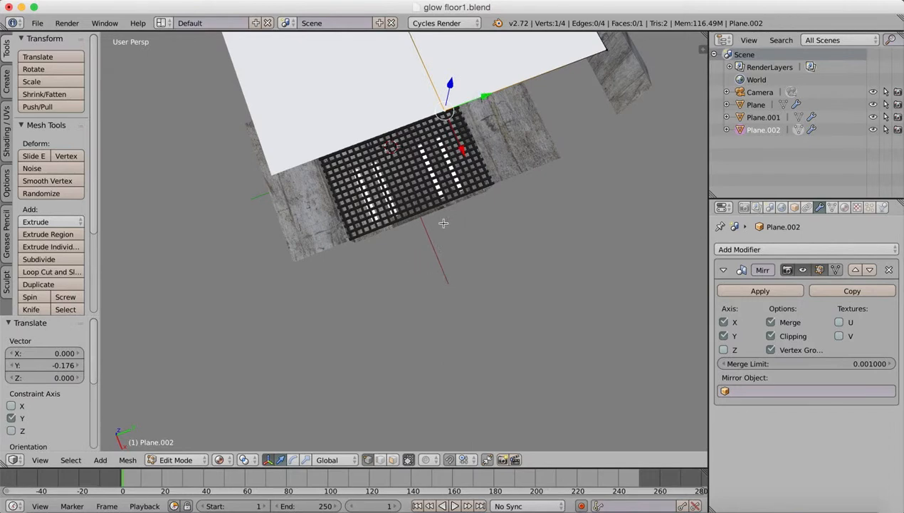
middle_click_drag(444, 223, 453, 272, "shift")
right_click(458, 183)
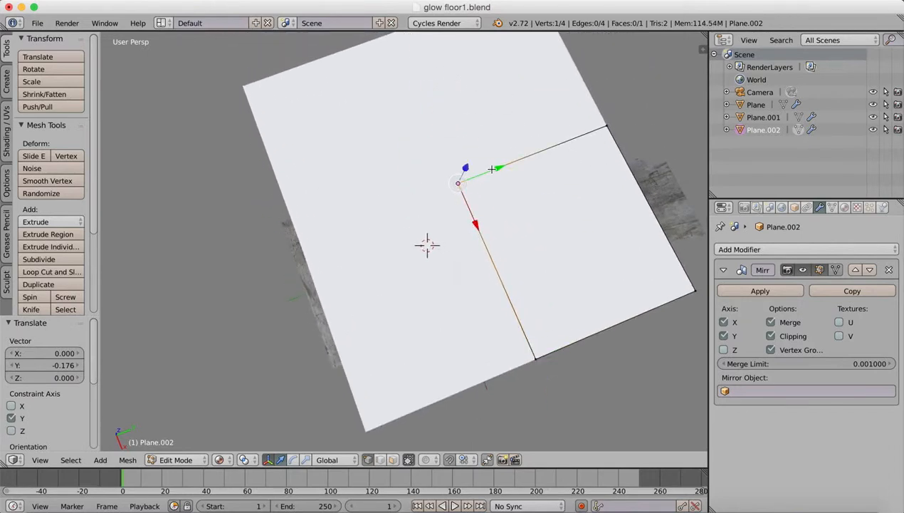
left_click_drag(492, 169, 482, 176)
right_click(606, 126)
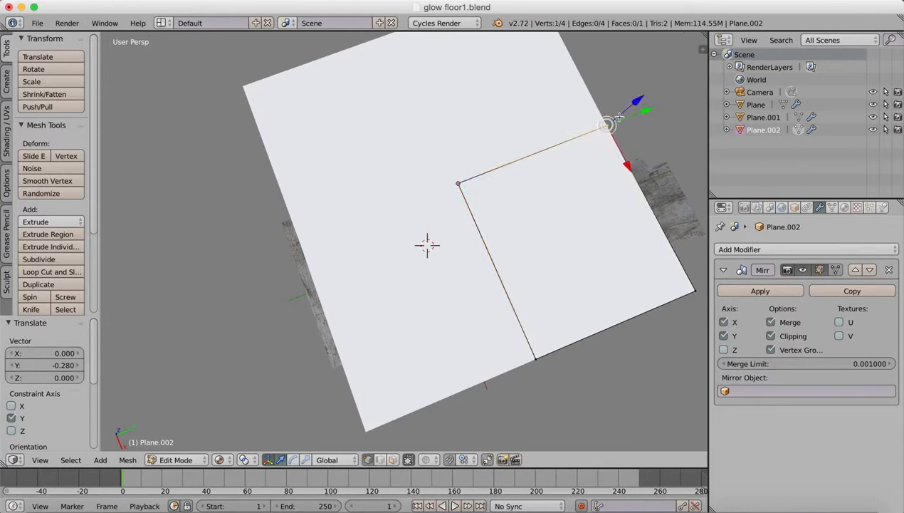
left_click_drag(628, 163, 551, 190)
Return to Object Mode and turn on viewport display of the walls' Mirror modifier.
middle_click_drag(527, 298, 531, 214)
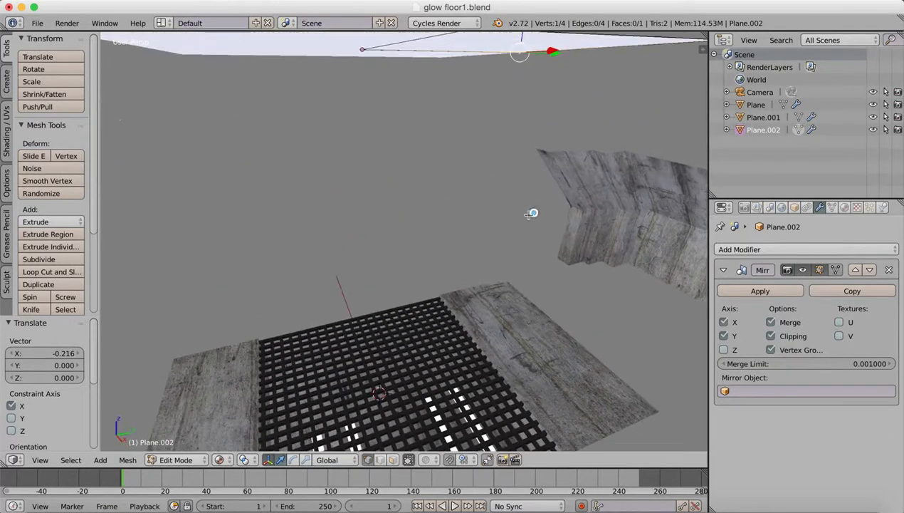
left_click(176, 459)
left_click(187, 456)
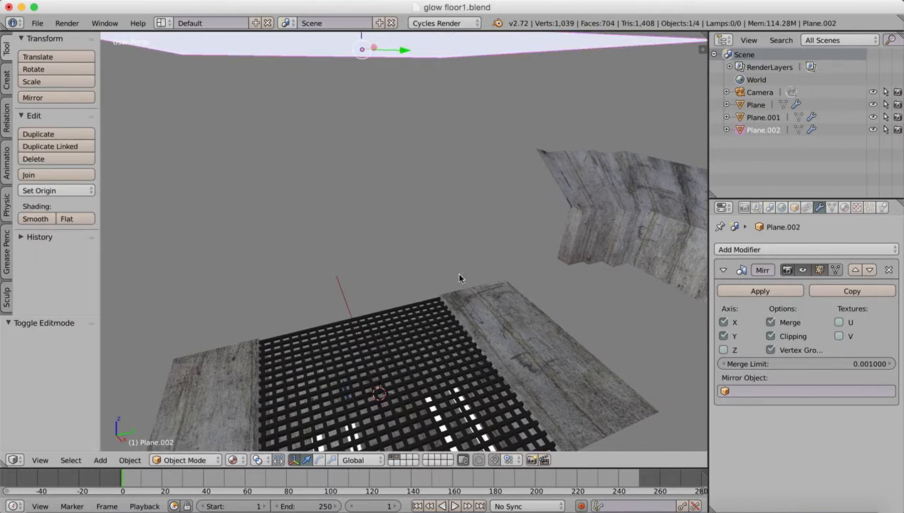
scroll(480, 247, "down", 4)
right_click(472, 312)
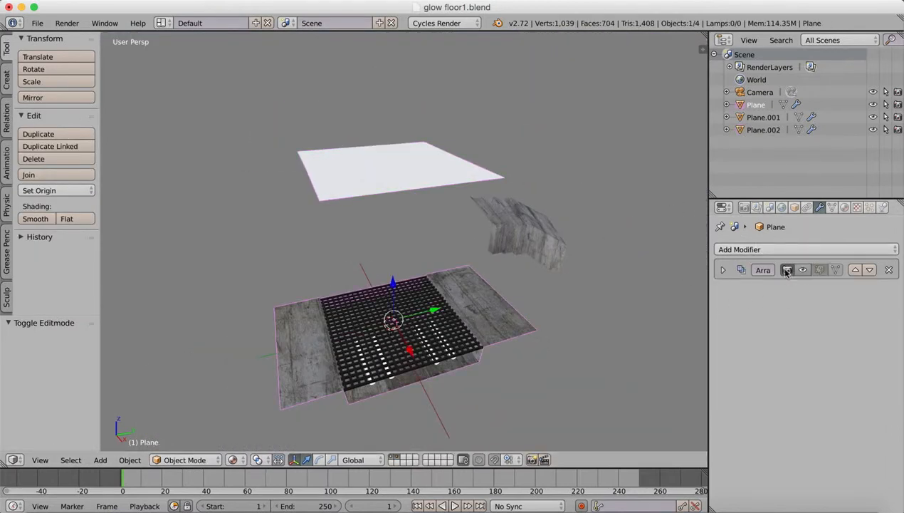
right_click(538, 230)
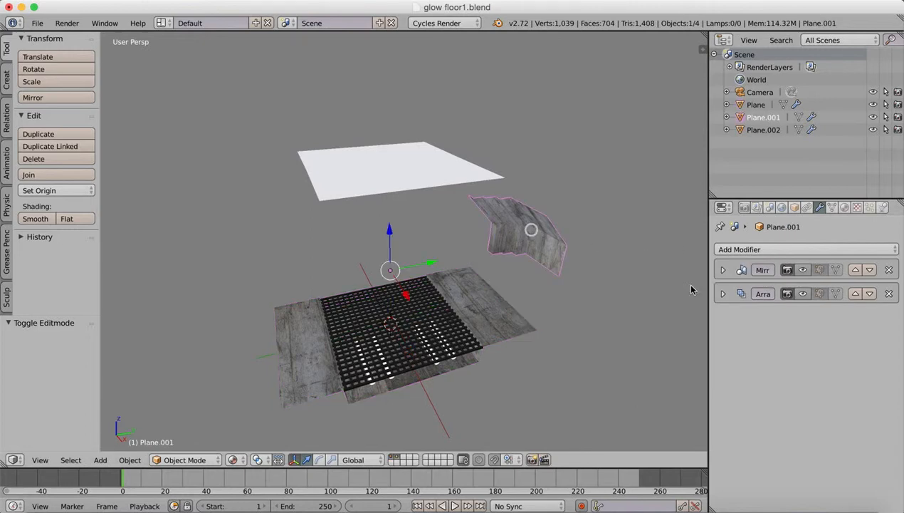
left_click(803, 270)
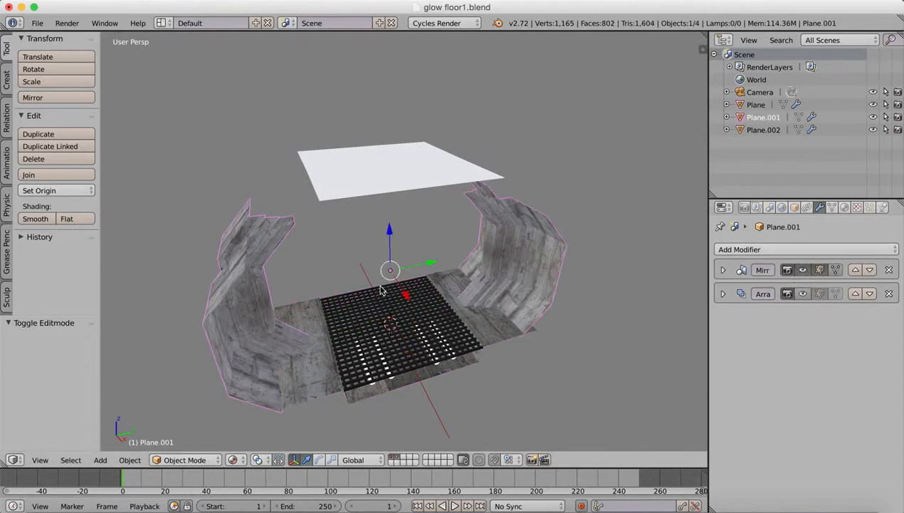
Lower the ceiling plane 1.823 along Z towards the tops of the walls.
middle_click_drag(383, 285, 371, 269)
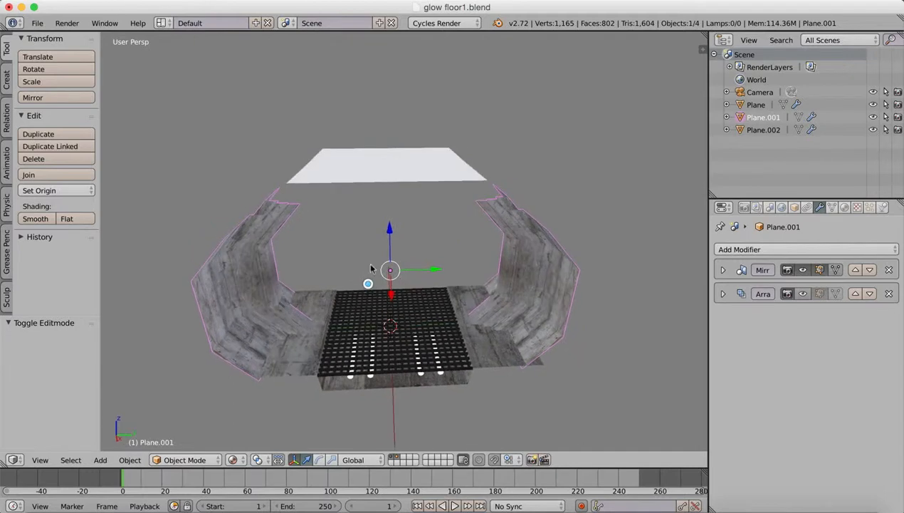
right_click(378, 174)
left_click_drag(387, 118, 387, 151)
middle_click_drag(387, 152, 410, 285)
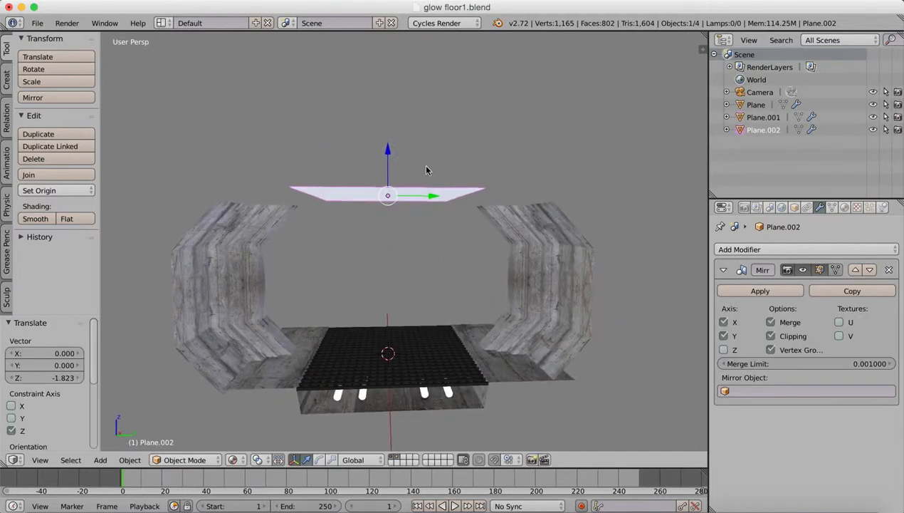
middle_click_drag(429, 196, 421, 258)
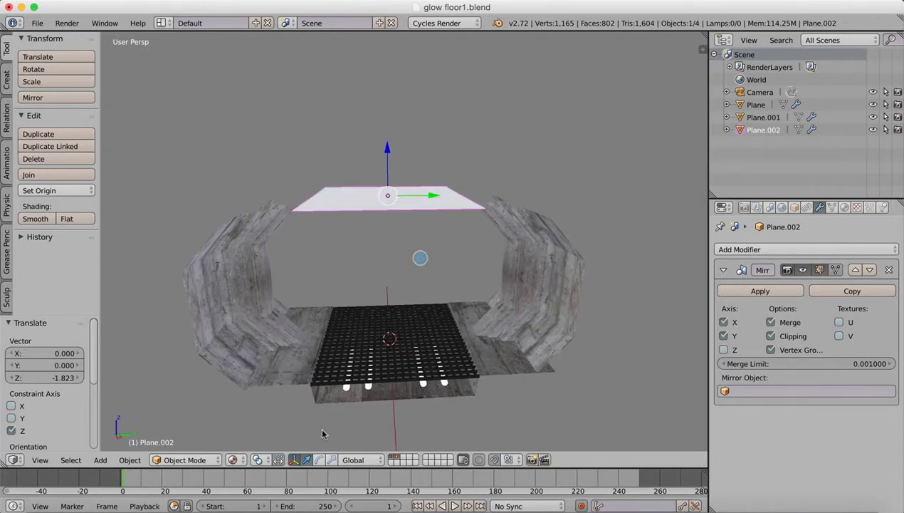
In Edit Mode, widen the ceiling by moving its outer side edge out along Y over the wall top, finishing with a 0.434 move.
left_click(183, 459)
left_click(184, 431)
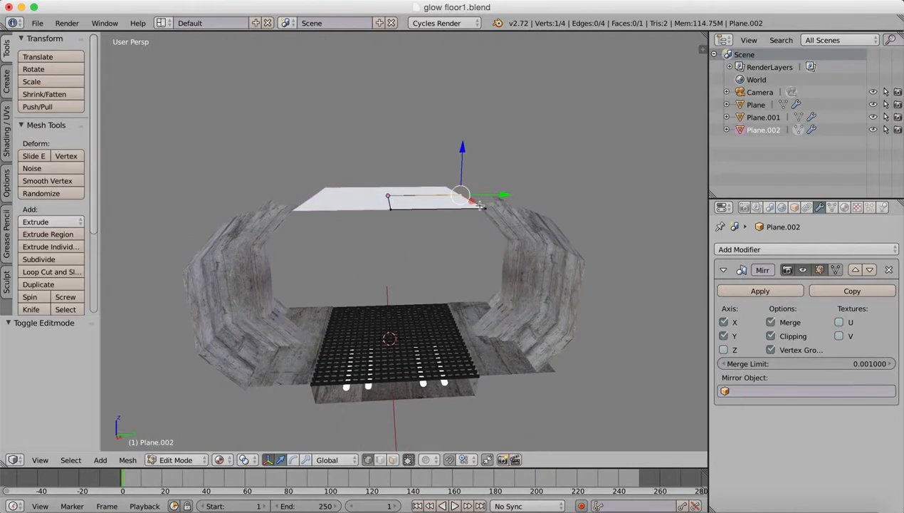
left_click_drag(481, 205, 517, 200)
left_click(382, 456)
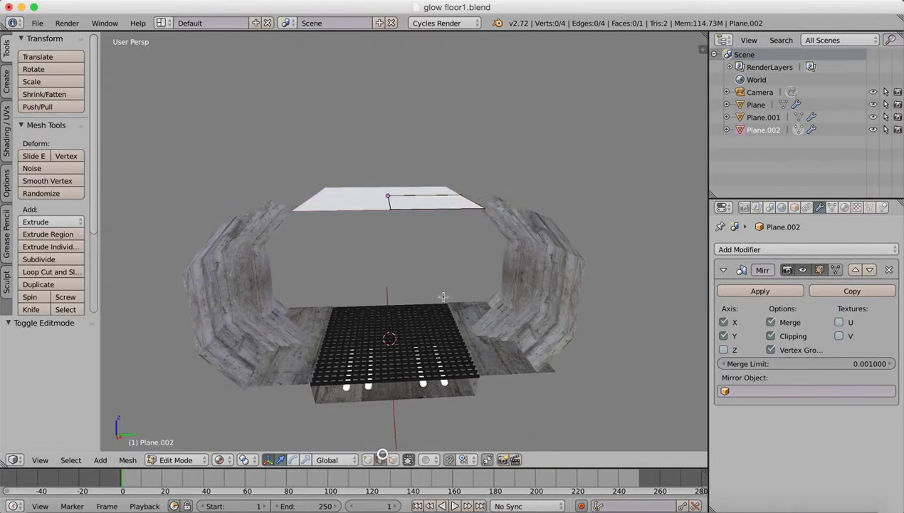
left_click_drag(518, 200, 561, 193)
mouse_move(431, 297)
middle_mouse_down()
mouse_move(438, 279)
mouse_move(443, 292)
middle_mouse_up()
left_click_drag(562, 197, 578, 196)
middle_click_drag(428, 301, 407, 272)
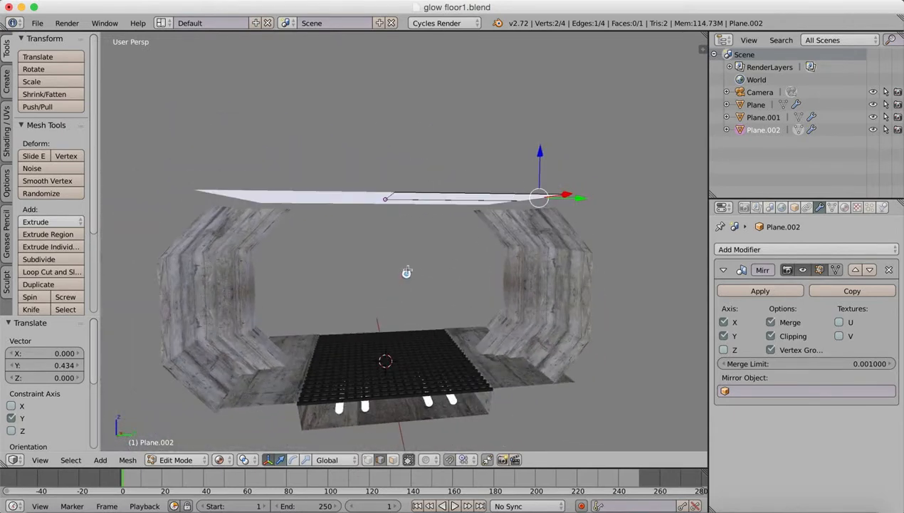
left_click_drag(542, 152, 545, 155)
key("super+z")
key("super+z")
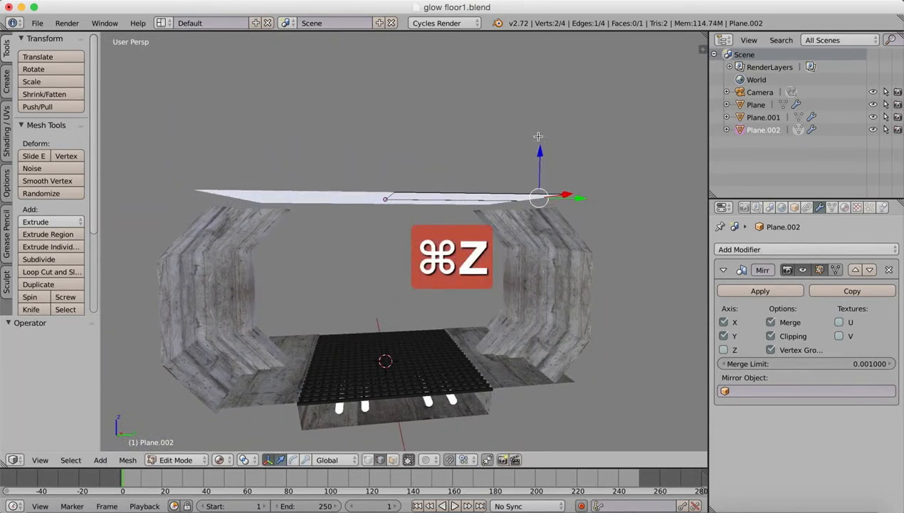
key("a")
key("a")
left_click_drag(467, 155, 482, 163)
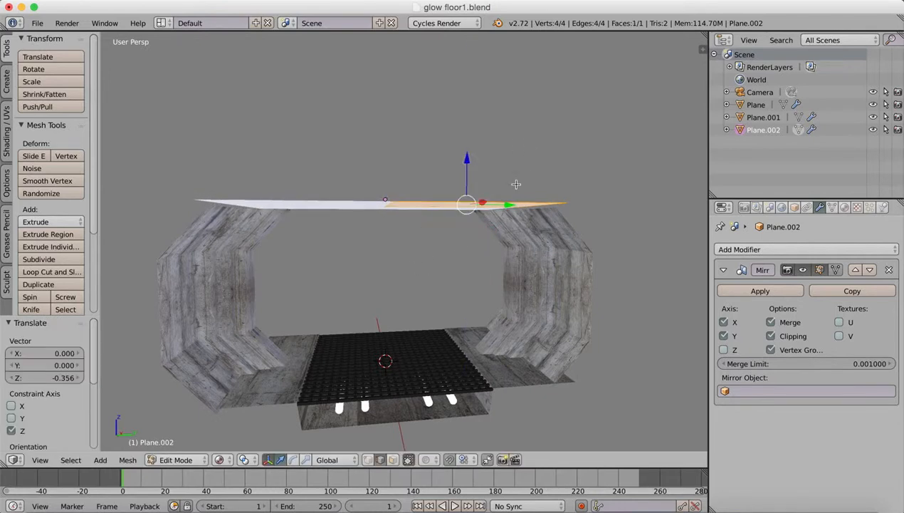
key("super+z")
Return to Object Mode and lower the ceiling plane 0.651 along Z onto the tops of the walls.
left_click(178, 459)
left_click(188, 447)
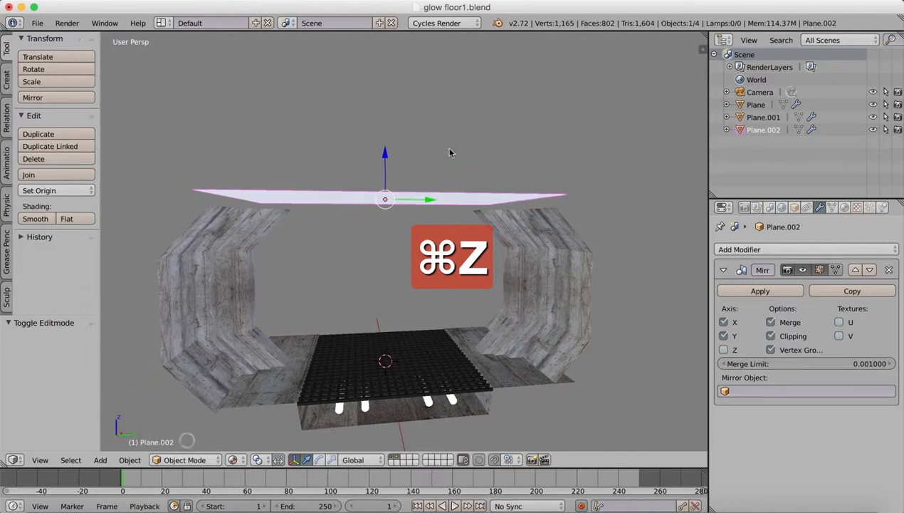
left_click_drag(383, 155, 385, 167)
middle_click_drag(470, 232, 450, 254)
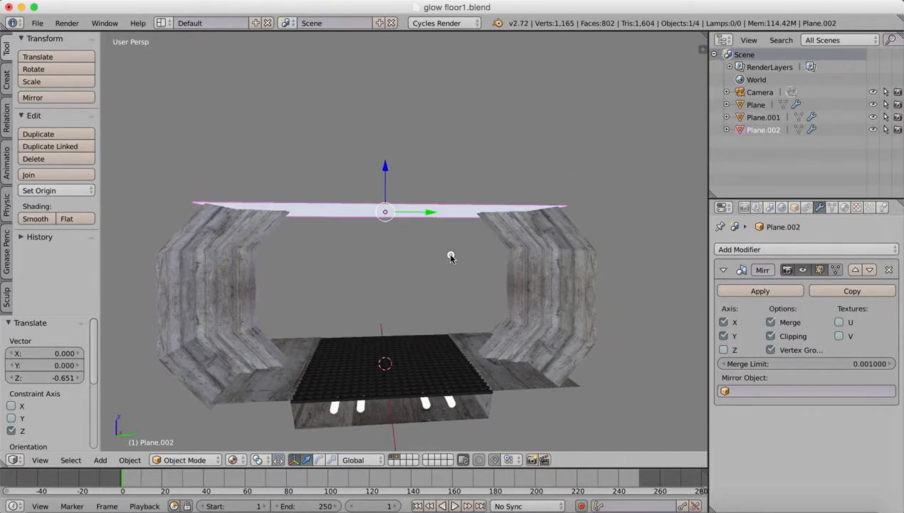
In Edit Mode, add one crosswise loop cut to the ceiling and move it -2.482 along Y towards the centre seam.
left_click(185, 460)
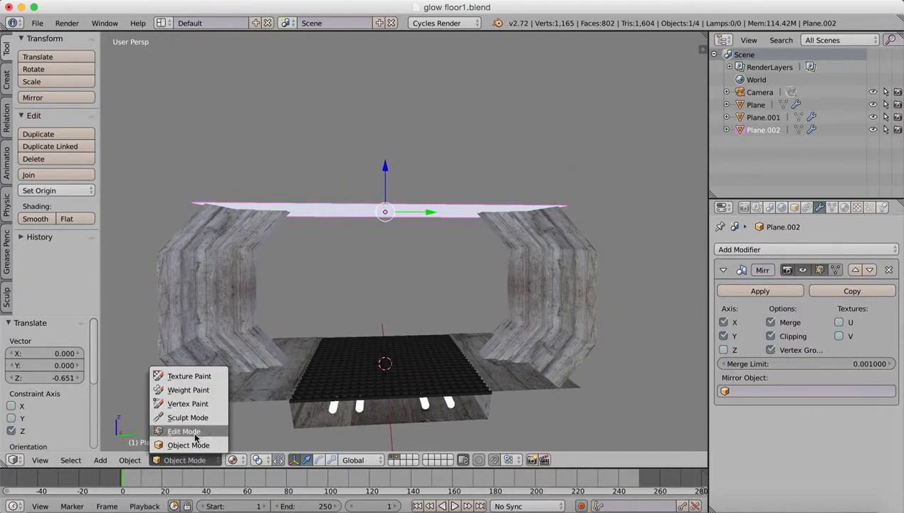
left_click(194, 431)
middle_click_drag(418, 247, 366, 296)
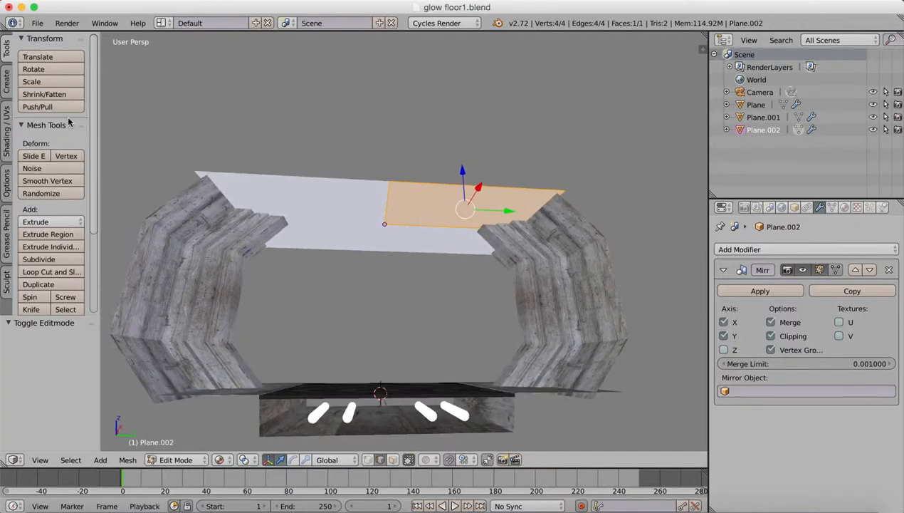
left_click(49, 271)
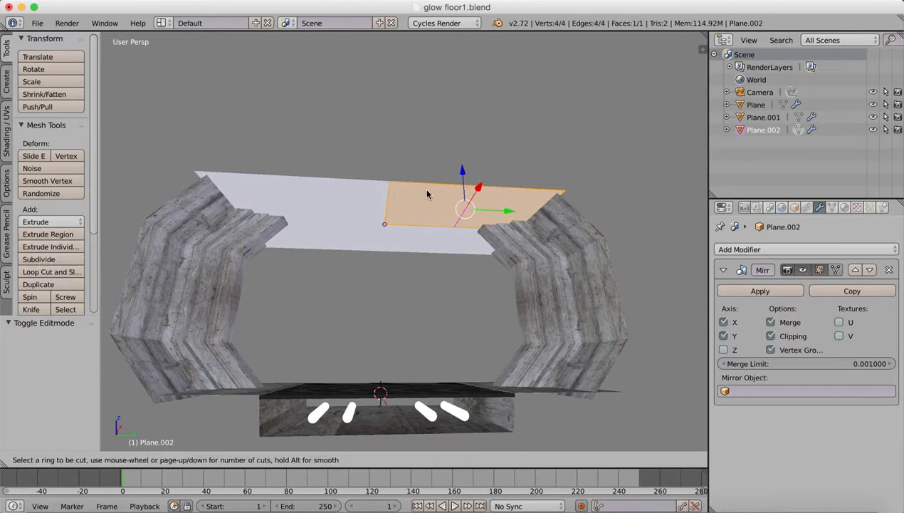
left_click(446, 182)
right_click(446, 180)
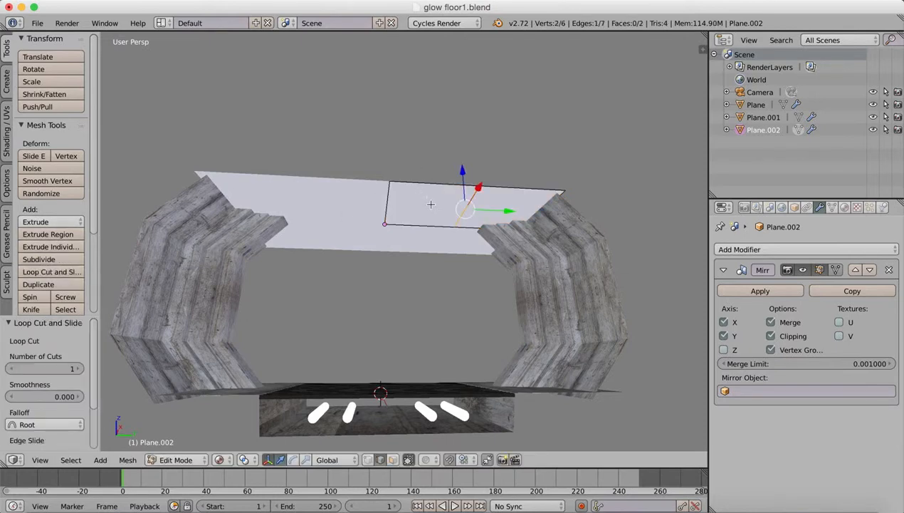
left_click_drag(509, 211, 480, 207)
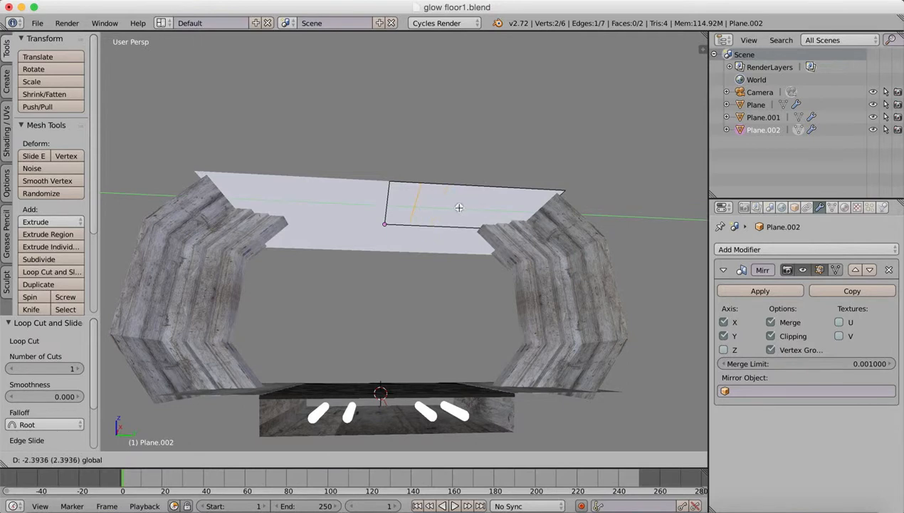
left_click_drag(458, 207, 460, 208)
left_click(392, 460)
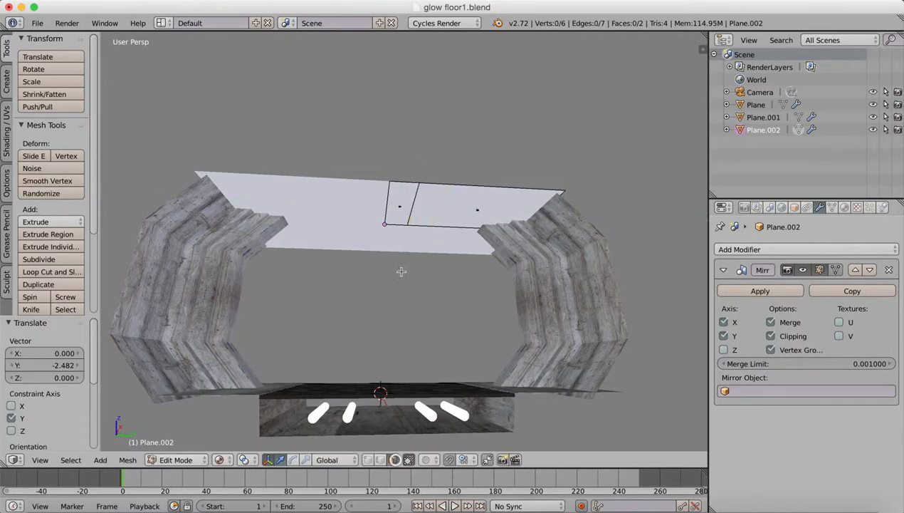
right_click(410, 205)
left_click_drag(402, 165, 406, 155)
key("super+z")
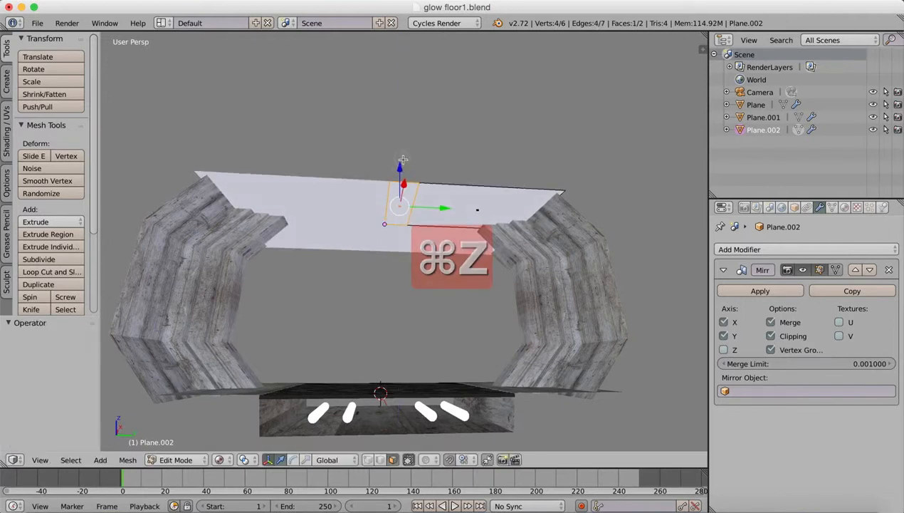
Add a second loop cut in the ceiling's wide outer face and slide it close beside the first cut.
left_click(48, 271)
left_click(461, 193)
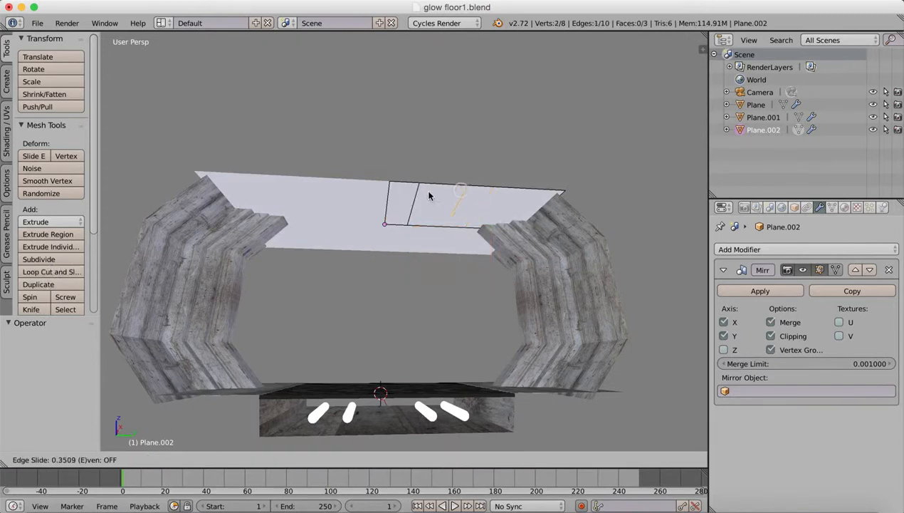
left_click(390, 206)
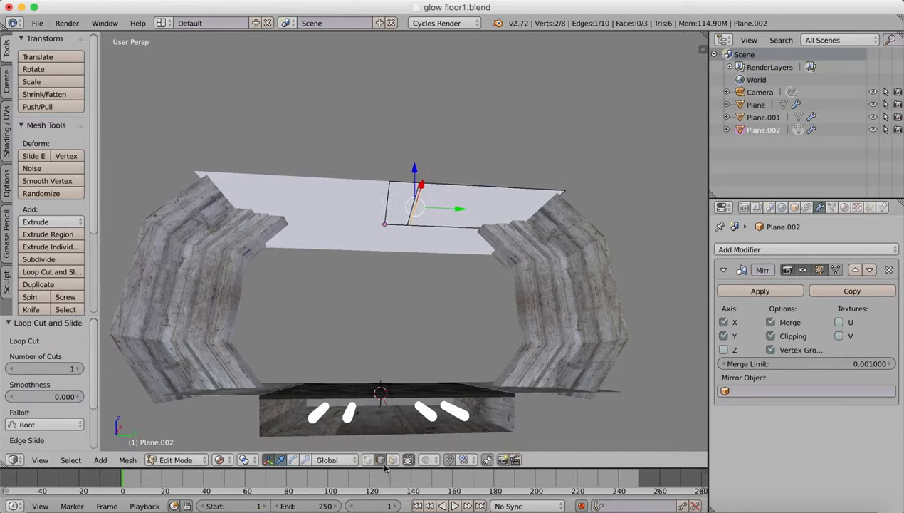
Select the ceiling's face beside the centre seam and raise it 0.649 along Z to form a raised central channel.
left_click(393, 459)
right_click(397, 189)
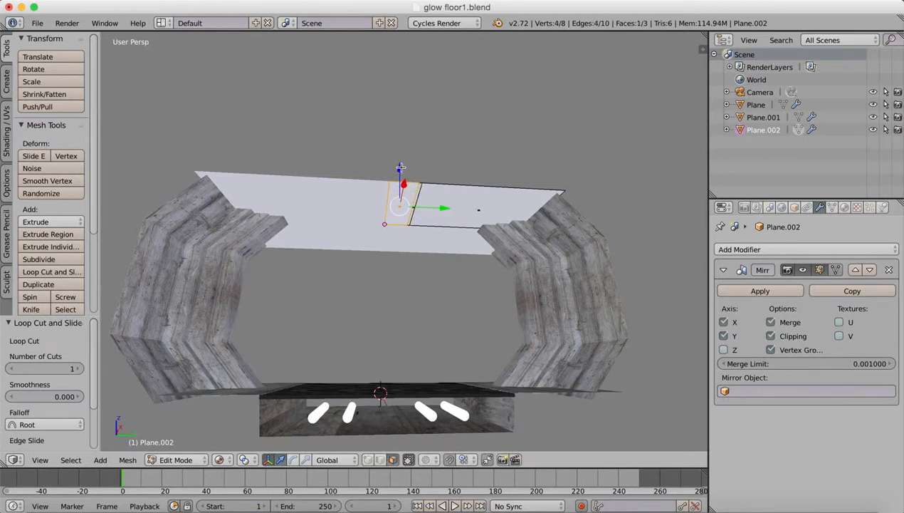
left_click_drag(400, 167, 400, 156)
middle_click_drag(400, 157, 393, 213)
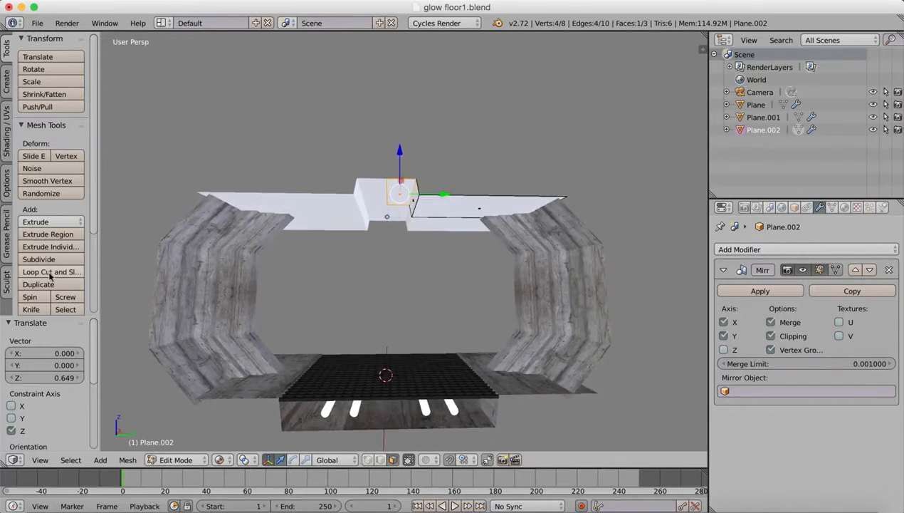
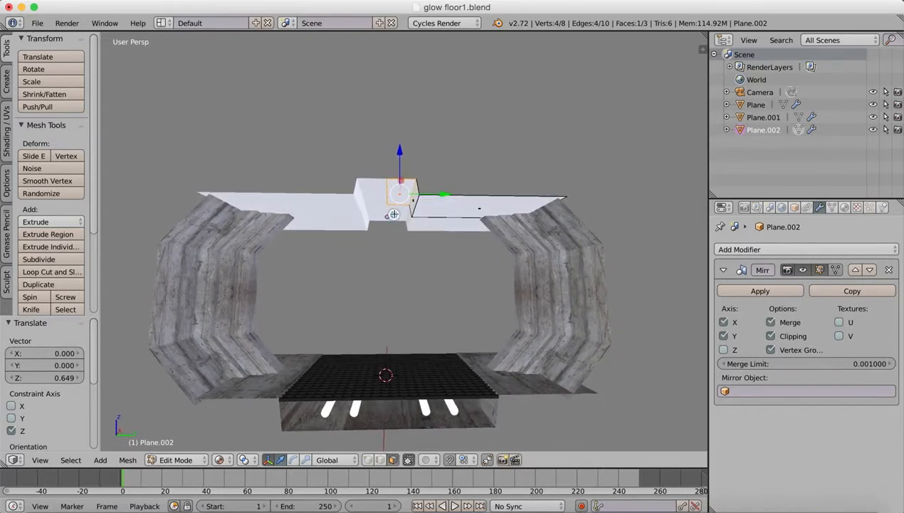
Add two loop cuts in the ceiling's wide outer face, sliding each one inward towards the raised central channel.
left_click(50, 272)
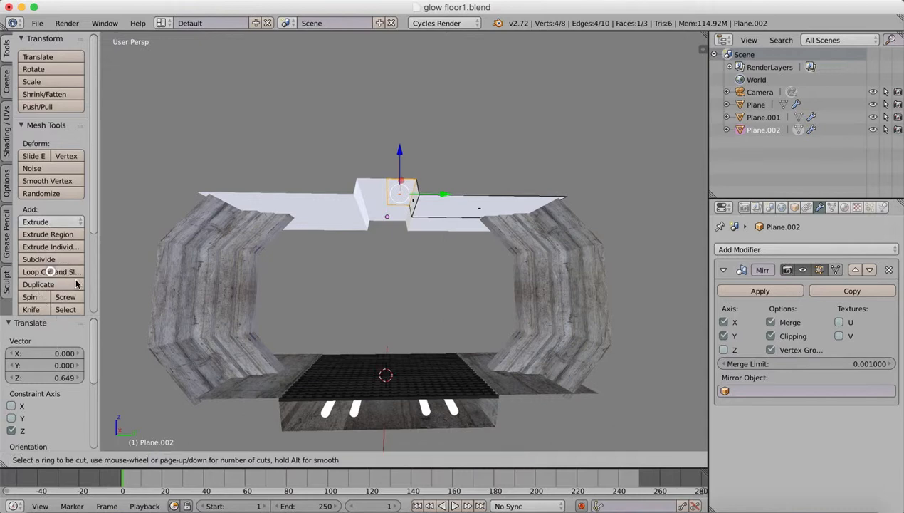
left_click(460, 203)
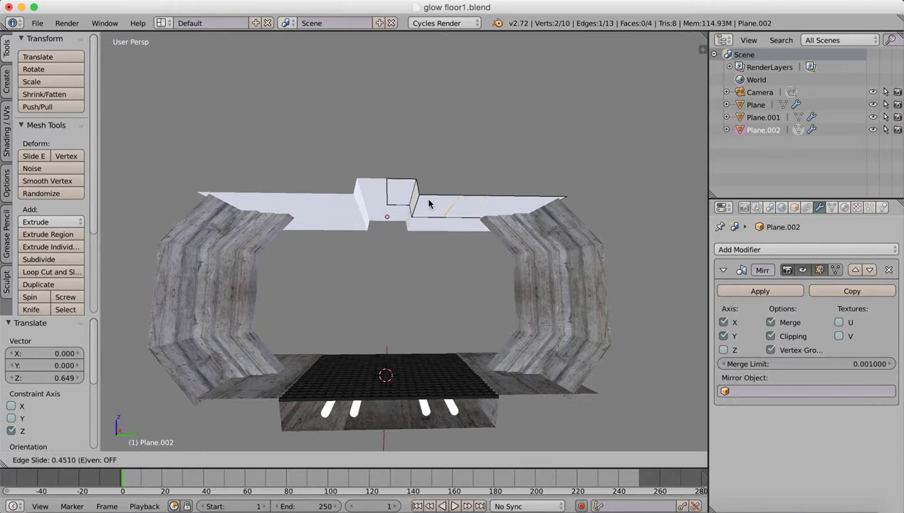
left_click(429, 204)
left_click(33, 272)
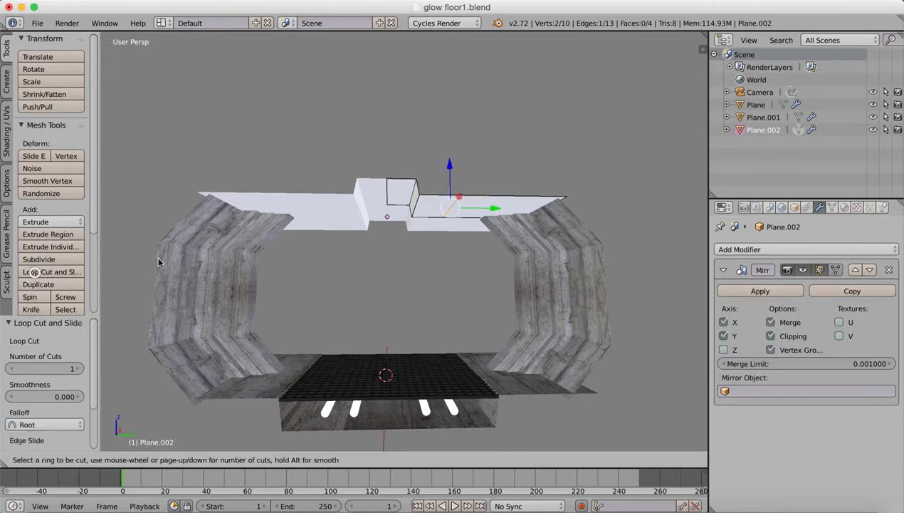
left_click(474, 196)
left_click(466, 191)
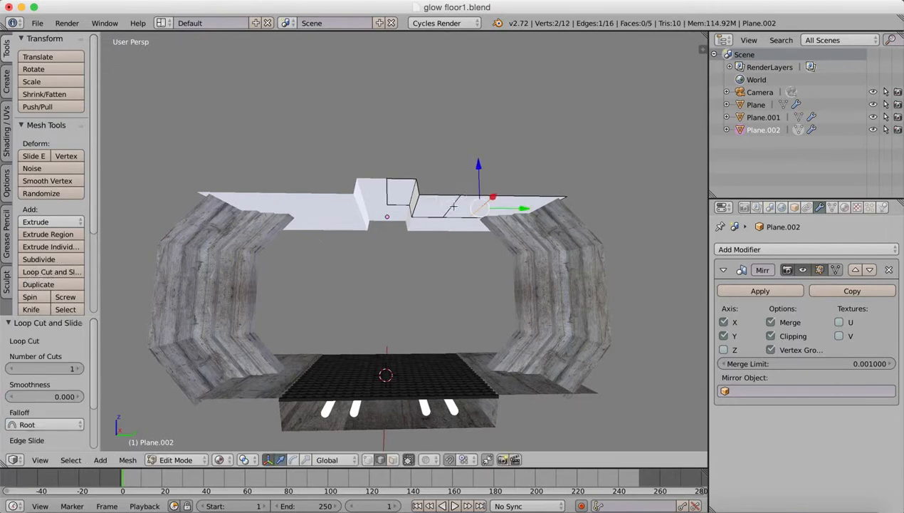
Raise the inner new edge slightly and the outer new edge 1.481 along Z to angle the ceiling's outer section.
right_click(452, 207)
left_click_drag(451, 165, 481, 180)
right_click(476, 211)
mouse_move(384, 278)
middle_mouse_down()
mouse_move(390, 292)
mouse_move(387, 286)
middle_mouse_up()
left_click_drag(479, 170, 480, 148)
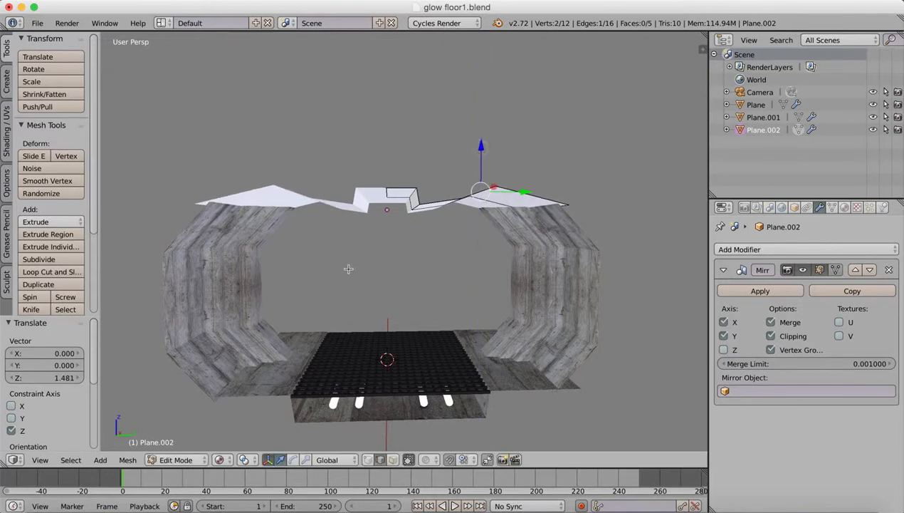
Add two loop cuts running across the whole ceiling profile and slide them close to the two opposite ends of the mesh.
middle_click_drag(348, 269, 363, 237)
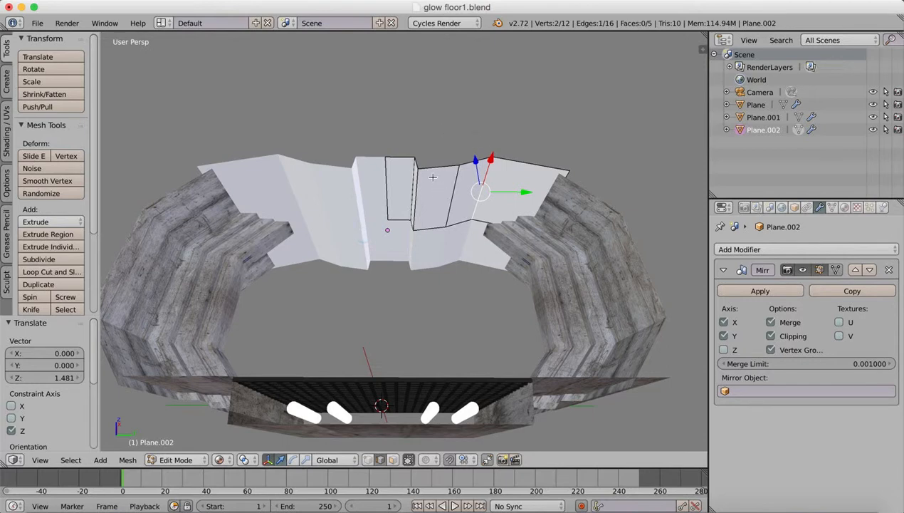
left_click(59, 272)
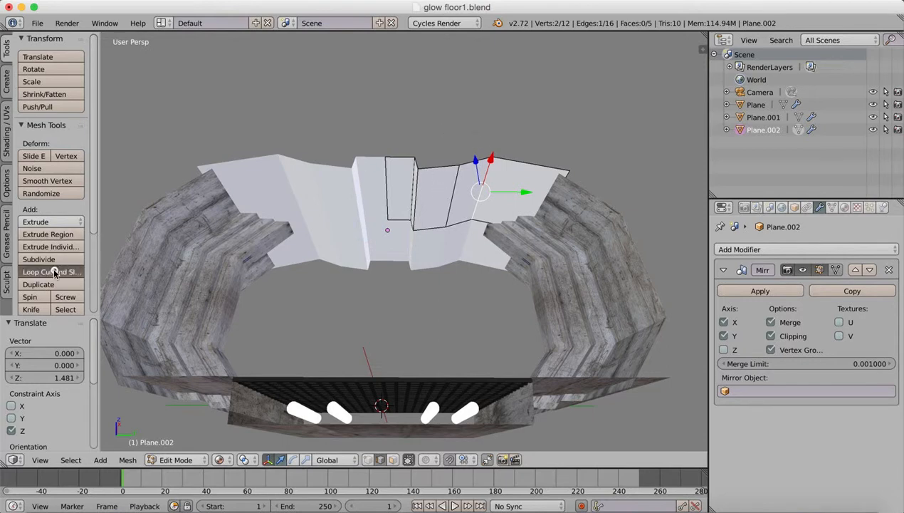
left_click(419, 190)
left_click(418, 171)
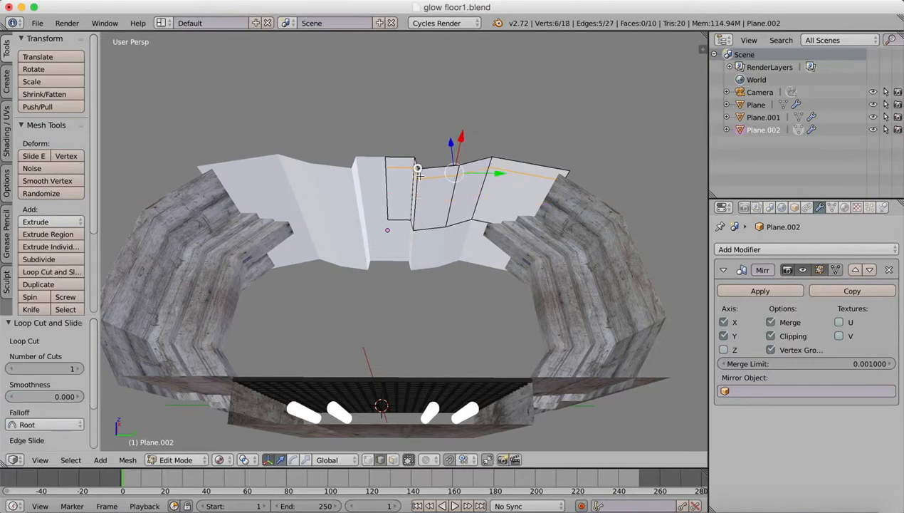
left_click(48, 270)
left_click(417, 205)
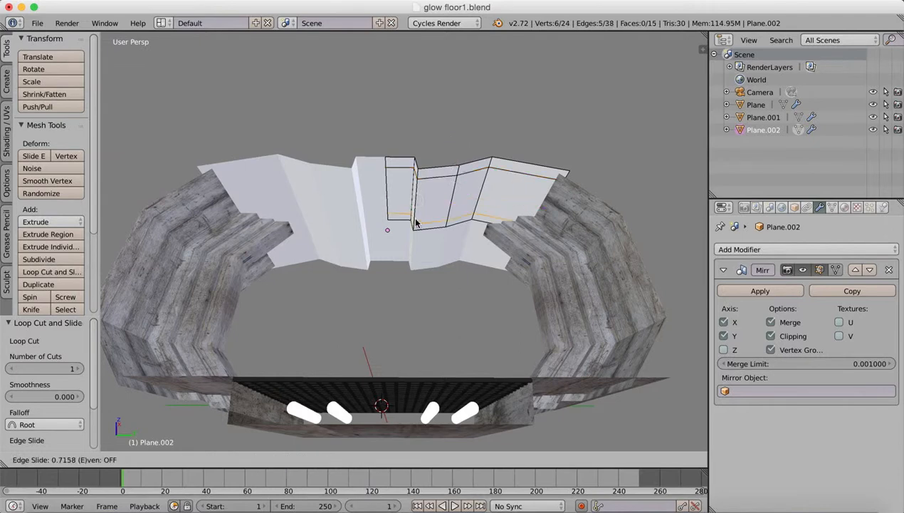
left_click(418, 222)
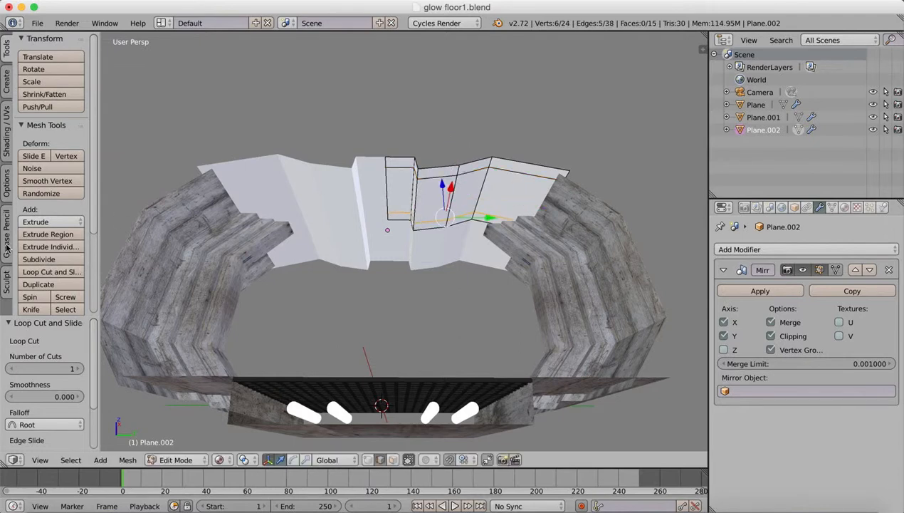
Add two loop cuts in the ceiling section beside the raised channel and slide them close to its two side edges.
left_click(47, 271)
left_click(439, 177)
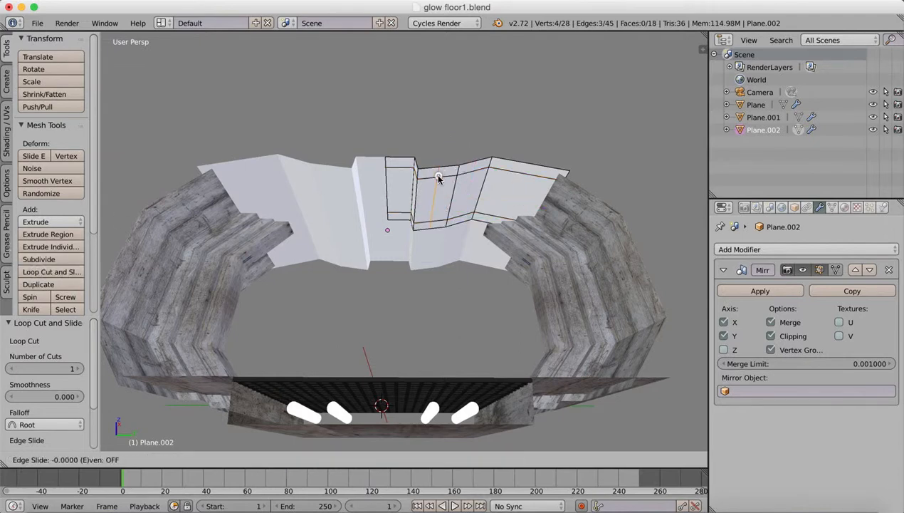
left_click(425, 186)
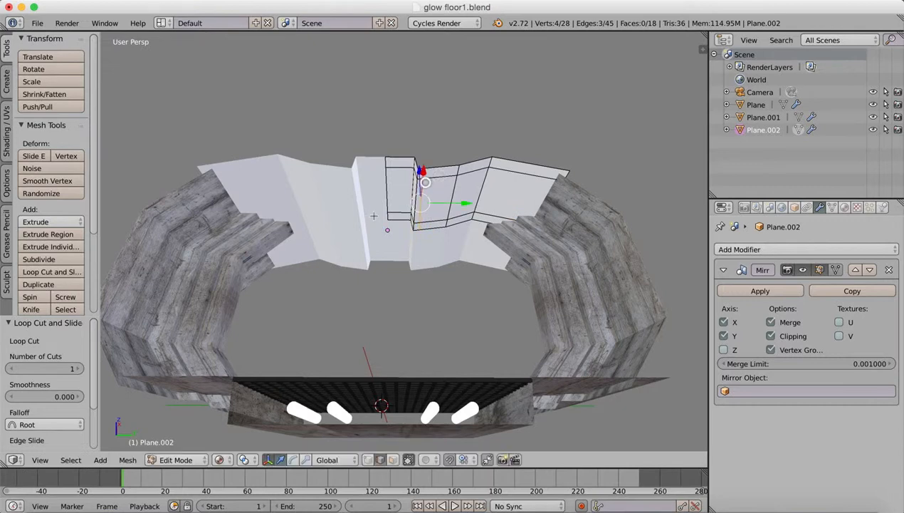
left_click(47, 271)
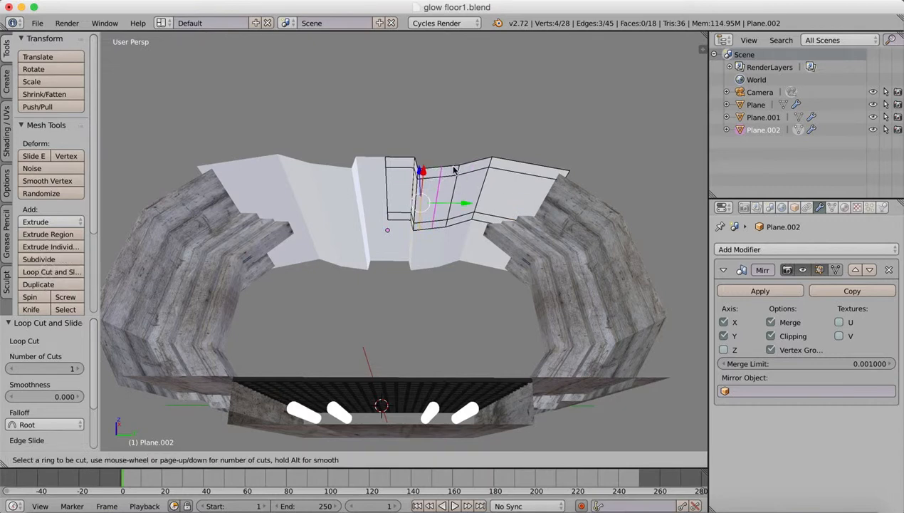
left_click(441, 181)
left_click(452, 183)
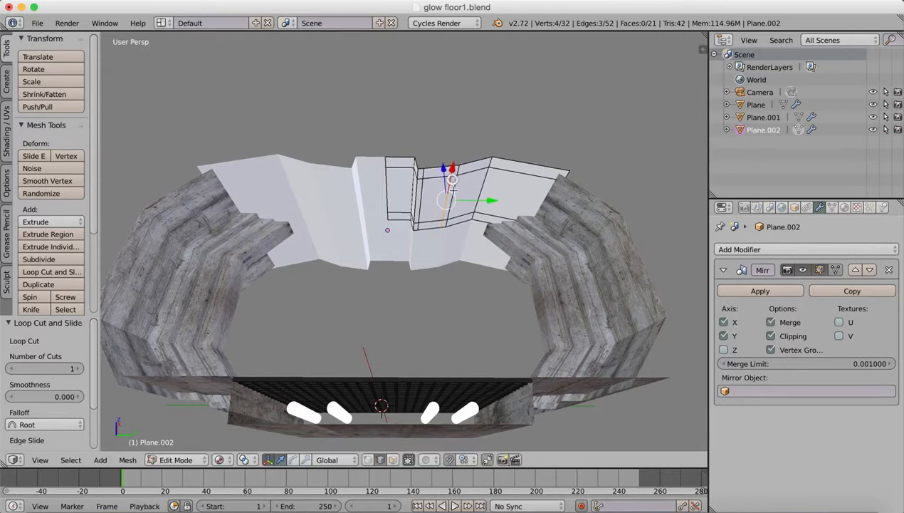
Select the framed inner face beside the raised channel and extrude it upward about 0.271 in Z to form a recess.
middle_click_drag(373, 239, 375, 243)
left_click(395, 461)
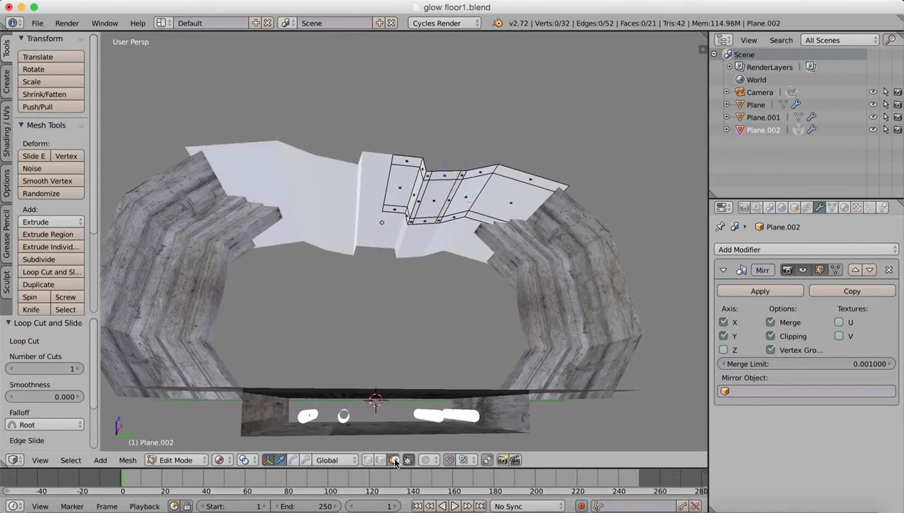
right_click(428, 197)
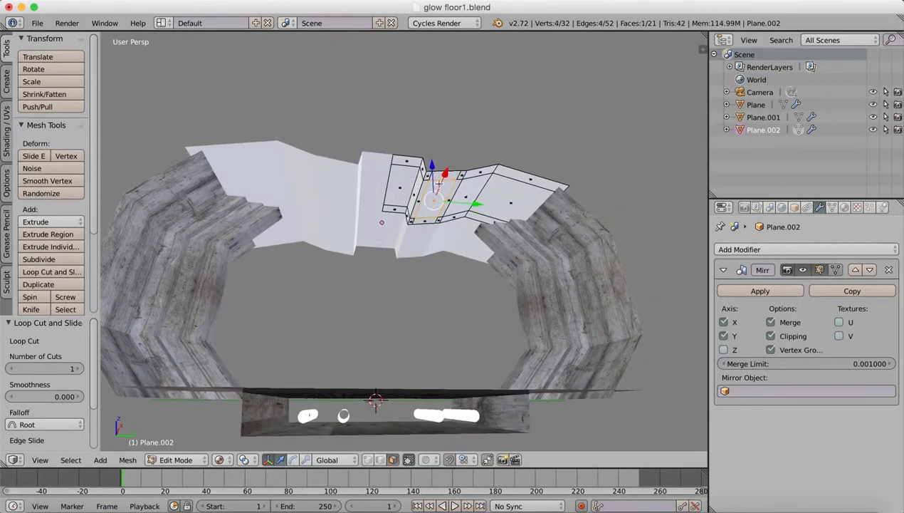
key("e")
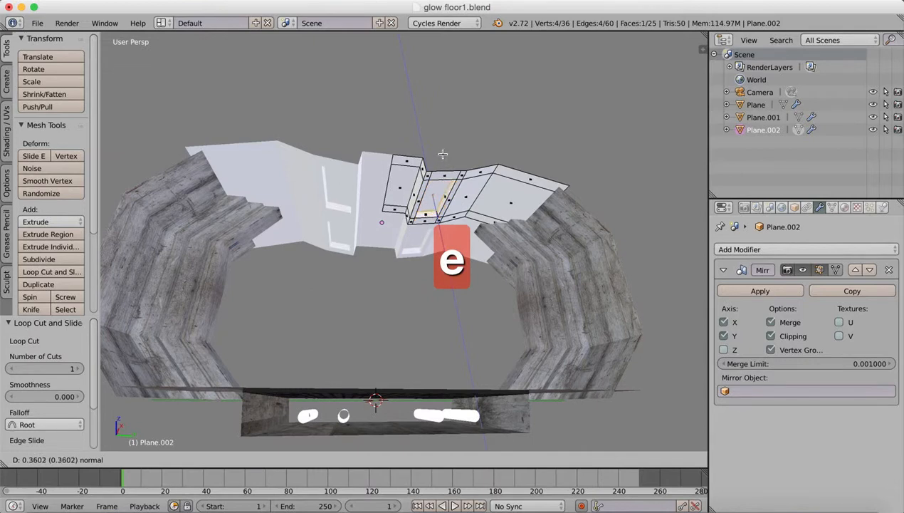
left_click(443, 154)
Return to Object Mode and lower the ceiling slightly along Z so it sits on the tops of the walls.
middle_click_drag(419, 241, 443, 244)
middle_click_drag(529, 300, 529, 327)
middle_click_drag(460, 318, 476, 271)
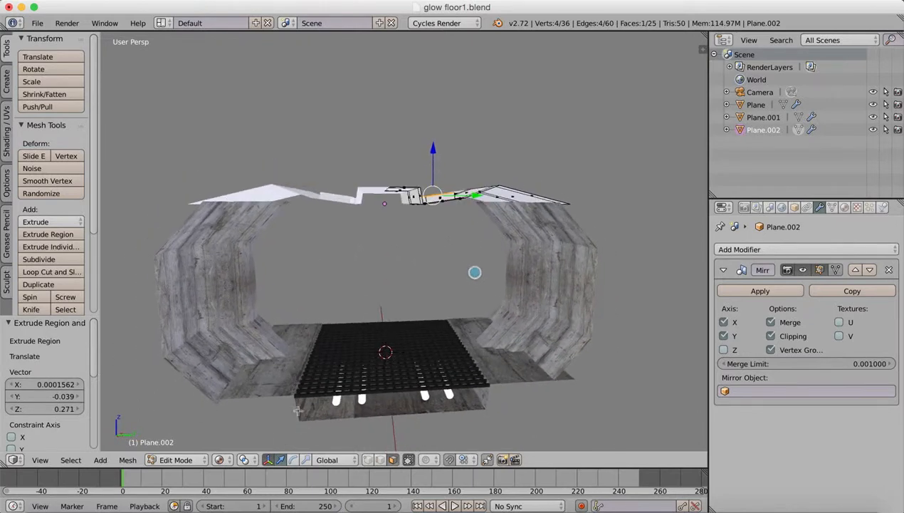
left_click(178, 459)
left_click(184, 438)
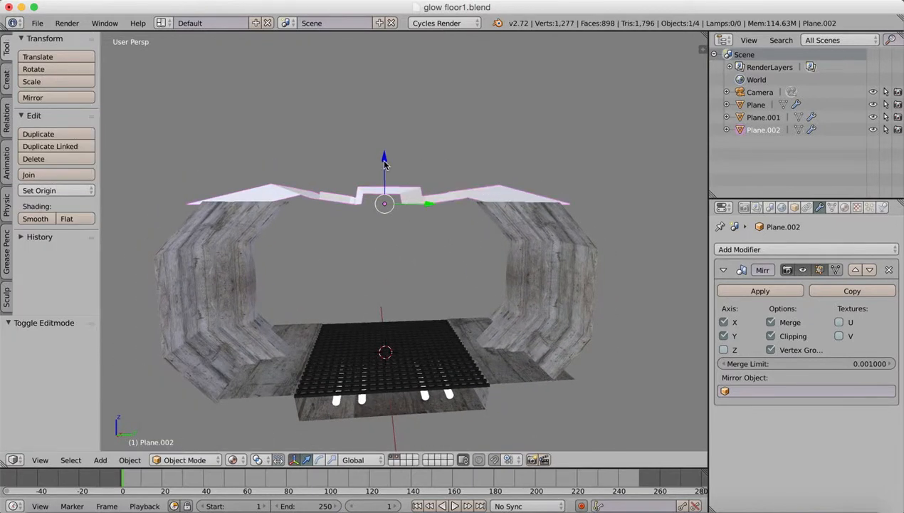
left_click_drag(384, 164, 387, 172)
middle_click_drag(387, 172, 403, 287)
In Edit Mode, select the two outer border edges of the ceiling and move them 0.739 along Y over the wall.
left_click(186, 459)
left_click(195, 432)
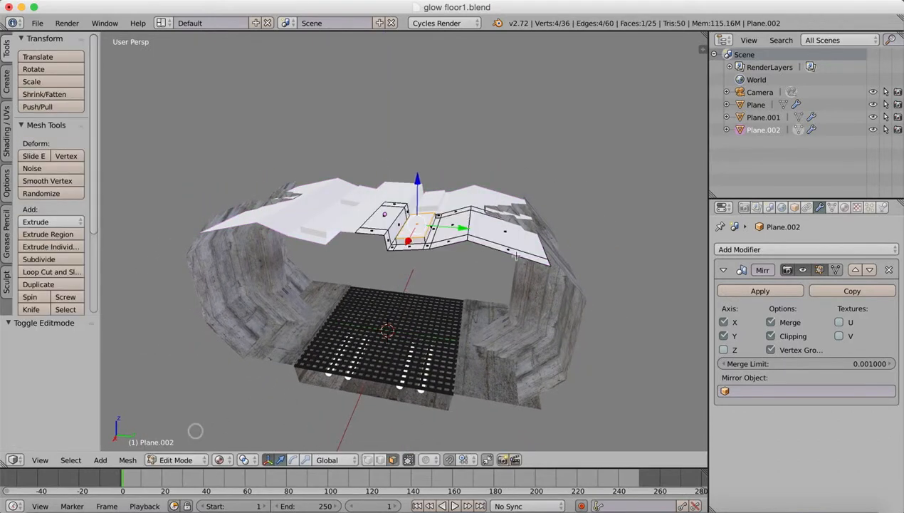
right_click(544, 247)
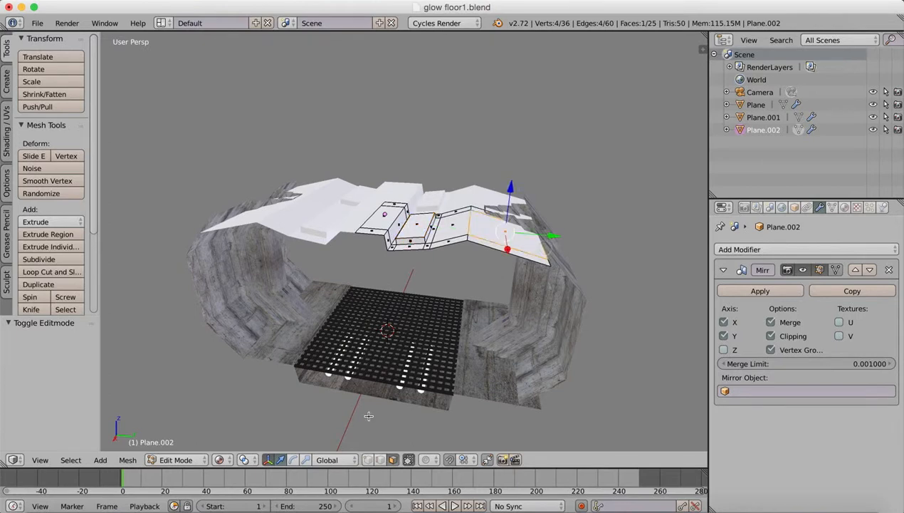
left_click(381, 460)
right_click(555, 266)
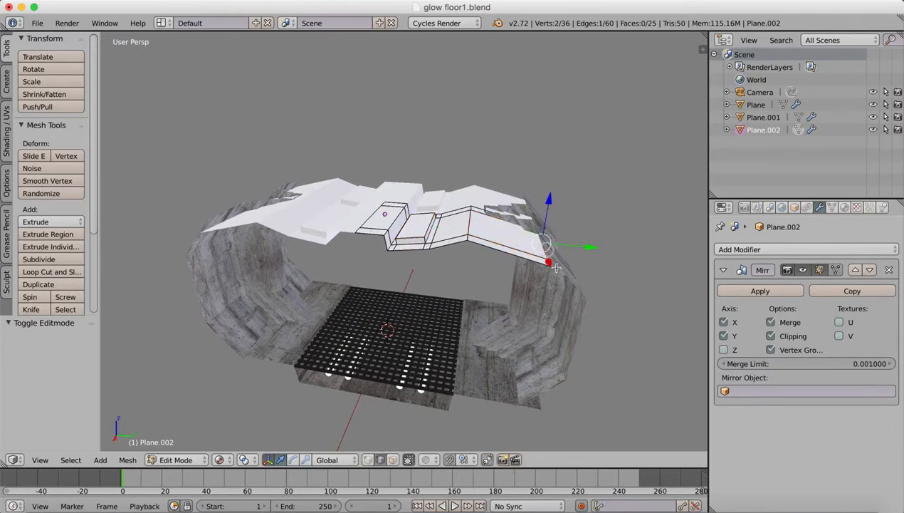
left_click(268, 460)
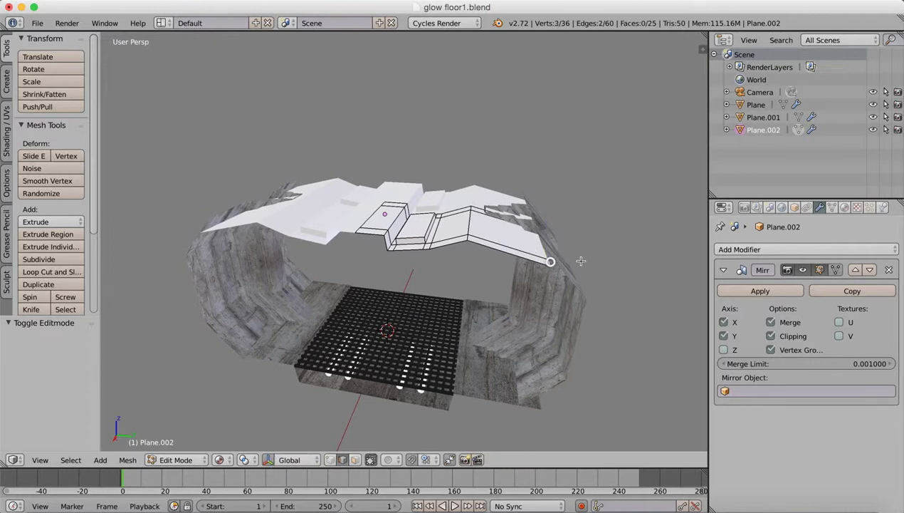
left_click(269, 460)
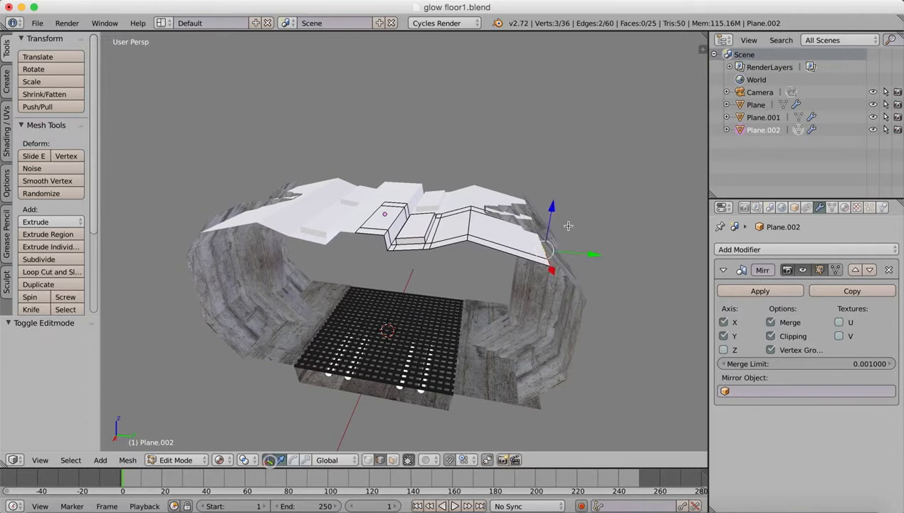
left_click_drag(596, 254, 616, 256)
mouse_move(474, 316)
middle_mouse_down()
mouse_move(442, 291)
mouse_move(438, 305)
middle_mouse_up()
left_click(173, 459)
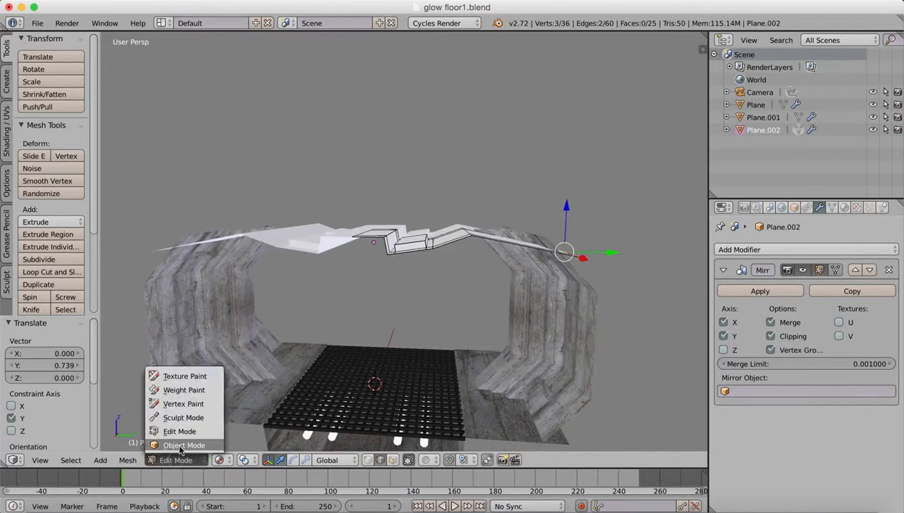
left_click(177, 429)
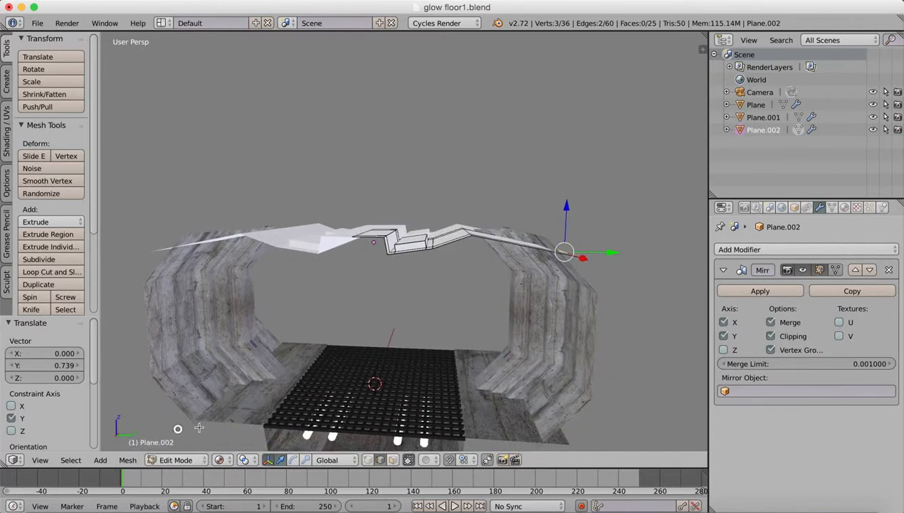
Select the recessed panel's face together with the three faces of the central channel's vertical side.
middle_click_drag(401, 279, 407, 224)
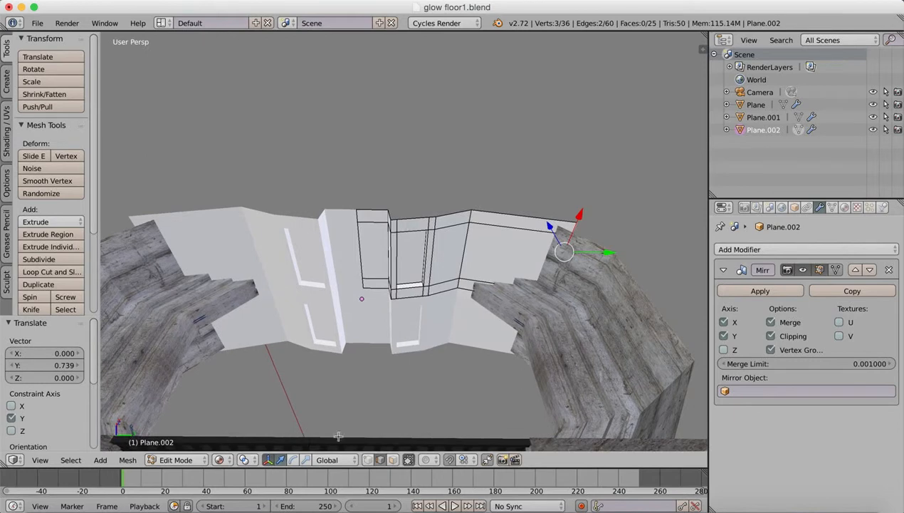
left_click(391, 459)
right_click(417, 268)
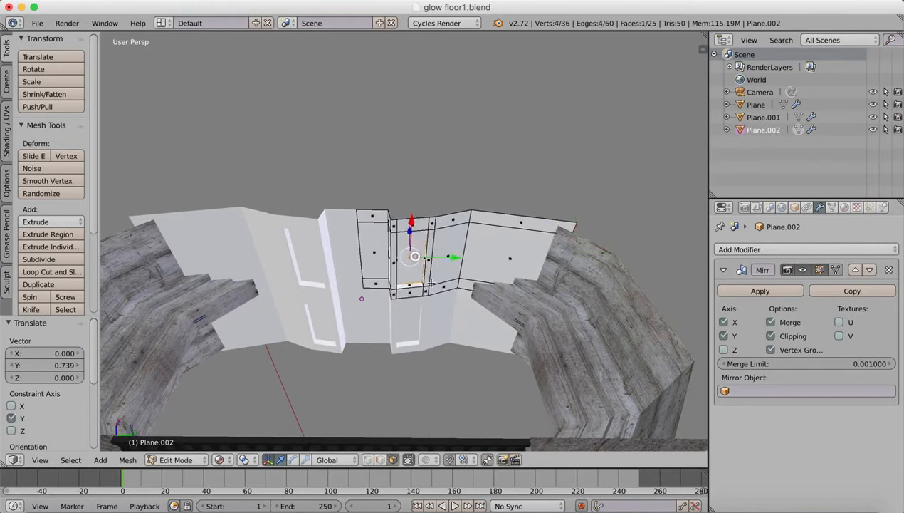
middle_click_drag(372, 247, 411, 304)
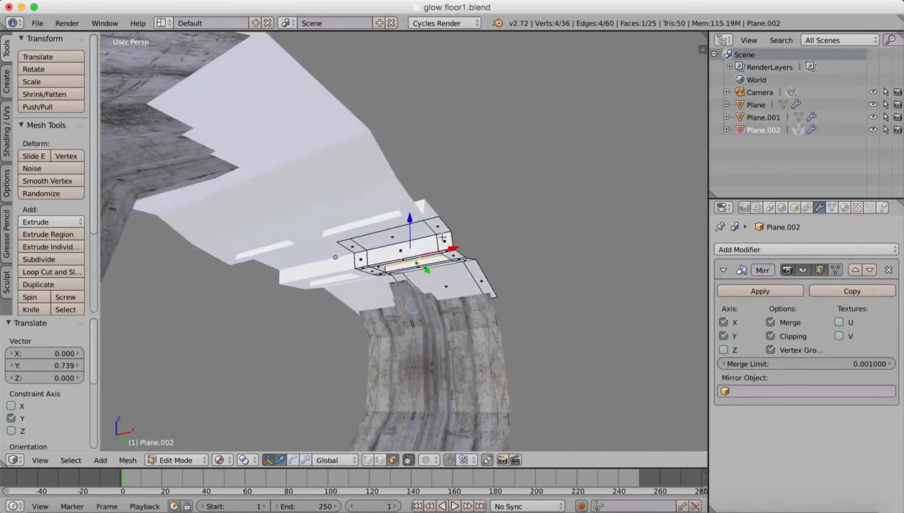
right_click(399, 253, "shift")
right_click(364, 261, "shift")
middle_click_drag(365, 261, 369, 333)
right_click(371, 253, "shift")
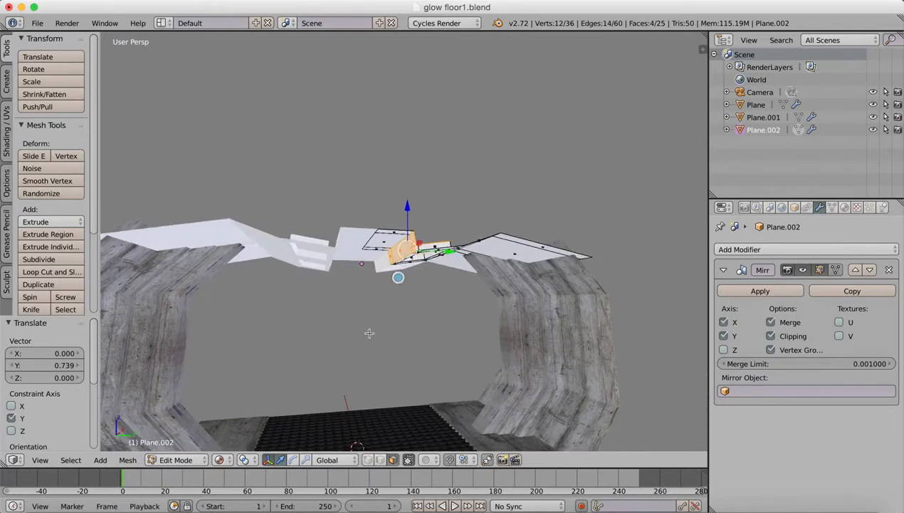
Add a material slot to the ceiling with the existing "white light" material and assign it to the selected faces.
left_click(842, 208)
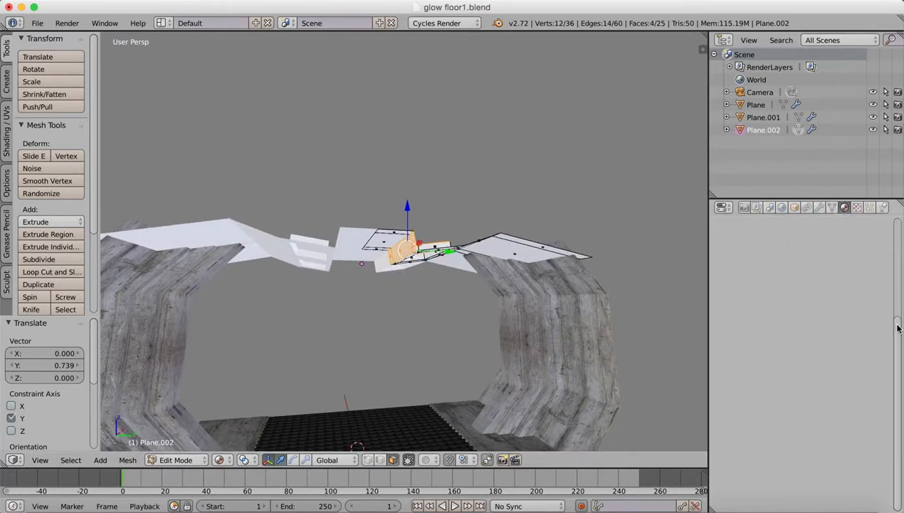
left_click_drag(899, 328, 901, 211)
left_click(893, 250)
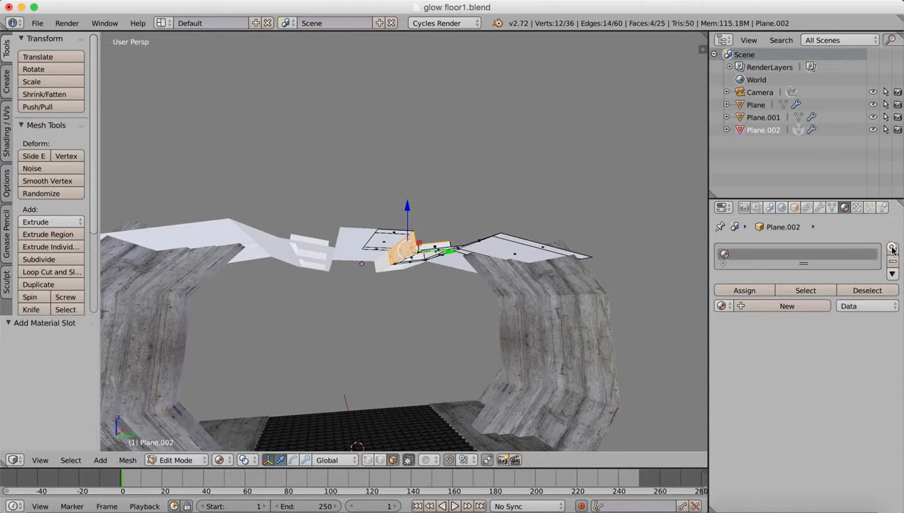
left_click(722, 306)
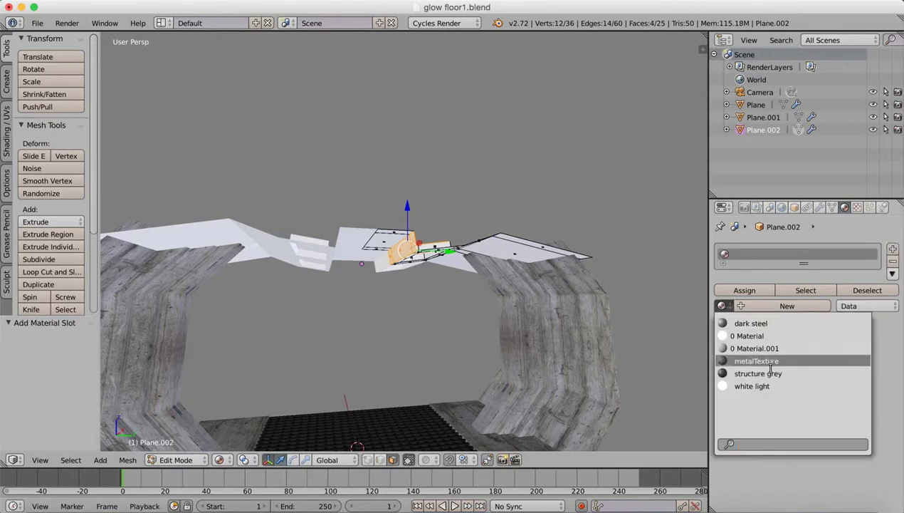
left_click(754, 386)
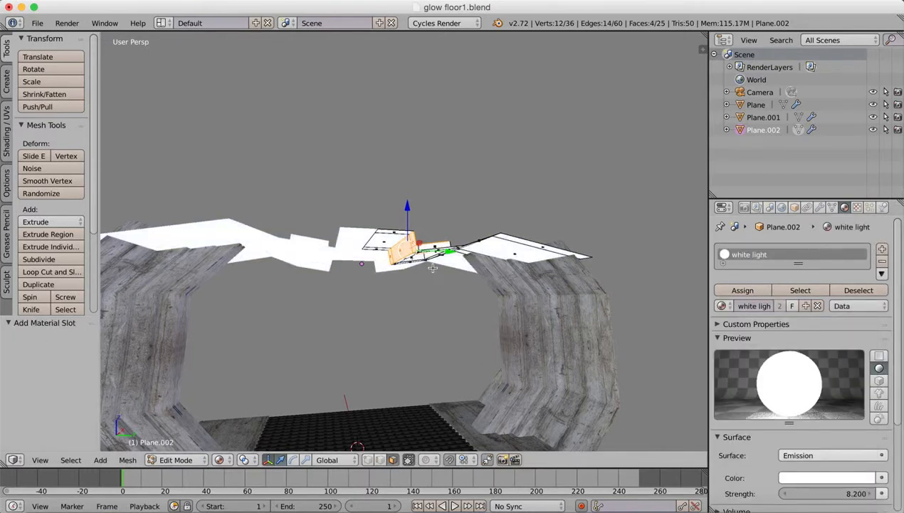
middle_click_drag(428, 266, 460, 235)
left_click(738, 292)
Invert the face selection so every ceiling face except the white light faces is selected.
key("i")
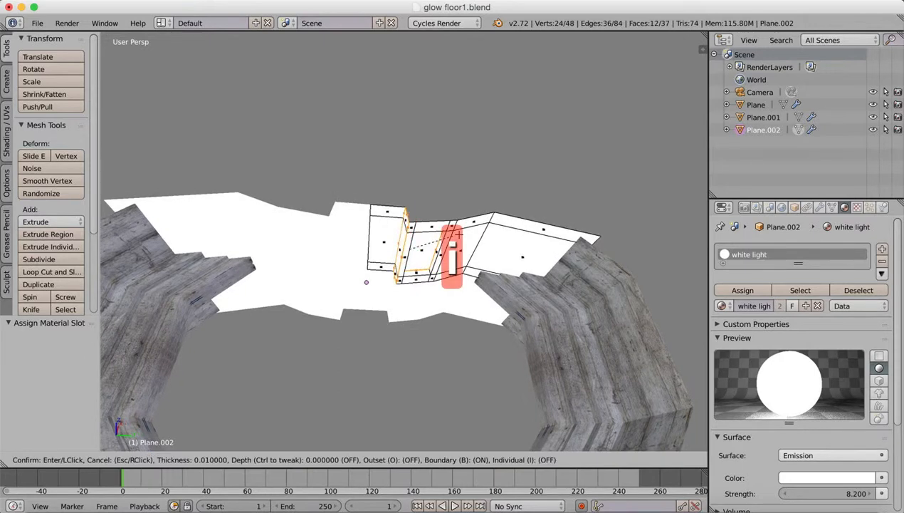
right_click(459, 235)
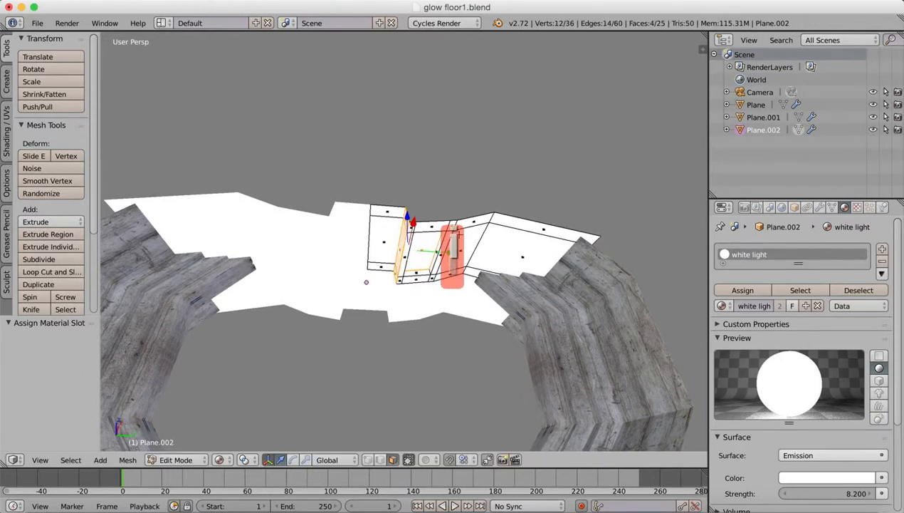
key("shift+i")
key("ctrl+i")
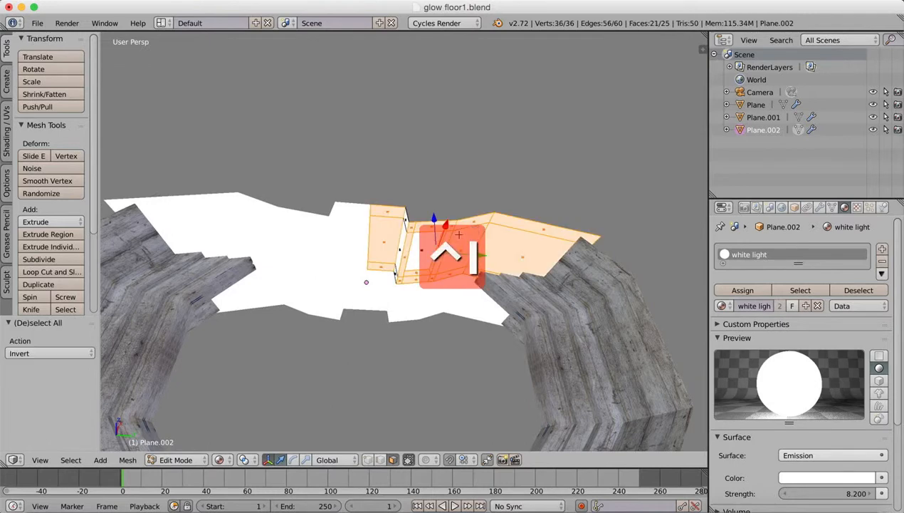
Add a second material slot to the ceiling with the existing "structure grey" material and assign it to the selected faces.
left_click(881, 248)
left_click(722, 308)
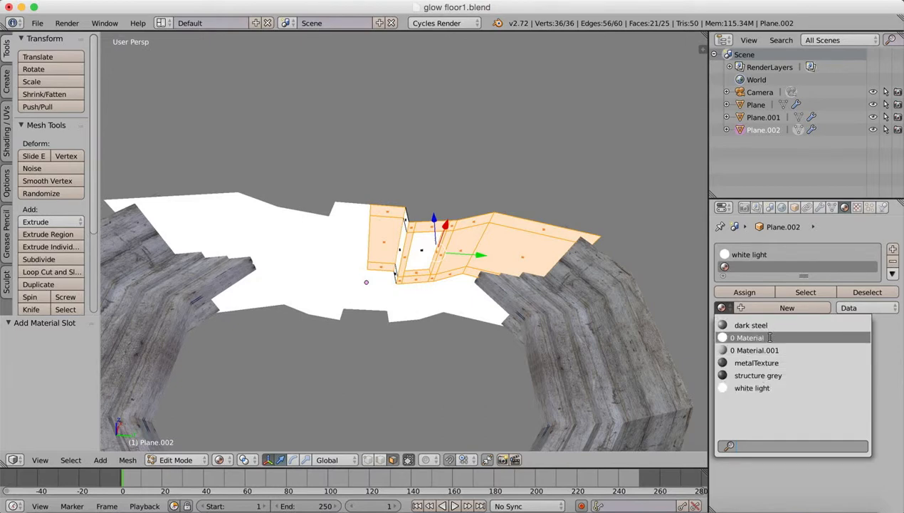
left_click(761, 375)
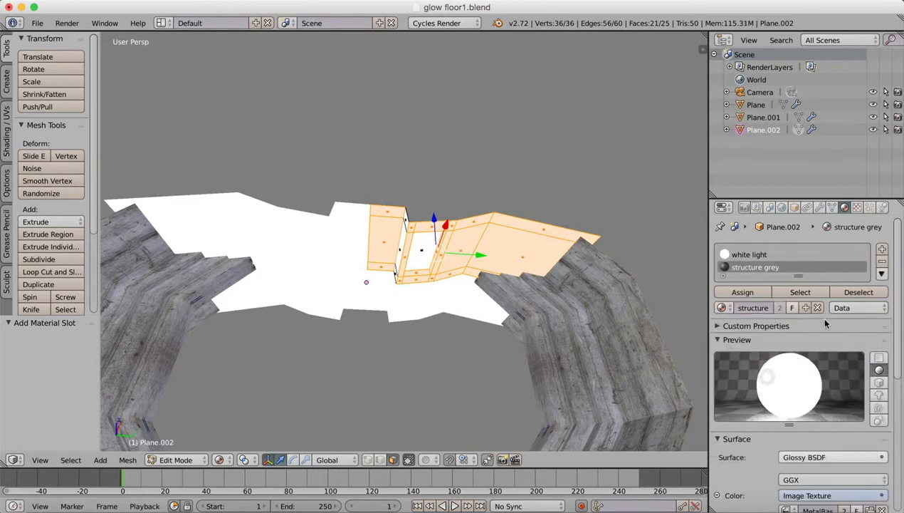
left_click(743, 292)
Preview the ceiling lights in Rendered shading, first from below the ceiling and then through the active camera.
middle_click_drag(405, 273, 406, 293)
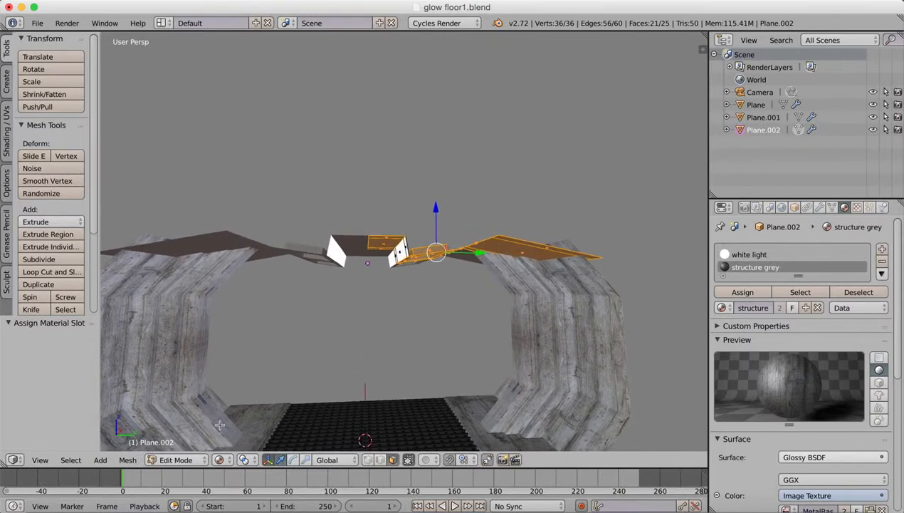
left_click(223, 459)
left_click(239, 375)
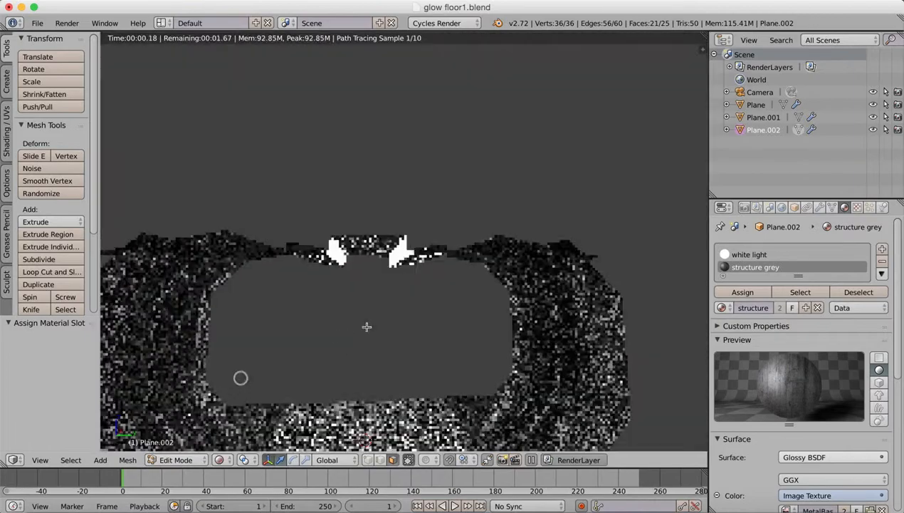
middle_click_drag(418, 347, 509, 288)
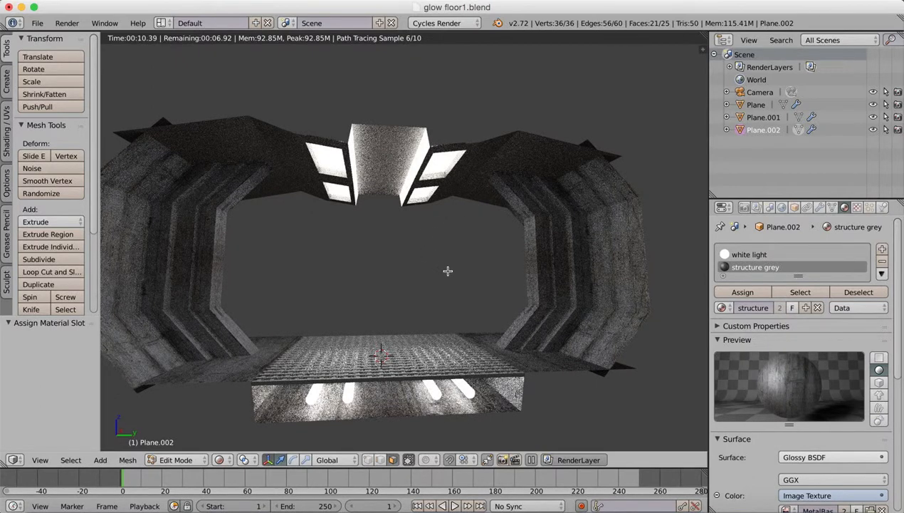
left_click(39, 460)
mouse_move(105, 333)
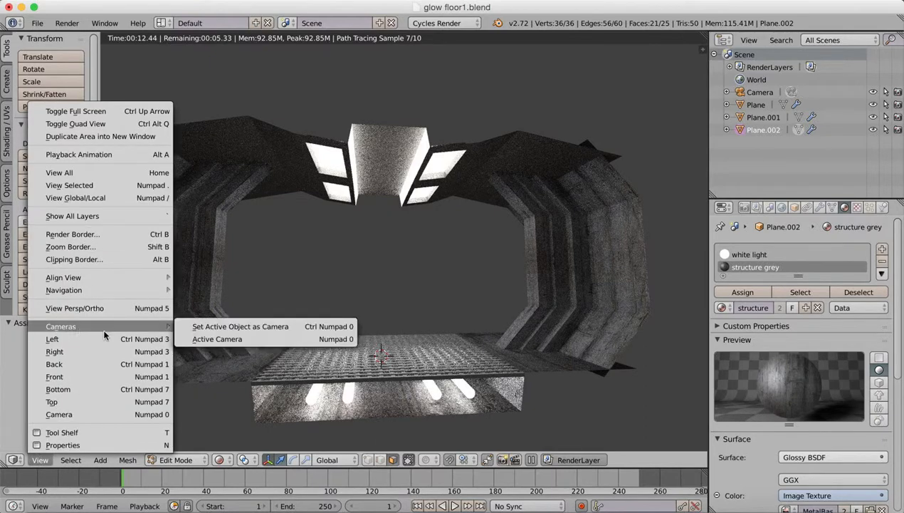
left_click(214, 339)
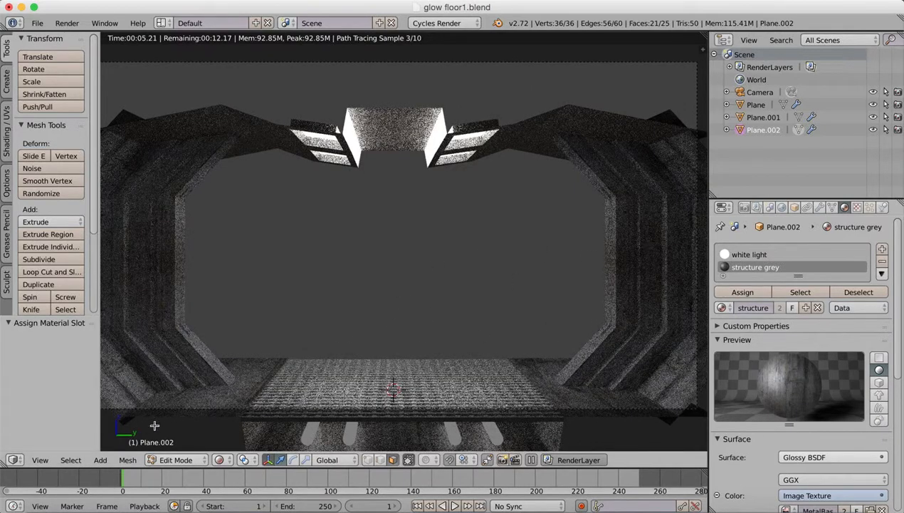
Return to Object Mode and set the viewport shading back to Solid.
left_click(176, 459)
left_click(186, 447)
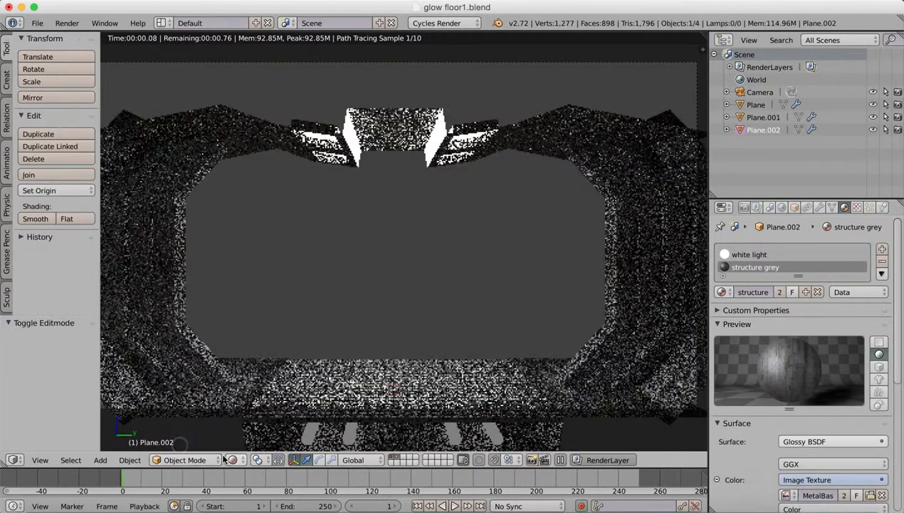
left_click(232, 459)
left_click(250, 414)
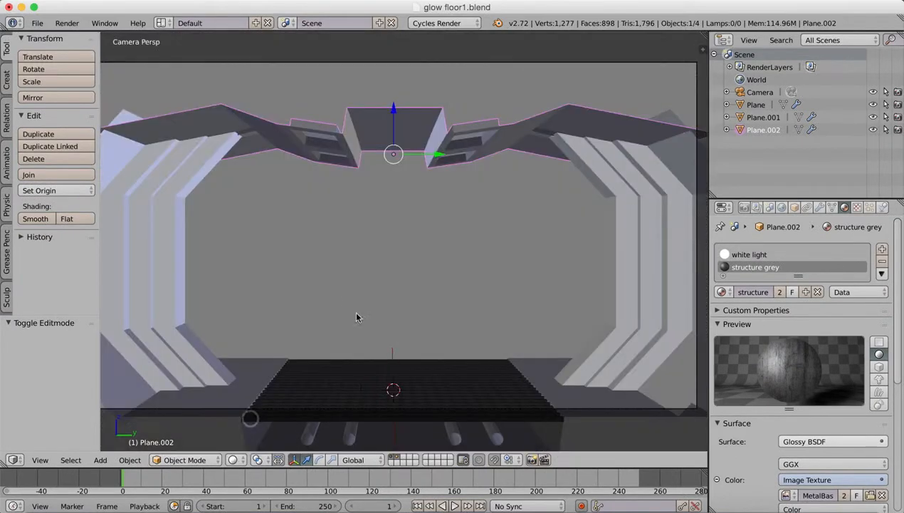
Turn on viewport display of the existing Array modifiers on the walls and on the grated floor.
middle_click_drag(357, 317, 390, 246)
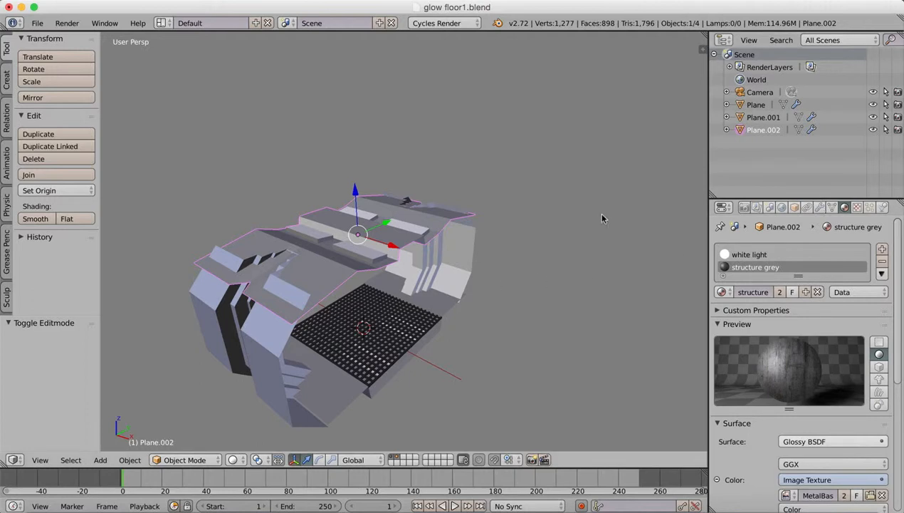
right_click(436, 274)
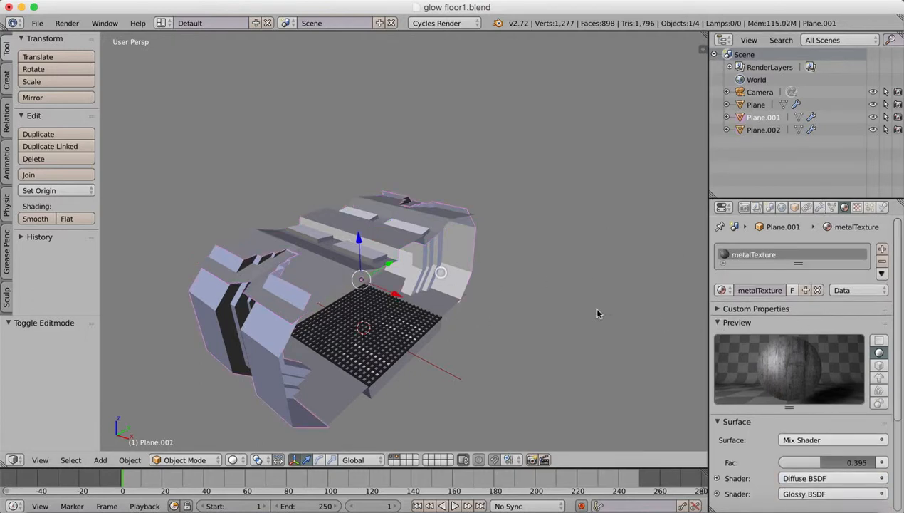
left_click(820, 208)
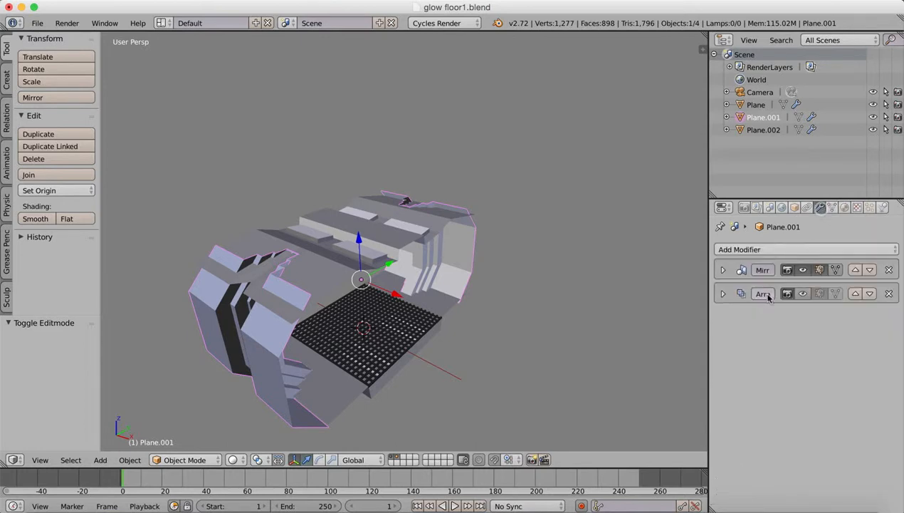
left_click(804, 271)
left_click(804, 270)
left_click(804, 294)
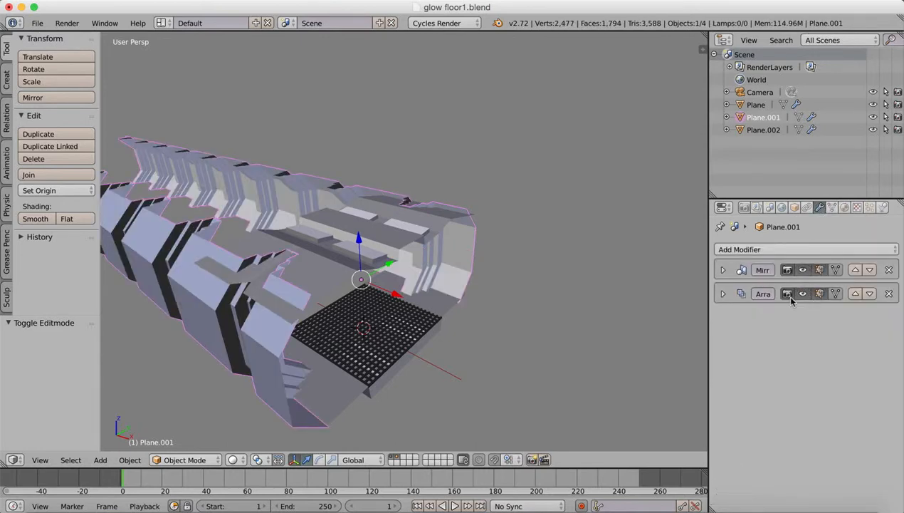
mouse_move(513, 305)
middle_mouse_down()
mouse_move(484, 299)
mouse_move(507, 285)
mouse_move(514, 294)
middle_mouse_up()
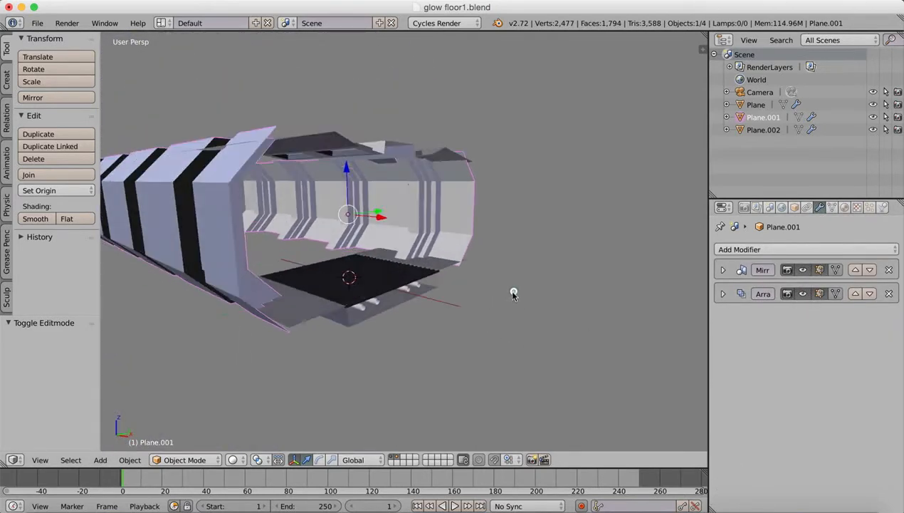
right_click(385, 295)
left_click(805, 270)
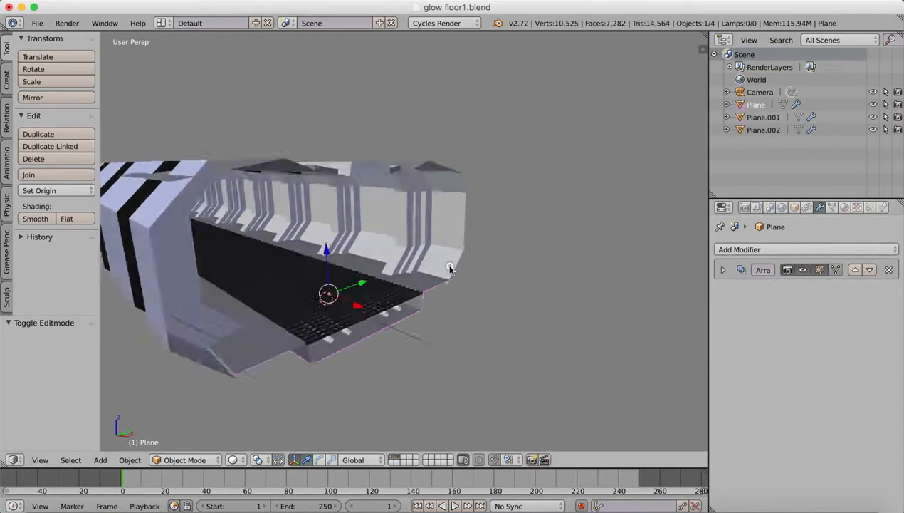
Select the ceiling object and add an Array modifier below its Mirror modifier.
middle_click_drag(427, 285, 388, 300)
right_click(388, 301)
key("g")
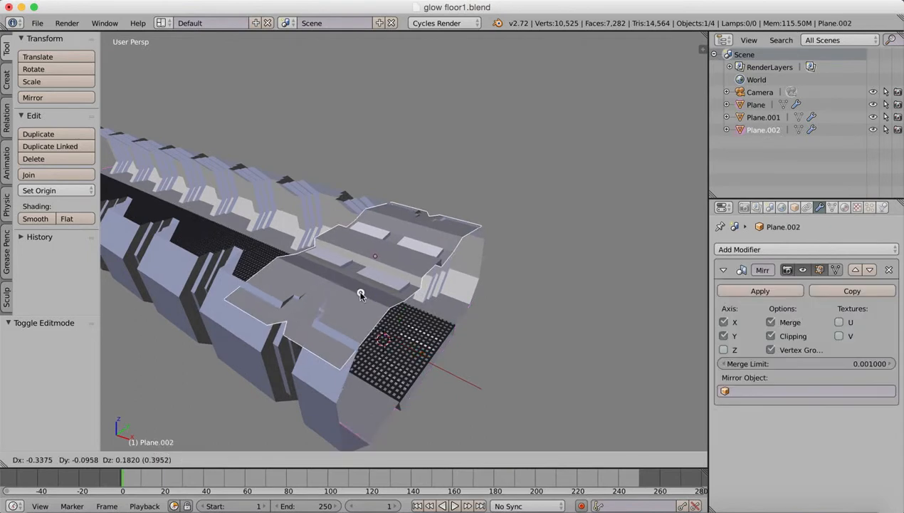
right_click(374, 304)
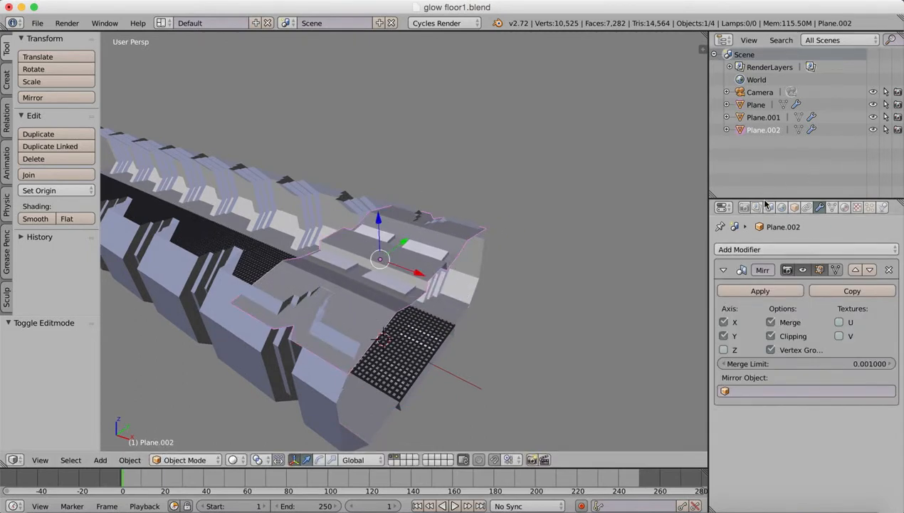
left_click(758, 250)
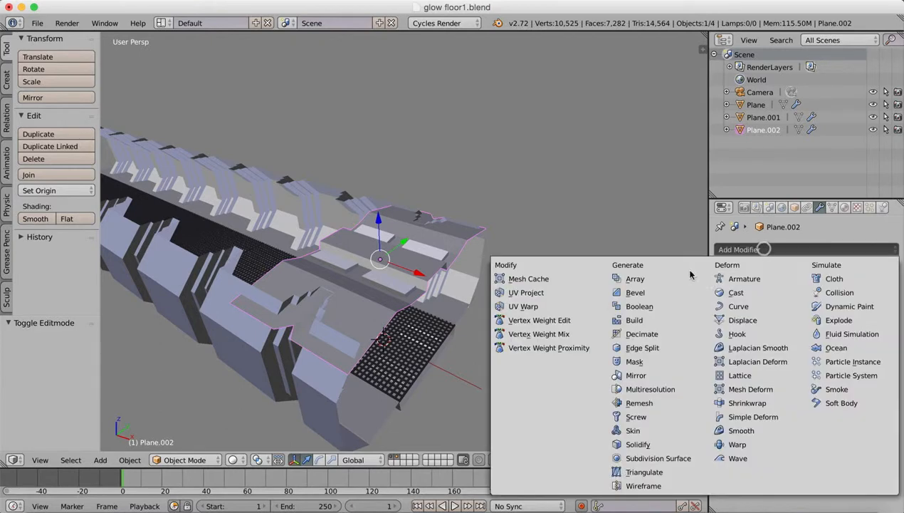
left_click(639, 278)
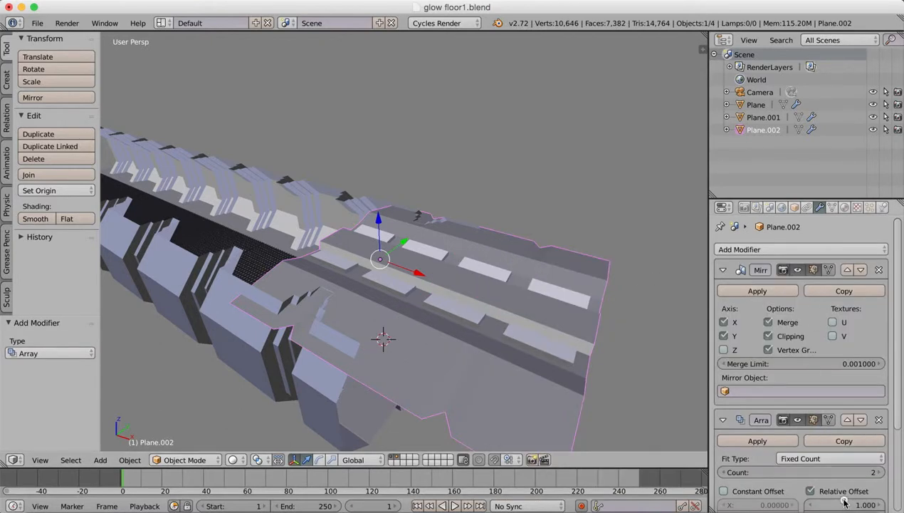
Set the ceiling array's relative X offset to -1 and its count to 9.
type("-1")
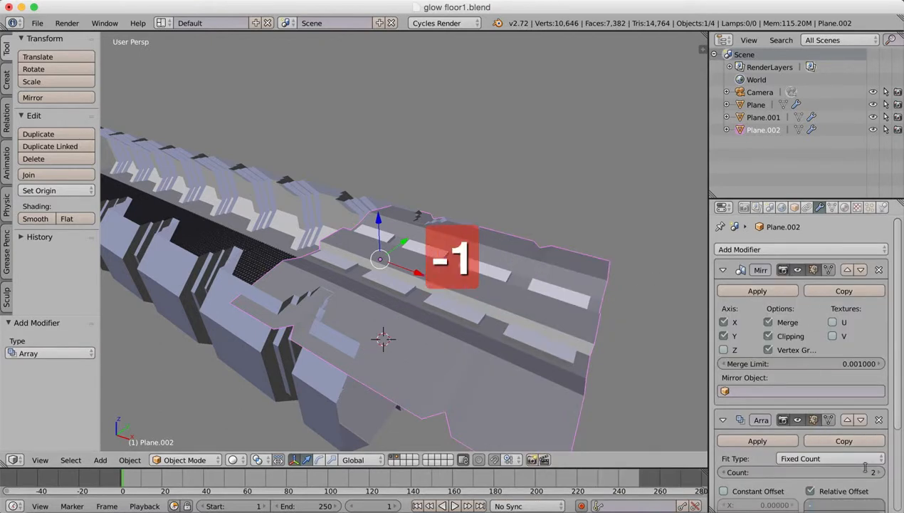
key("Return")
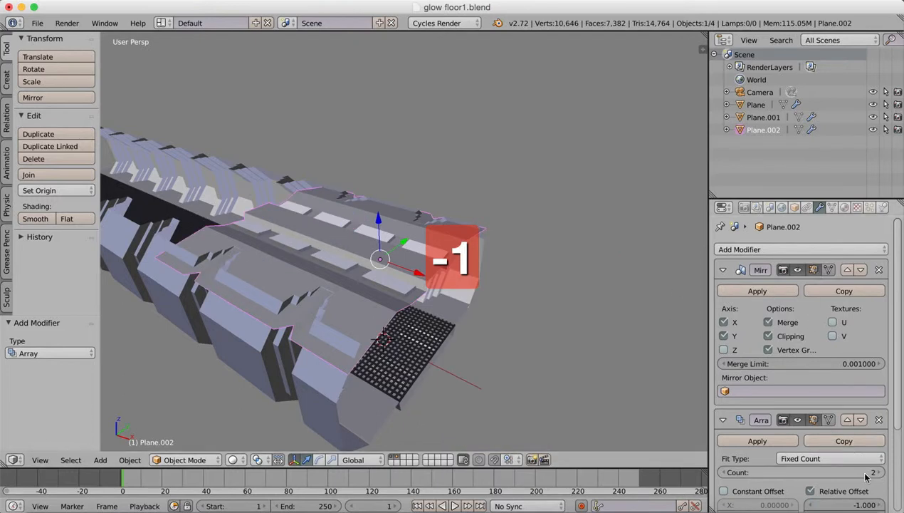
left_click(870, 473)
type("9")
key("Return")
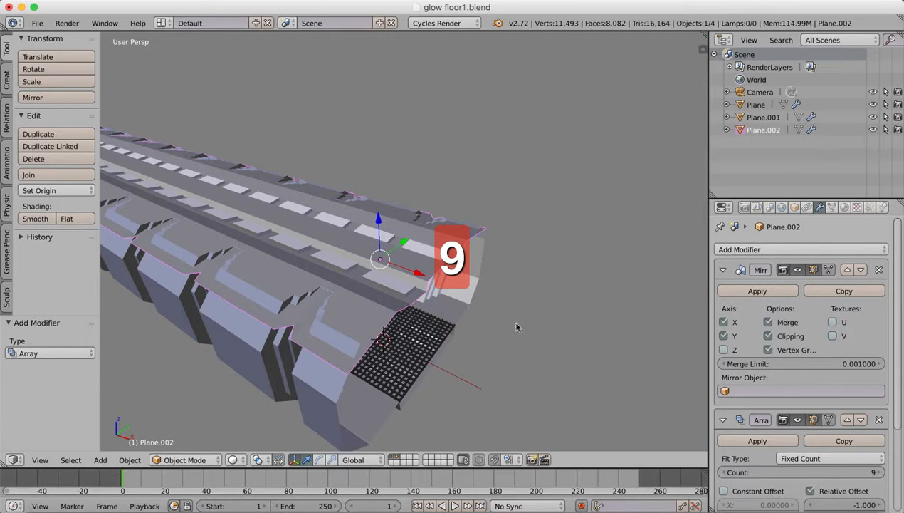
Preview the full corridor from inside in Rendered shading, and return the viewport to Solid shading.
middle_click_drag(314, 260, 403, 240, "shift")
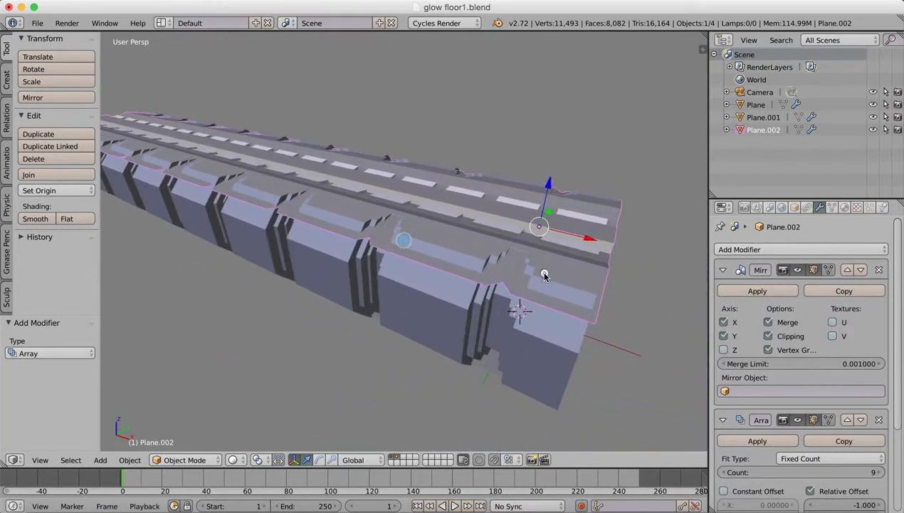
middle_click_drag(544, 273, 357, 257)
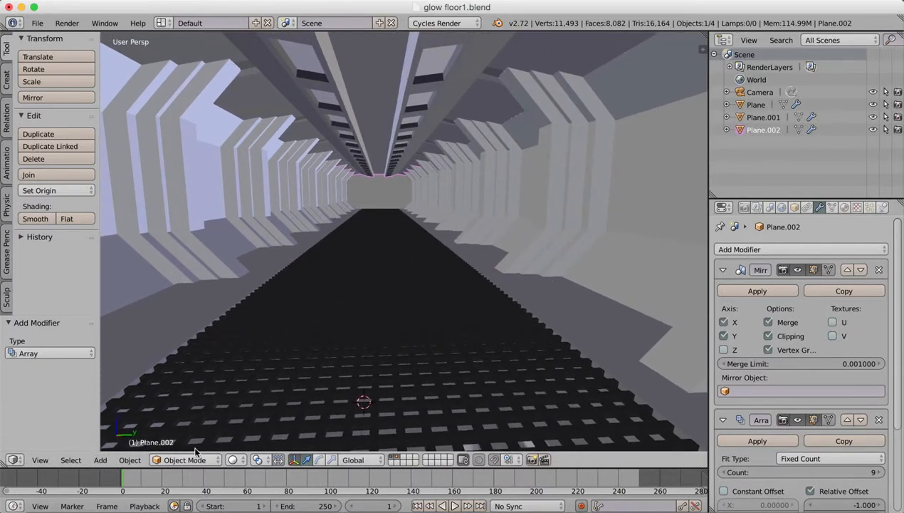
left_click(239, 462)
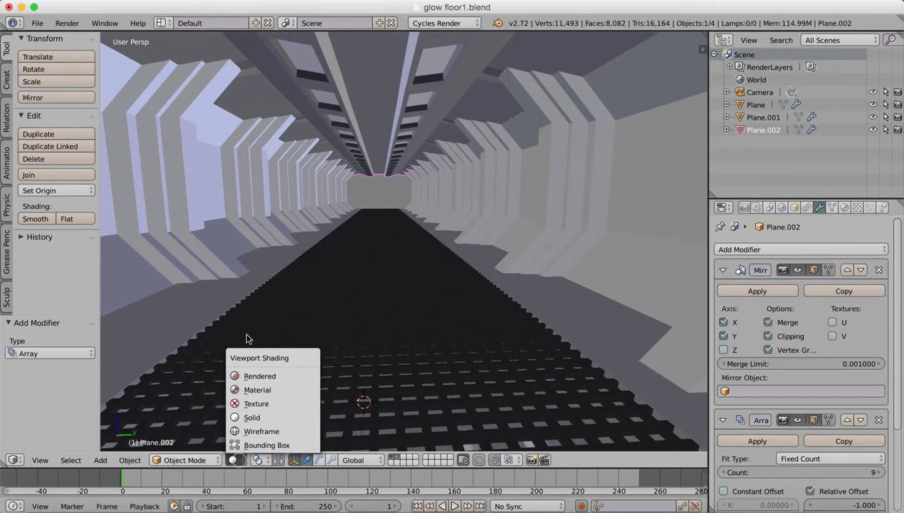
left_click(247, 374)
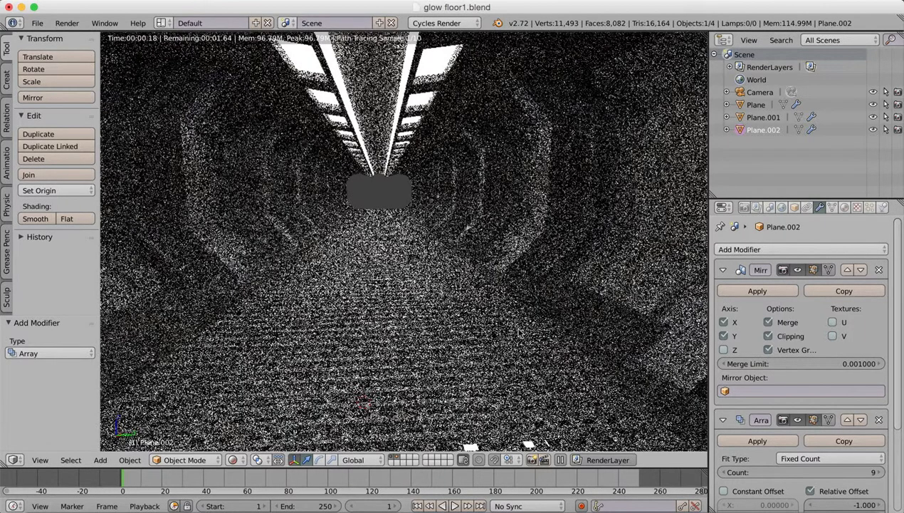
left_click(234, 461)
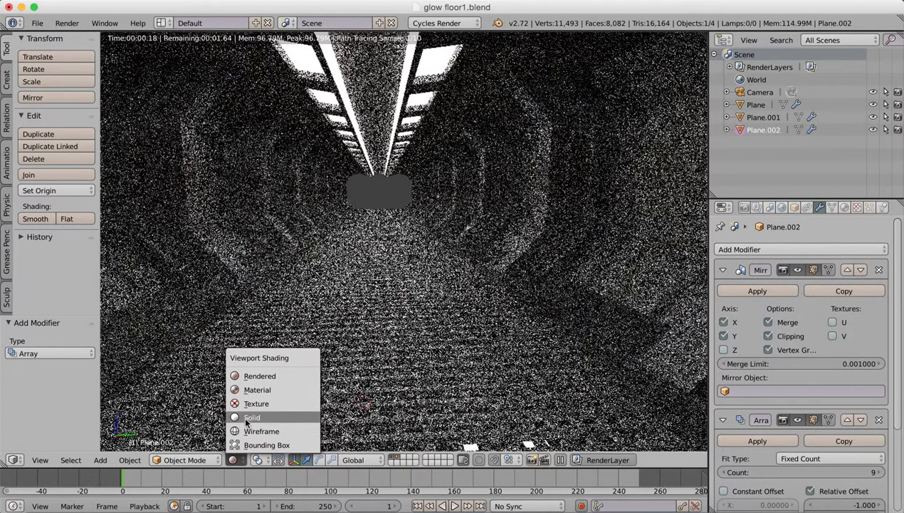
left_click(247, 418)
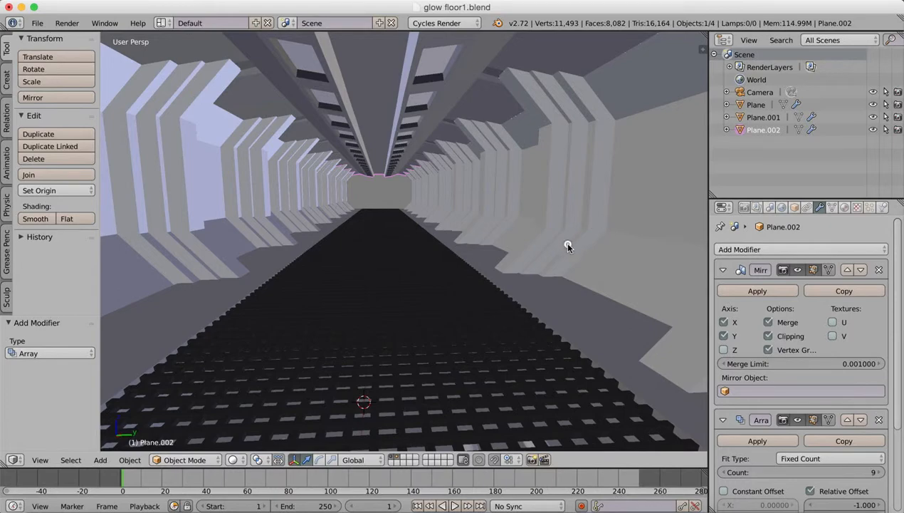
scroll(568, 245, "down", 3)
scroll(573, 247, "right", 4)
scroll(574, 246, "left", 4)
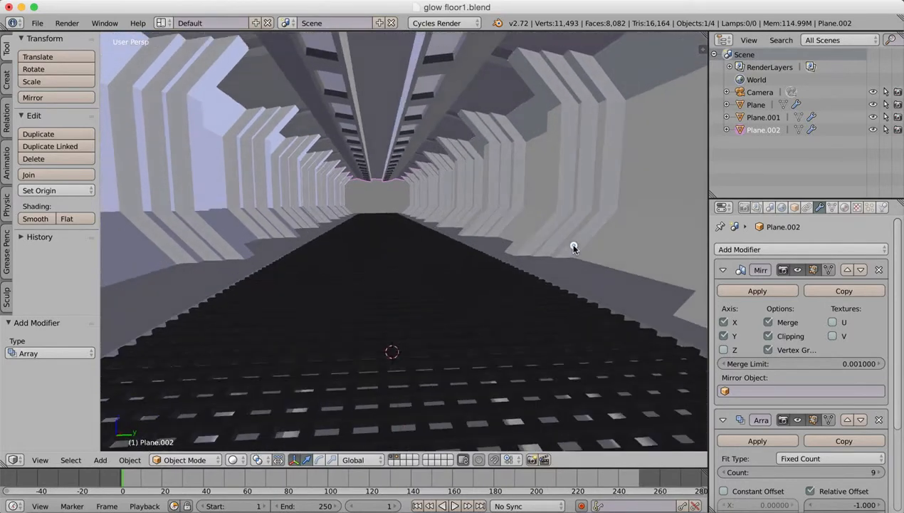
scroll(573, 248, "up", 3)
scroll(574, 248, "down", 2)
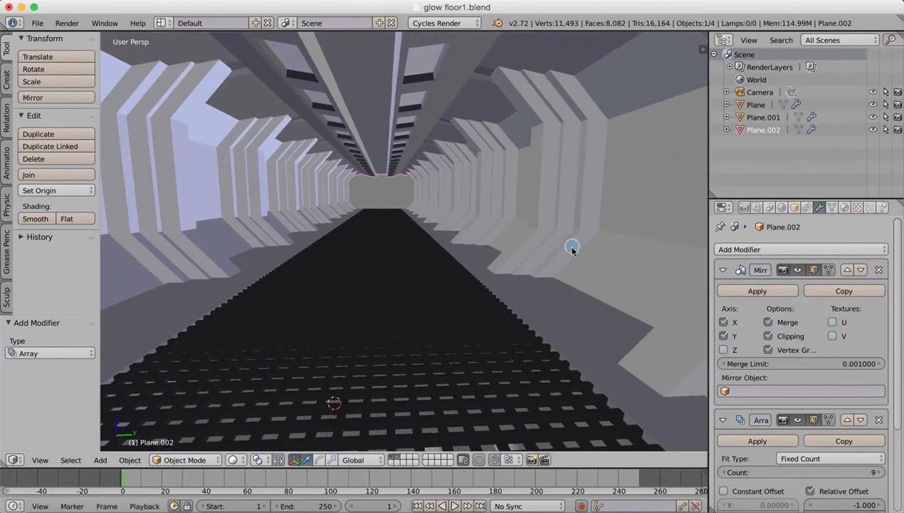
scroll(423, 295, "left", 5)
scroll(429, 296, "right", 3)
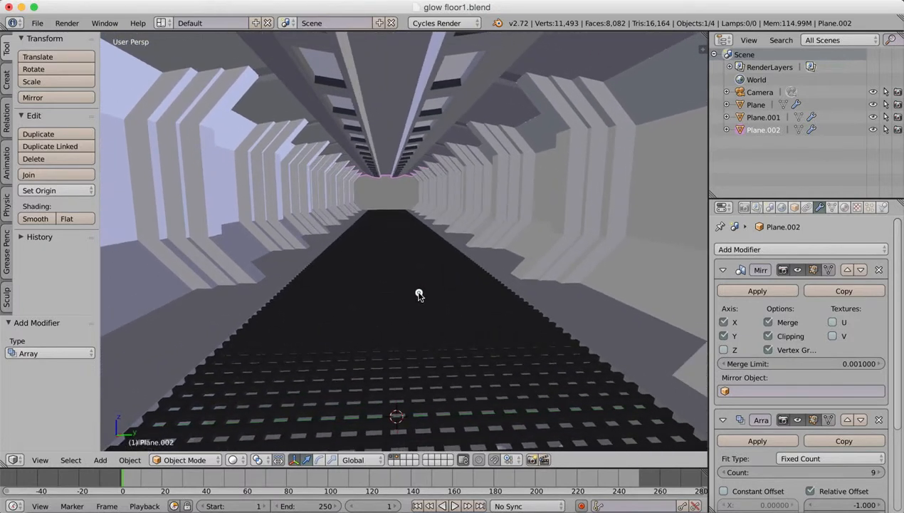
scroll(418, 295, "up", 1)
scroll(437, 293, "right", 3)
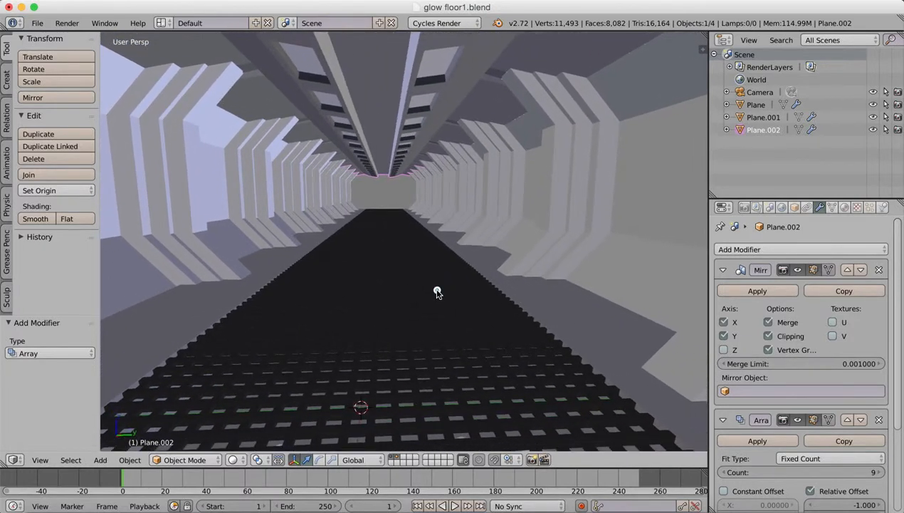
Open the scene's render settings and examine the Sampling values for render and preview.
scroll(438, 292, "left", 1)
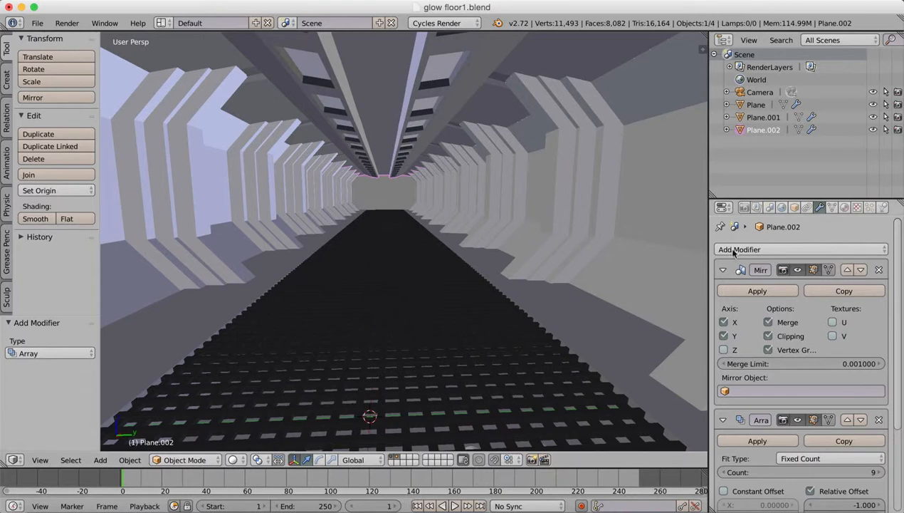
left_click(745, 207)
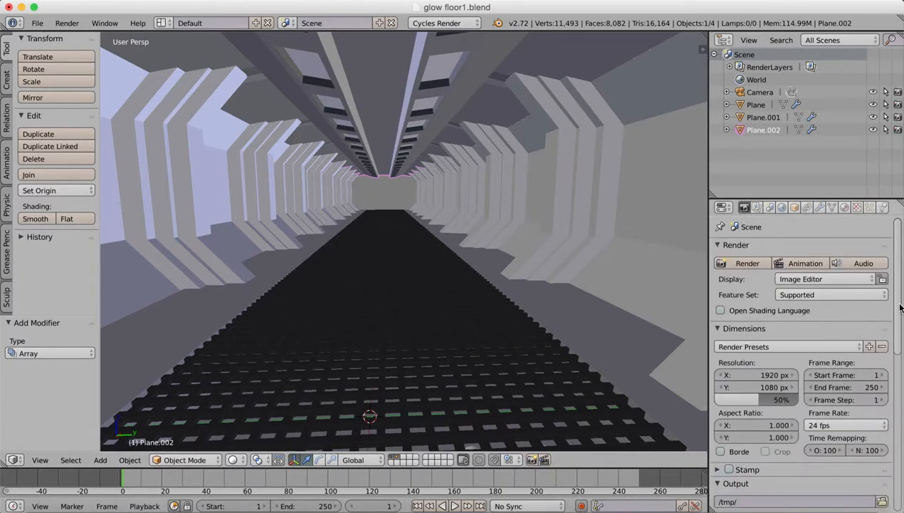
left_click_drag(897, 308, 880, 493)
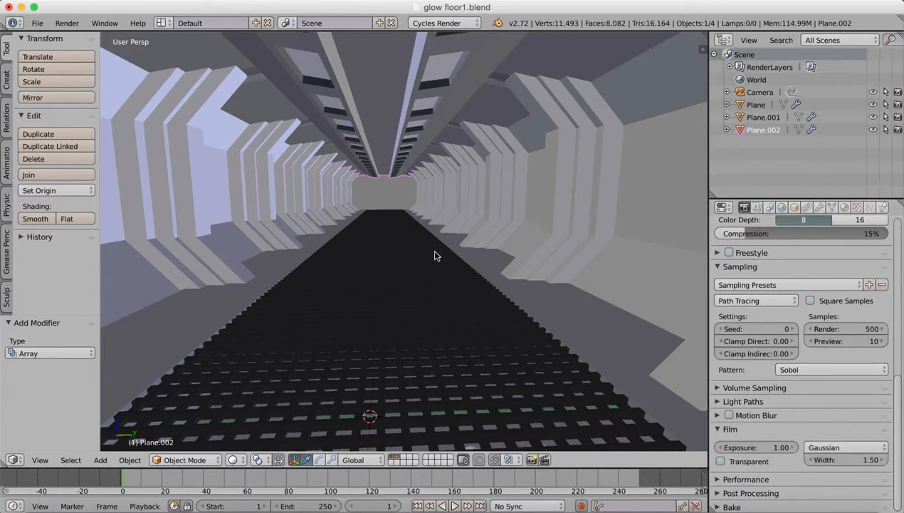
Switch the viewport to the active camera's view of the corridor.
left_click(41, 460)
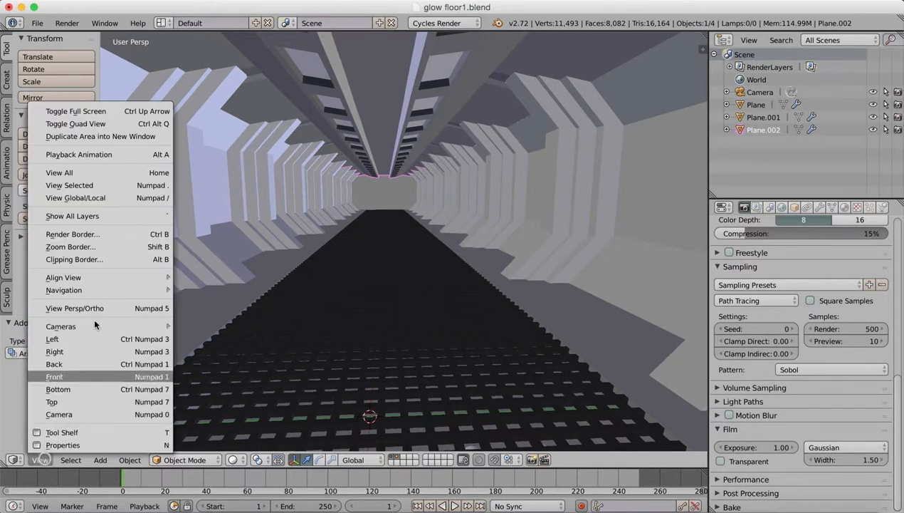
mouse_move(86, 326)
left_click(211, 338)
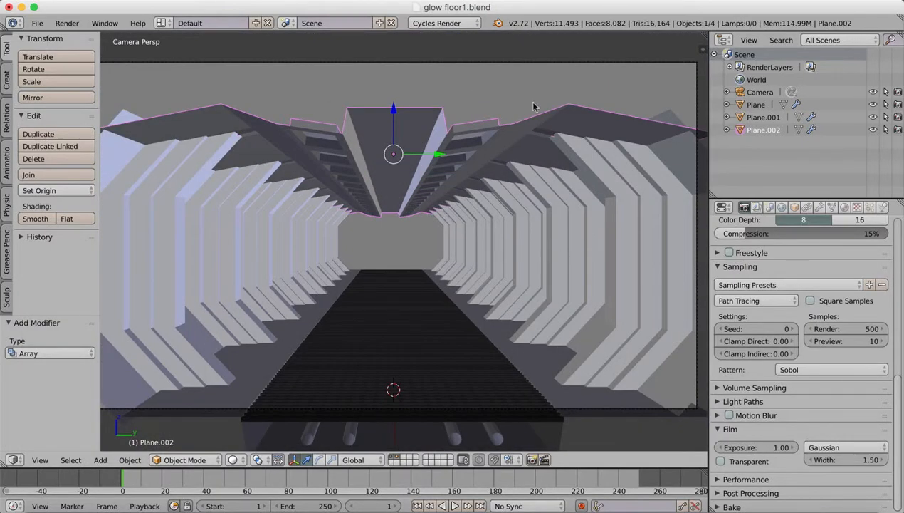
left_click(461, 0)
left_click(499, 19)
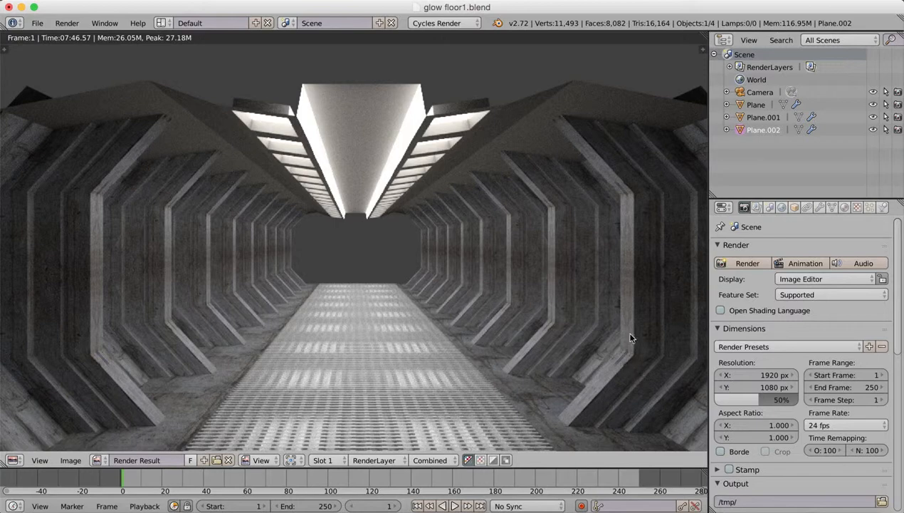
left_click(461, 3)
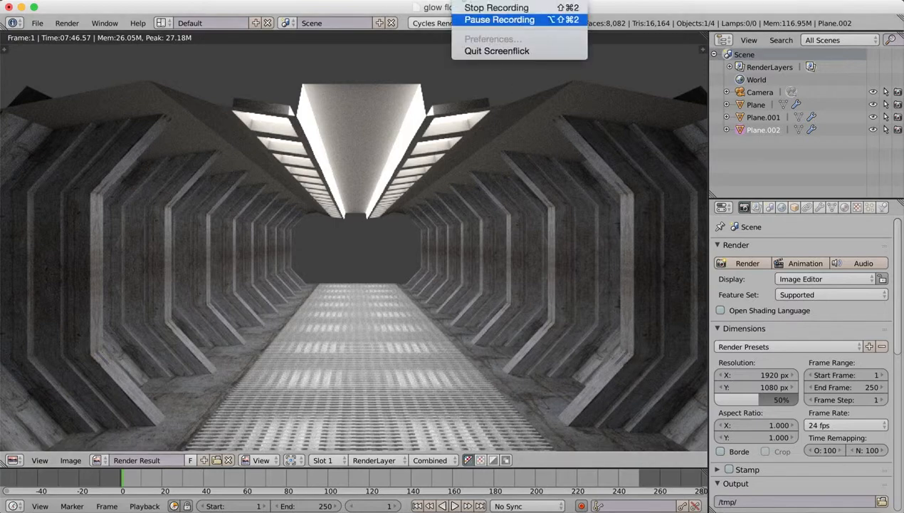